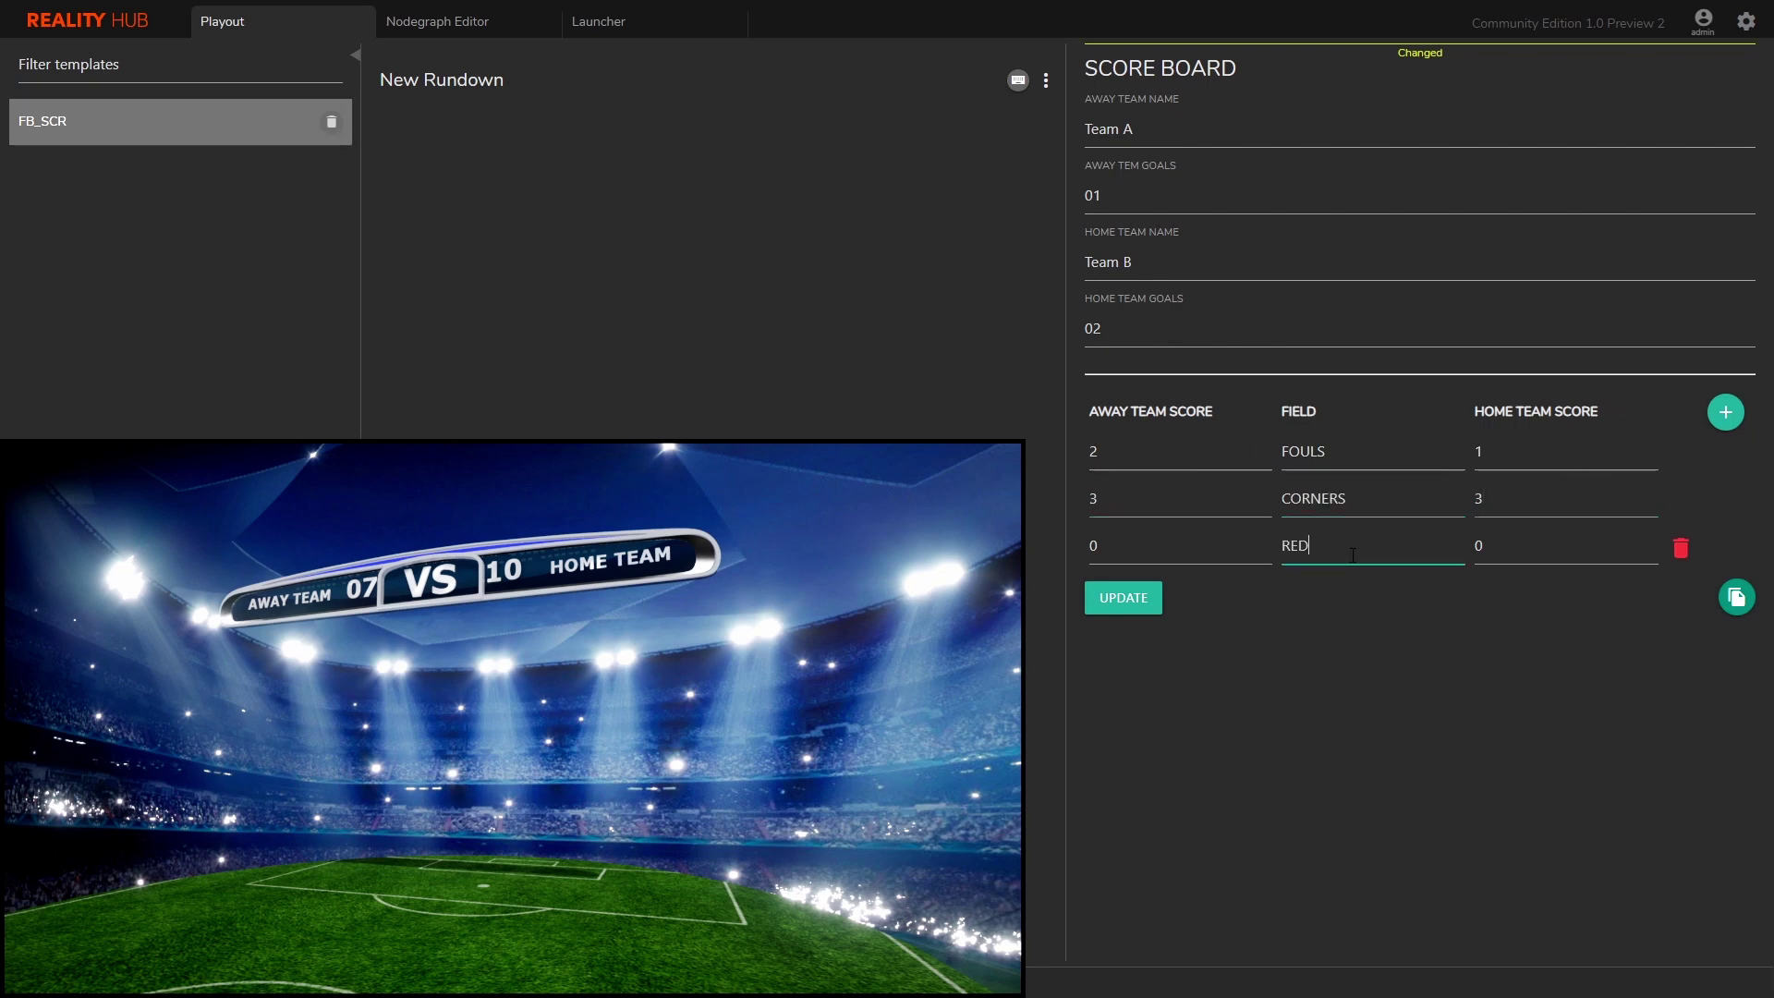
- Update the score board with the entered fields, and add three blank score rows to the table and its graphic
click(1138, 600)
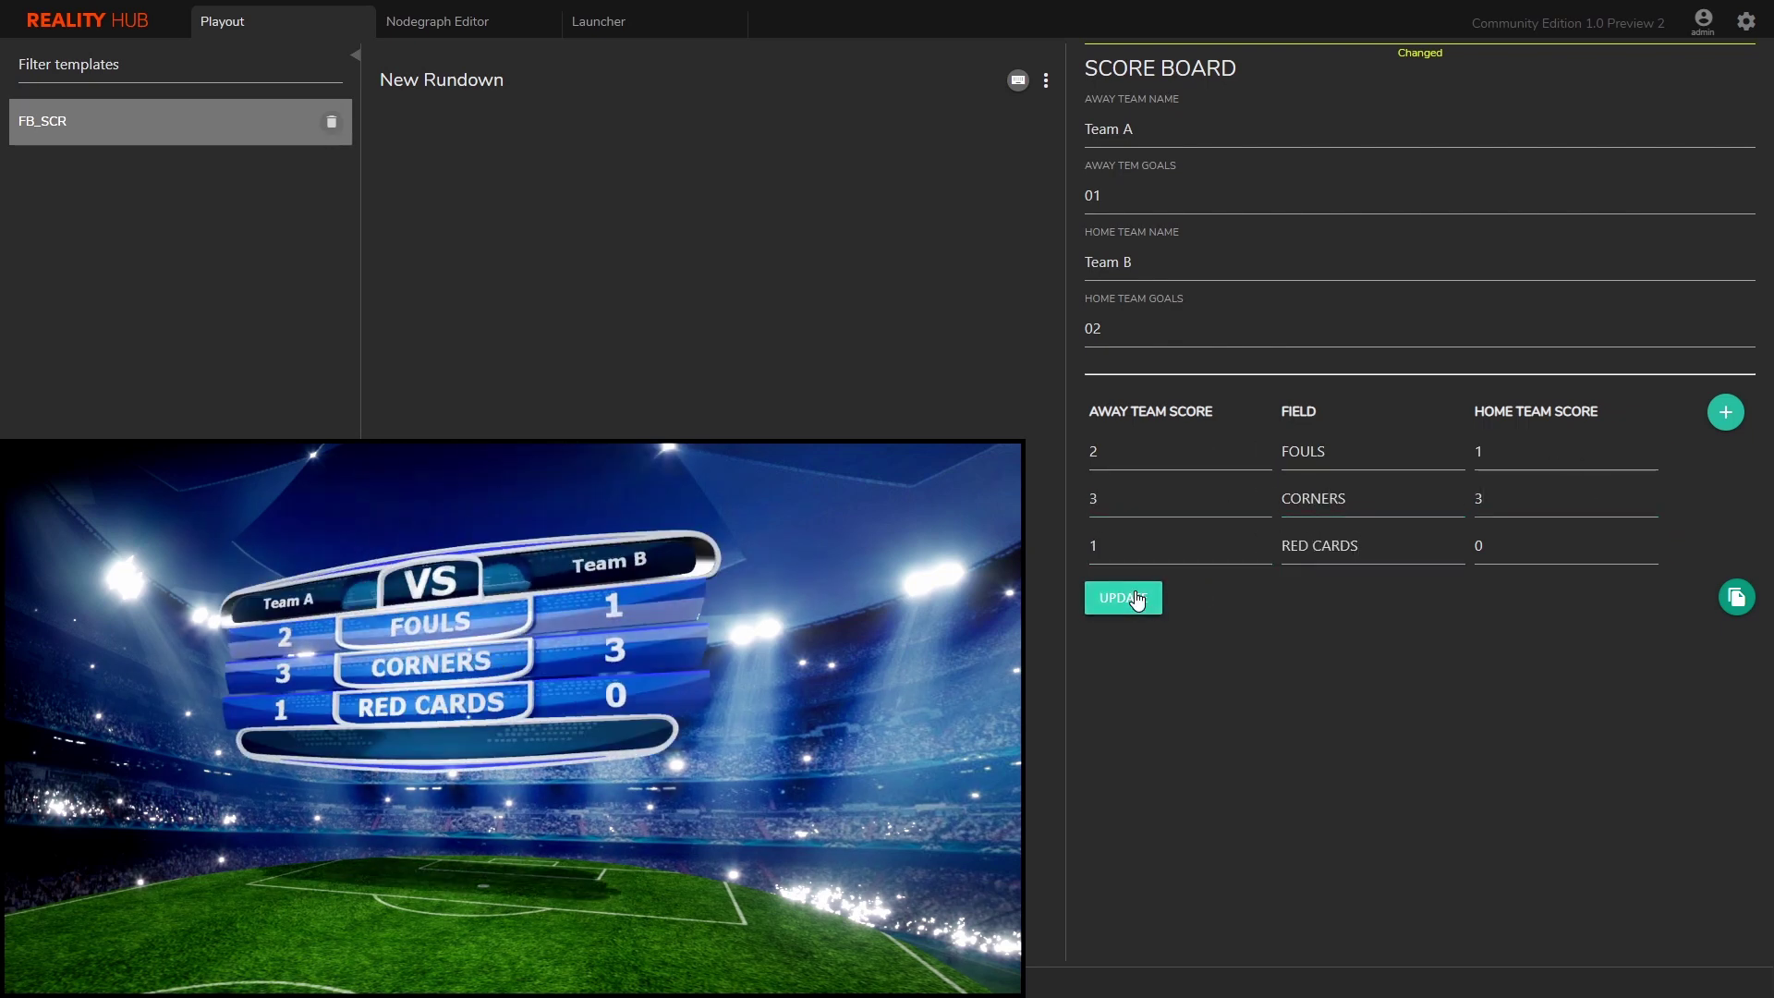
click(1735, 416)
click(1734, 416)
click(1735, 416)
click(1141, 739)
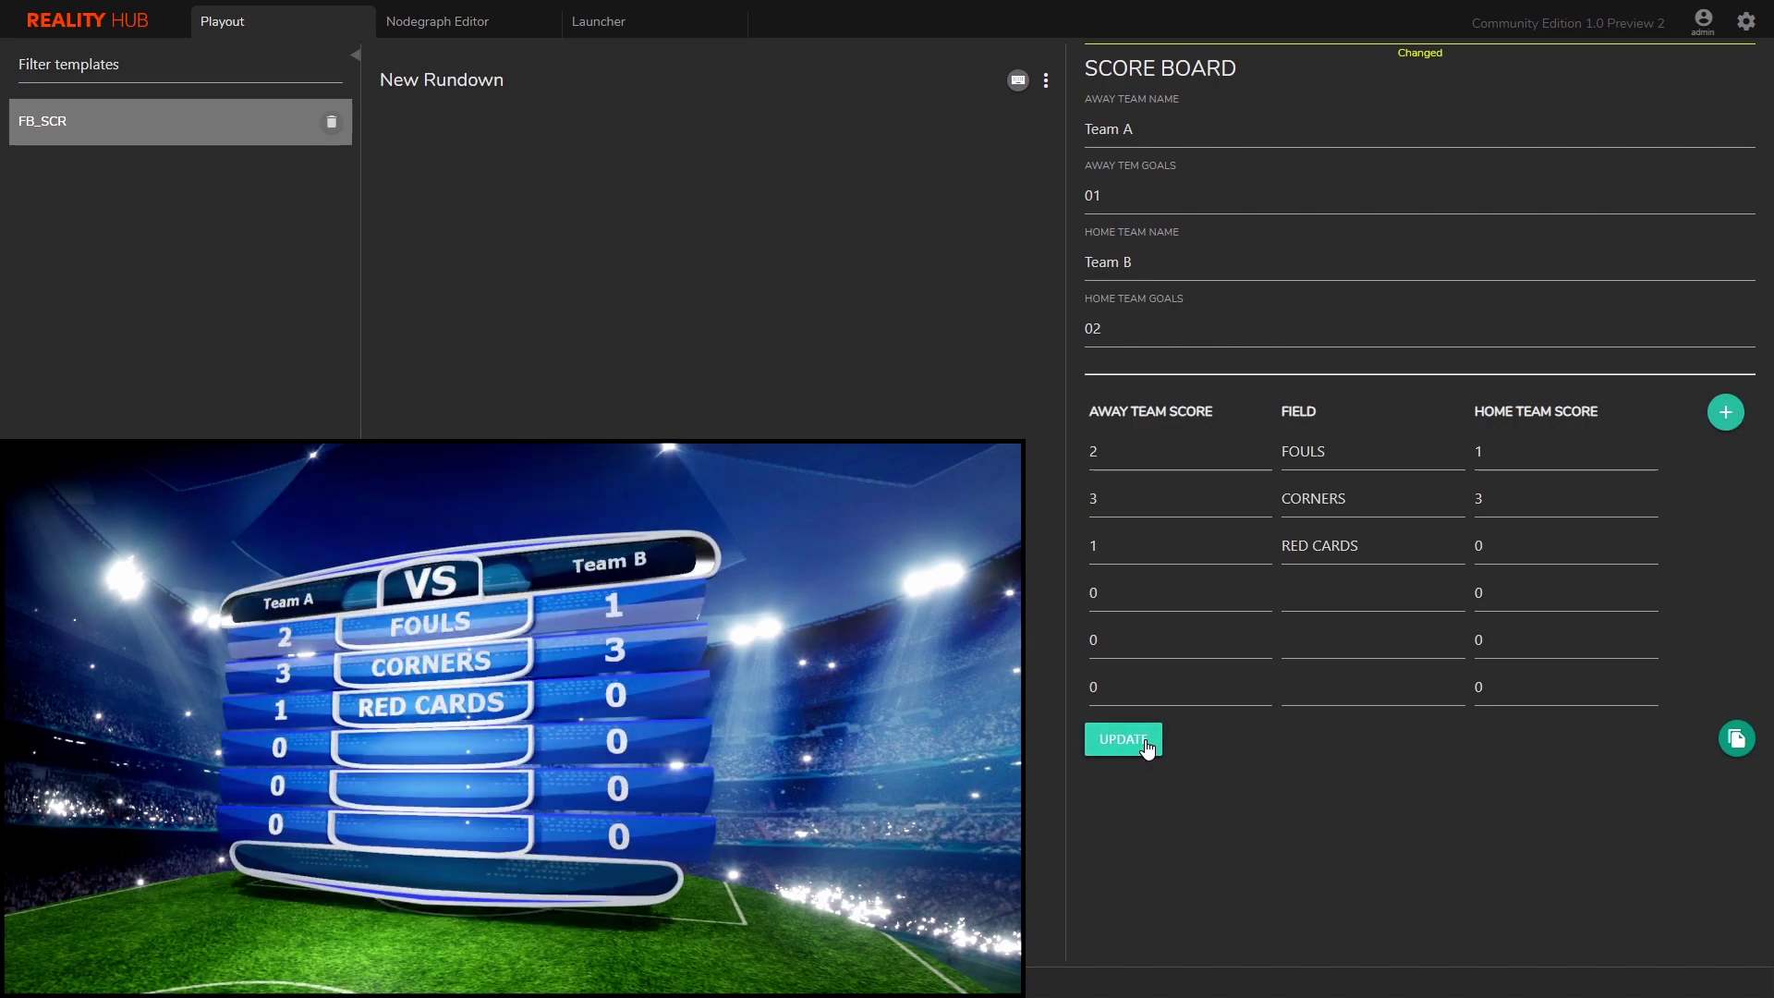
- Delete the three blank rows from the score table and update the board
click(1682, 647)
click(1682, 647)
click(1144, 647)
click(1682, 599)
click(1135, 601)
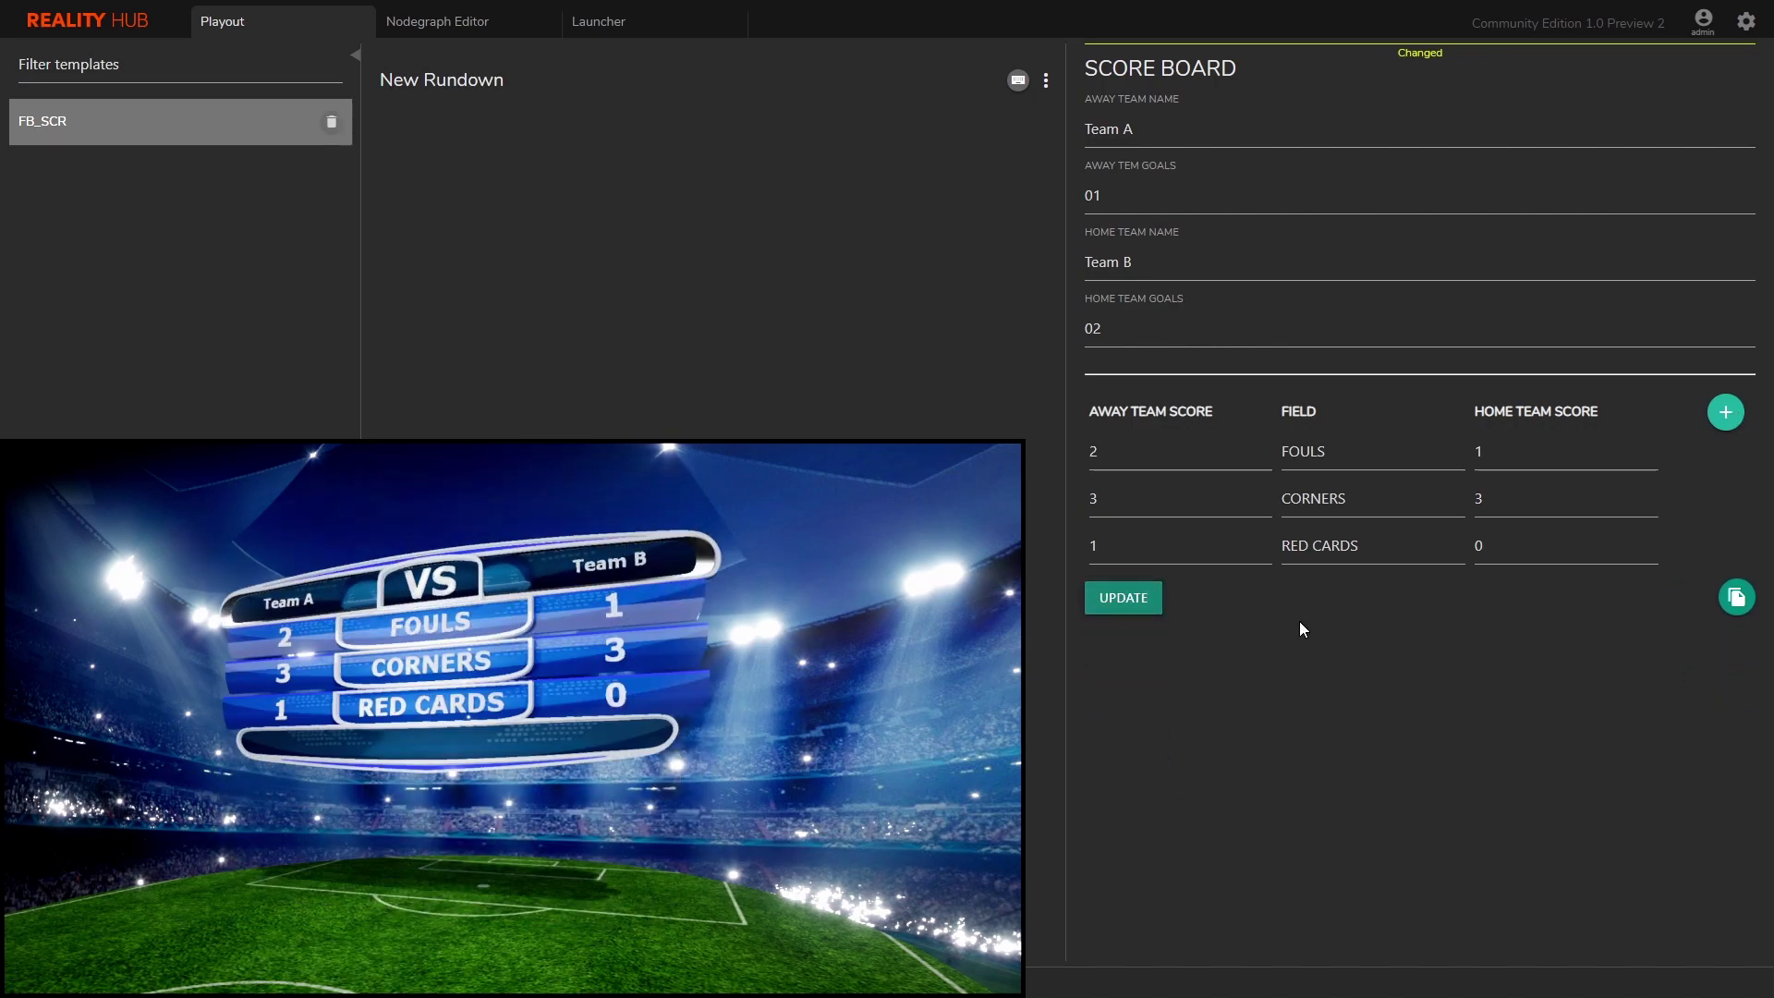
- Delete the RED CARDS and CORNERS rows, updating the board after each removal
click(1682, 552)
click(1134, 553)
click(1682, 504)
click(1145, 508)
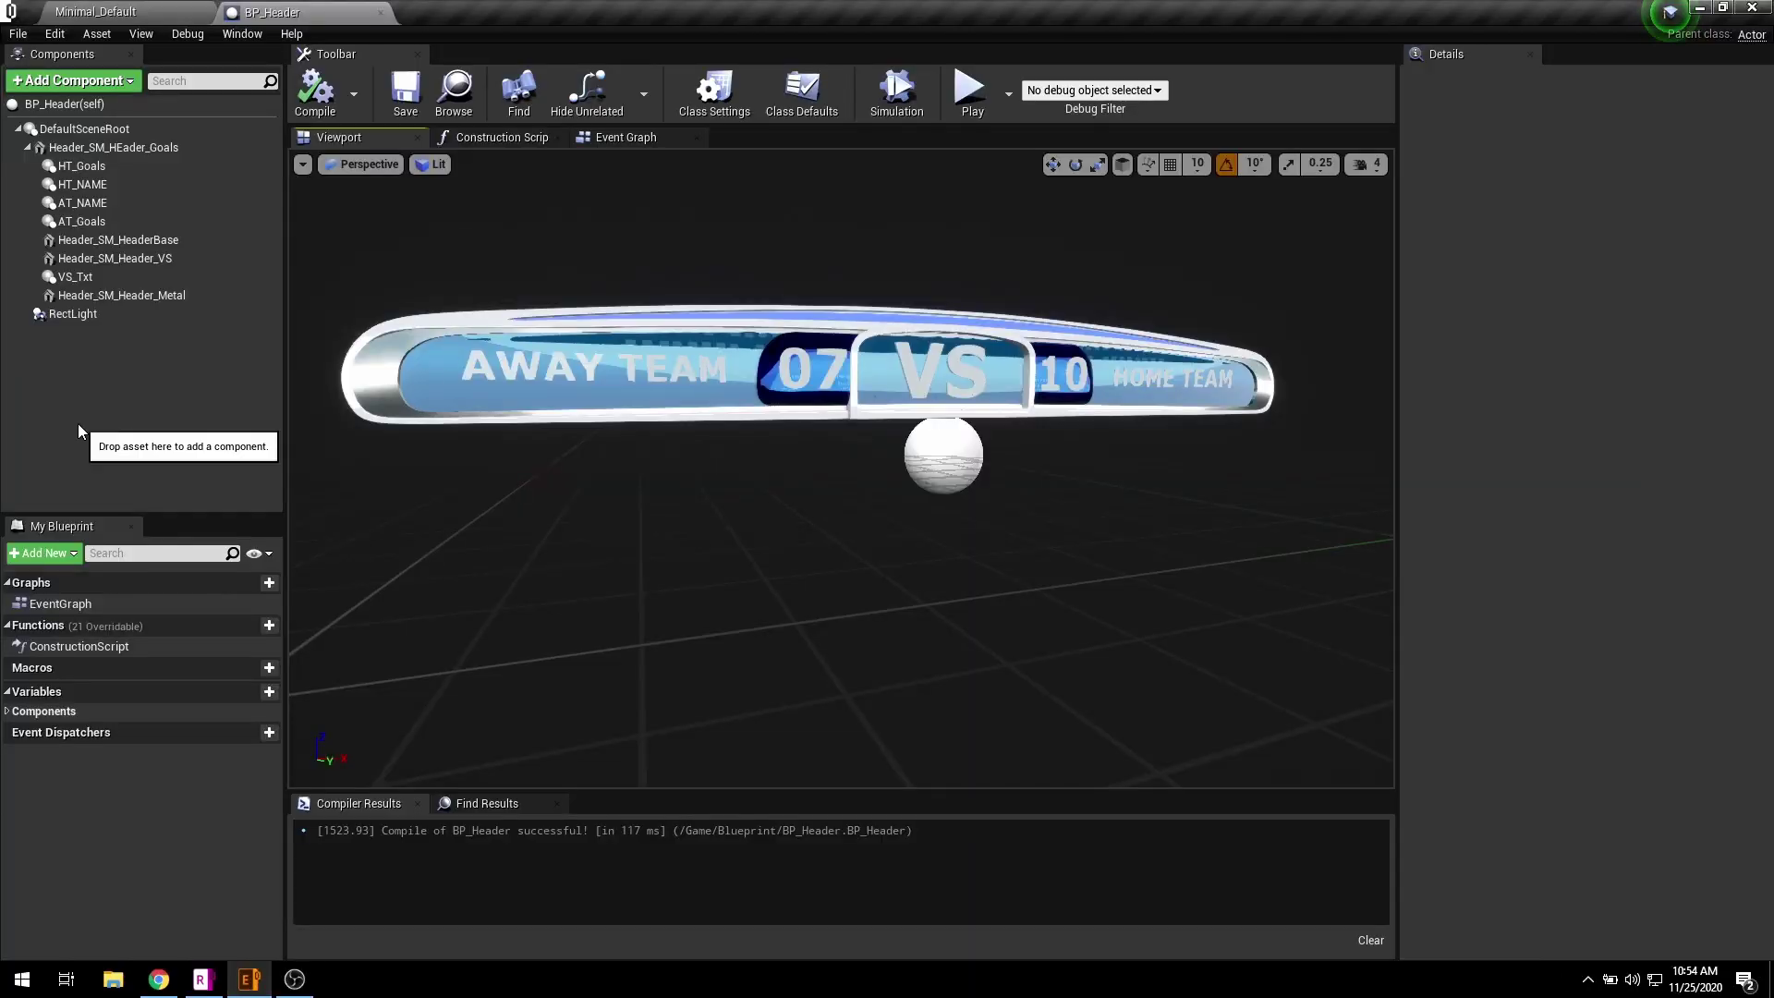
- Try raising the Header_SM_HEader_Goals component of BP_Header, and undo the move
right_drag(854, 290, 781, 230)
mouse_move(891, 314)
mouse_down()
mouse_move(901, 249)
mouse_move(910, 296)
mouse_move(889, 310)
mouse_up()
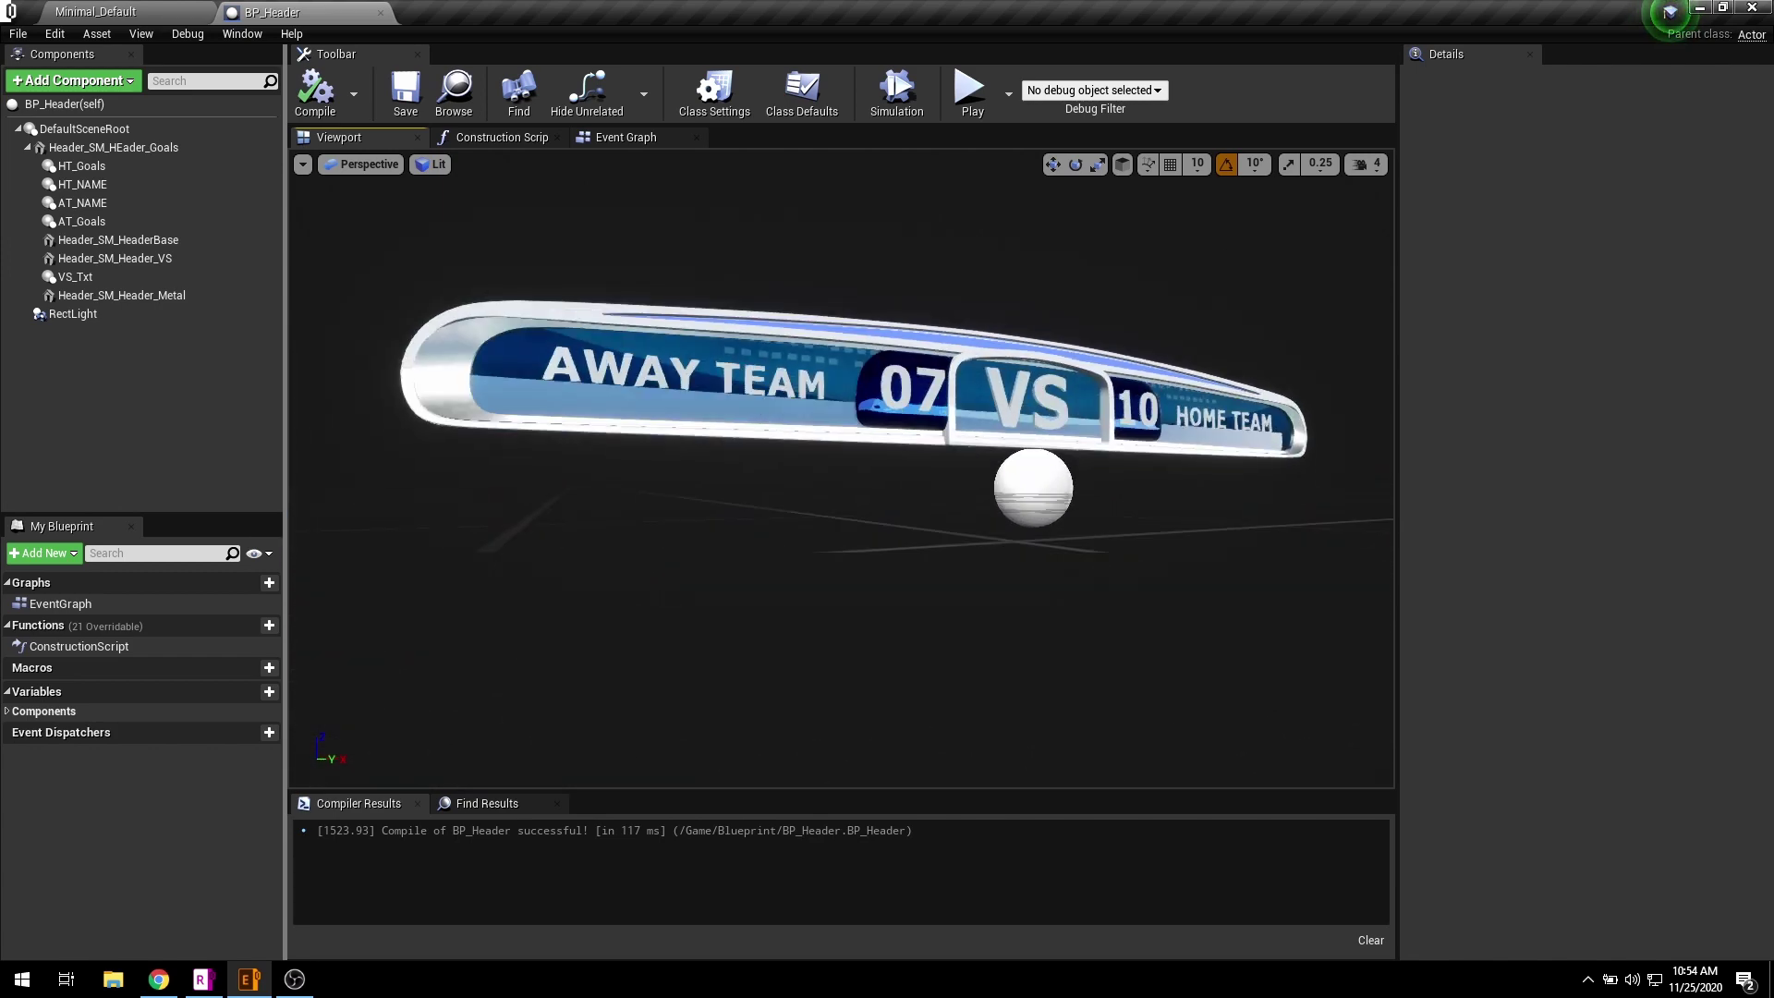
click(173, 147)
drag(1035, 334, 1029, 281)
key(ctrl+z)
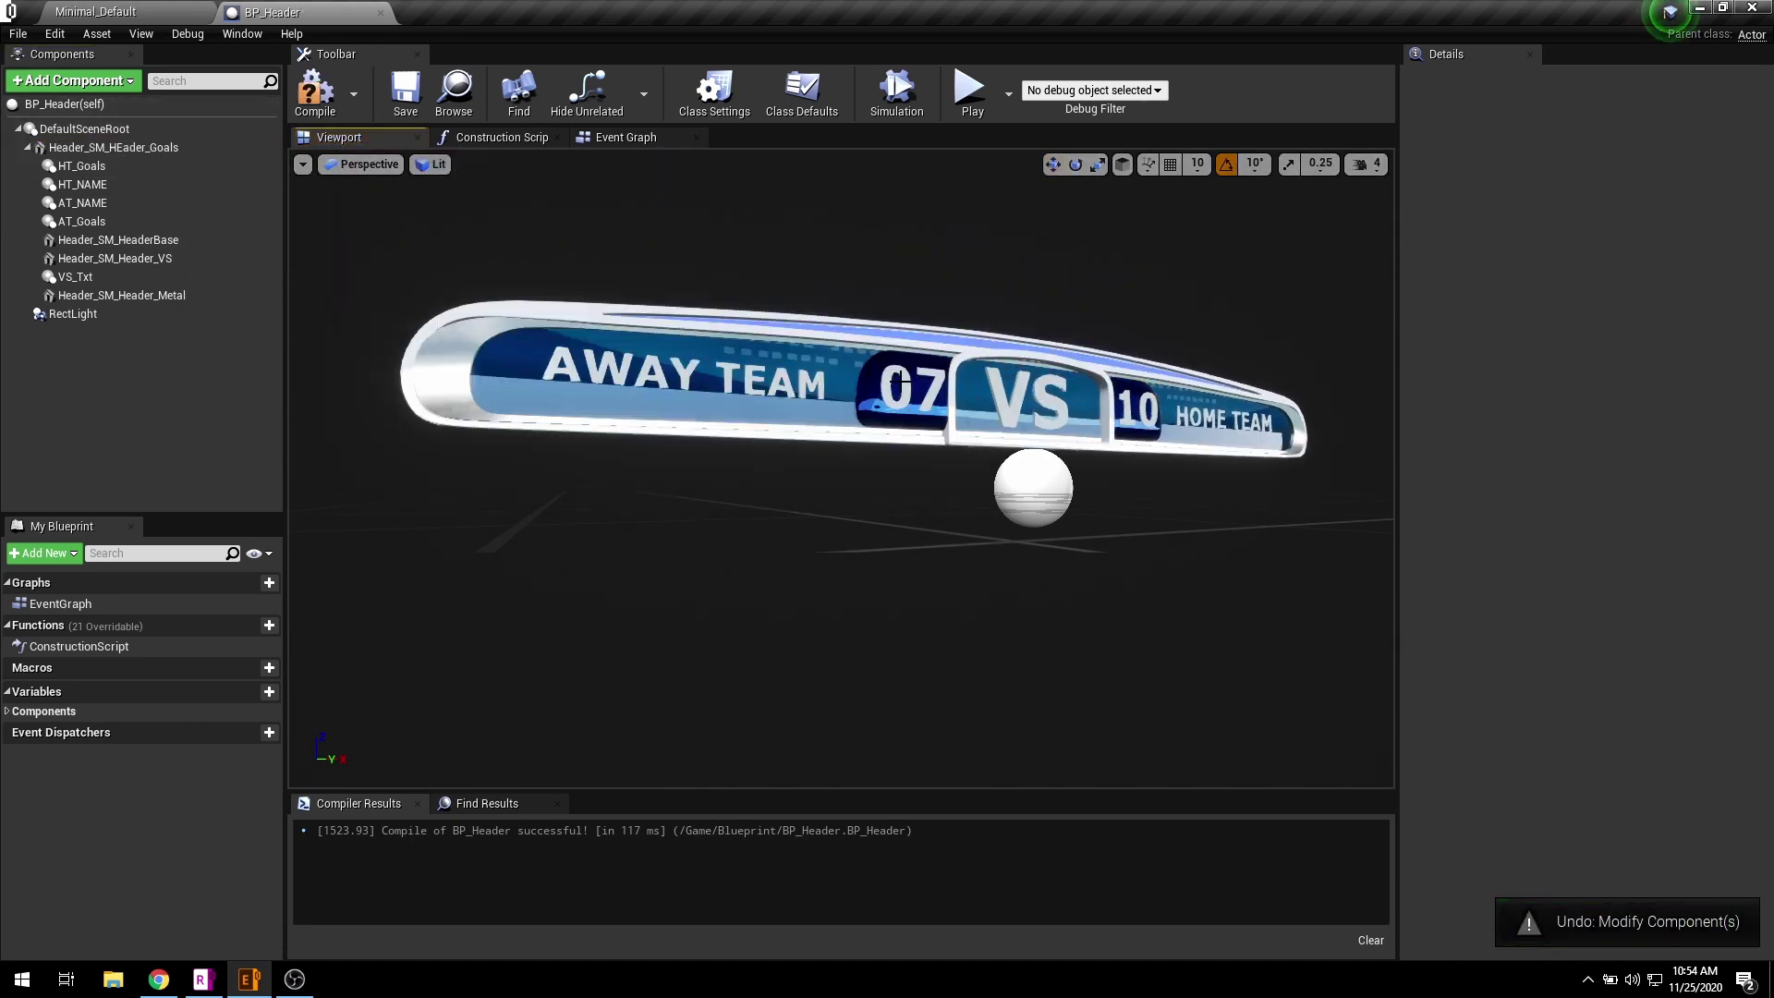
- Examine the AT_Goals and HT_Goals text components and search the available component types for "text"
click(904, 381)
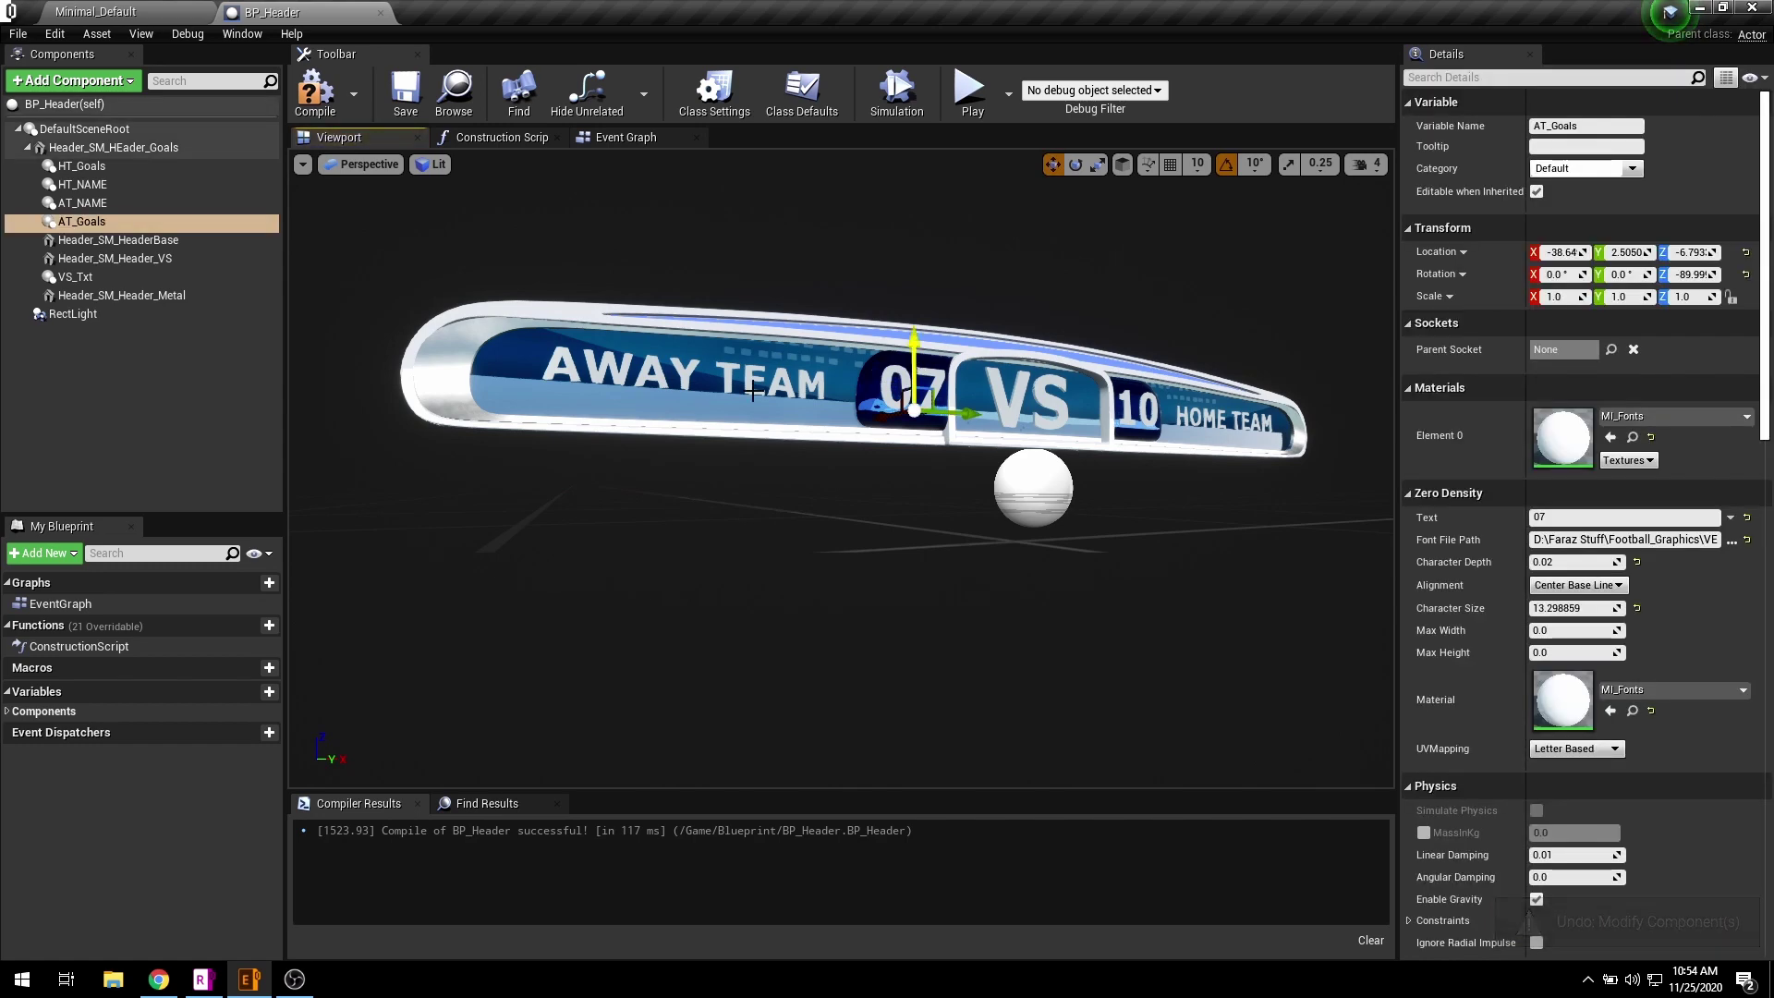
click(84, 166)
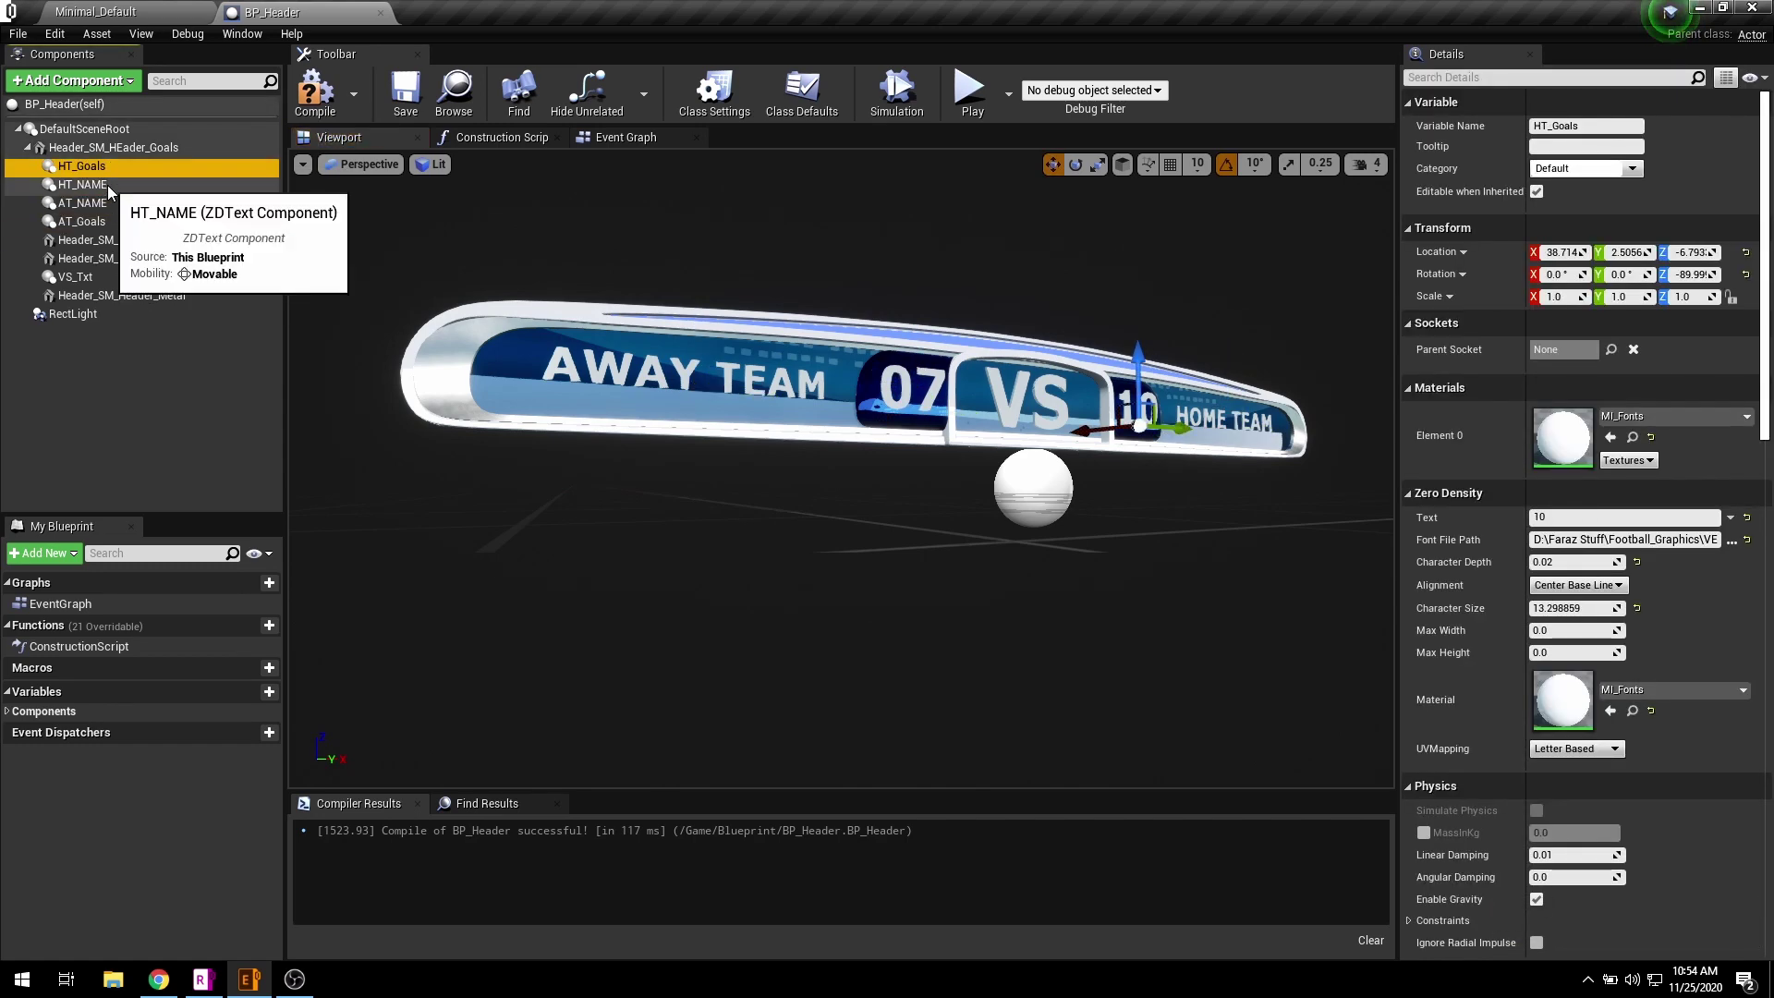
click(81, 221)
click(73, 80)
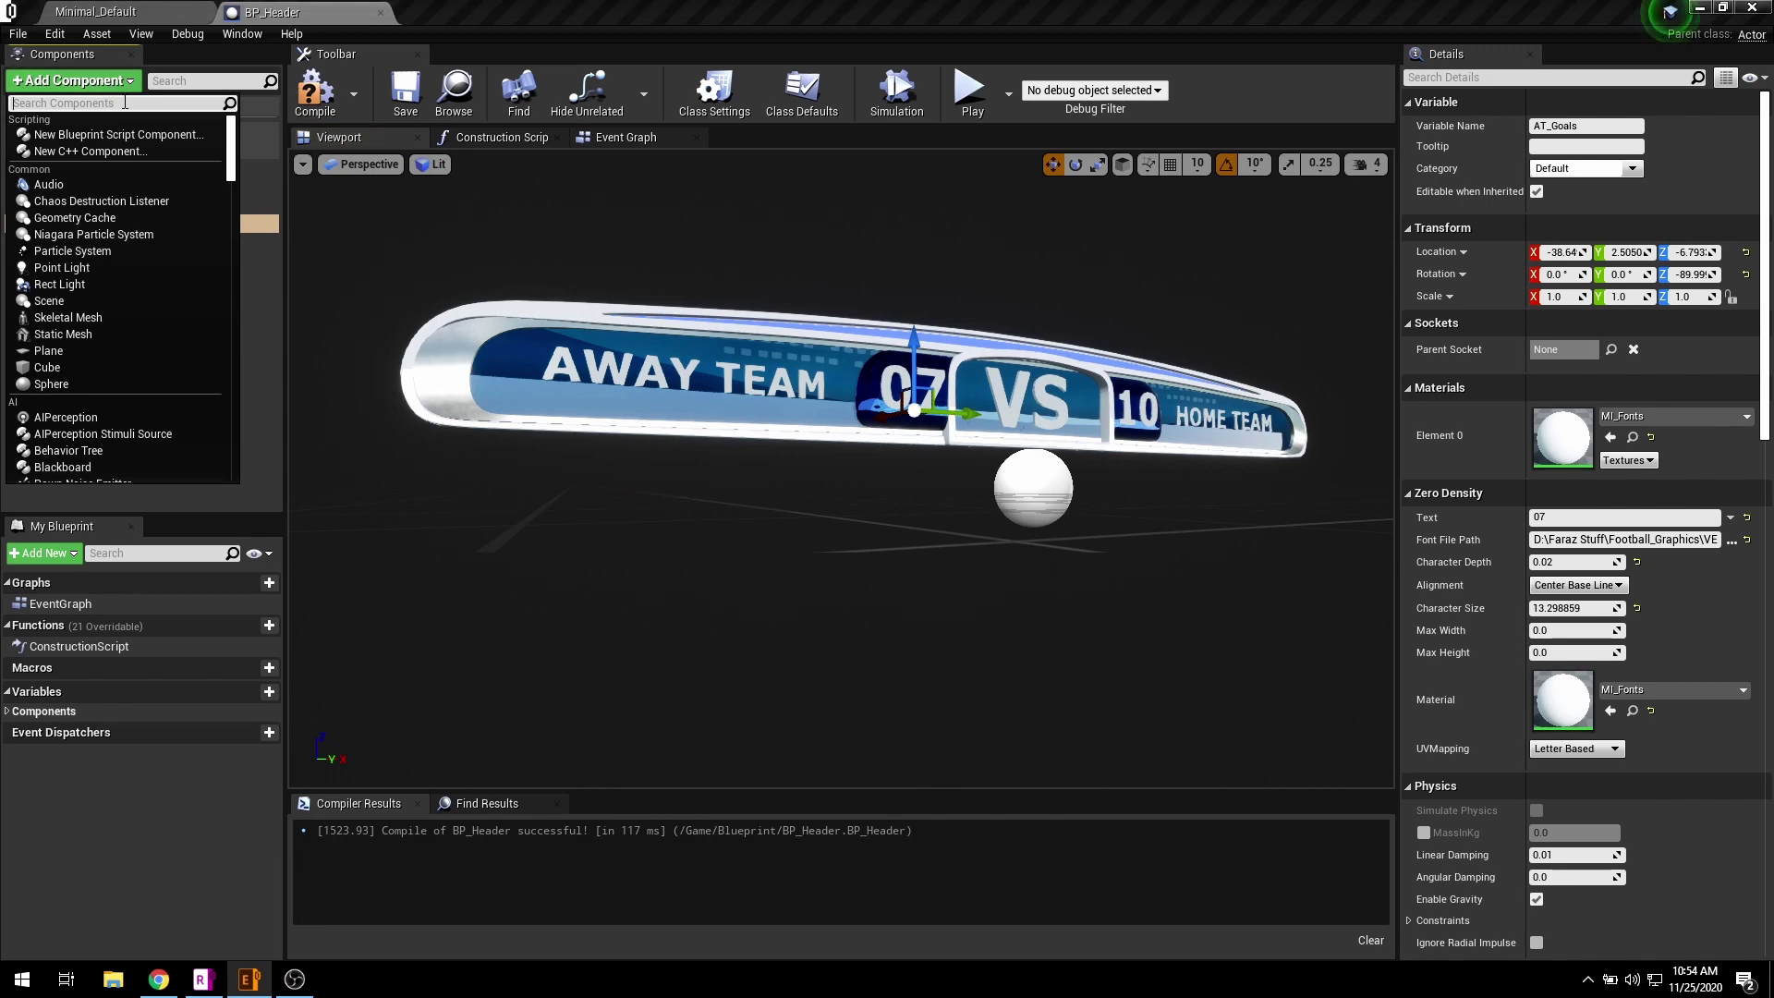
text(text)
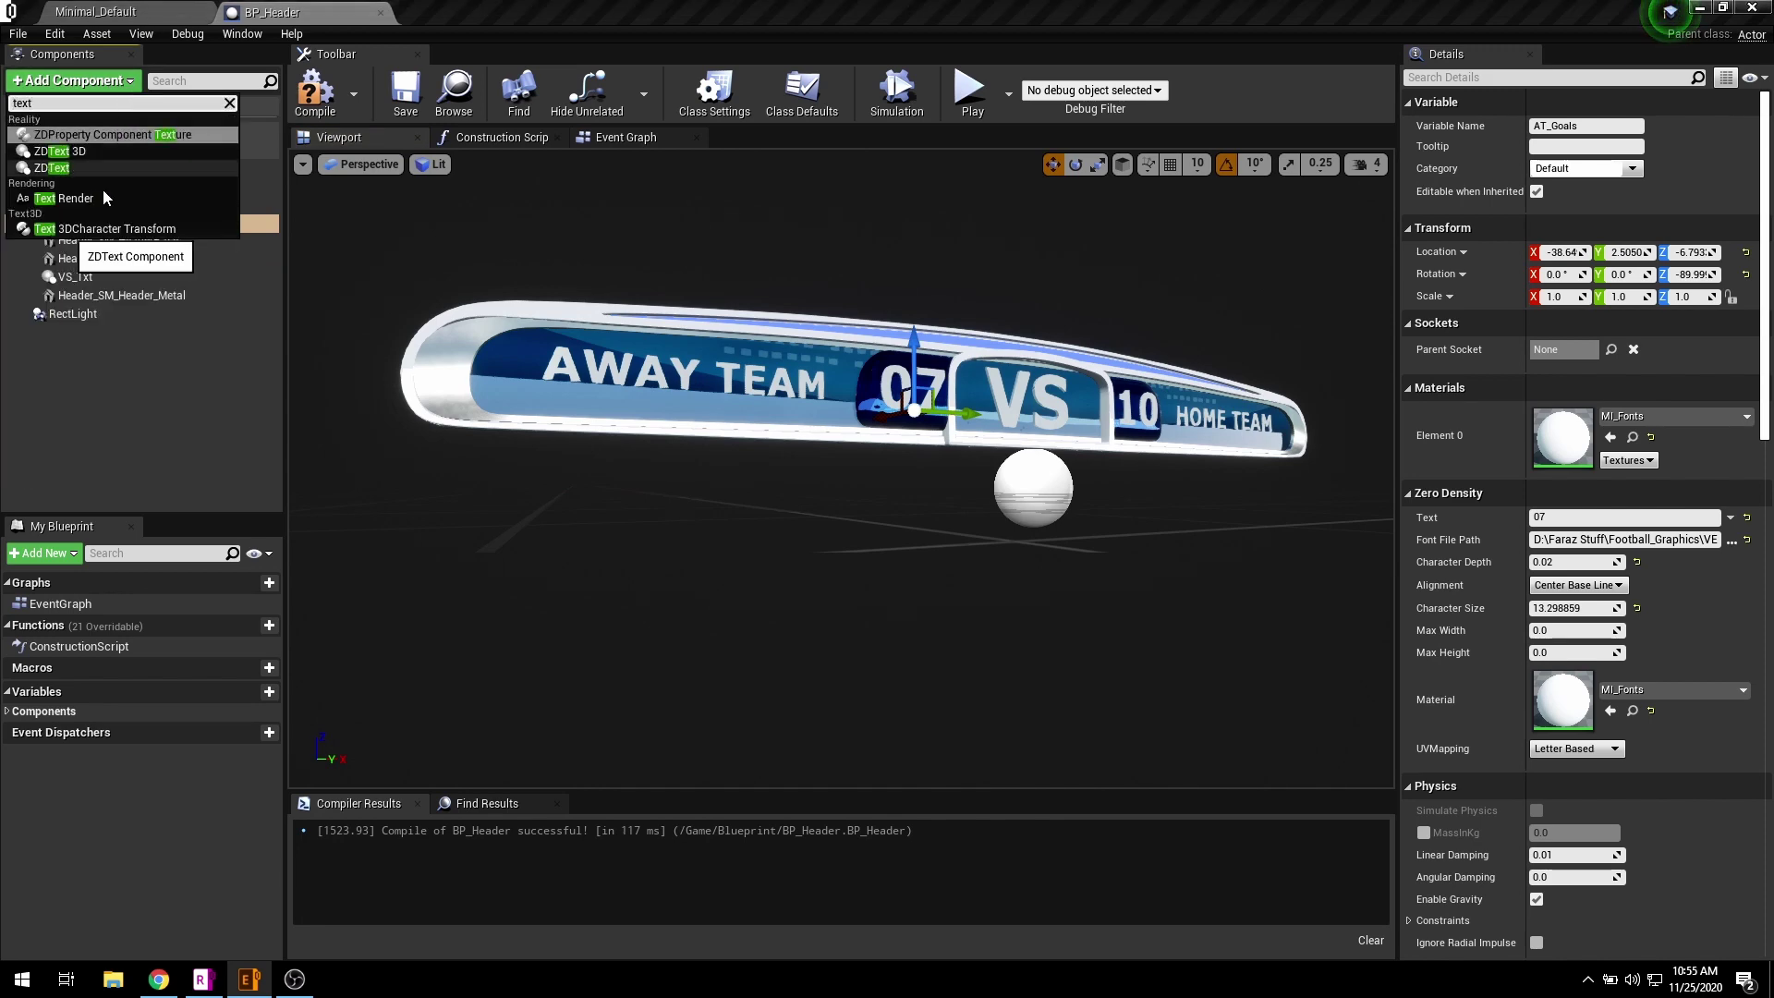
click(1137, 408)
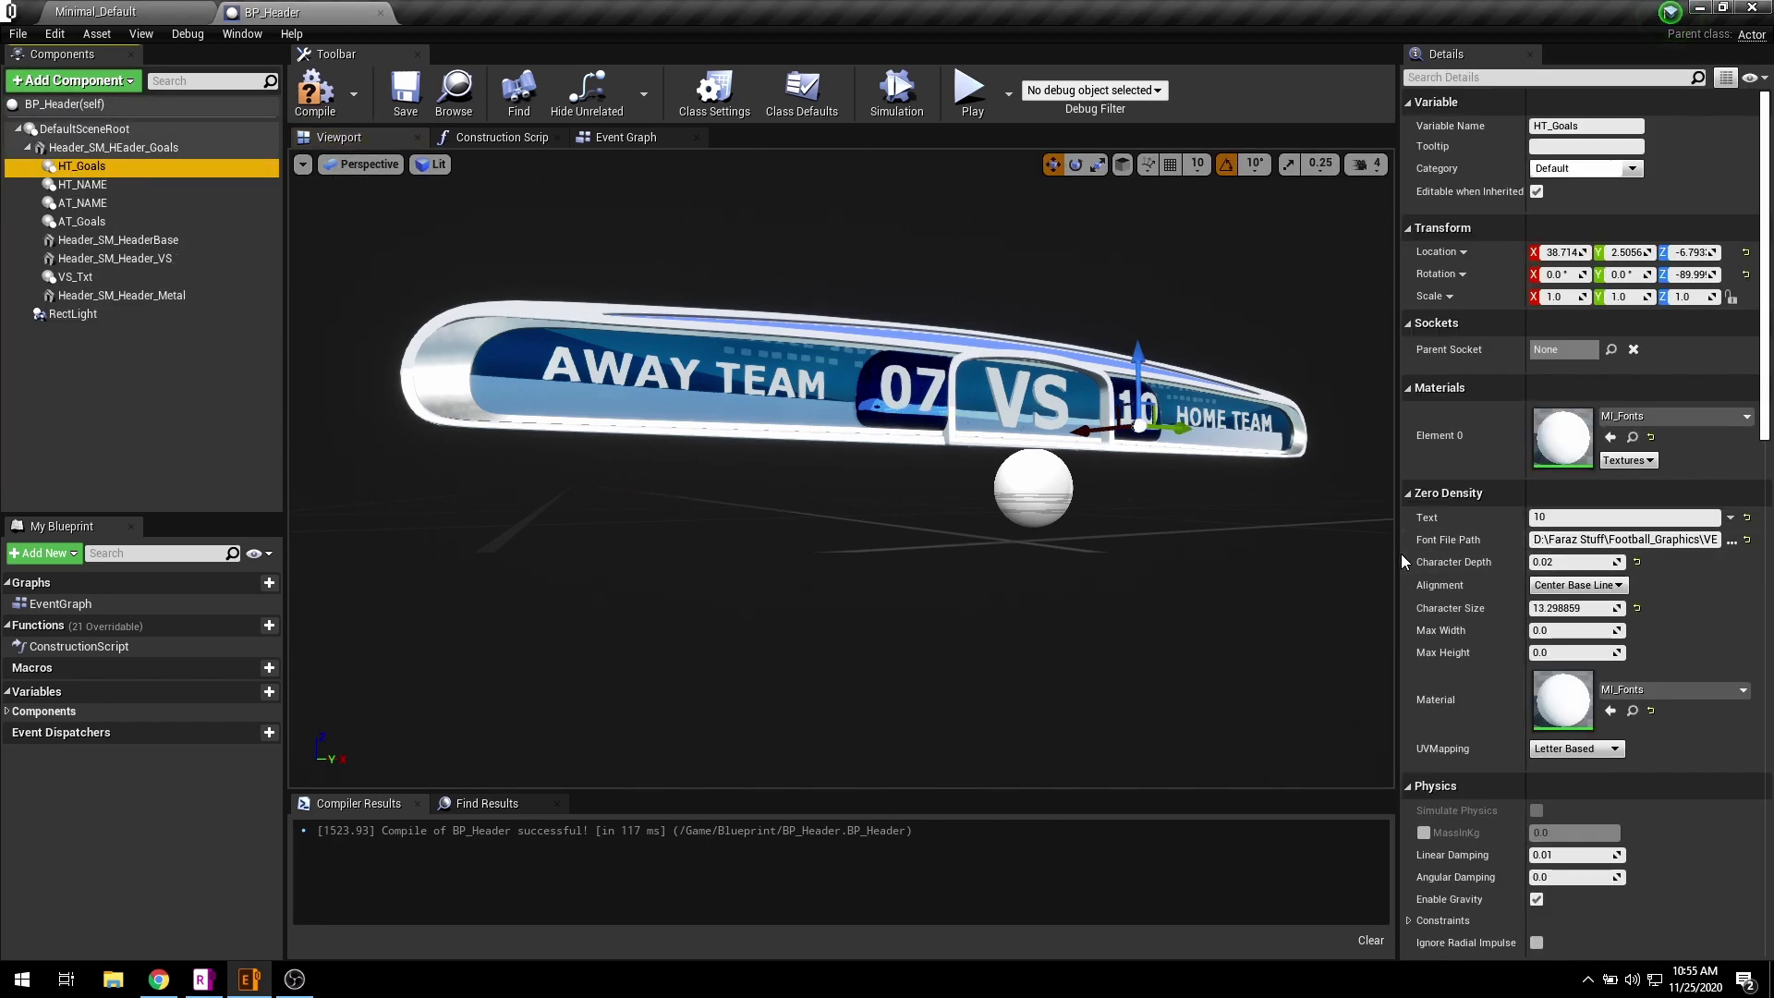
drag(1402, 561, 1412, 612)
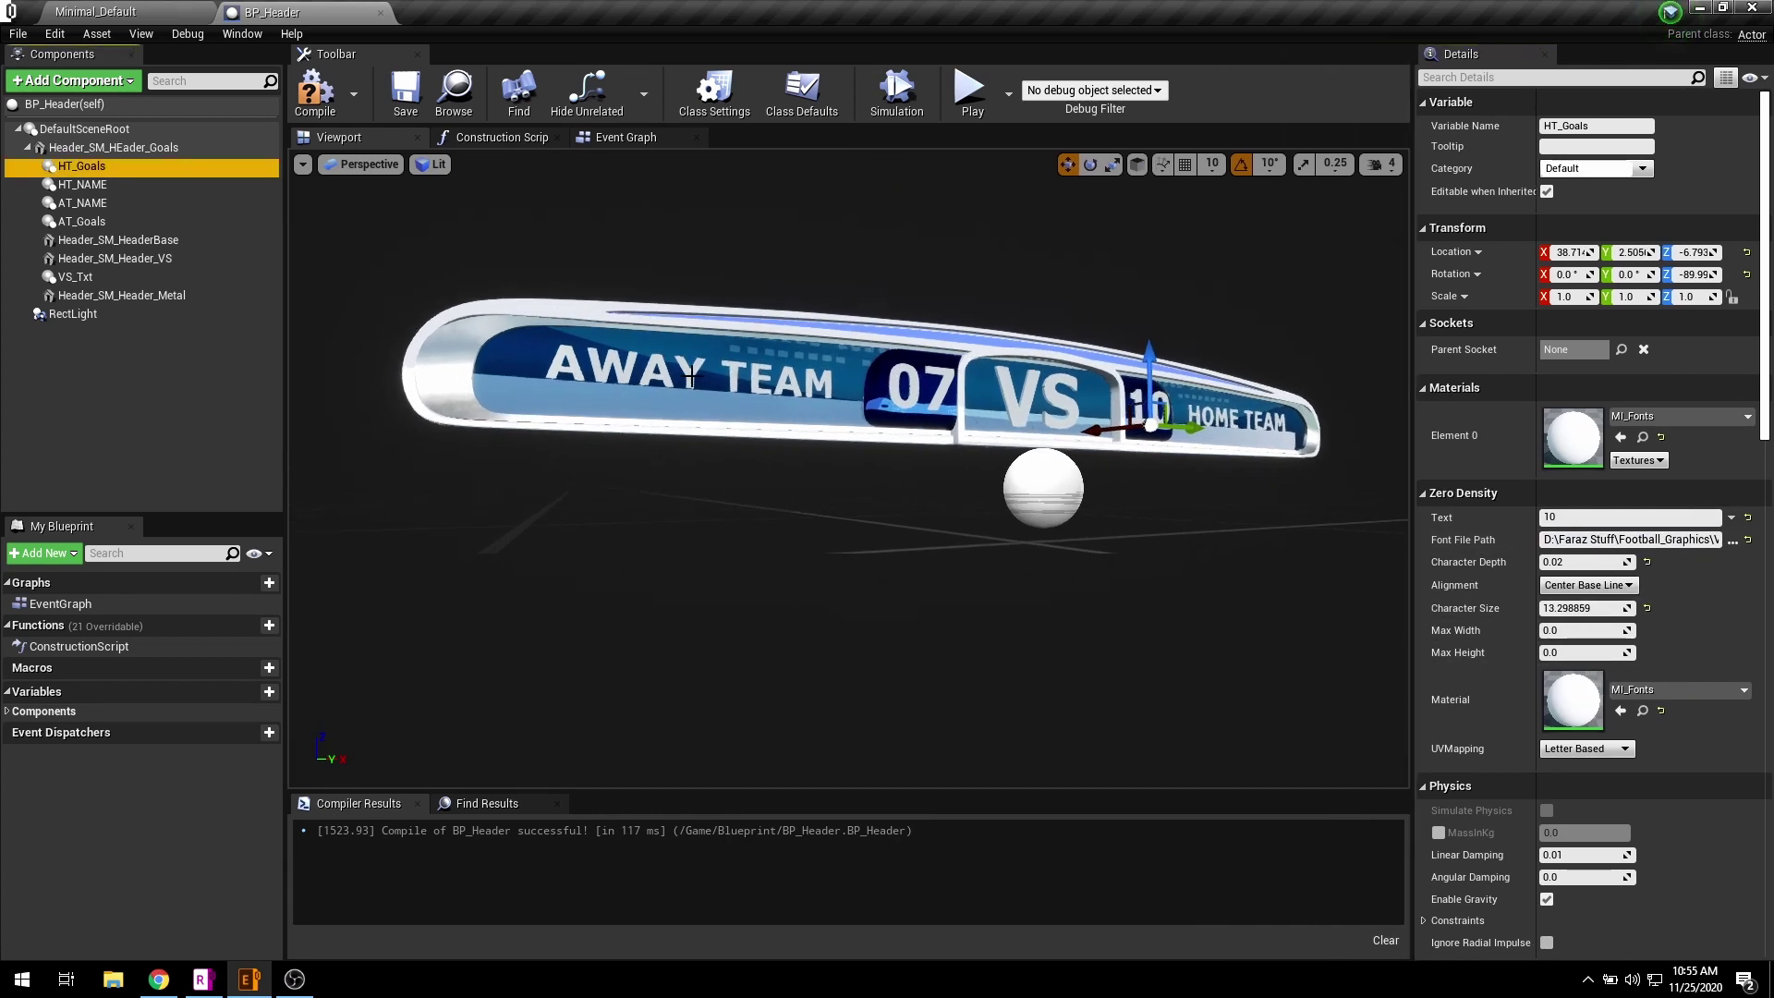
- Try raising the AT_NAME text component above the header, and undo the move
click(83, 203)
drag(708, 338, 713, 192)
key(ctrl+z)
key(ctrl+z)
key(ctrl+z)
key(ctrl+z)
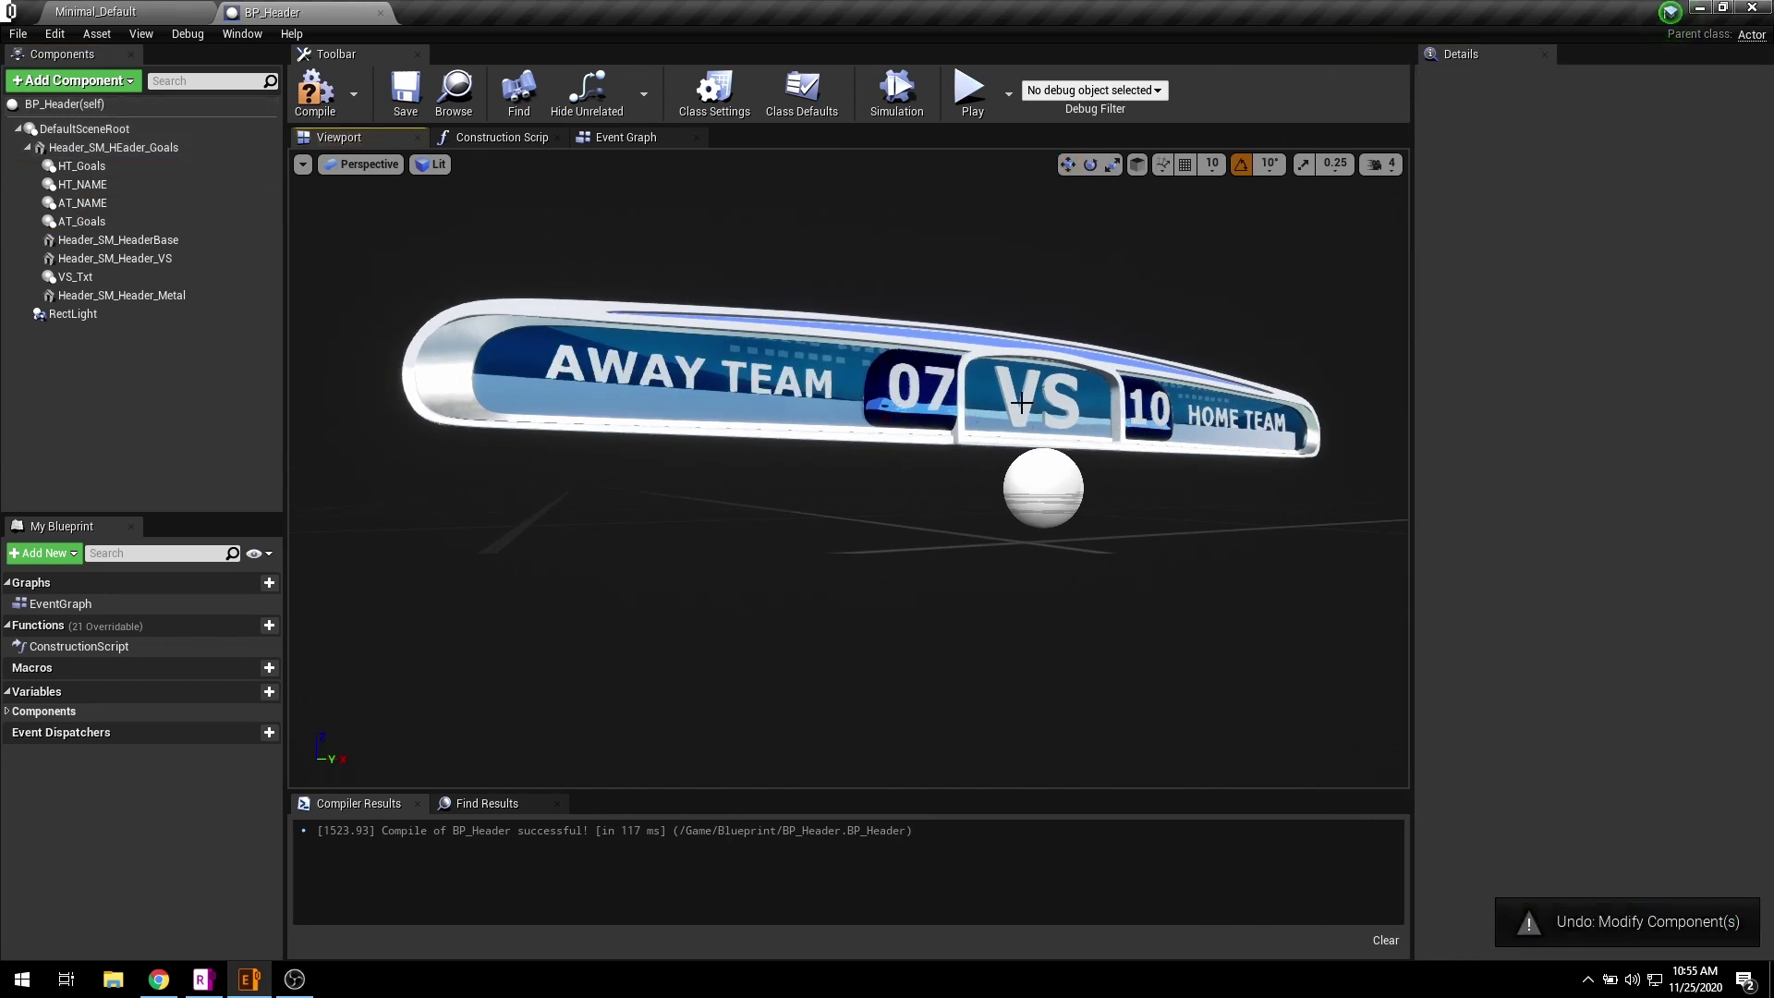
key(ctrl+z)
key(ctrl+z)
key(ctrl+z)
- Try raising the Header_SM_HeaderBase mesh and lowering the Header_SM_Header_VS mesh, and undo the moves
right_drag(1241, 419, 1192, 441)
click(1192, 442)
click(1121, 401)
drag(524, 356, 521, 224)
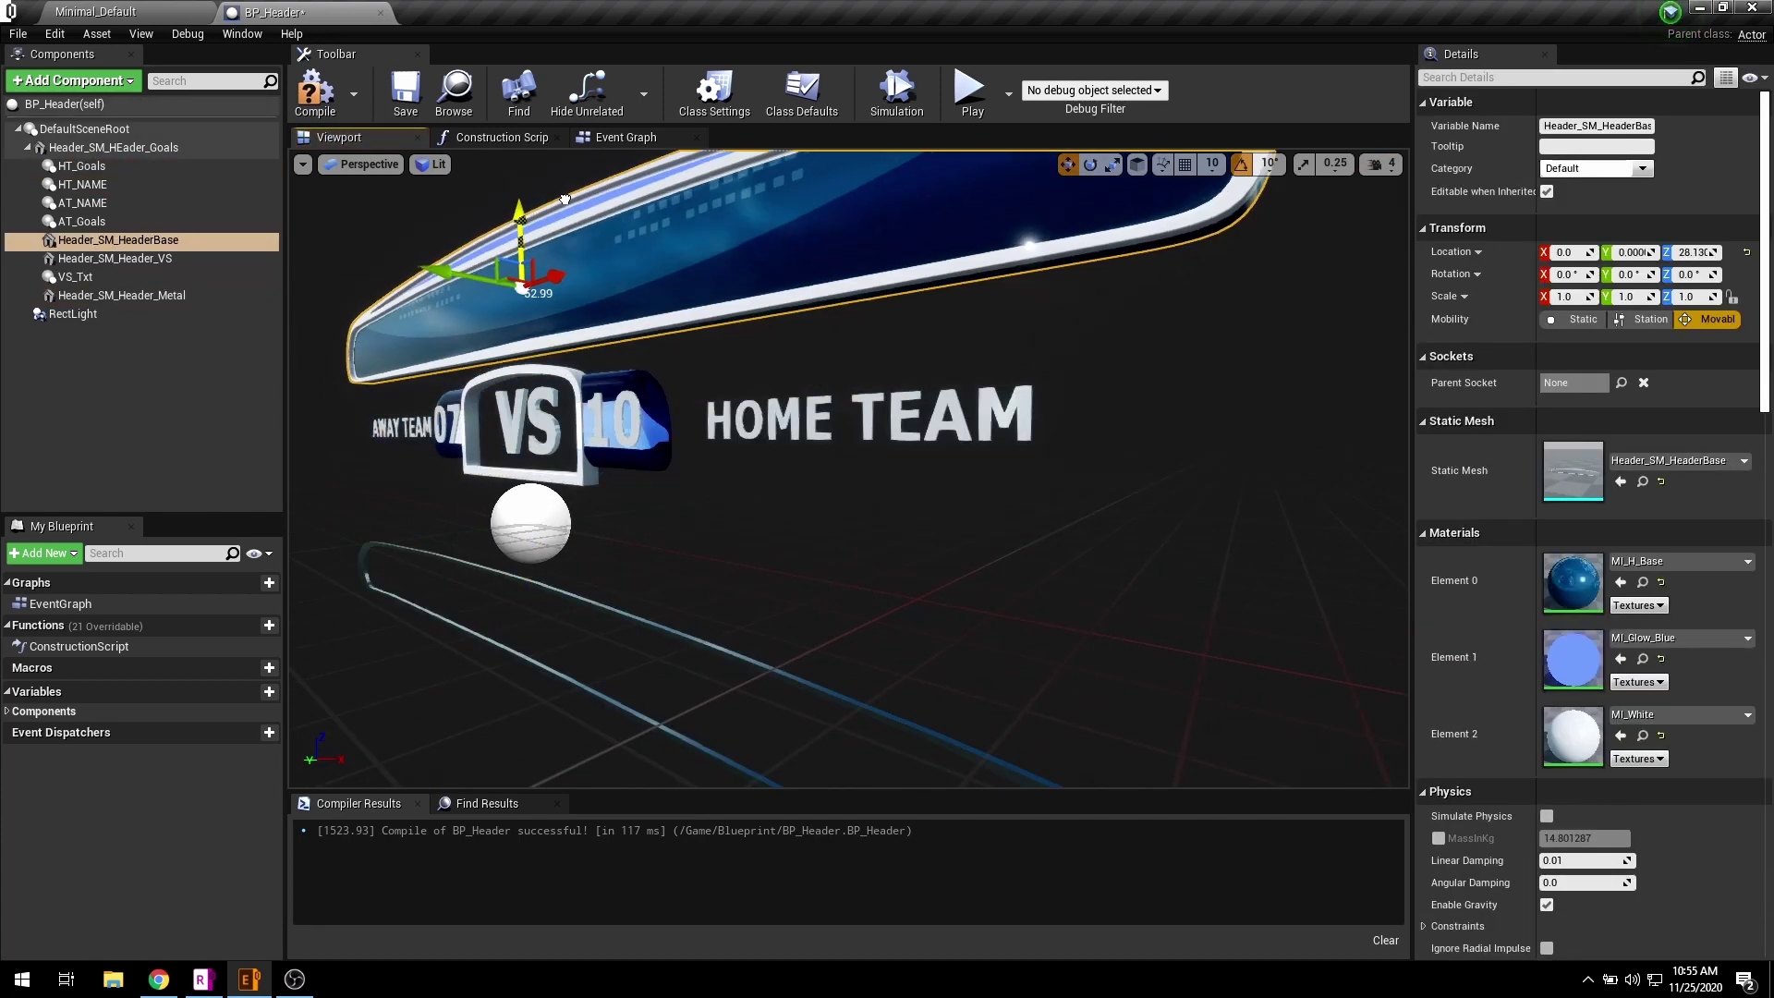
click(113, 147)
click(154, 260)
drag(525, 360, 525, 464)
key(ctrl+z)
key(ctrl+z)
key(ctrl+z)
- Try moving the RectLight in front of the header to see its lighting effect, and undo the move
right_drag(740, 491, 971, 476)
click(105, 314)
right_drag(666, 416, 752, 404)
drag(752, 404, 752, 504)
key(ctrl+z)
- Add a ZDActor component to BP_Header with the actor name Soccer_Board and compile the blueprint
right_drag(813, 505, 684, 407)
click(102, 81)
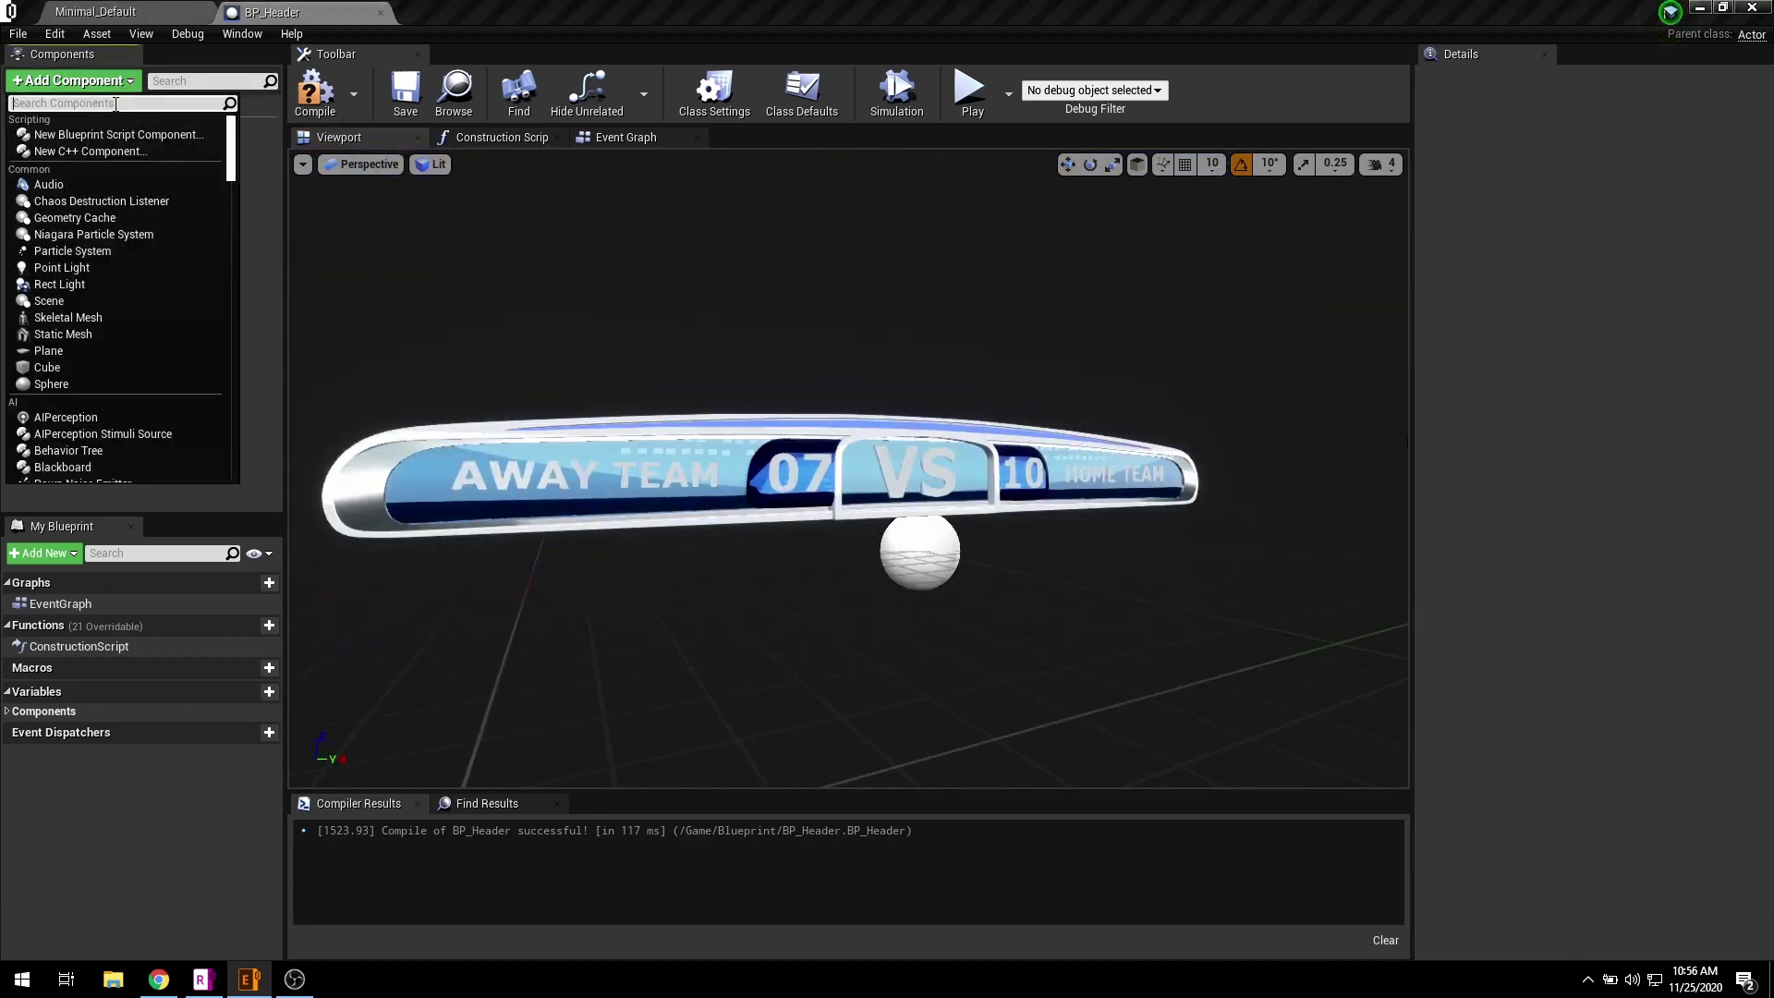
text(zd)
click(85, 136)
click(1583, 315)
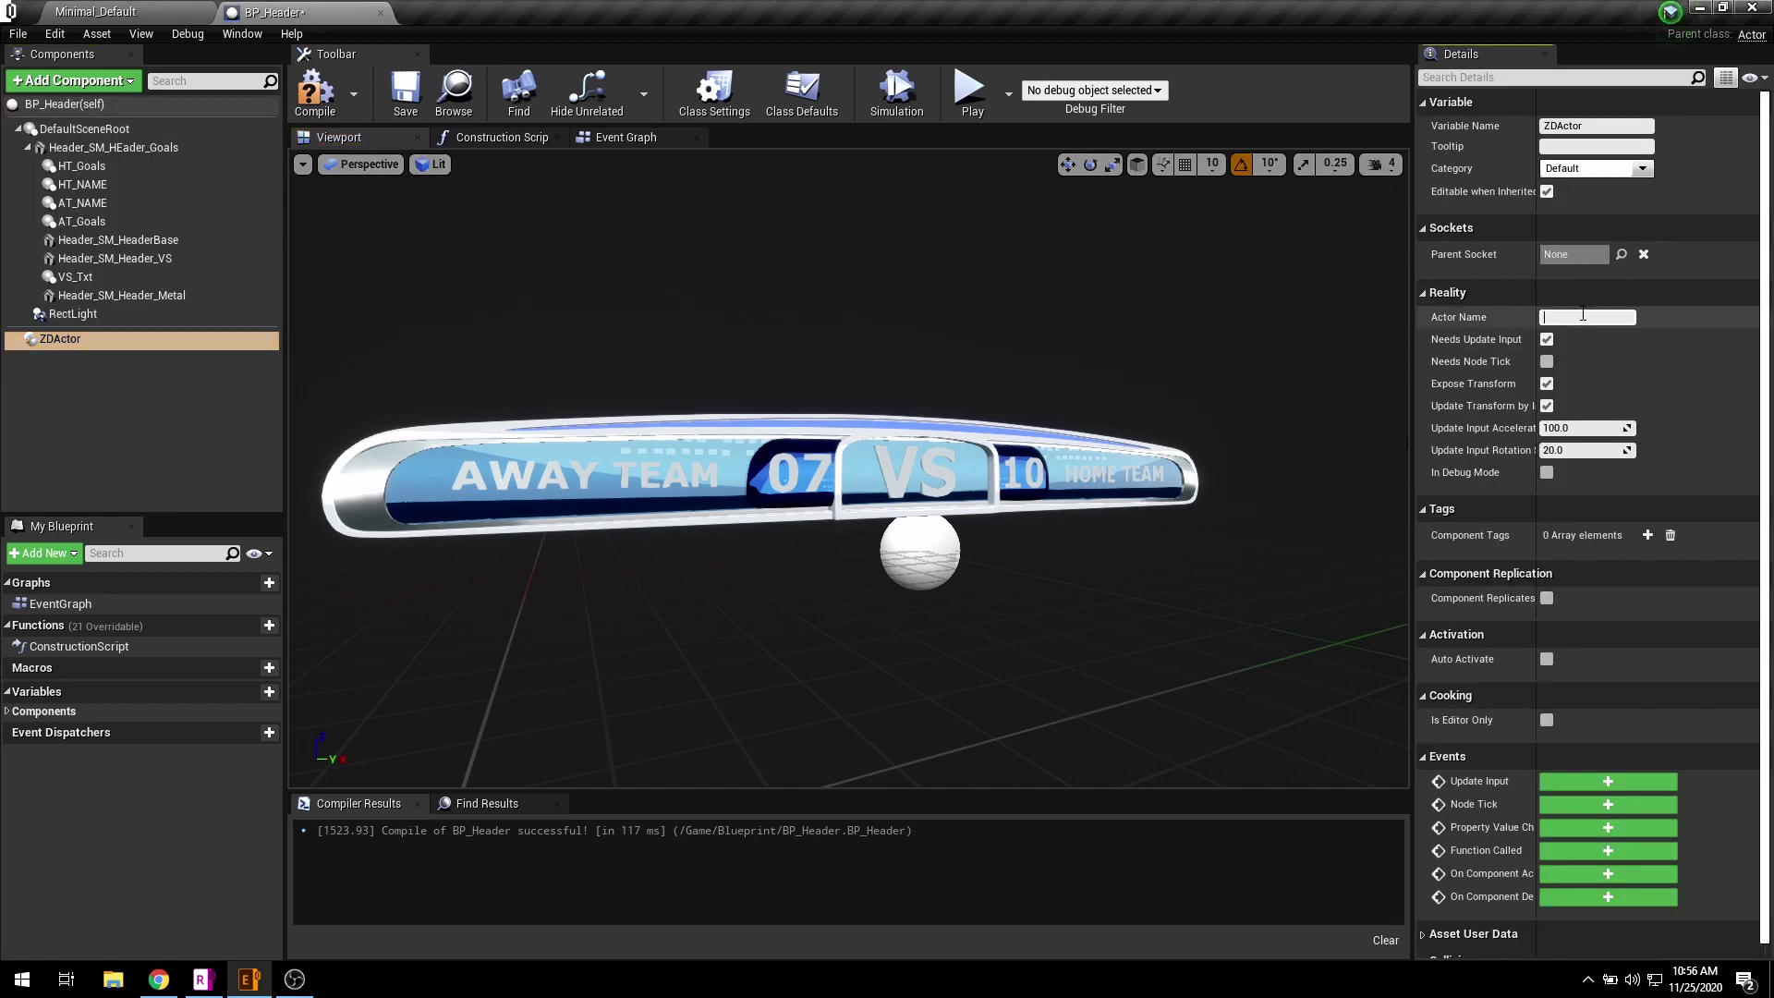
key(Return)
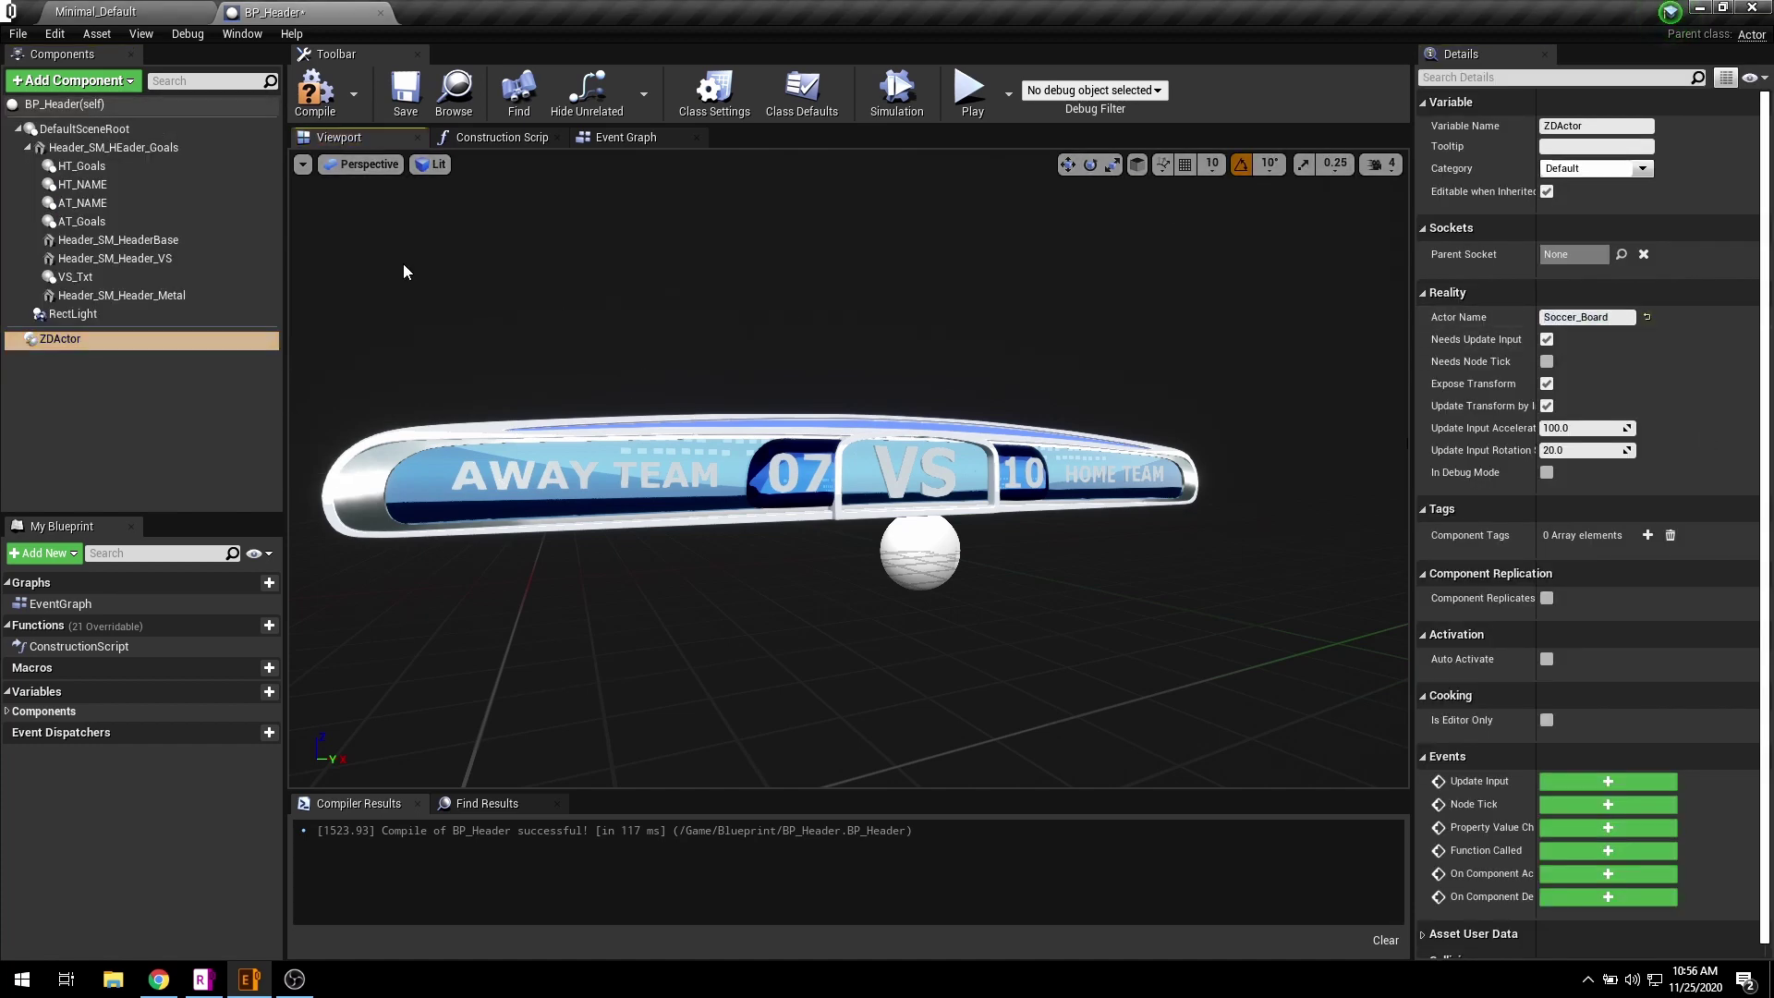
key(F7)
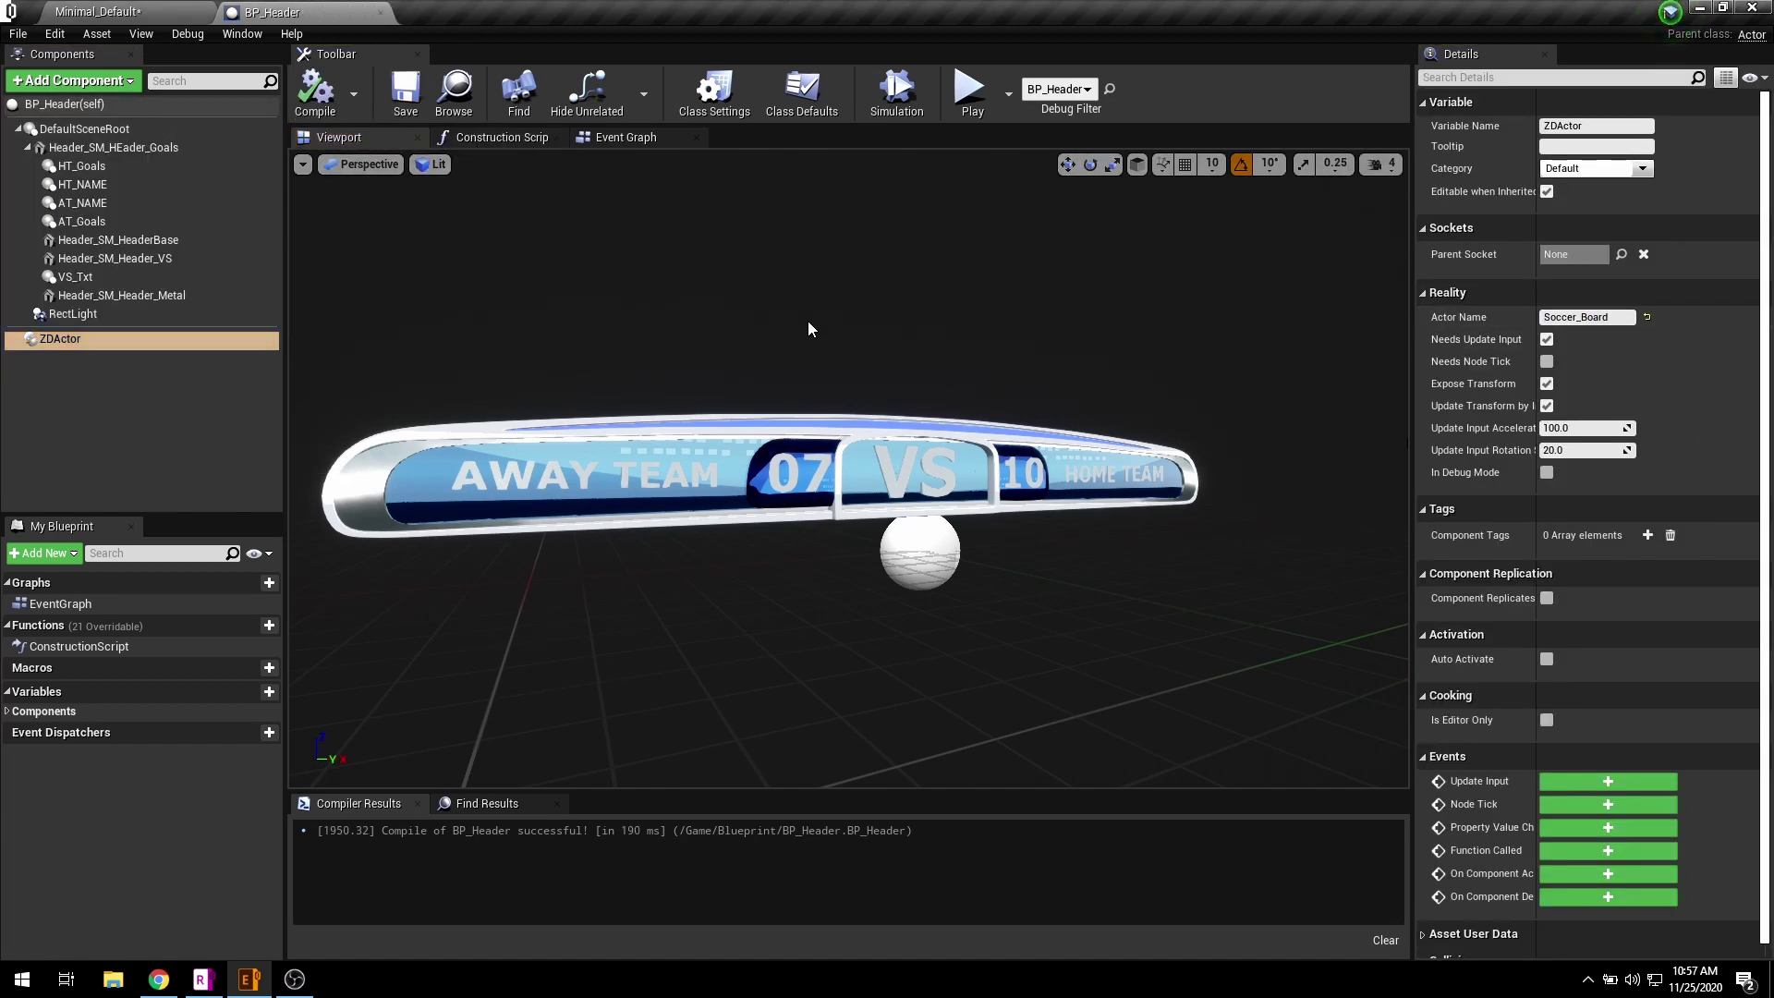
- Create a blueprint function named Update_TextFileds
alt+drag(807, 329, 843, 317)
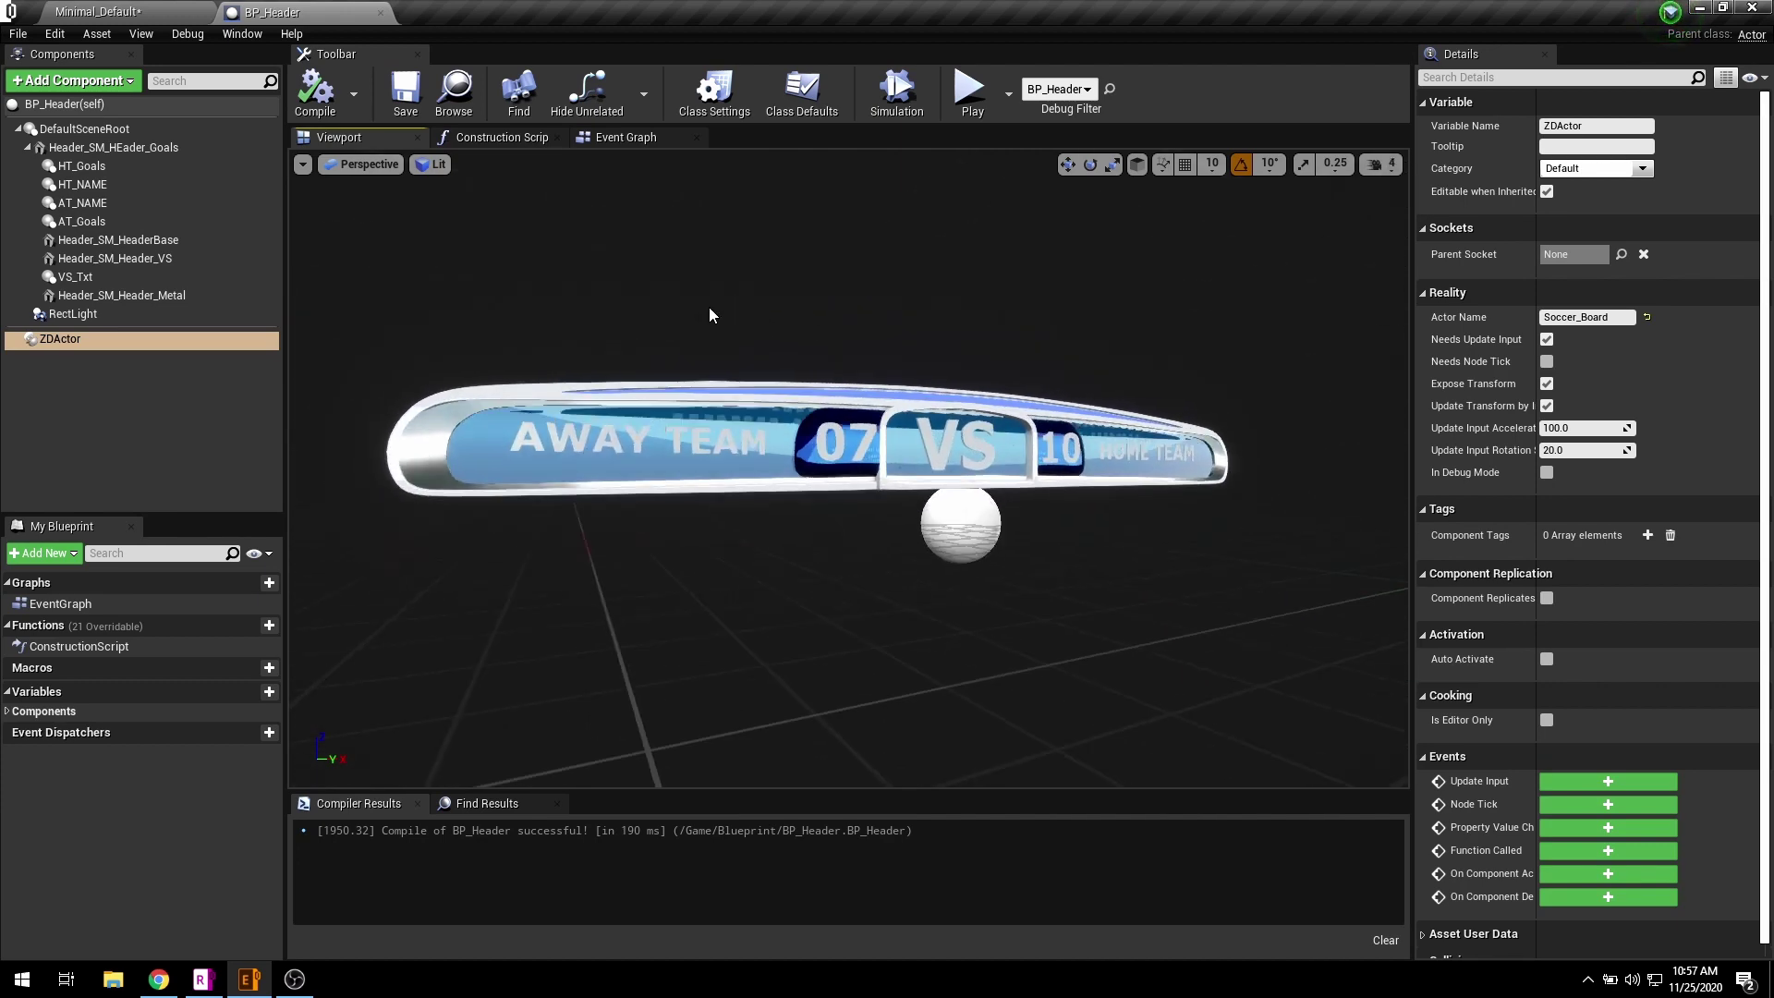
click(624, 140)
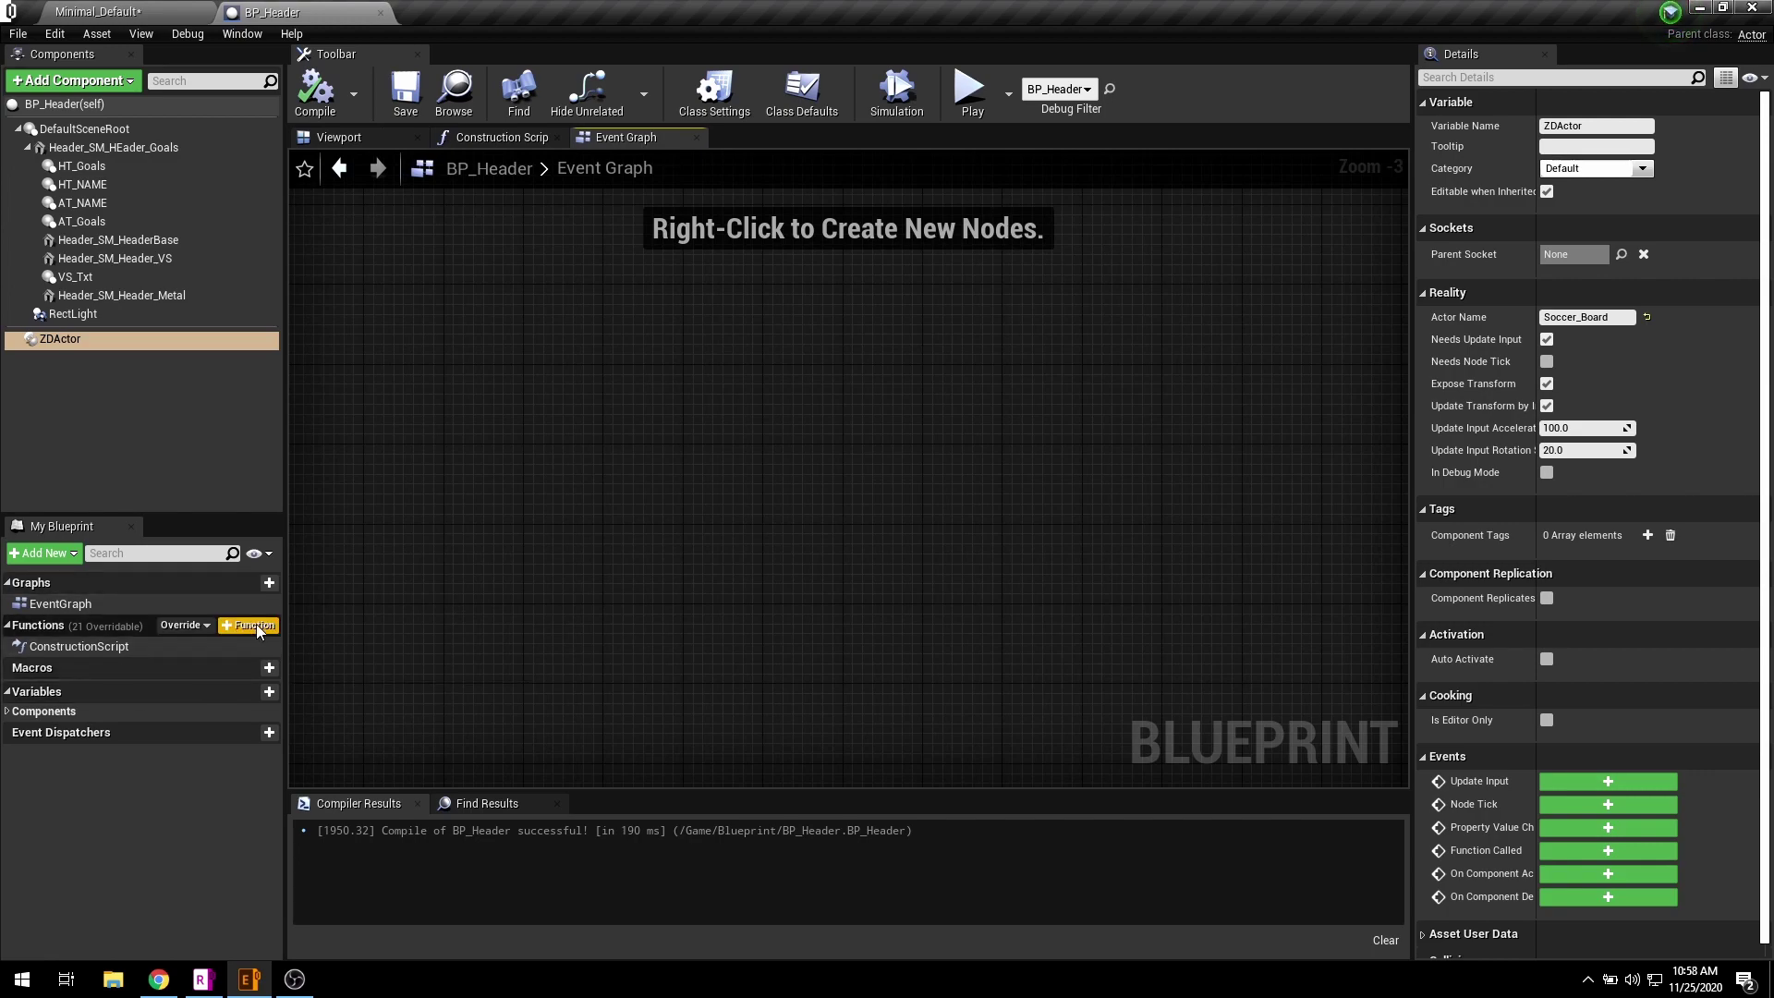
click(249, 625)
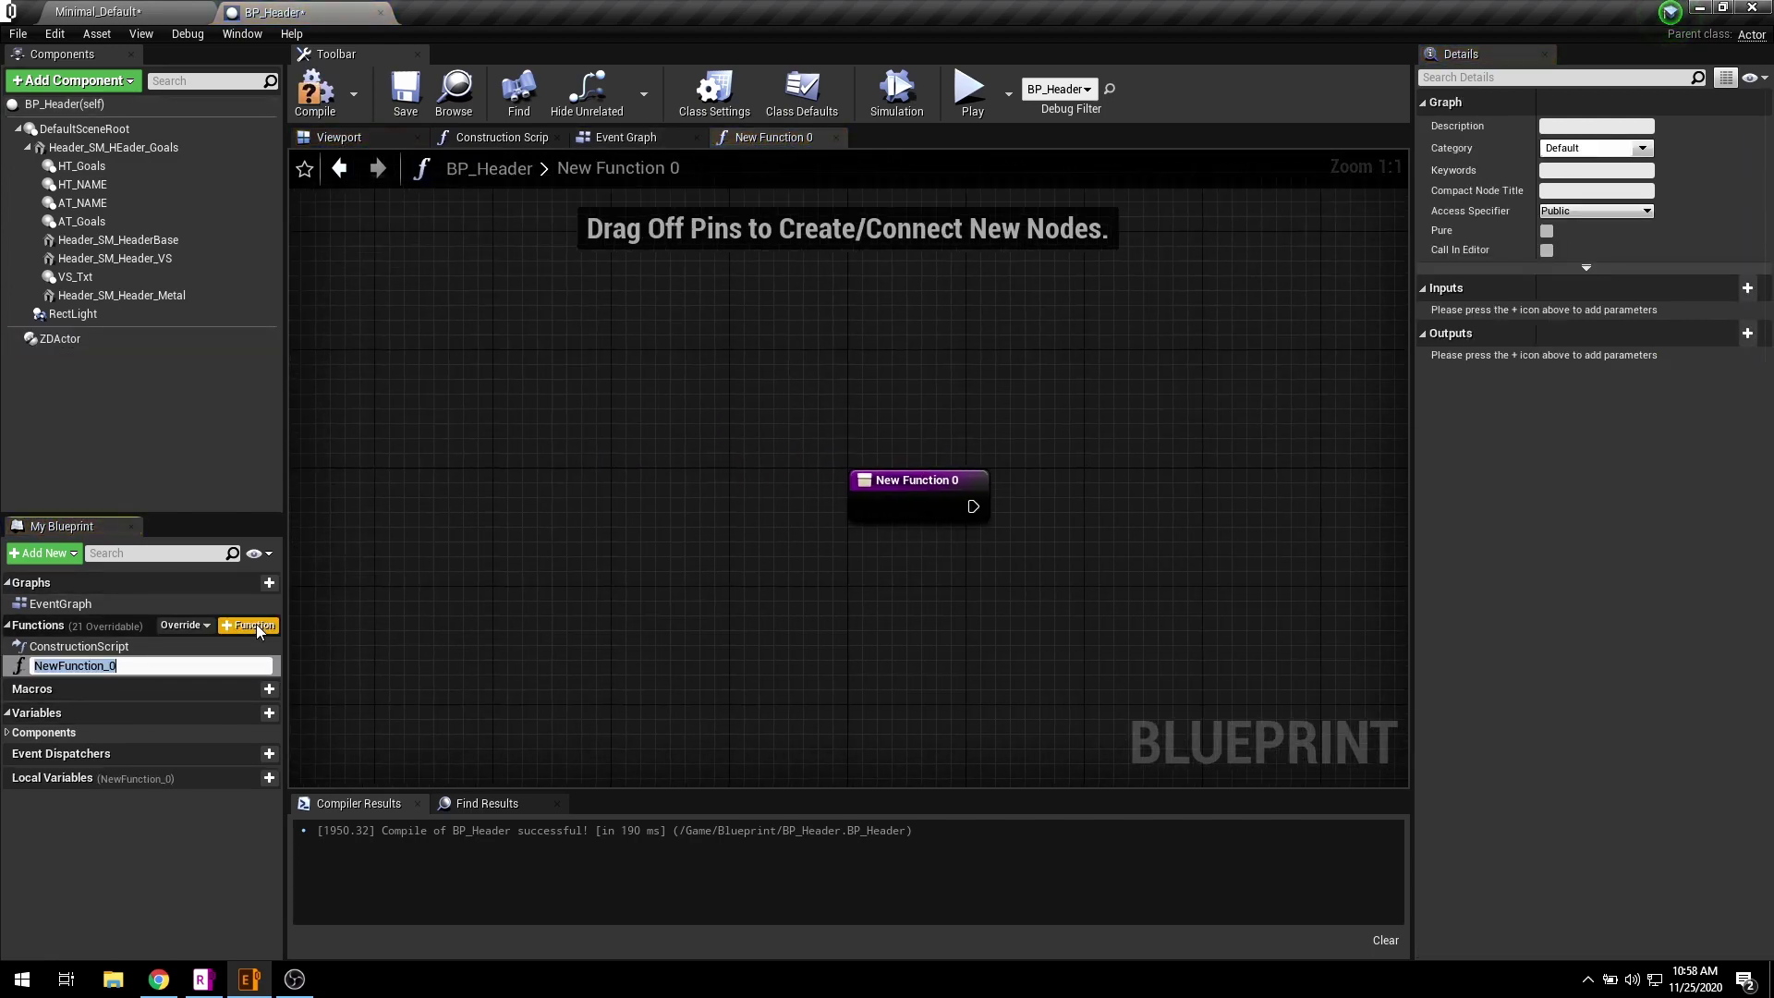
text(Update_TextFileds)
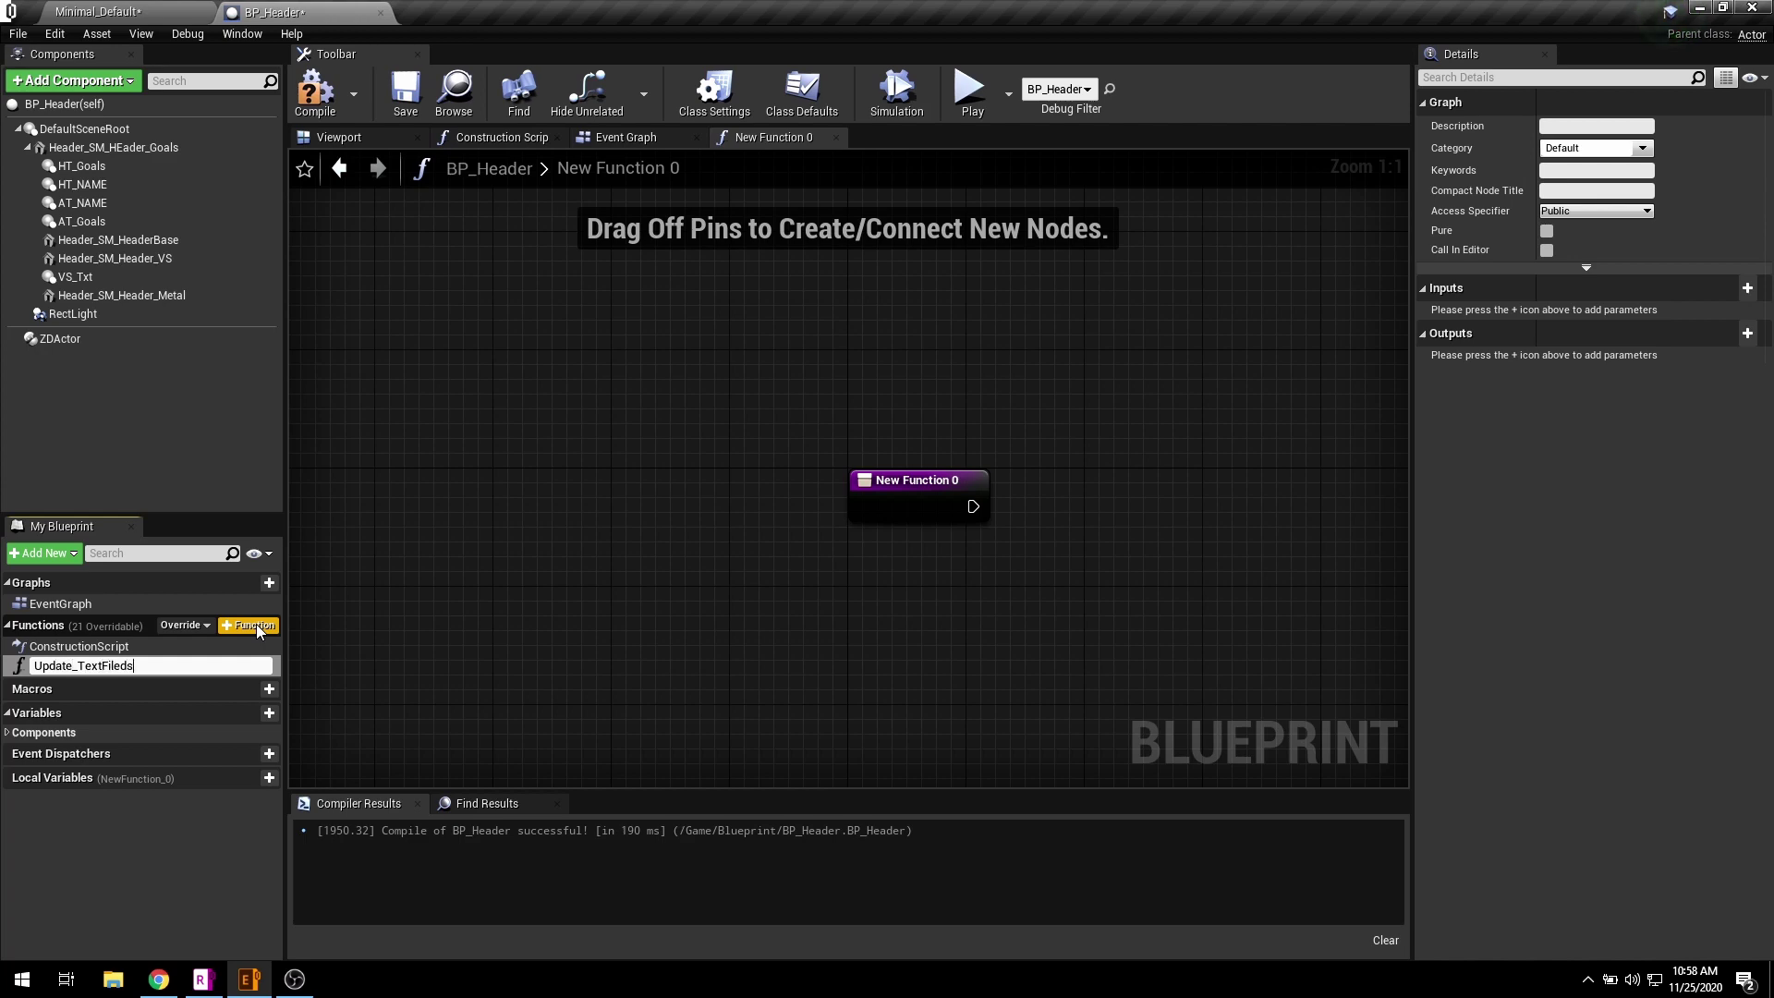
key(Return)
- Add string input parameters AT_Name and AT_Goals to the Update_TextFileds function
drag(940, 504, 612, 416)
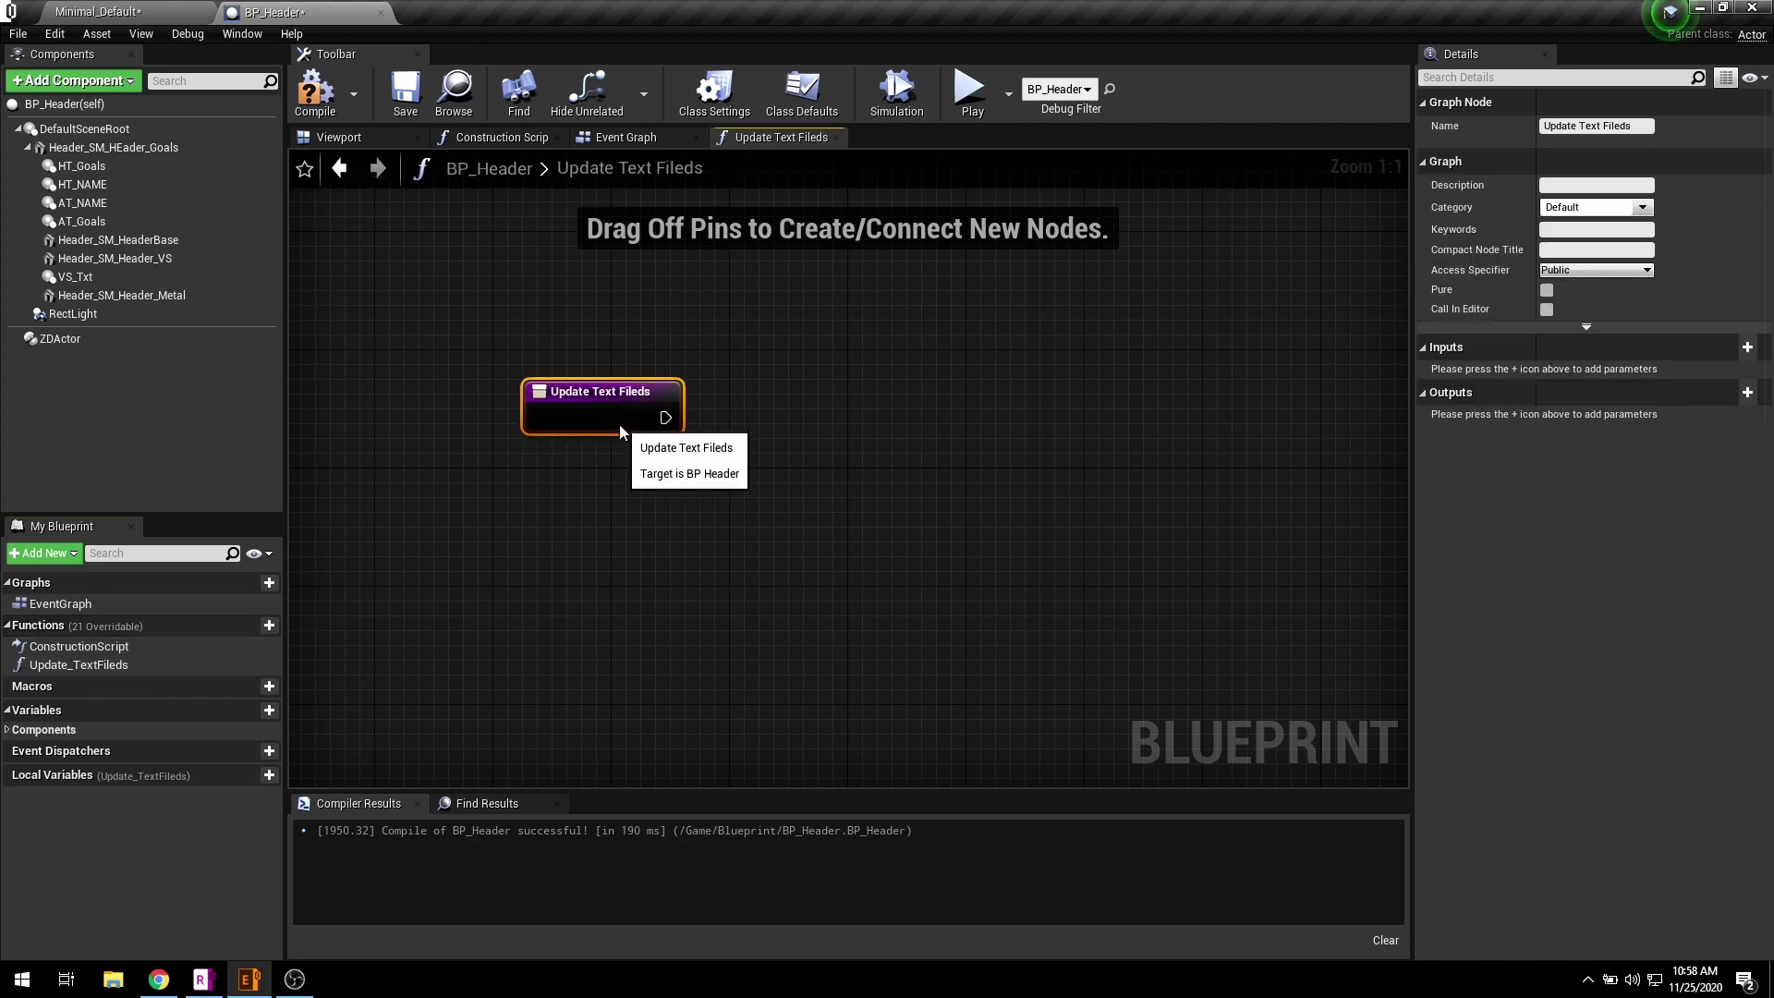
click(1747, 346)
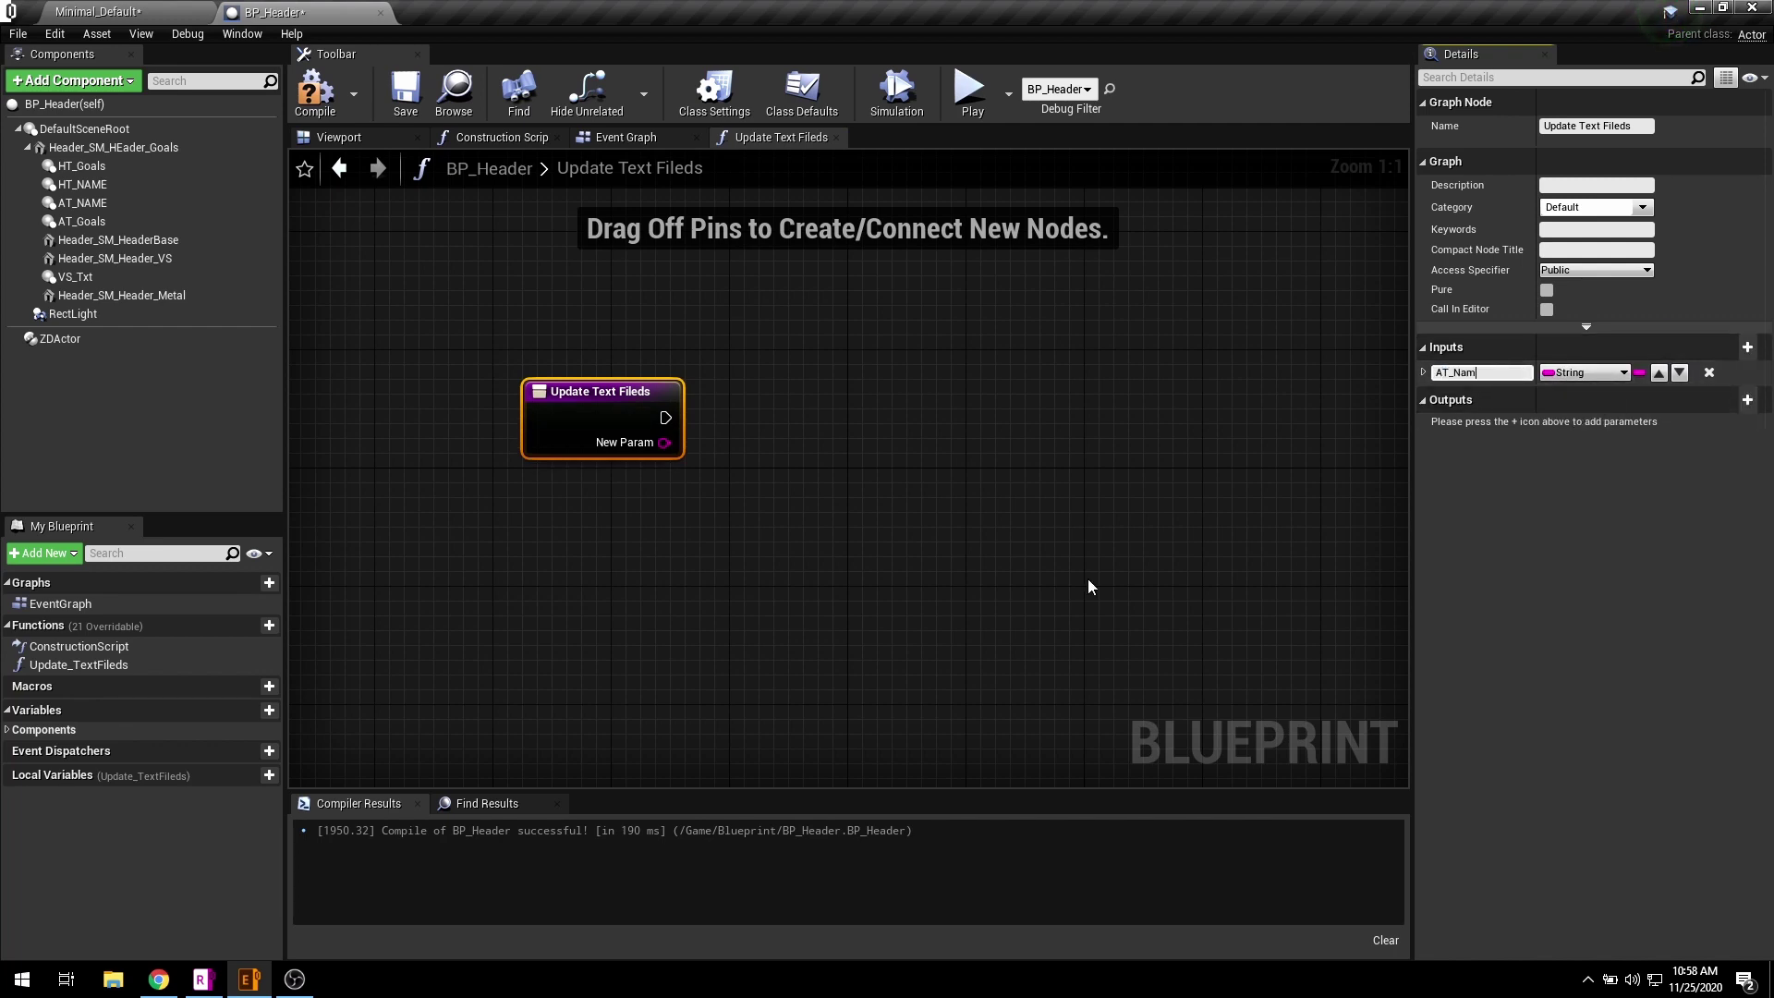
click(1746, 347)
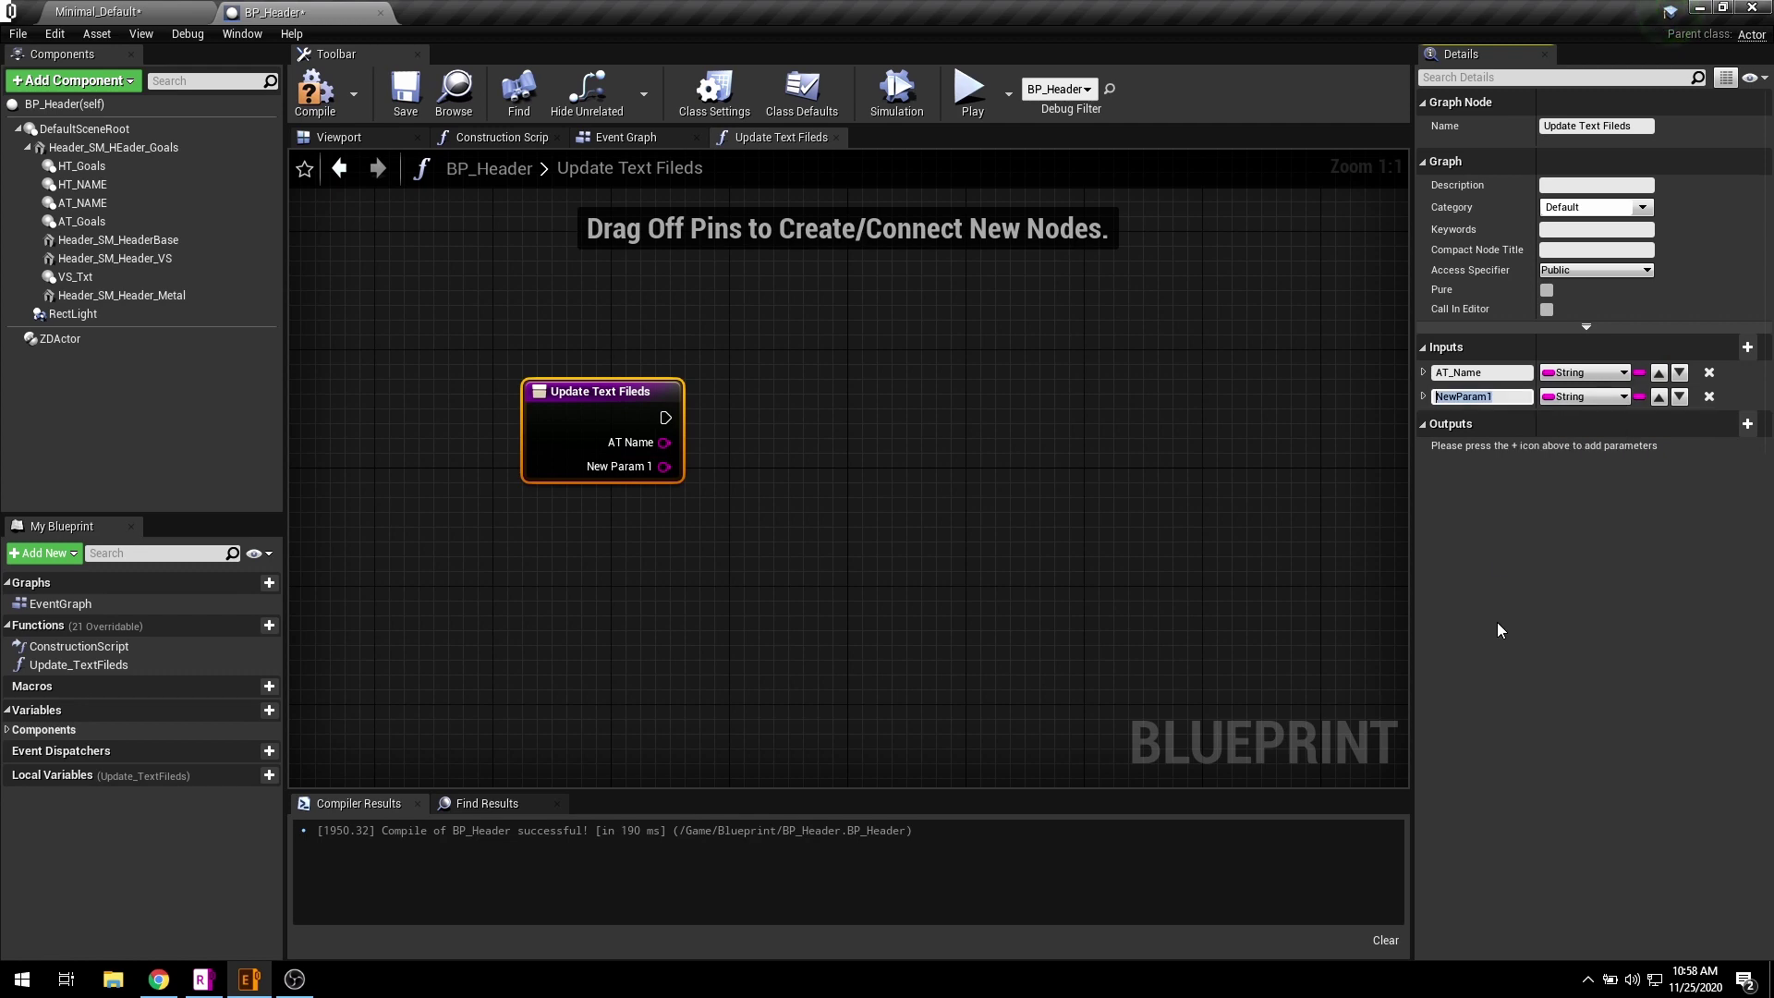
text(AT_Goals)
key(Return)
- Add string input parameters HT_Name and HT_Goals to the Update_TextFileds function
click(1735, 347)
text(HT_NAme)
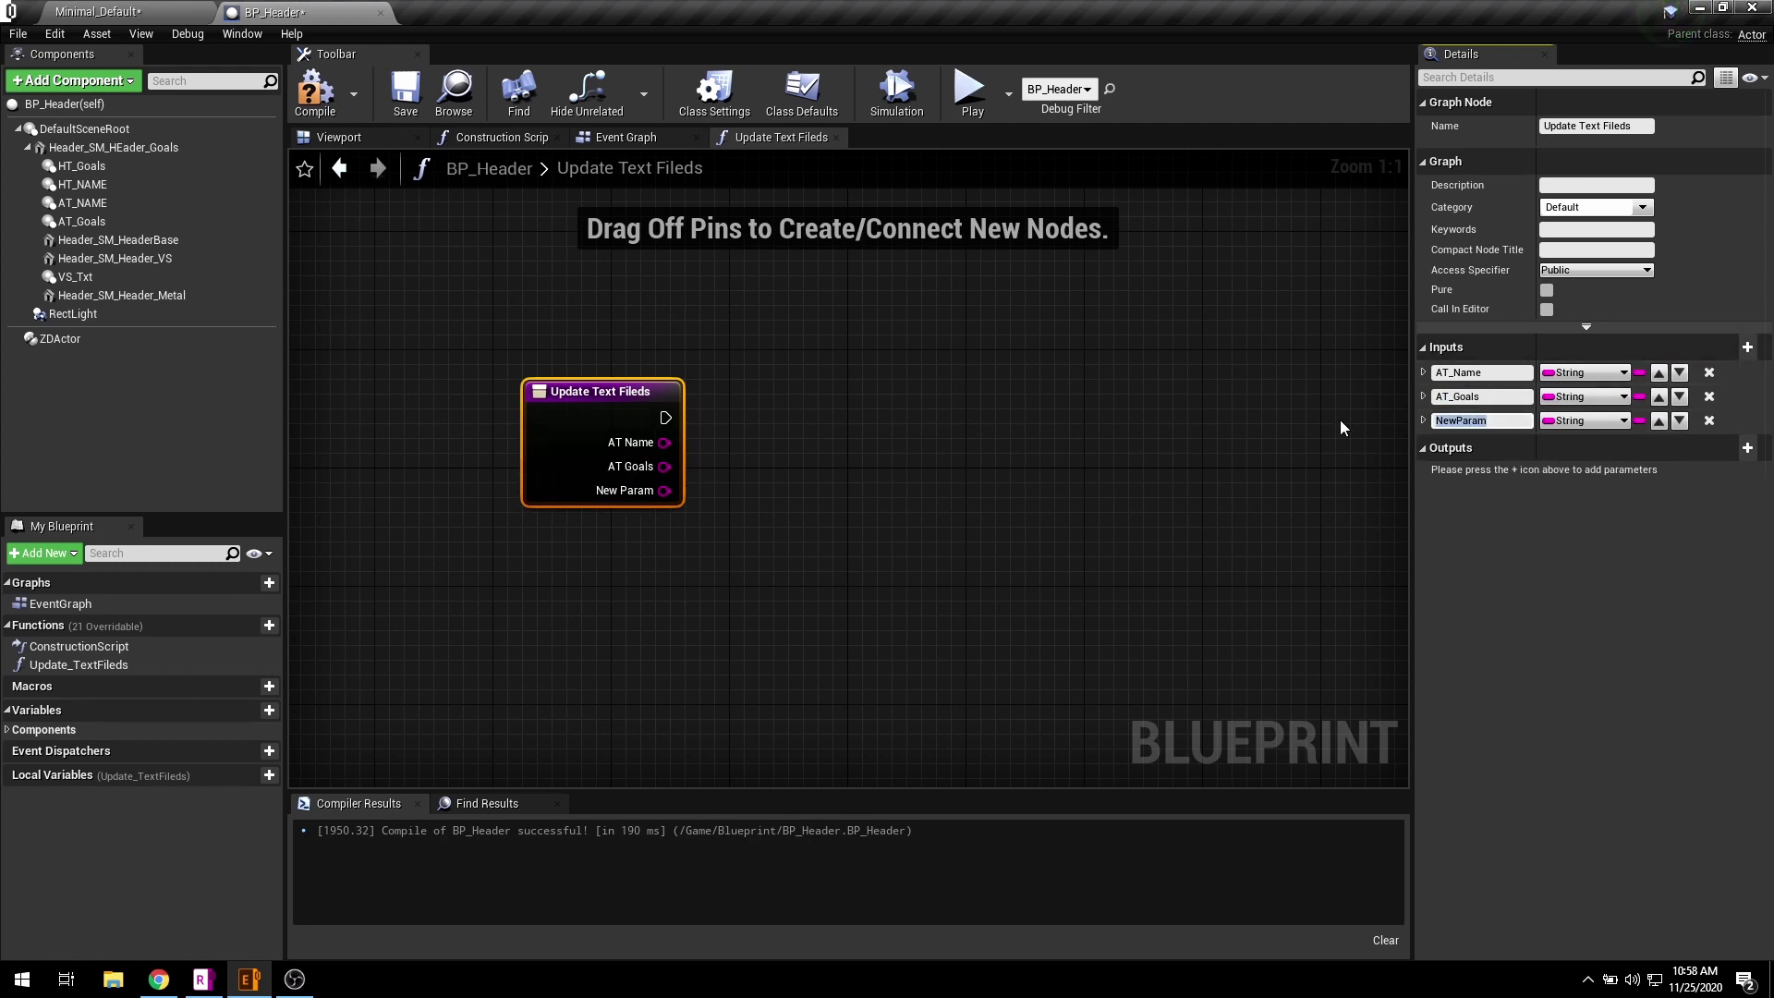
key(BackSpace)
key(BackSpace)
key(BackSpace)
text(ame)
key(Return)
click(1747, 350)
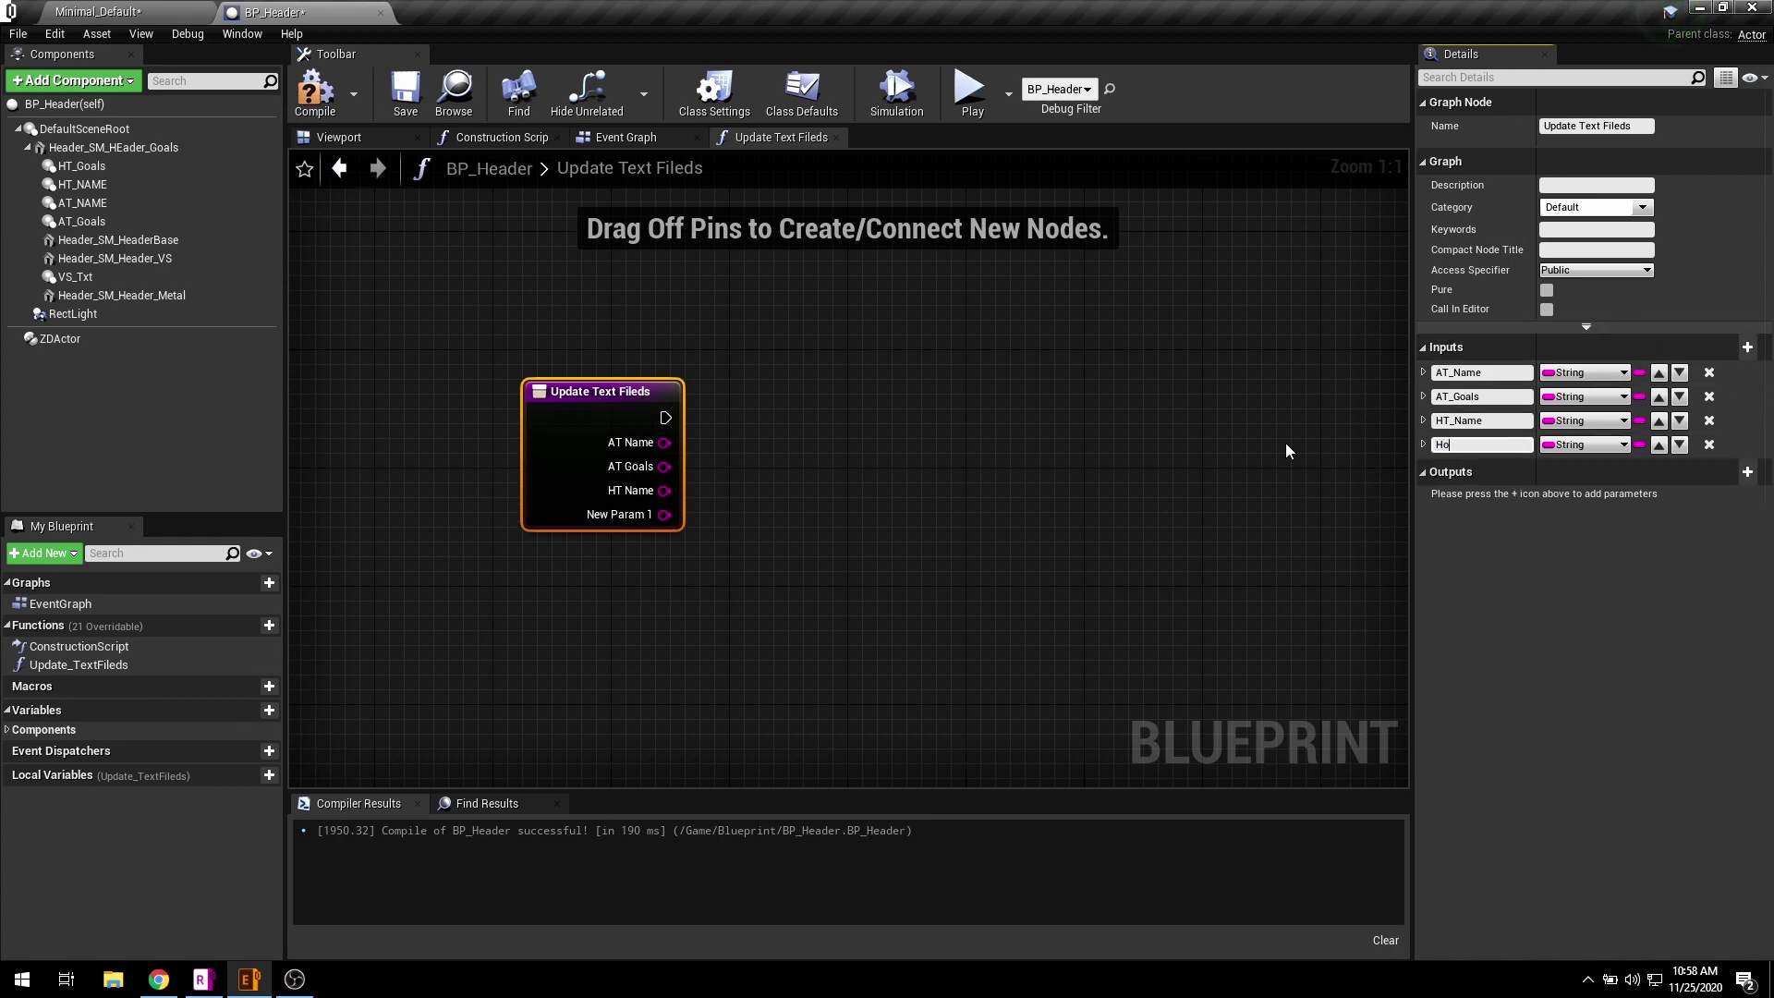
key(BackSpace)
text(HT_Goals)
right_drag(737, 541, 738, 516)
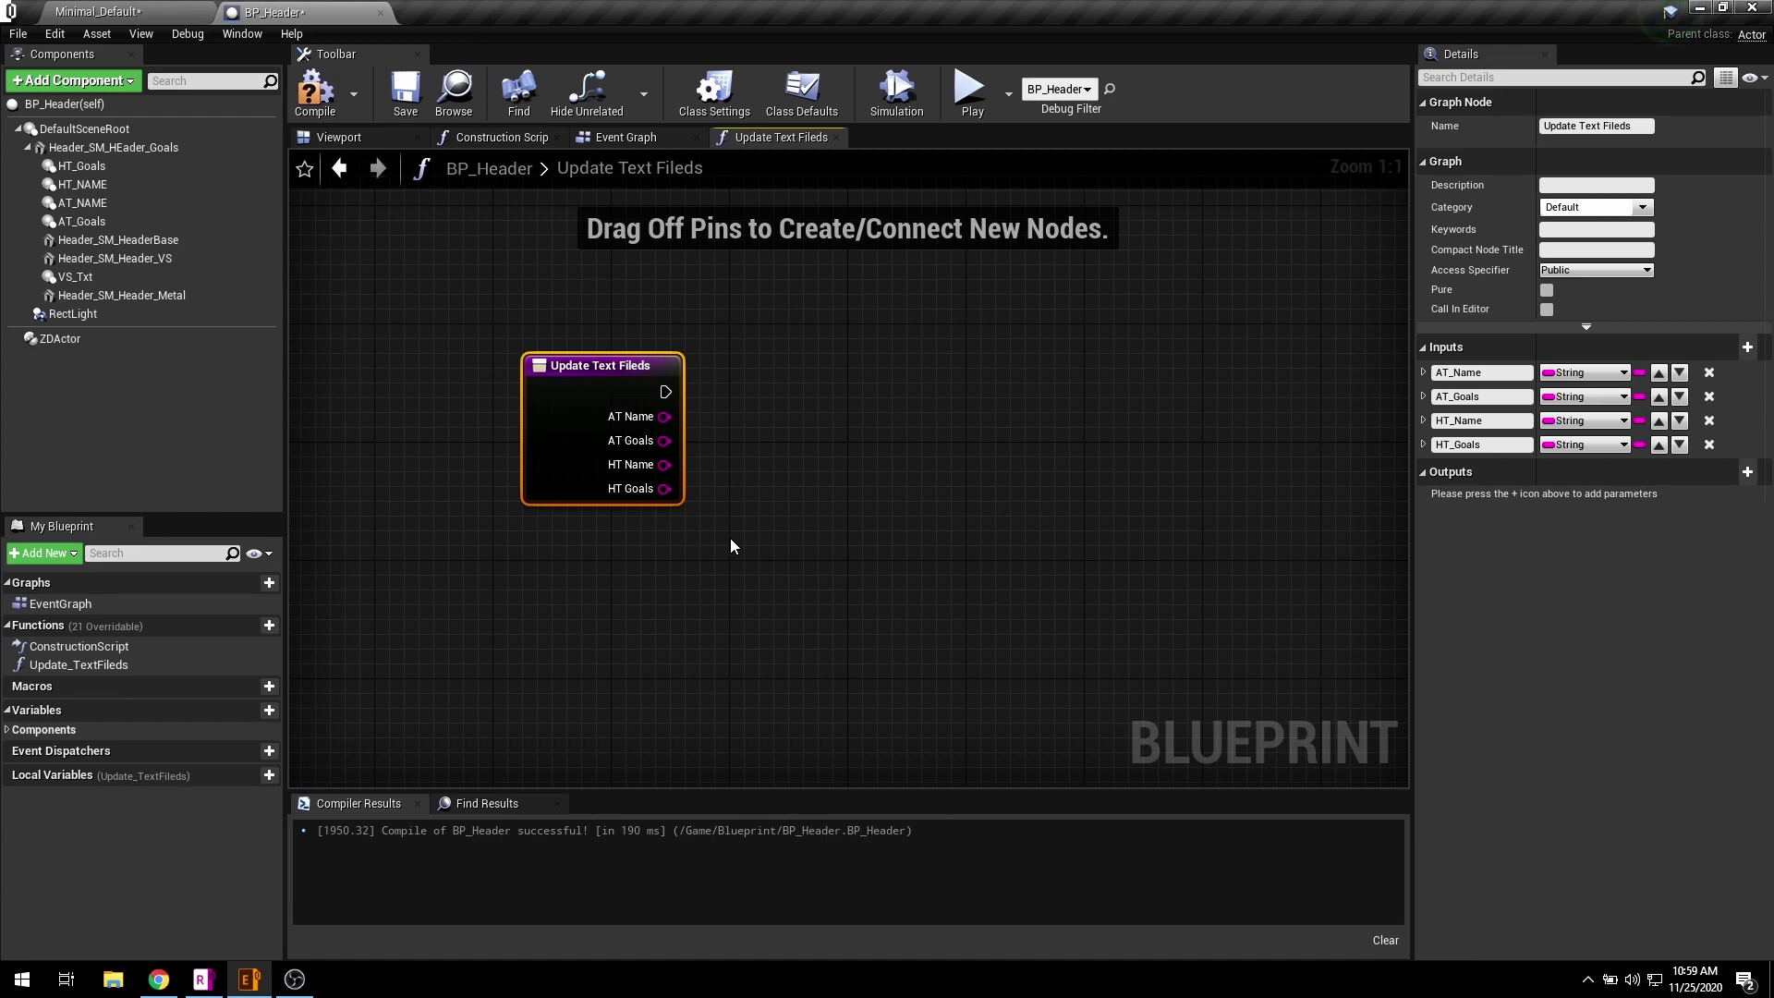
- Place references to AT_NAME, AT_Goals, HT_NAME and HT_Goals in the function graph, stacked in that order below the entry node
click(116, 167)
shift+click(124, 221)
drag(118, 224, 539, 476)
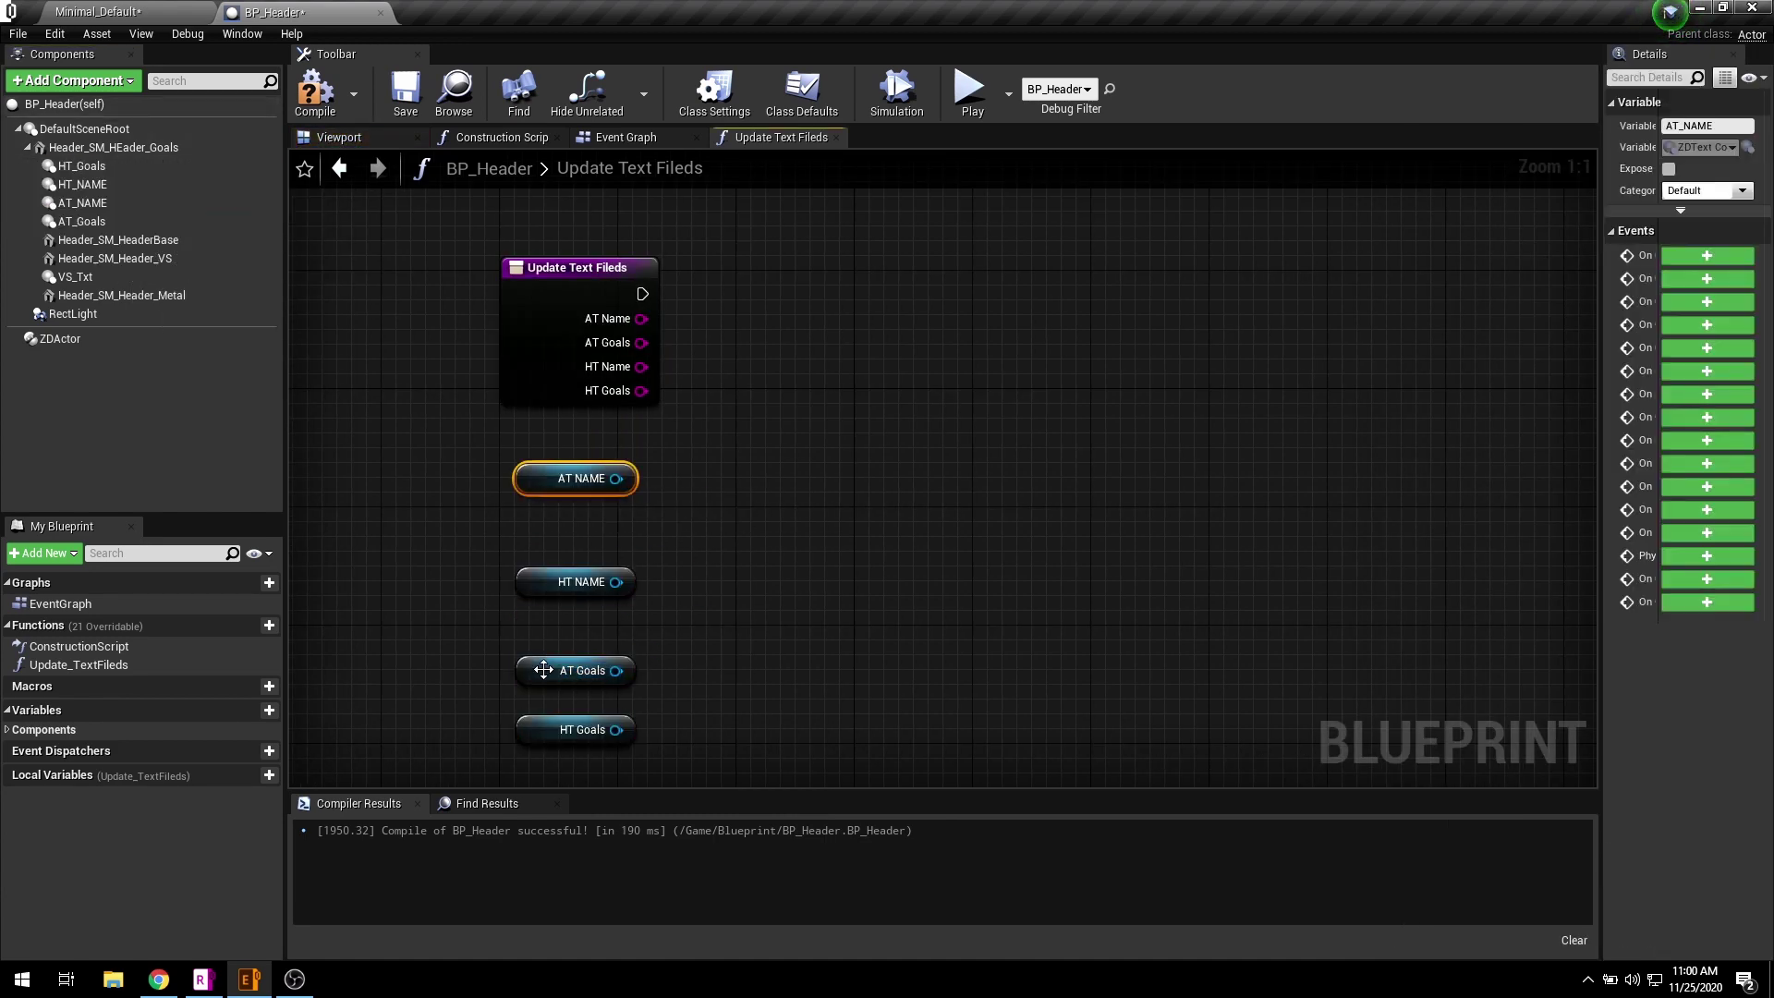
drag(543, 670, 545, 523)
drag(538, 743, 538, 654)
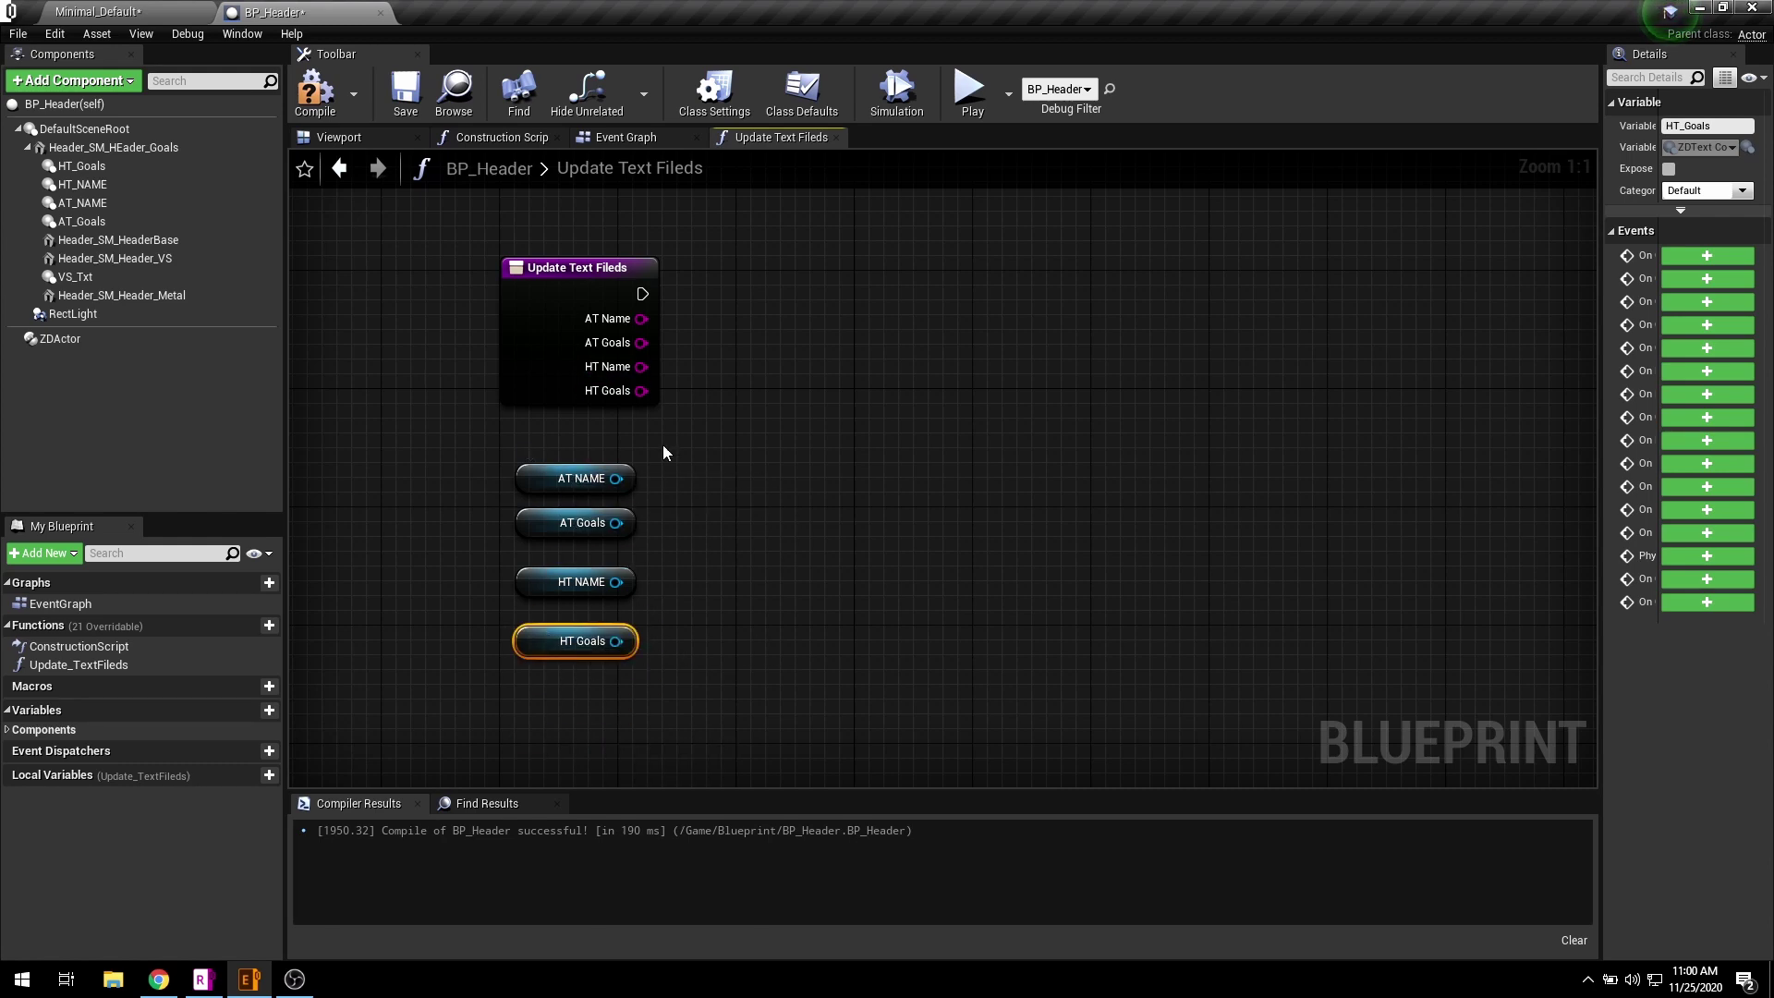
- Add a Set Text function node targeting the AT_NAME reference and place it beside the function entry node
drag(615, 478, 786, 358)
text(set text)
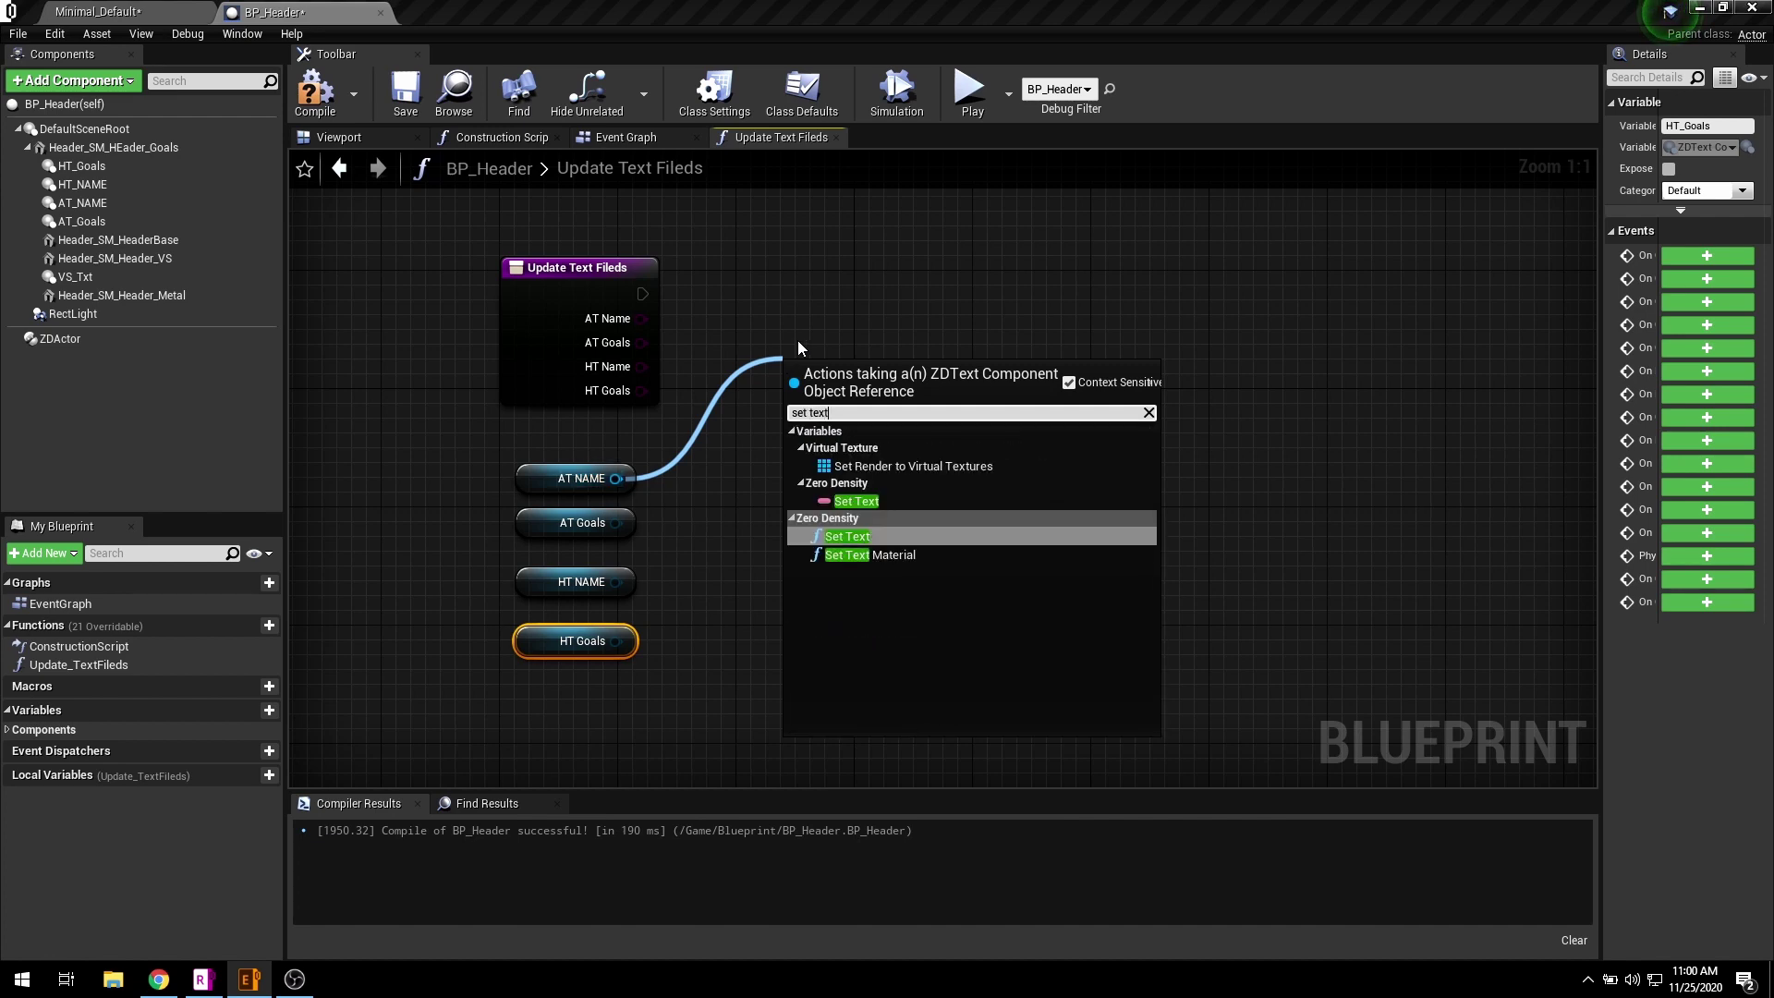
click(856, 538)
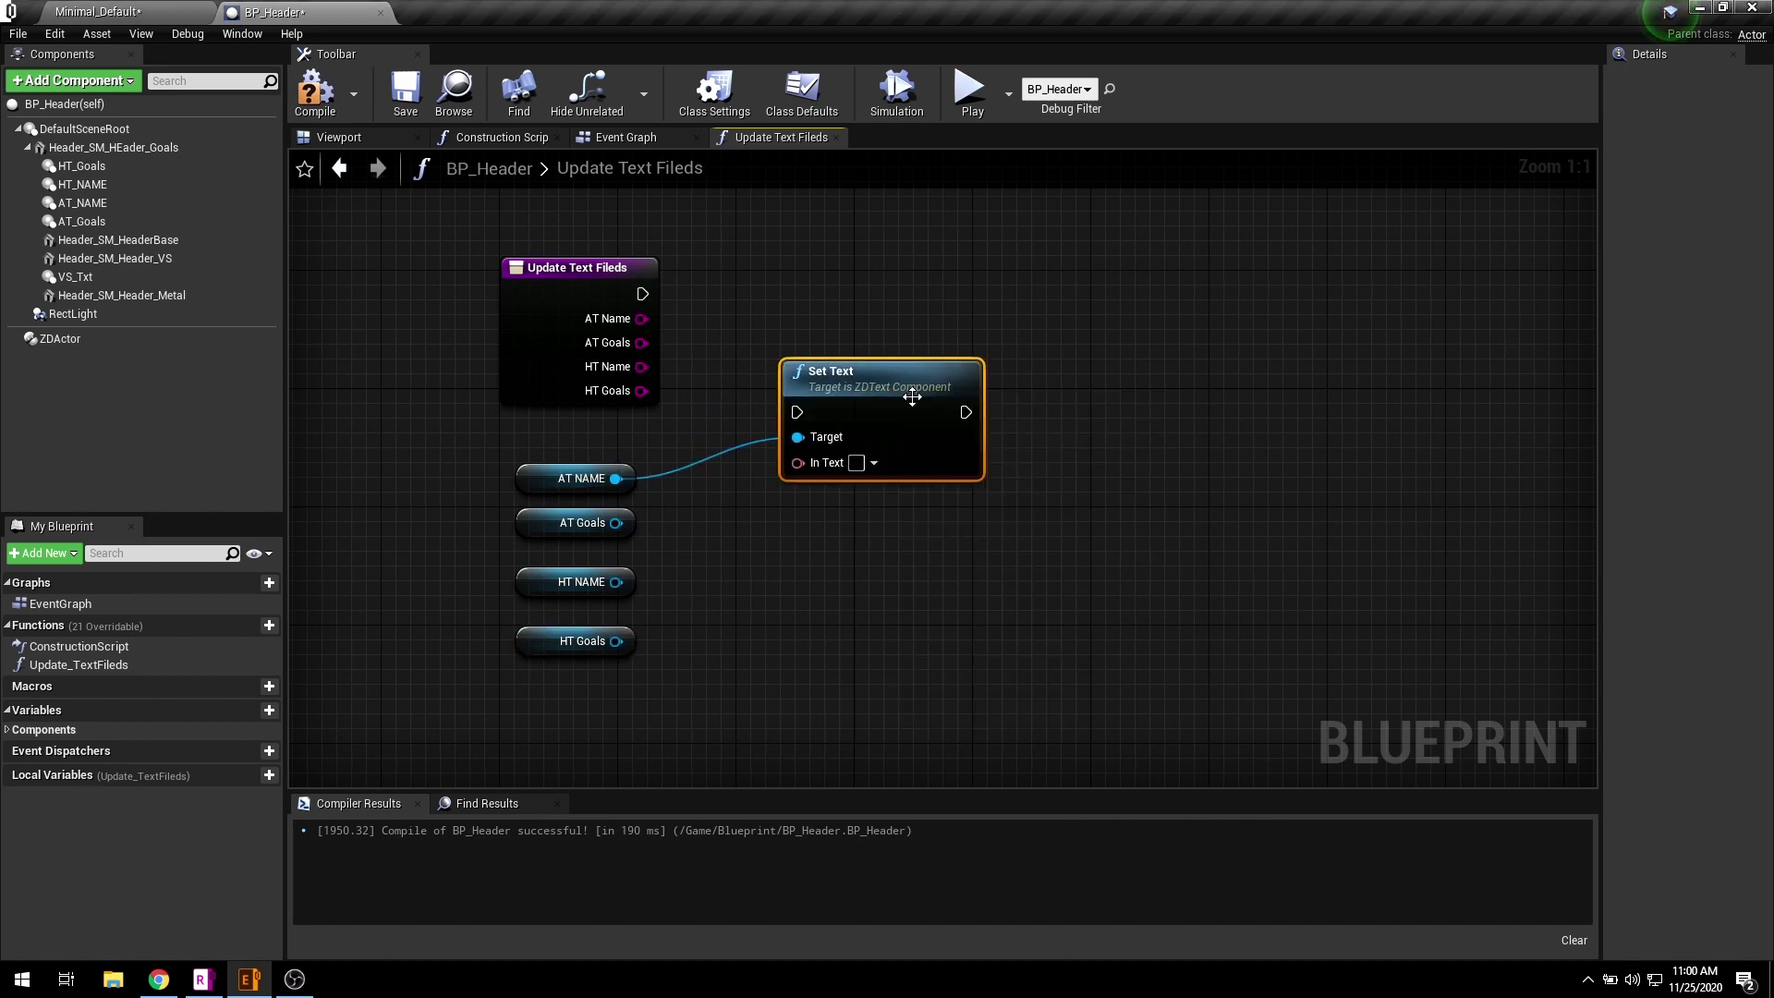
drag(882, 389, 869, 274)
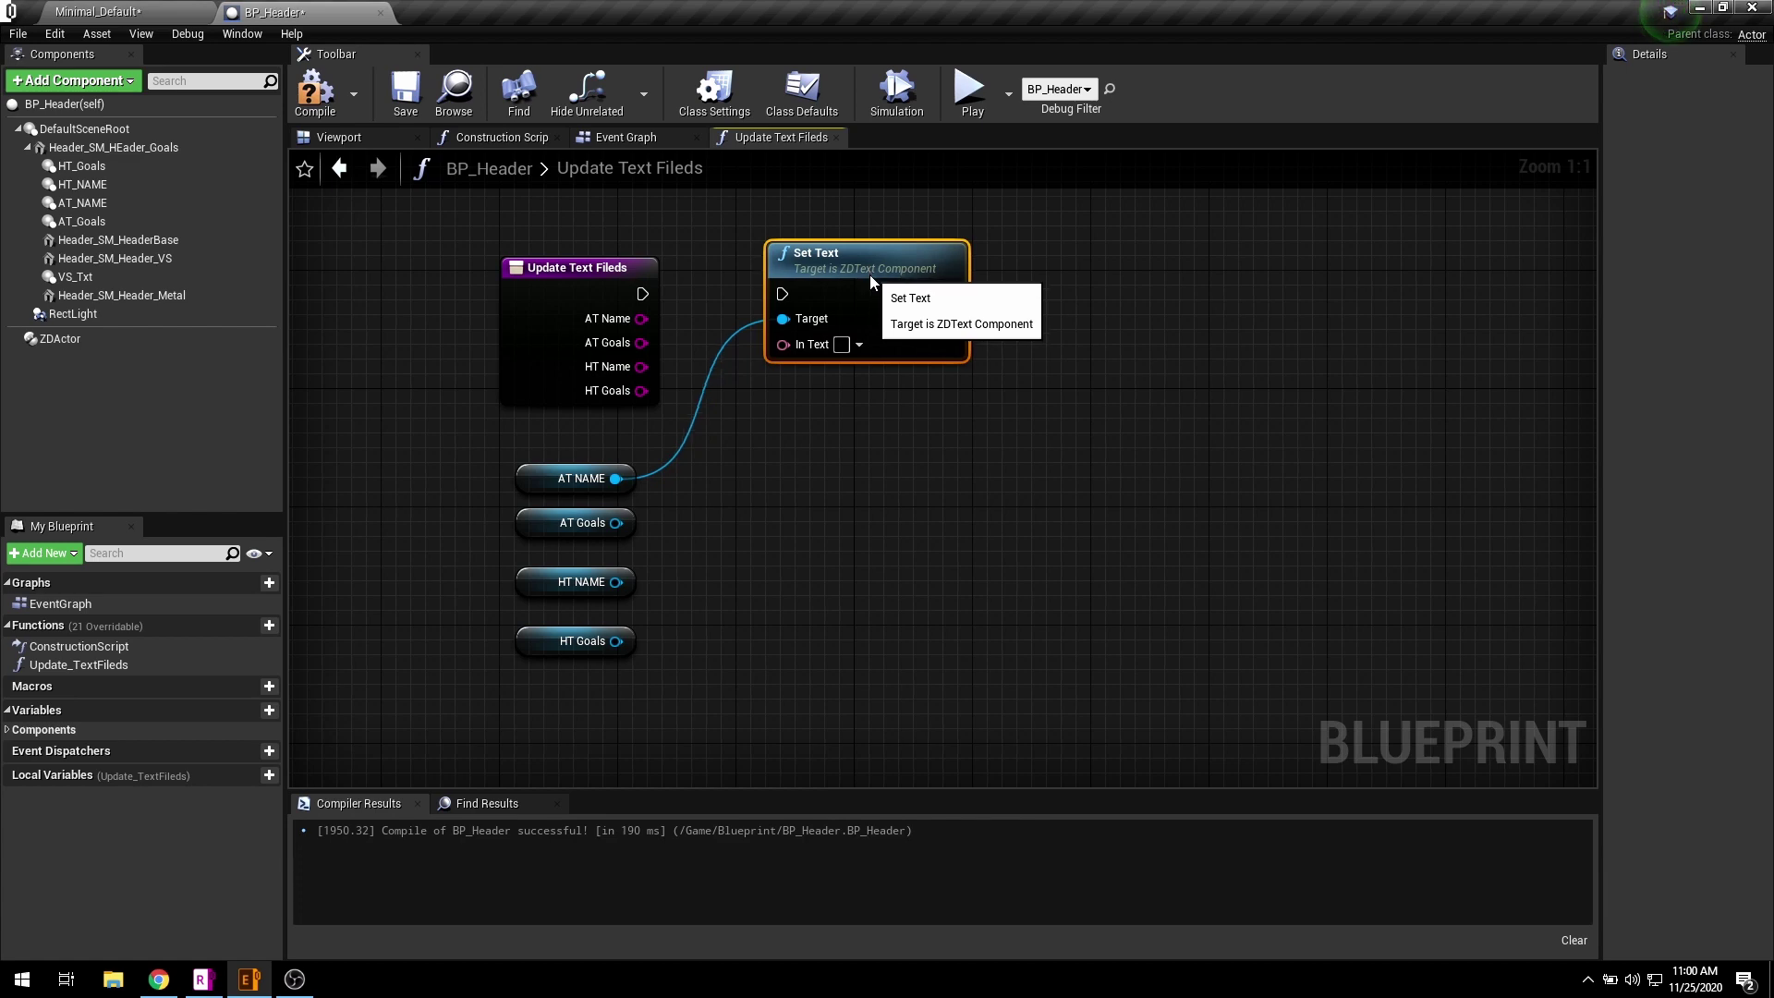
- Make three copies of the Set Text node and line them up in a row after the original
key(ctrl+c)
key(ctrl+v)
drag(1045, 339, 1382, 266)
key(ctrl+v)
right_drag(1286, 465, 1059, 488)
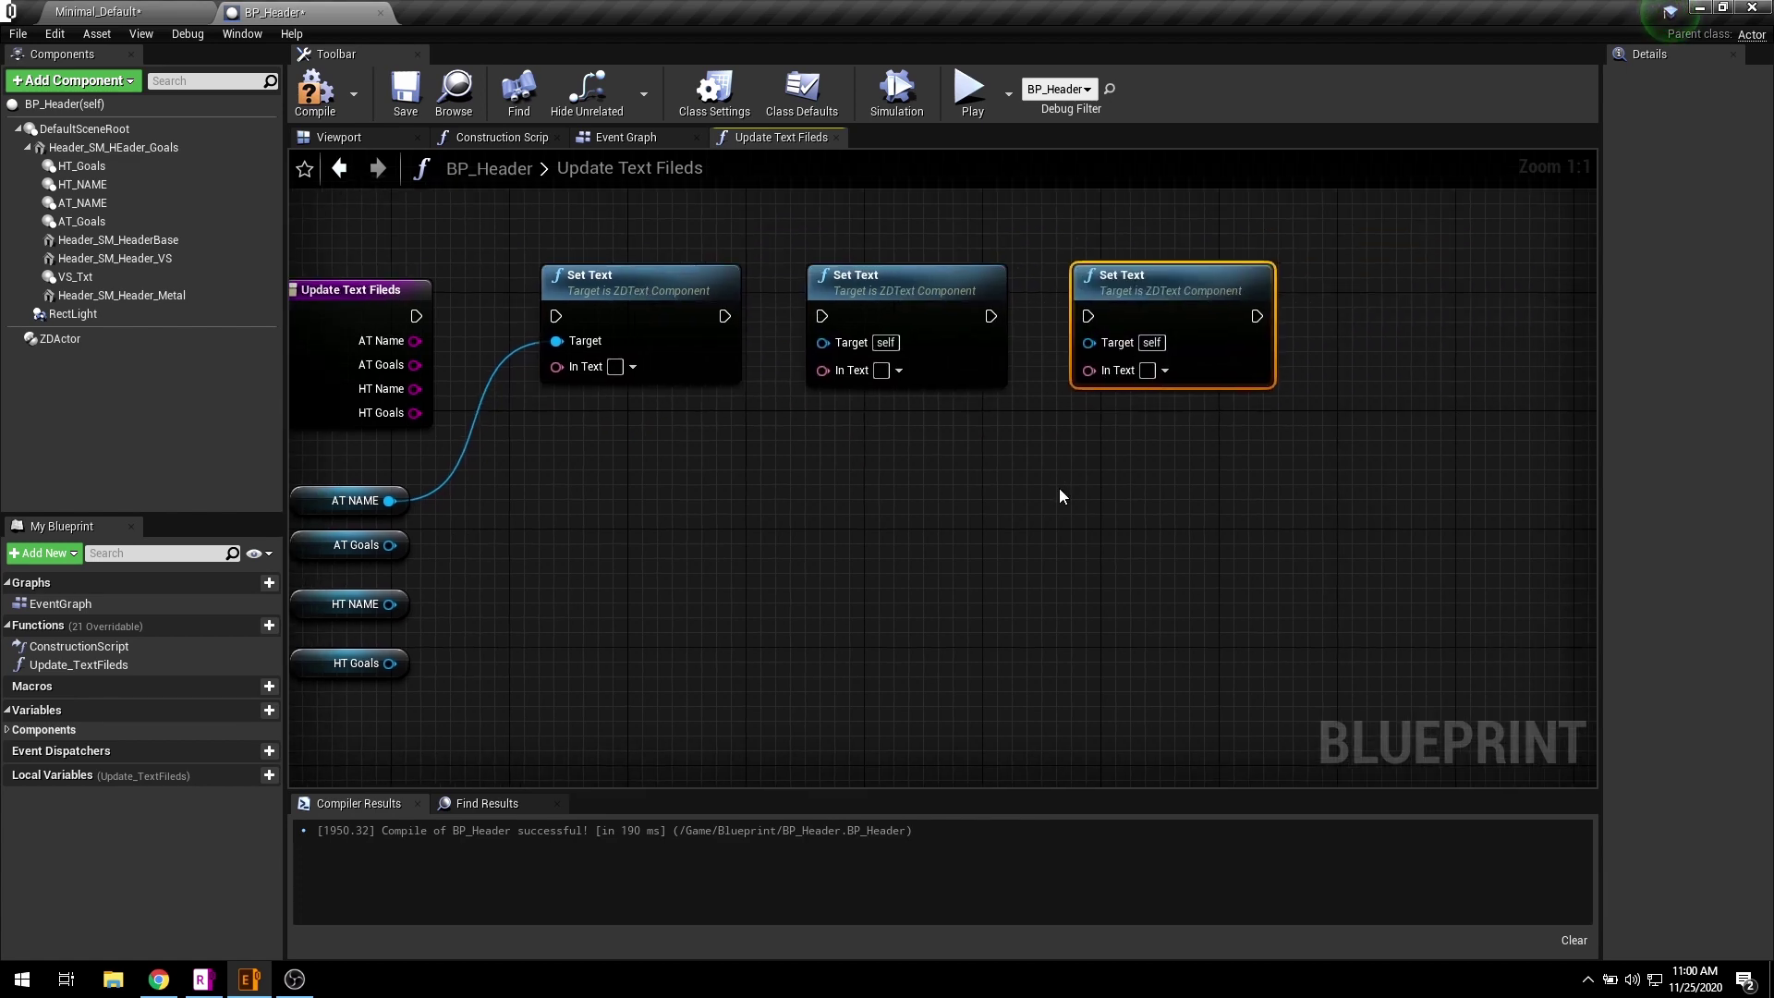
key(ctrl+v)
drag(1155, 521, 1416, 284)
right_drag(771, 518, 853, 512)
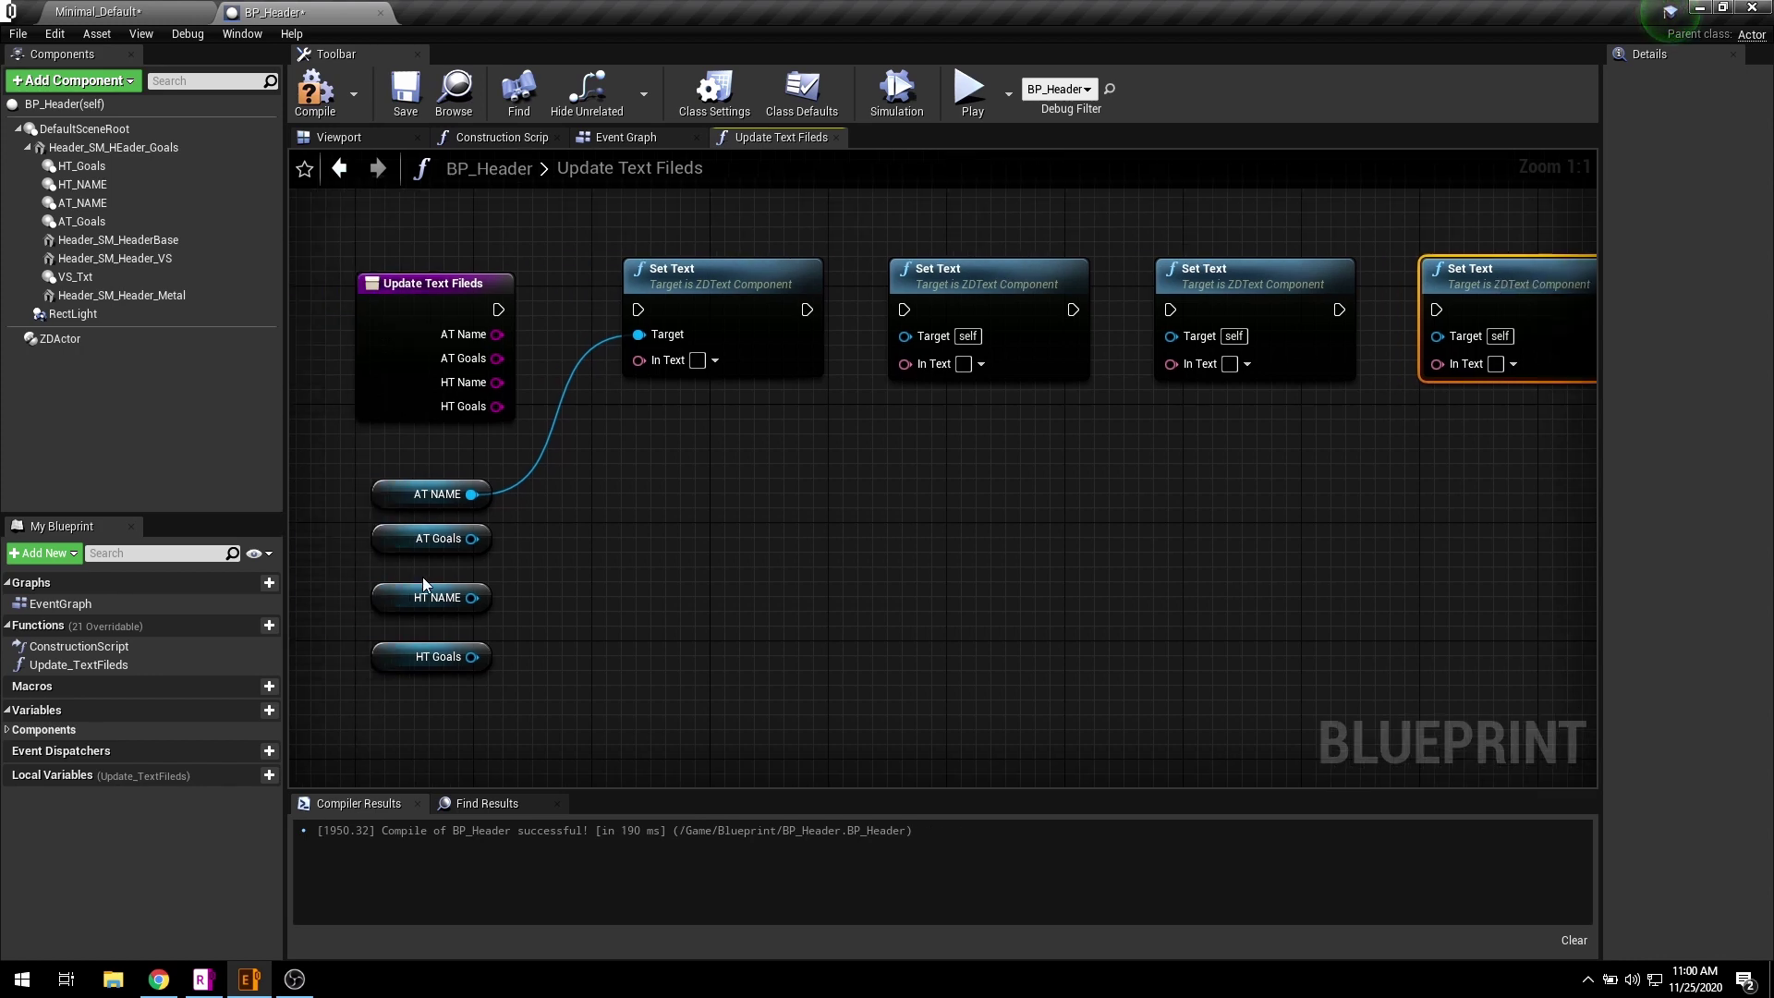
- Wire the AT_Goals, HT_NAME and HT_Goals references to the Target inputs of the second, third and fourth Set Text nodes, placing each reference beneath its wire
drag(391, 540, 904, 335)
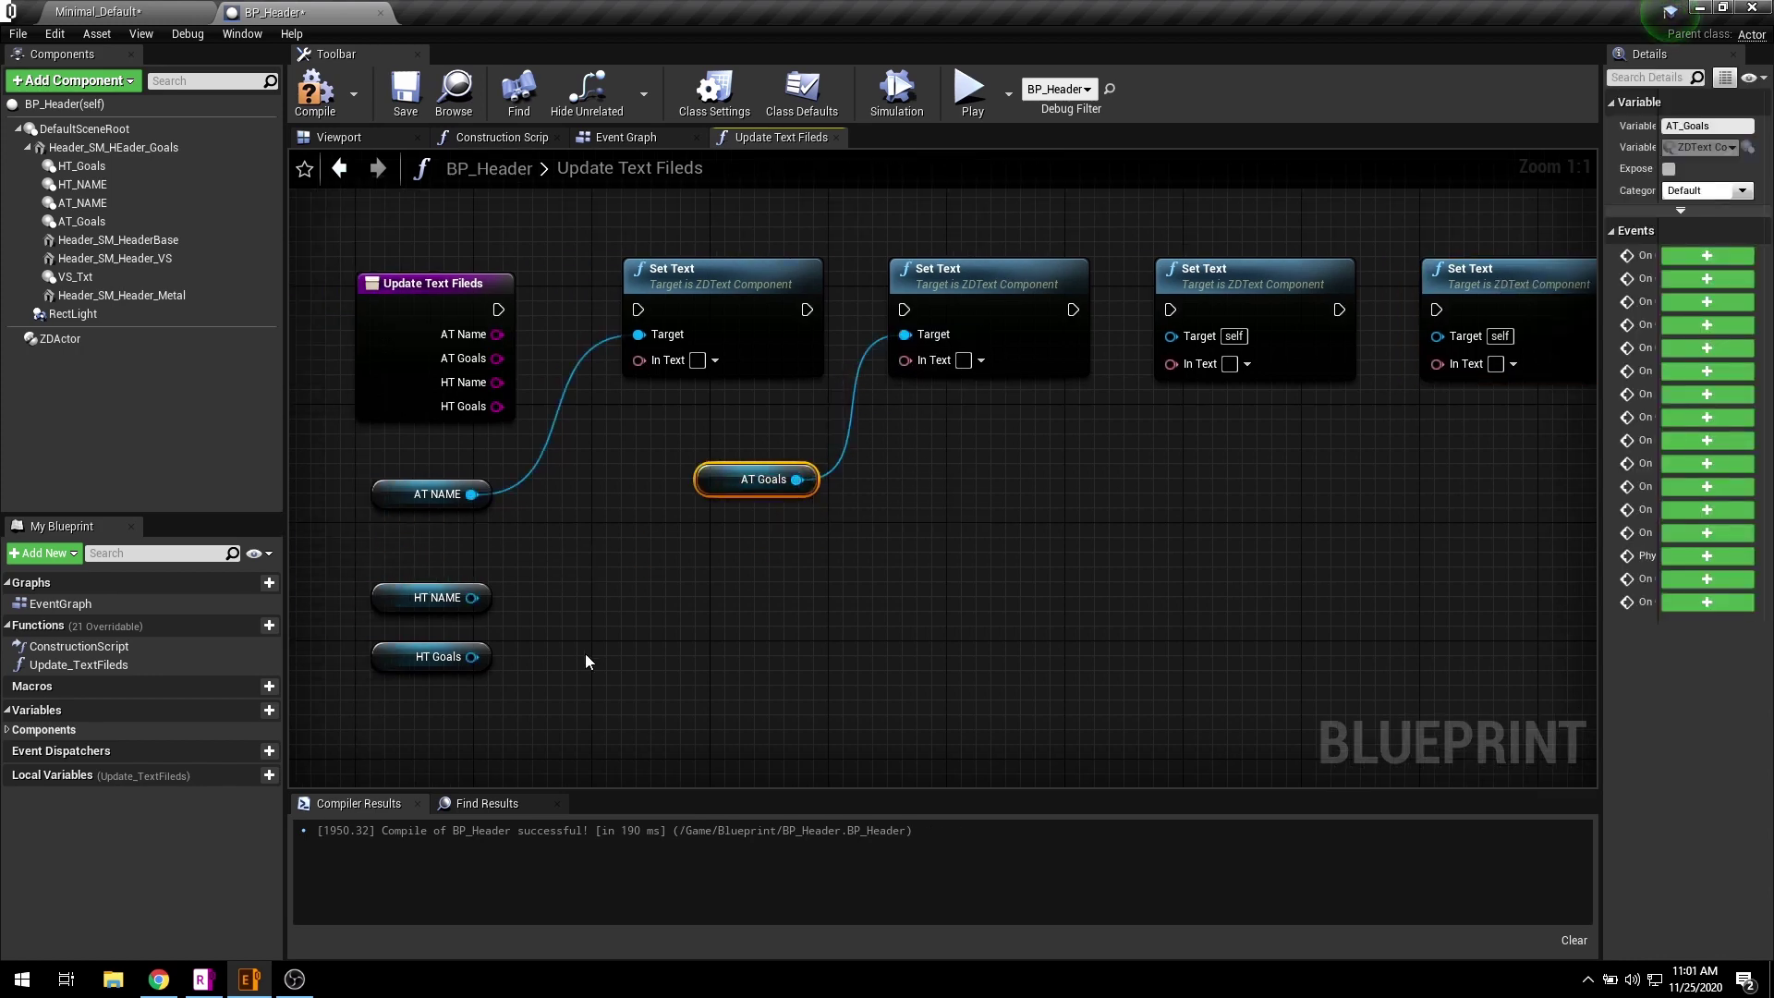
drag(391, 605, 1166, 337)
drag(406, 657, 1437, 337)
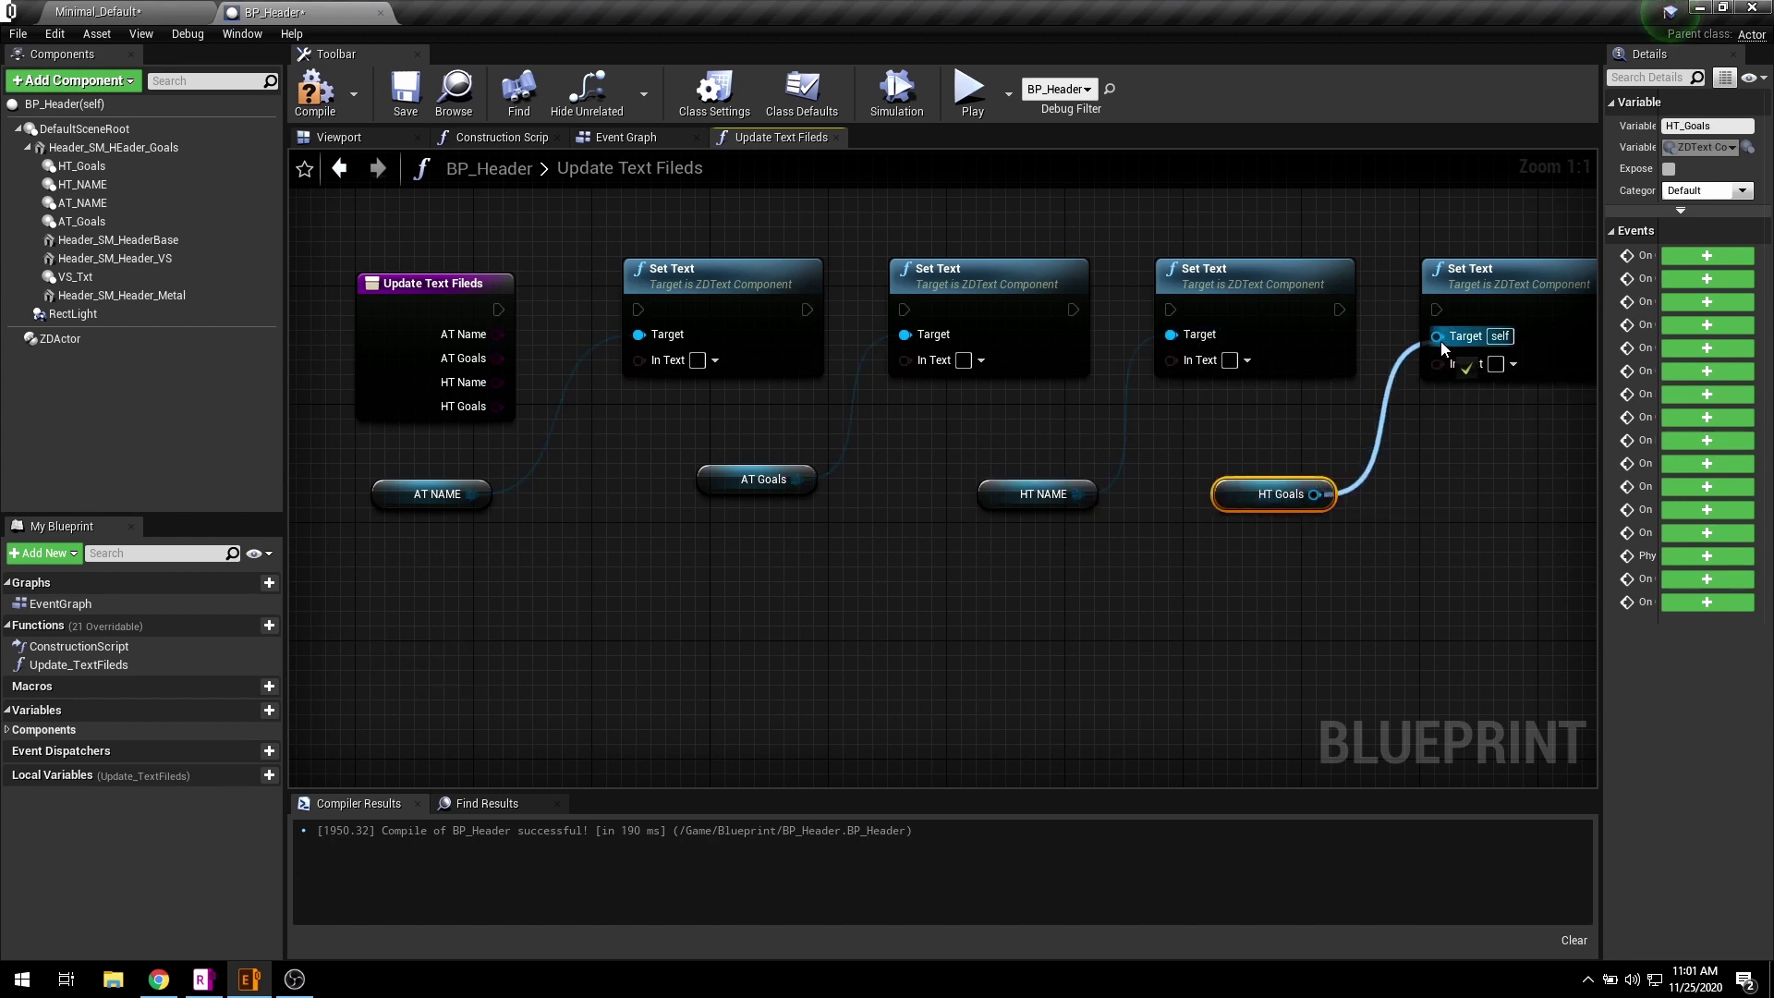
right_drag(1021, 489, 1077, 500)
- Chain the execution flow from the Update Text Fileds entry node through all four Set Text nodes in order
drag(555, 320, 695, 320)
drag(864, 320, 961, 319)
drag(1130, 320, 1227, 320)
drag(1395, 320, 1494, 320)
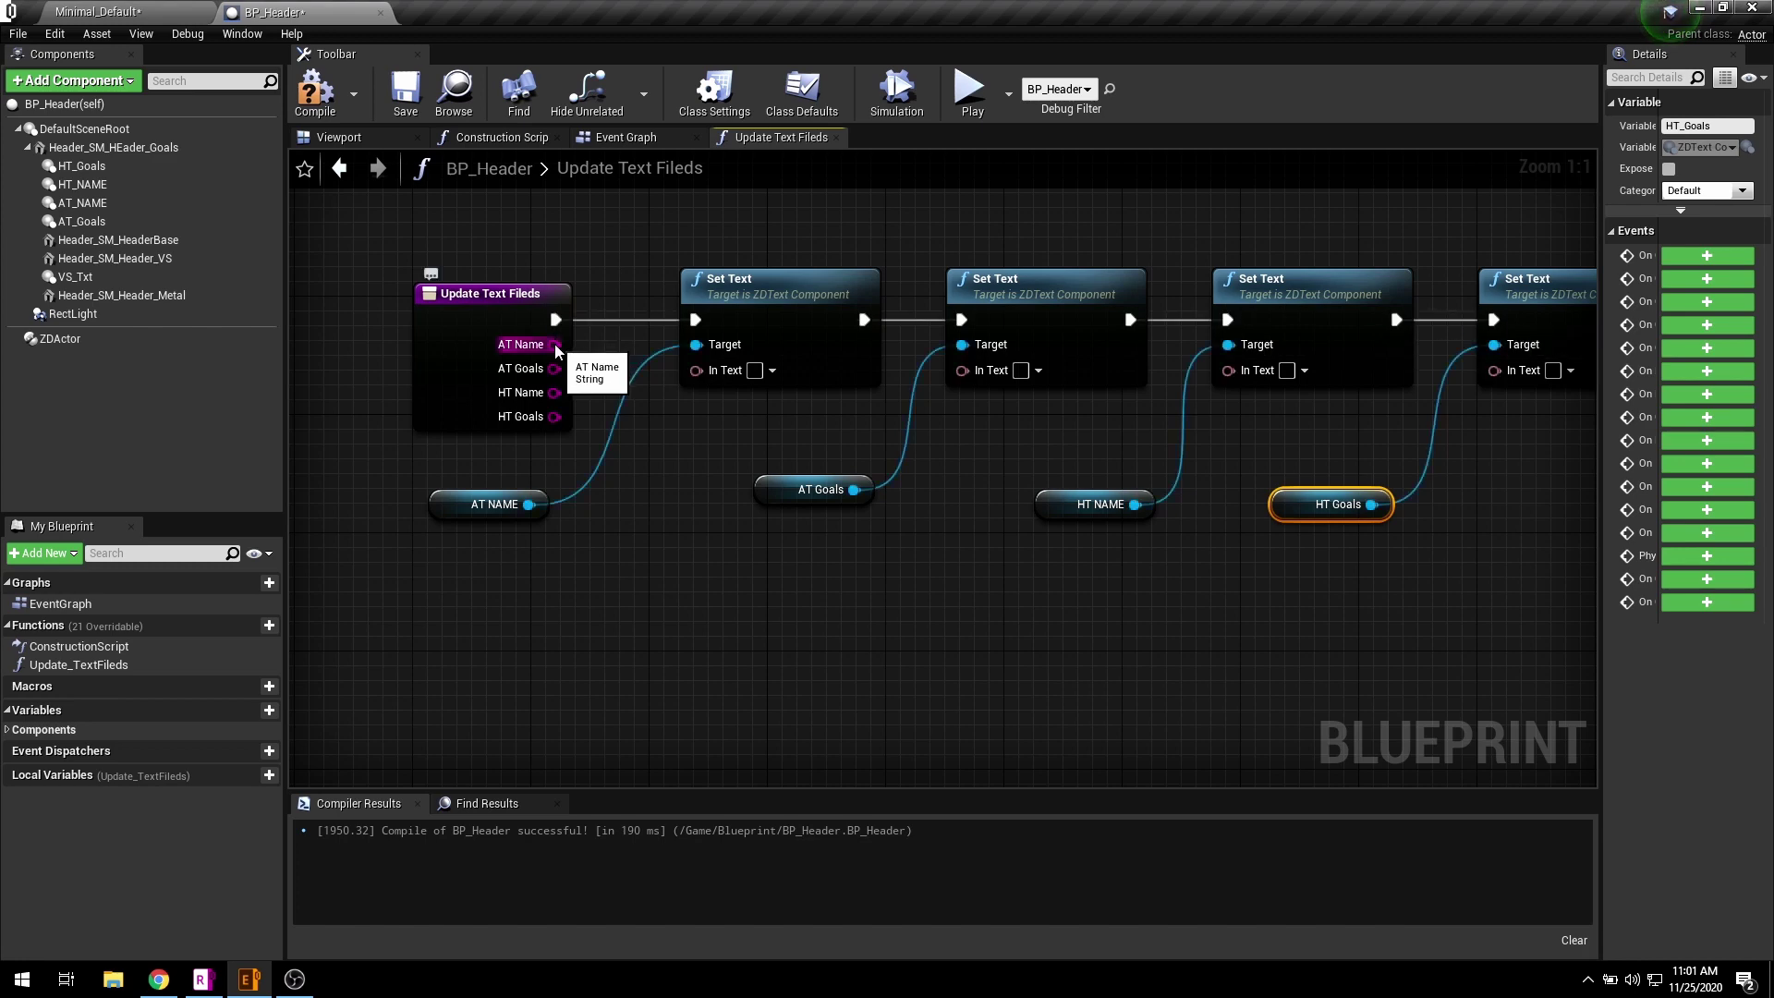
- Feed the AT Name parameter through a string-to-text conversion into the first Set Text node, and space out the converter and entry node
drag(555, 343, 696, 370)
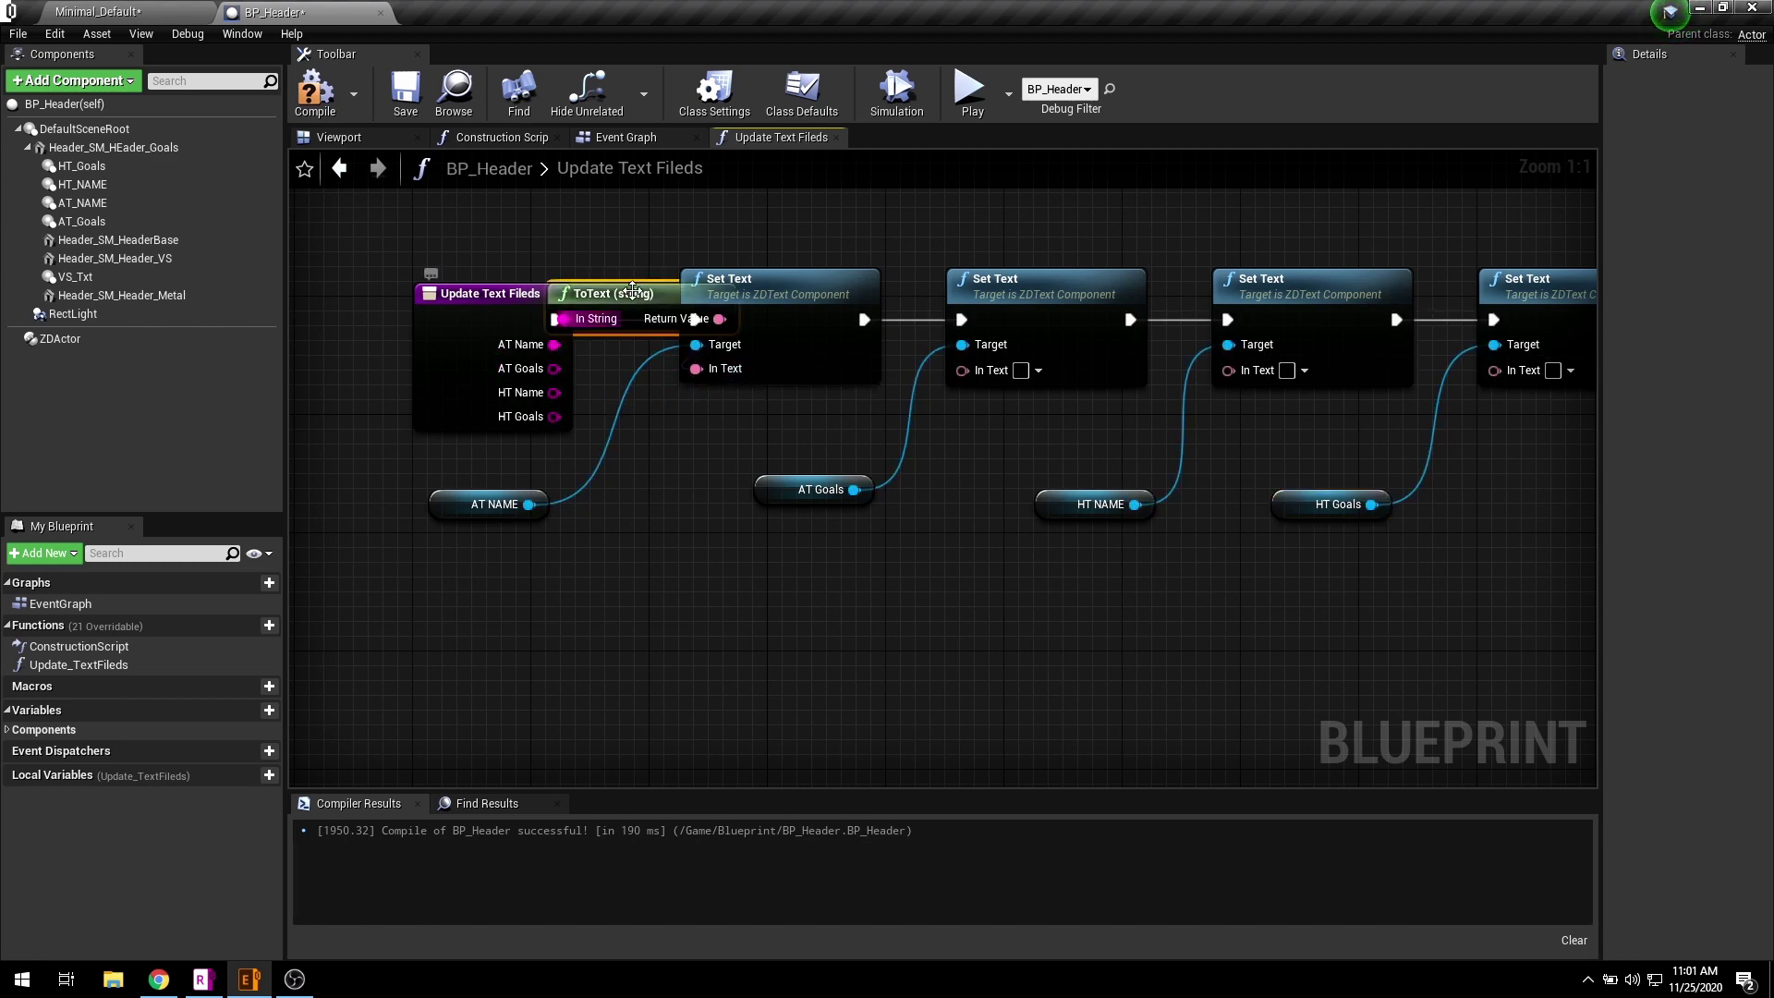
drag(641, 293, 657, 203)
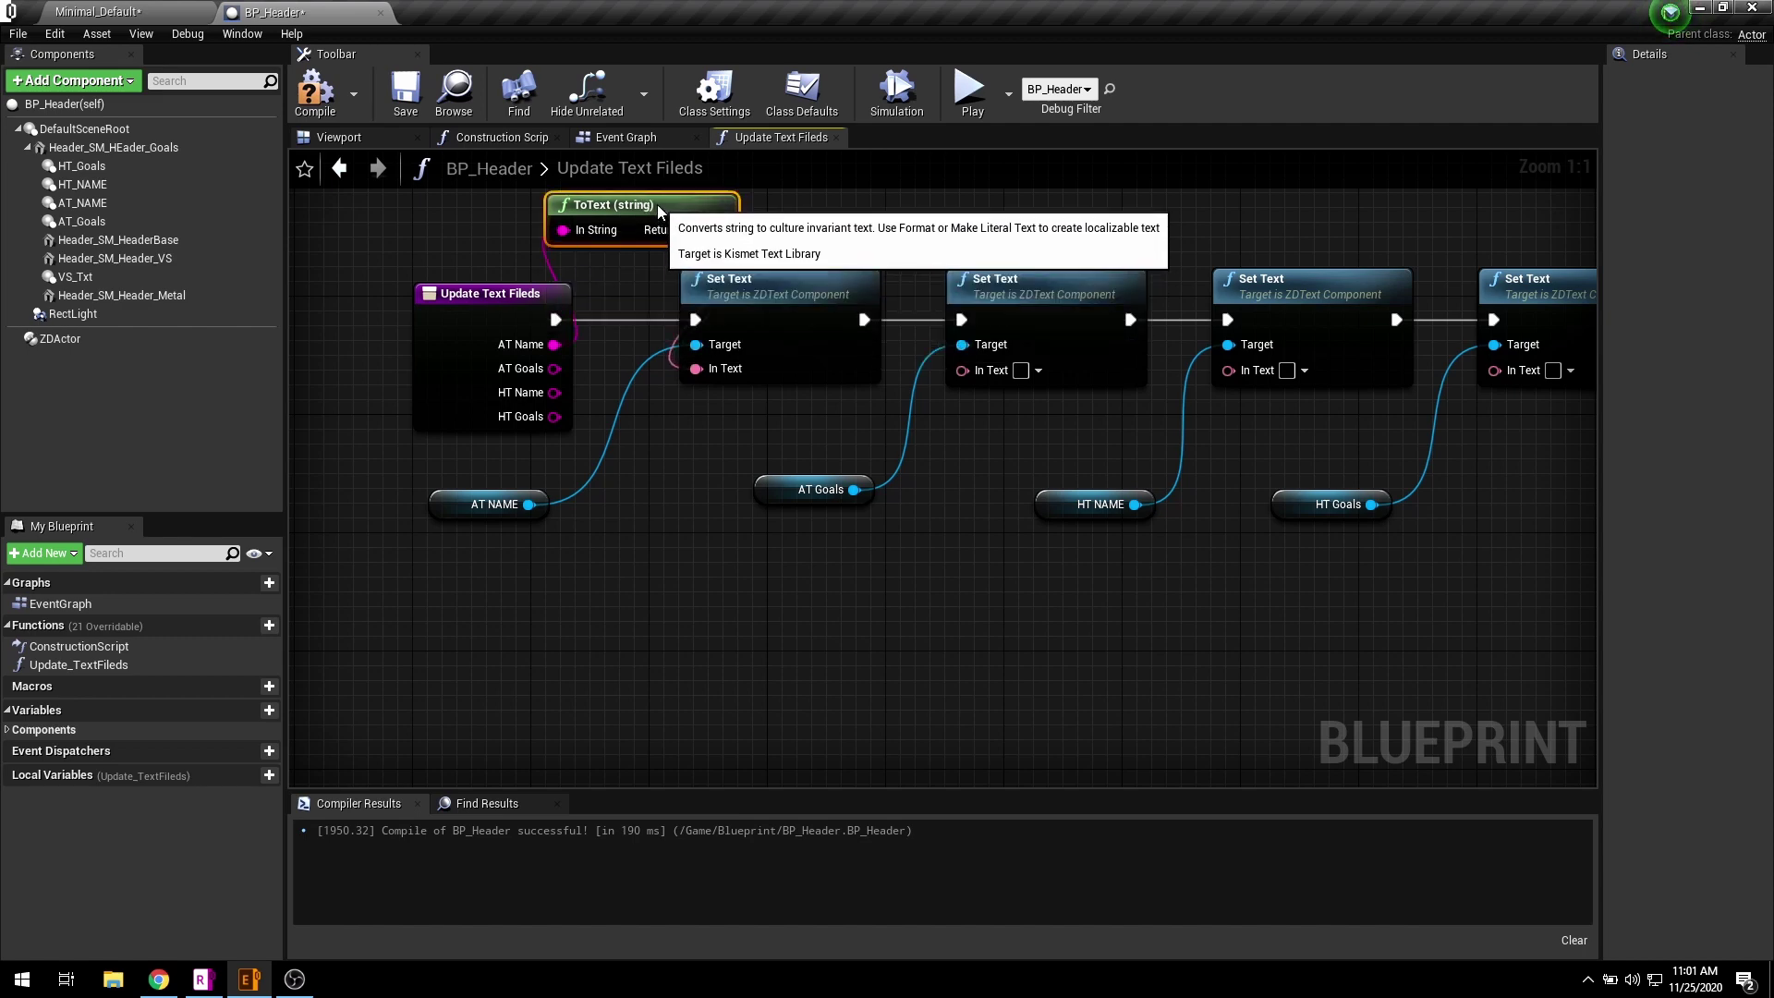
right_drag(630, 390, 769, 402)
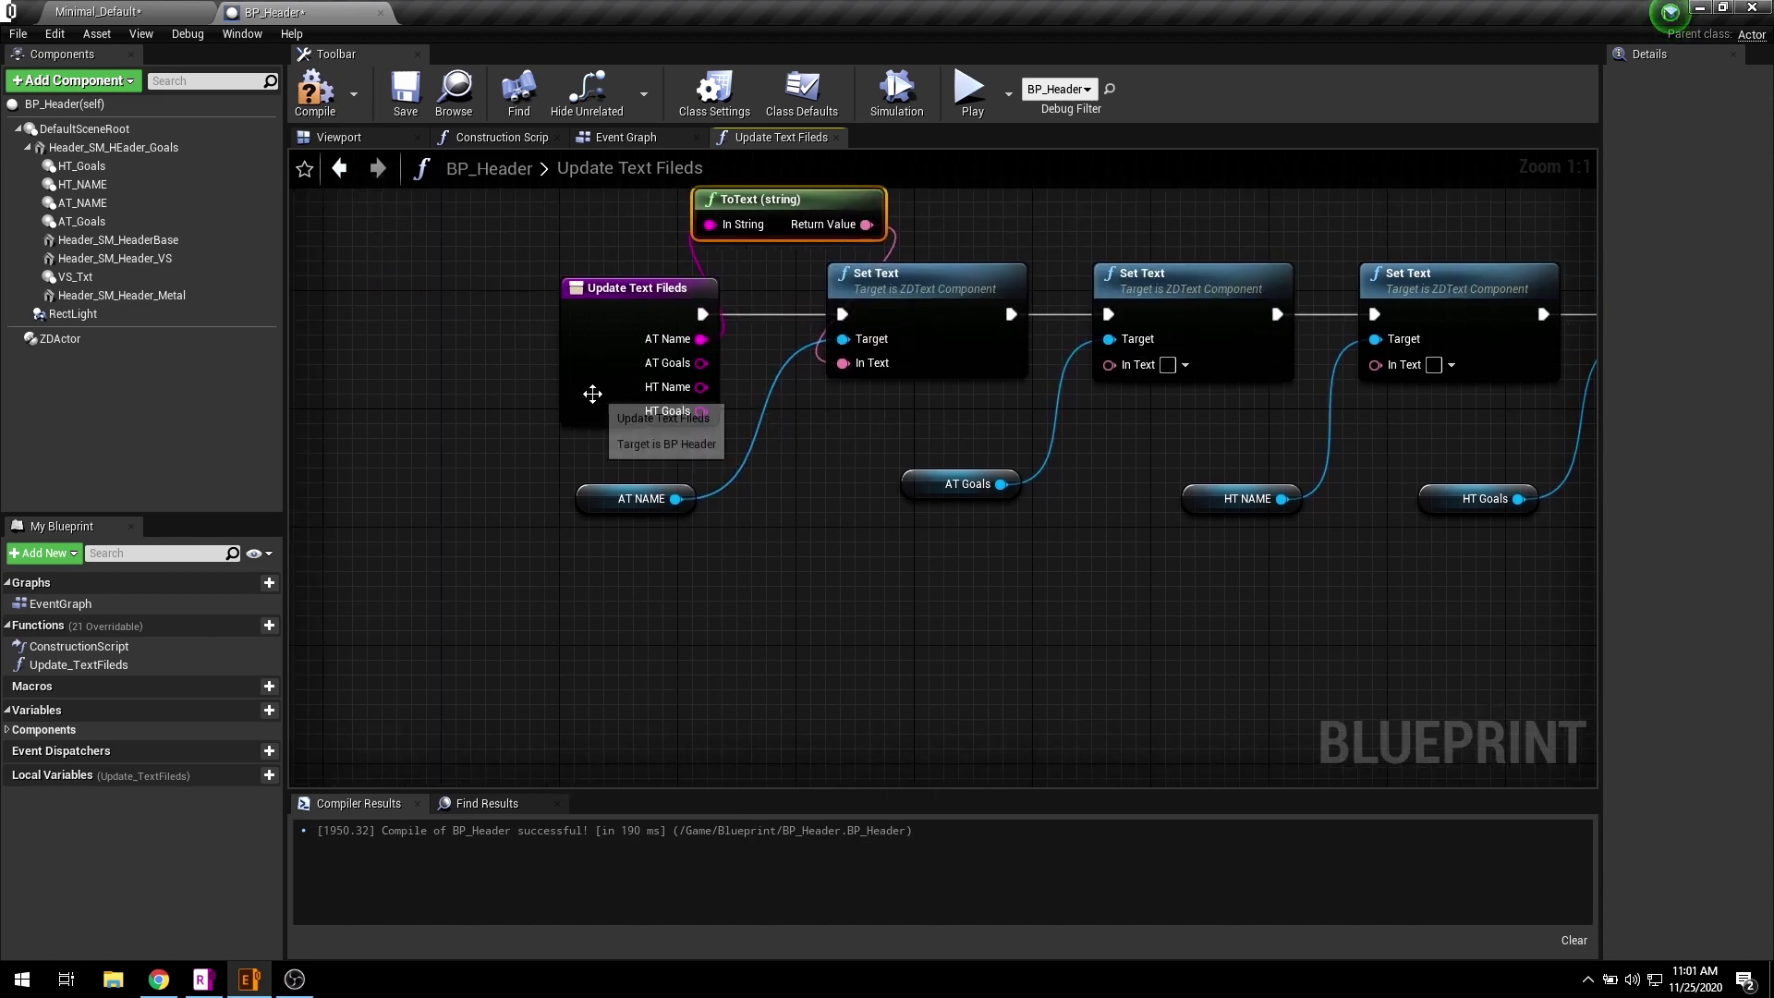
drag(585, 388, 442, 399)
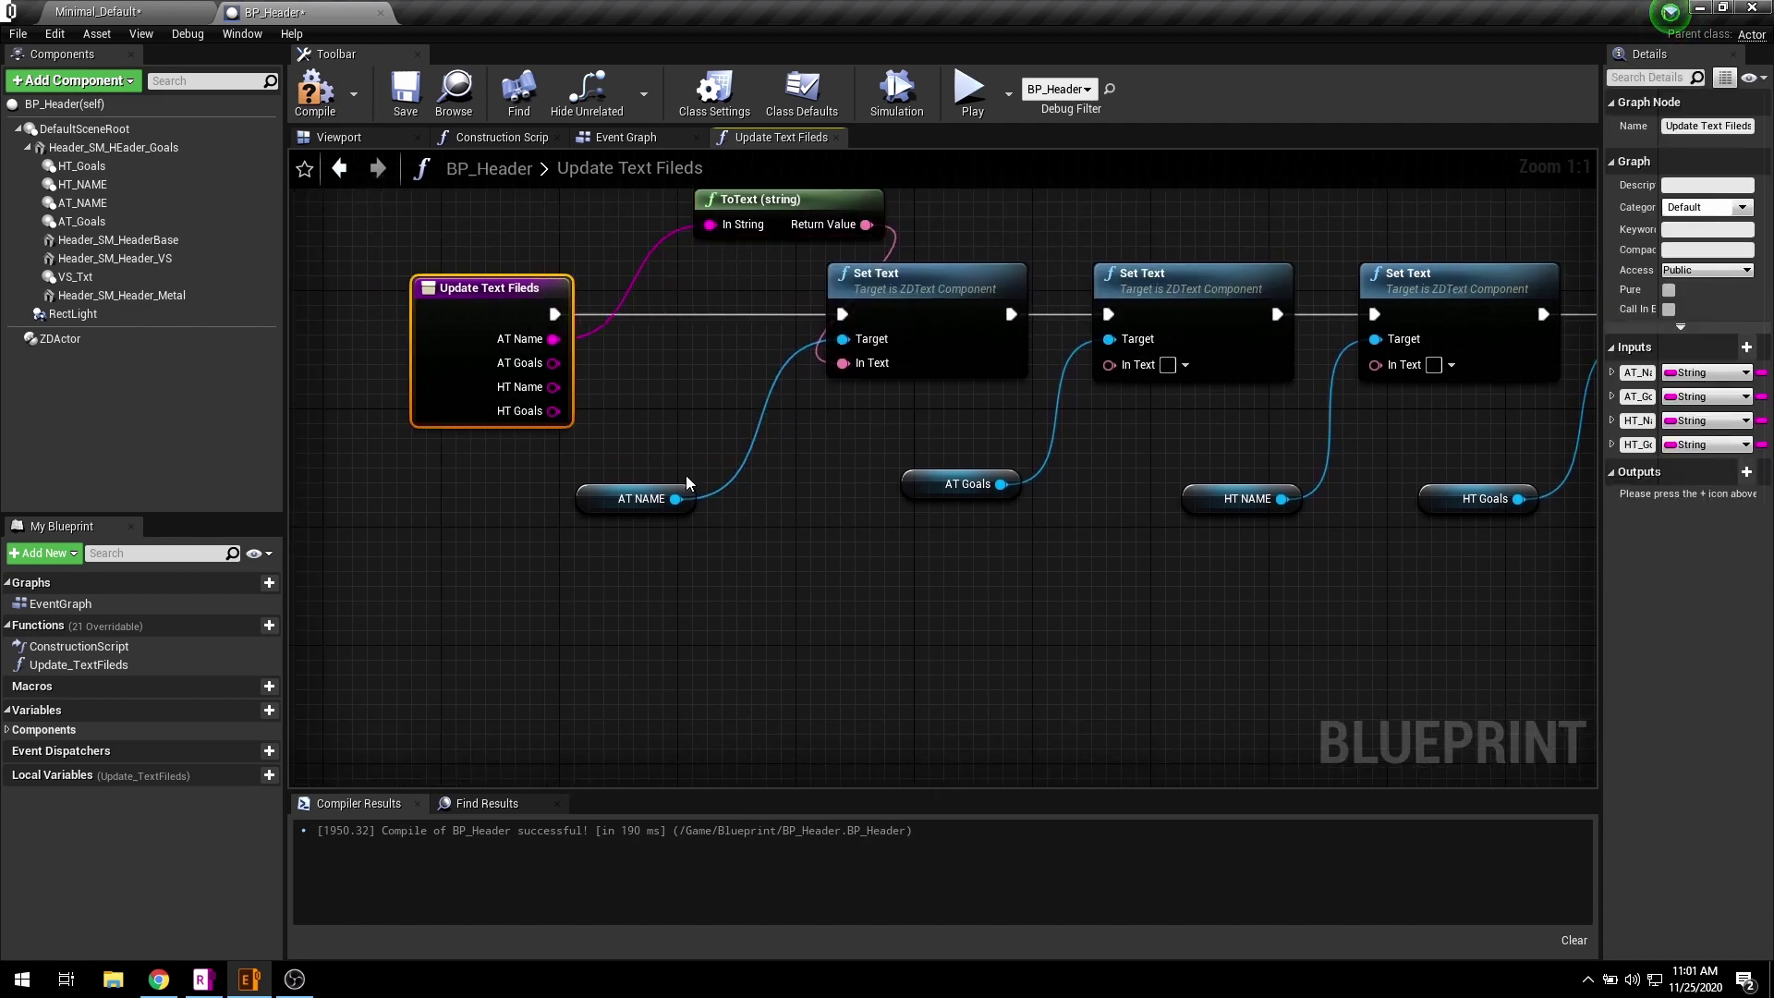
mouse_move(685, 475)
right_down()
mouse_move(555, 471)
mouse_move(671, 481)
right_up()
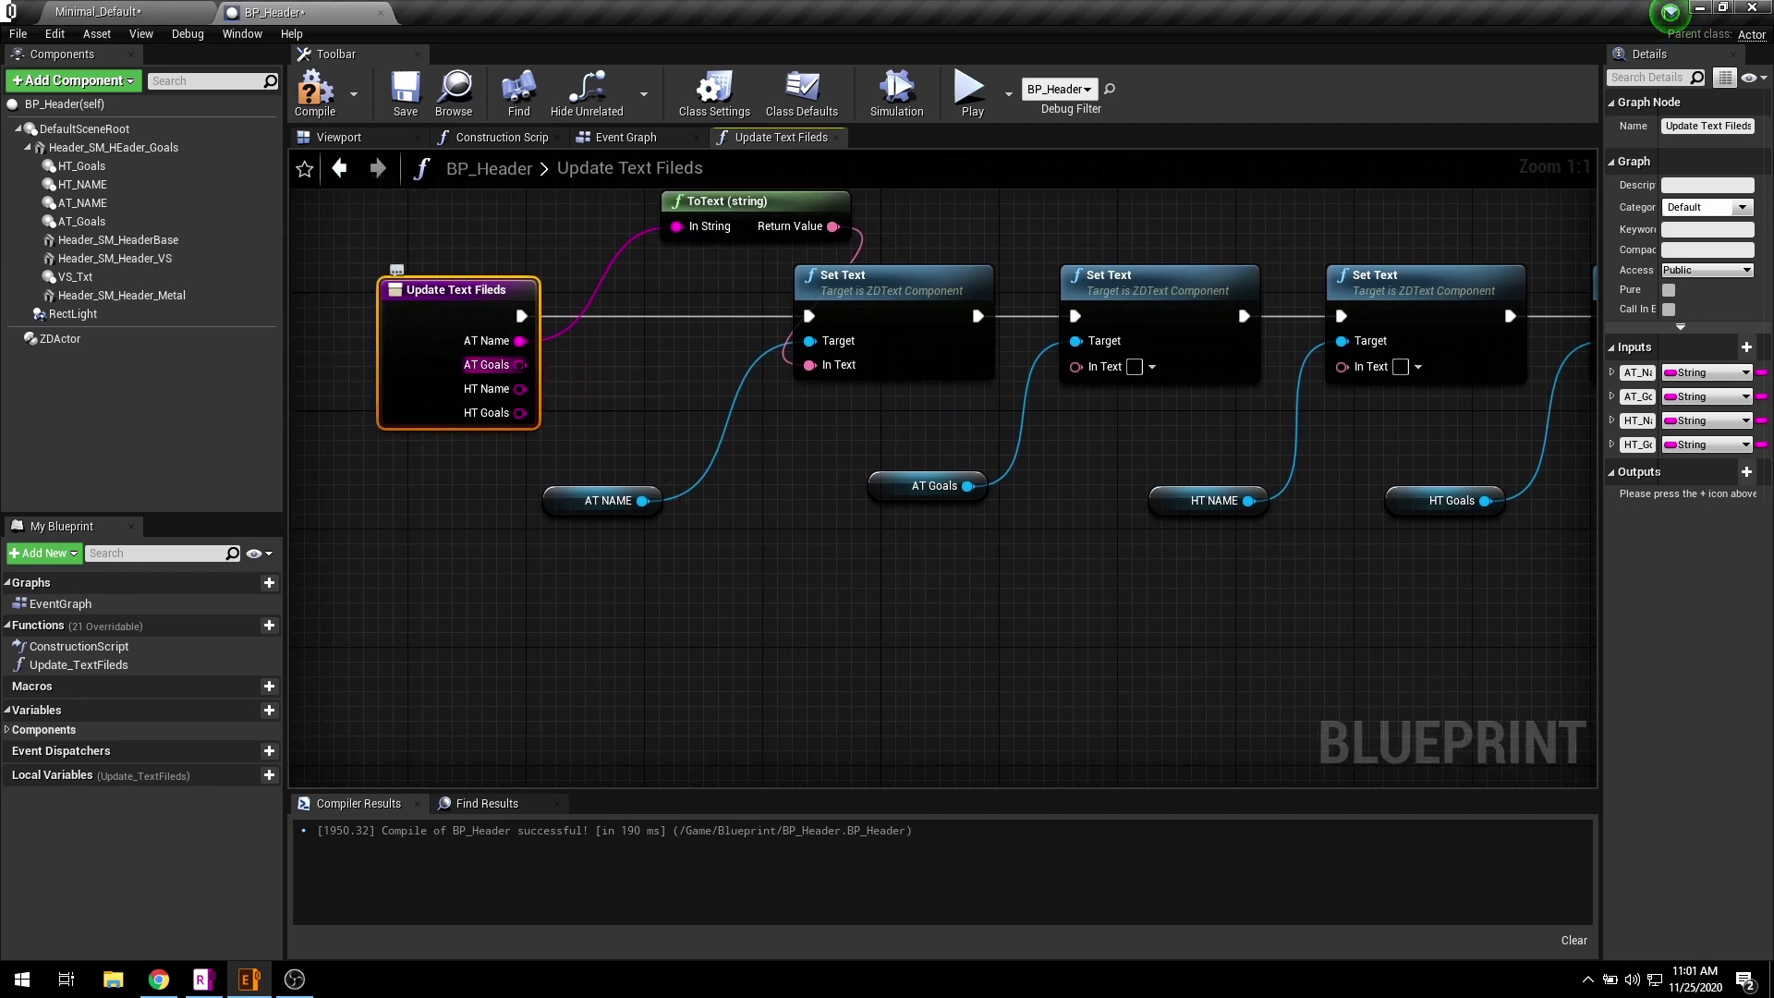
- Feed the AT Goals, HT Name and HT Goals parameters through string-to-text conversions into the second, third and fourth Set Text nodes' In Text inputs
drag(520, 365, 1048, 367)
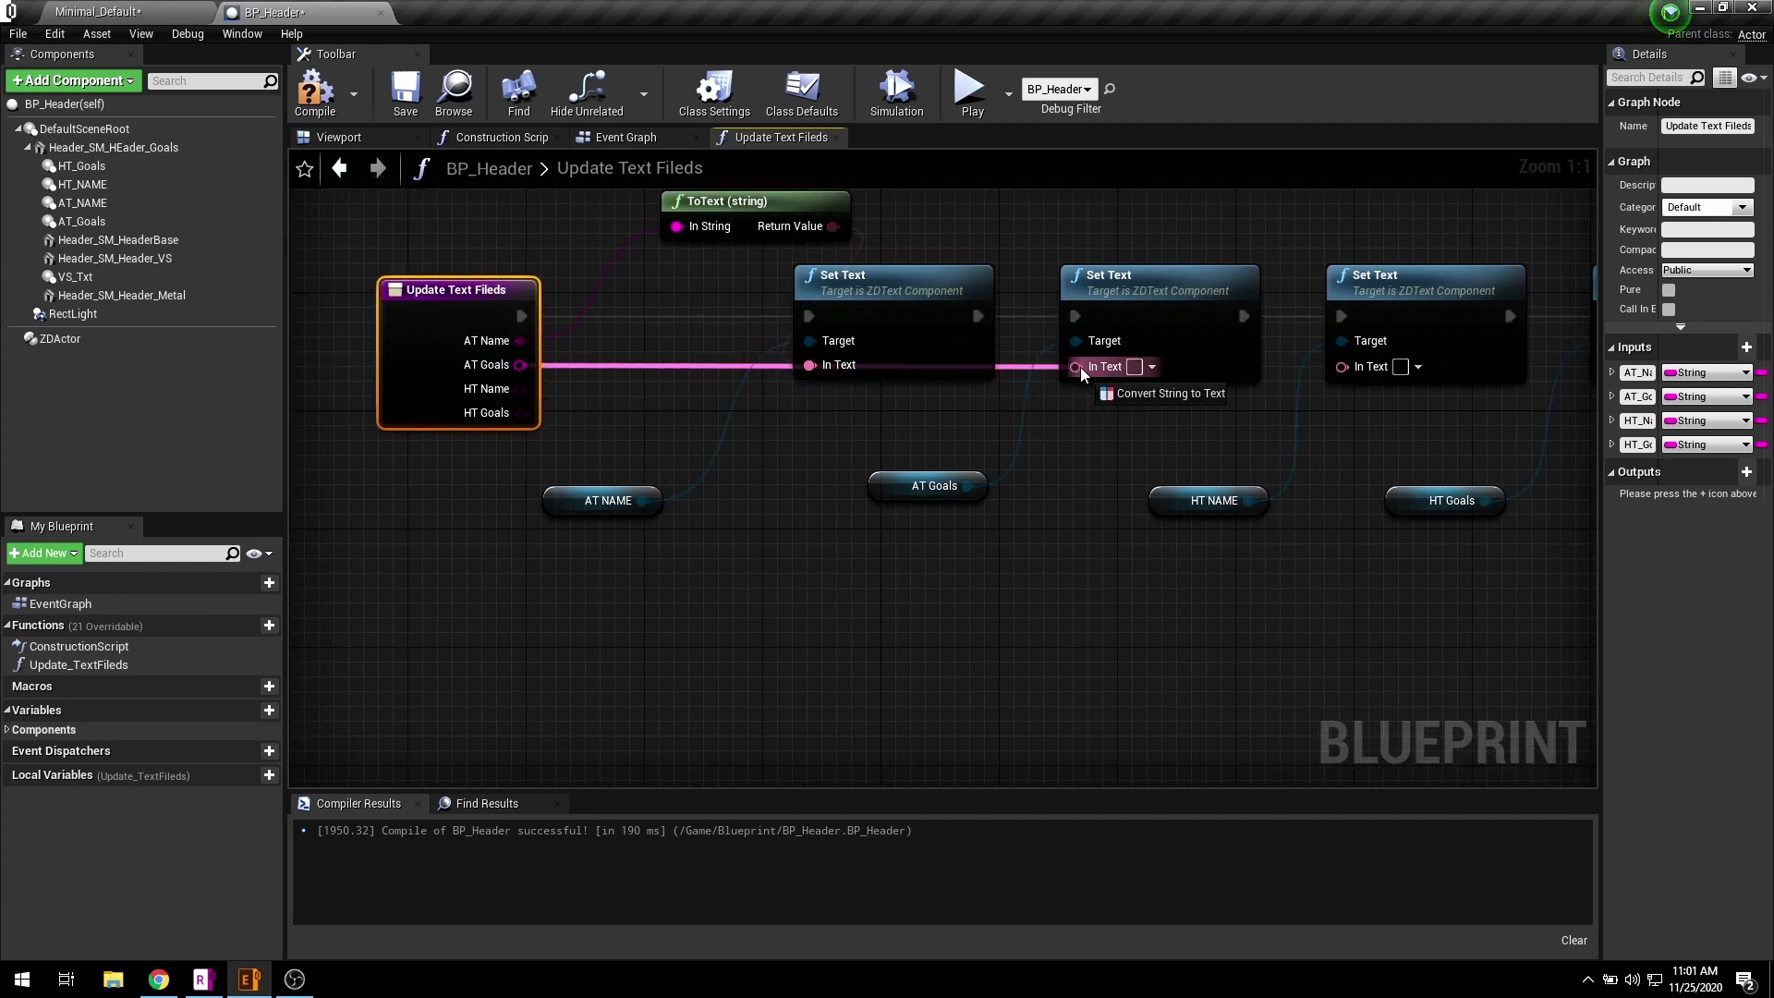
drag(1079, 368, 1079, 368)
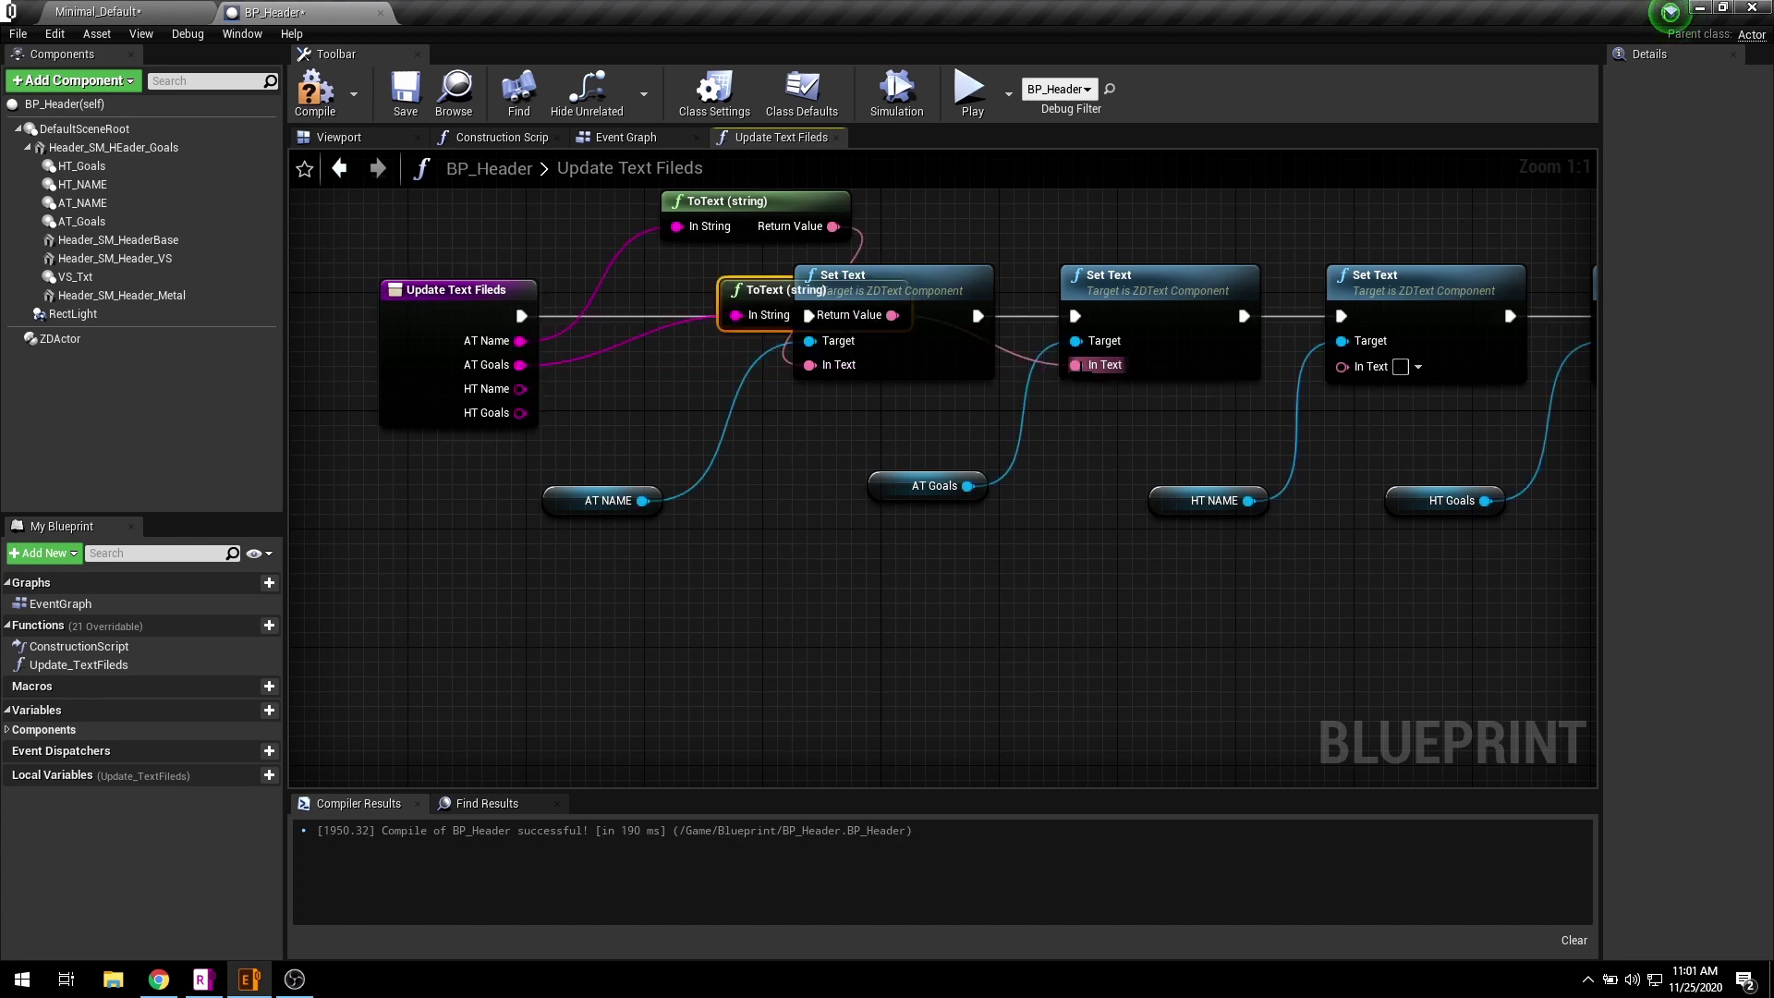
drag(520, 389, 1138, 366)
right_drag(459, 572, 903, 697)
right_drag(795, 671, 718, 679)
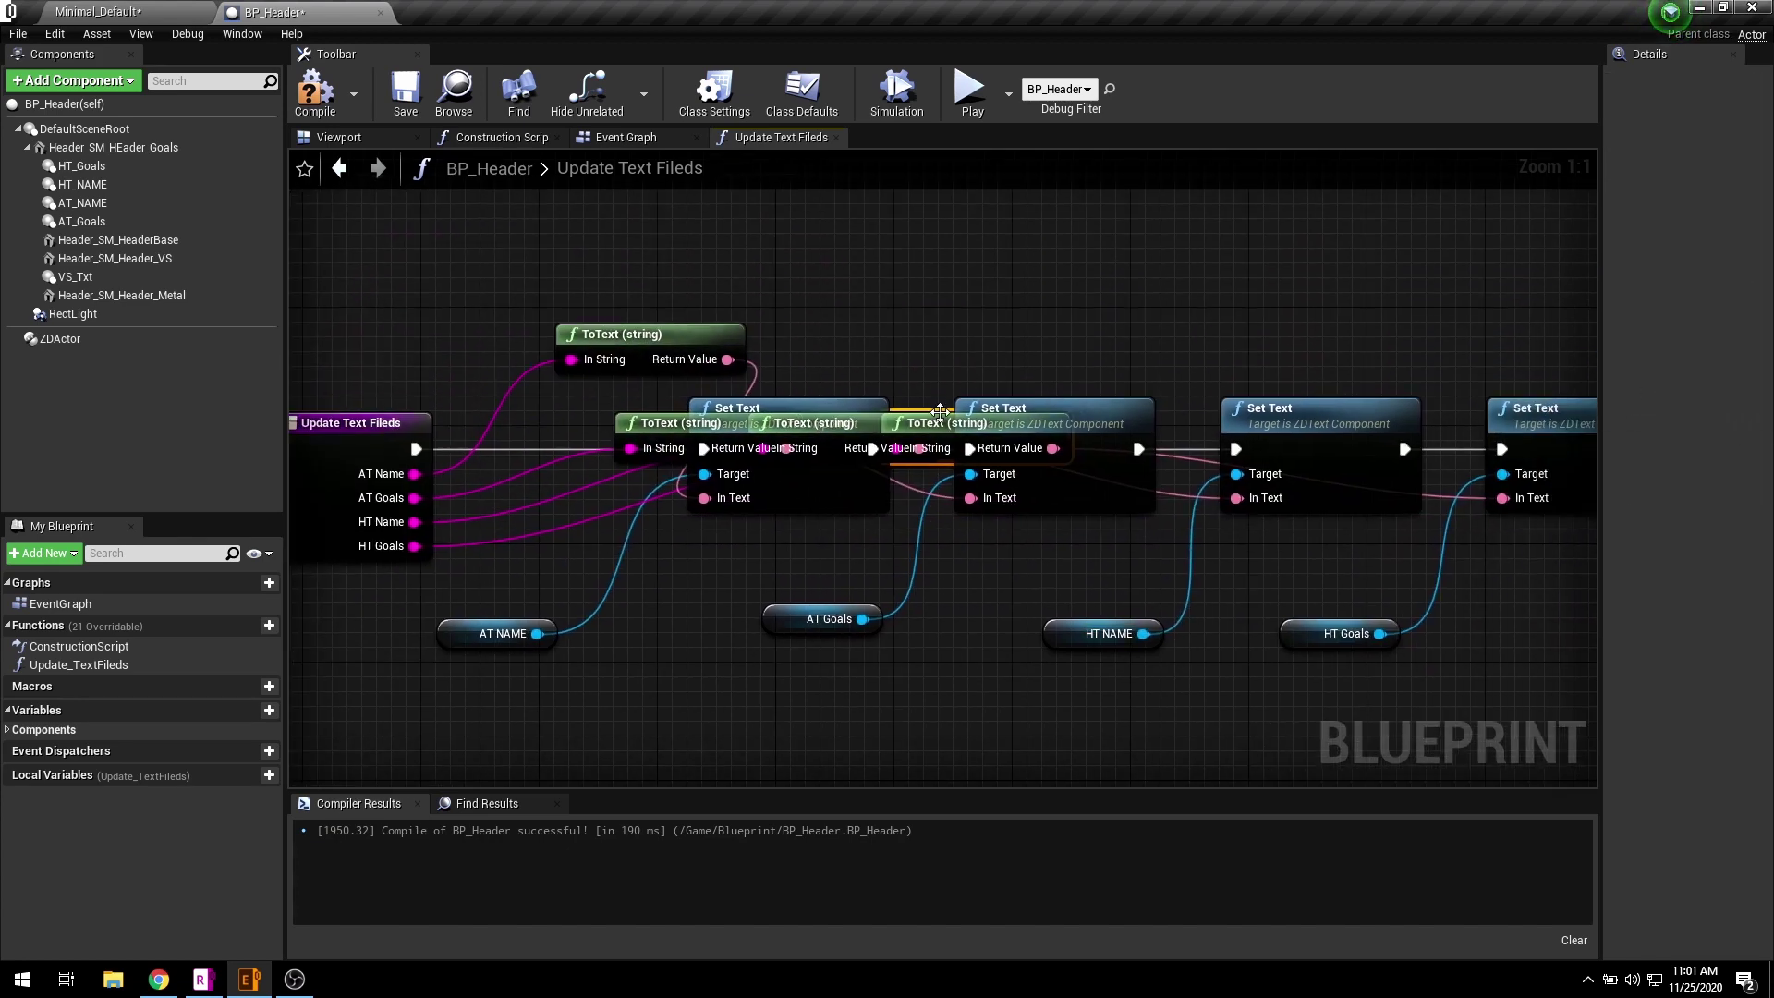
- Arrange the four ToText conversion nodes in a row above the Set Text nodes so they no longer overlap
drag(954, 423, 1382, 286)
drag(898, 429, 1194, 296)
drag(666, 422, 844, 319)
drag(601, 333, 497, 333)
right_drag(747, 438, 622, 410)
drag(800, 302, 800, 317)
right_drag(800, 317, 733, 306)
drag(990, 263, 990, 293)
mouse_move(1201, 253)
mouse_down()
mouse_move(1230, 283)
mouse_move(1215, 282)
mouse_up()
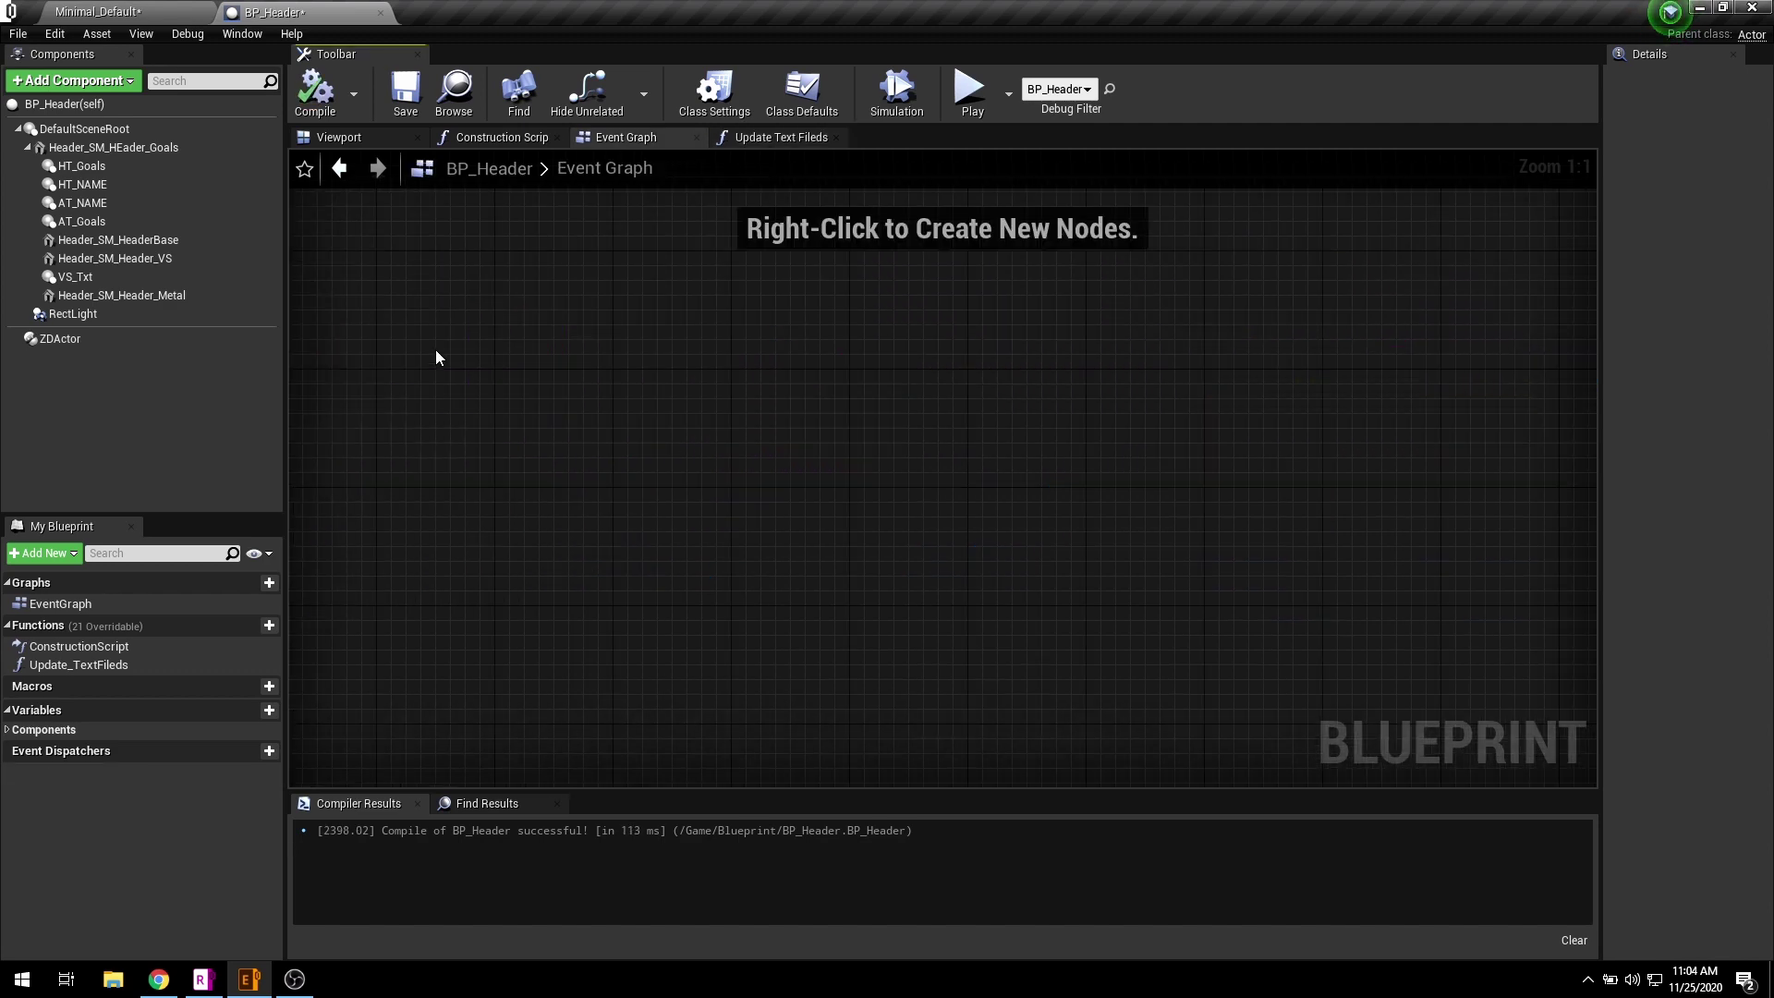
- Add a Create JSON Data node to the blueprint's Event Graph
right_click(436, 351)
text(c)
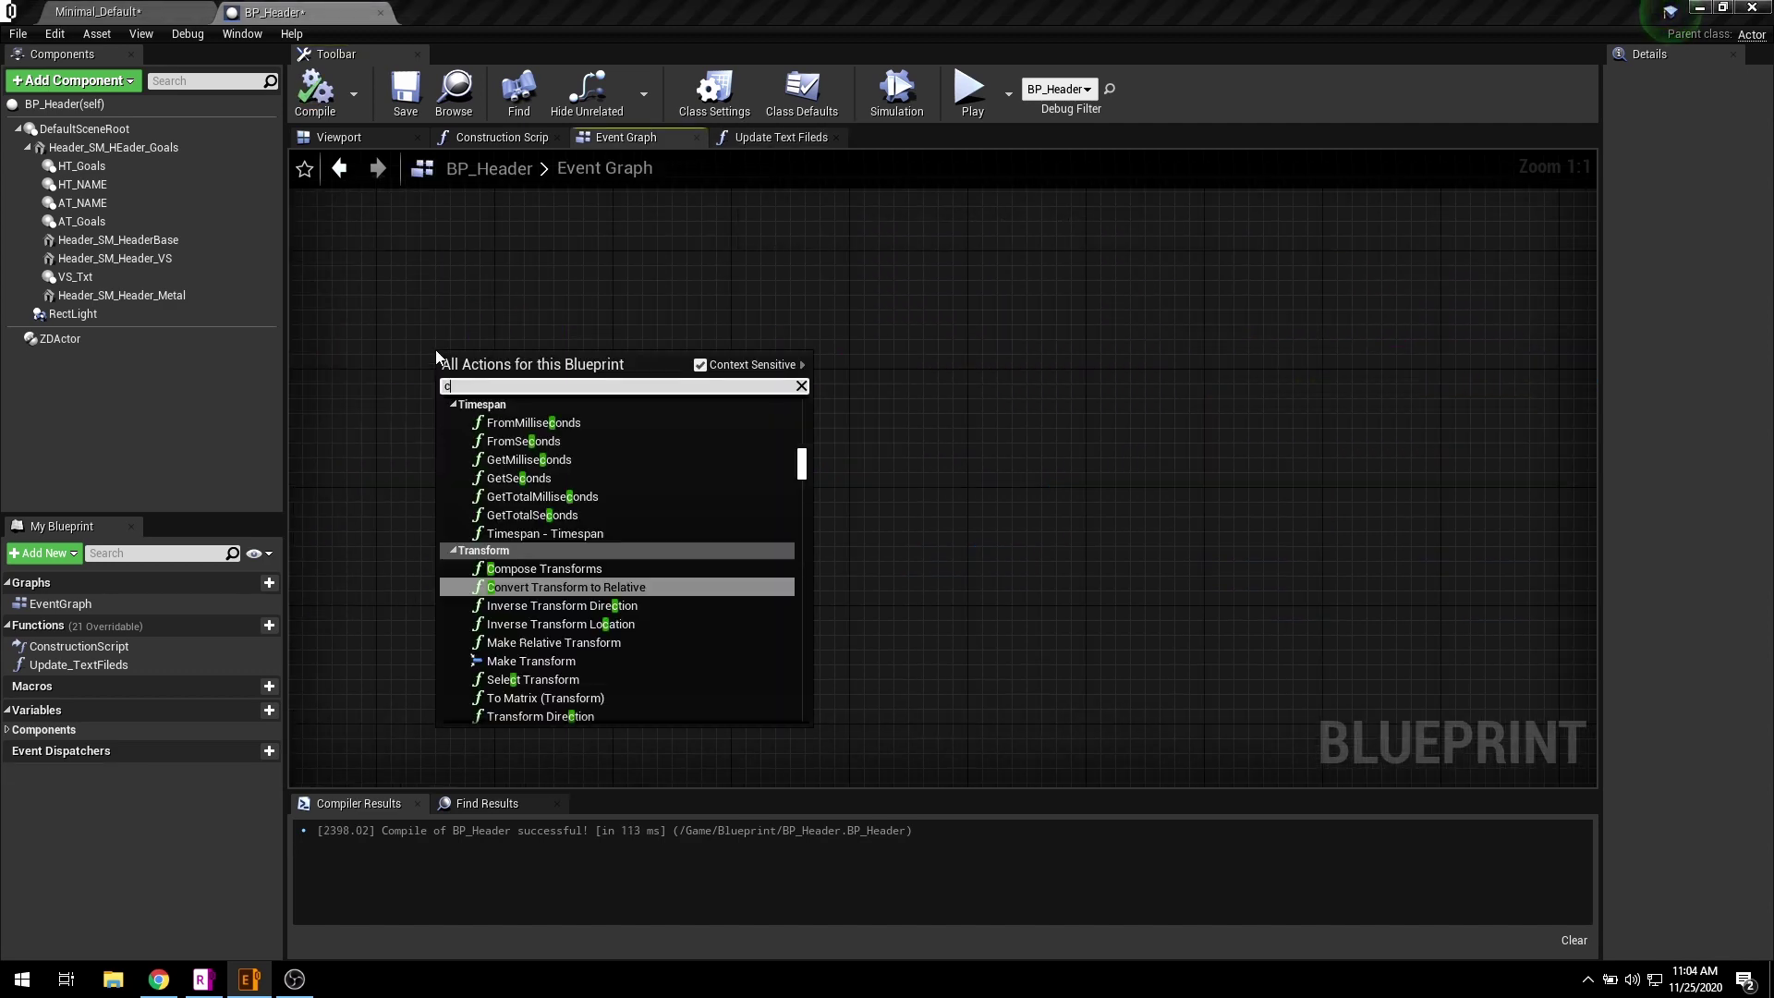
text(reate json)
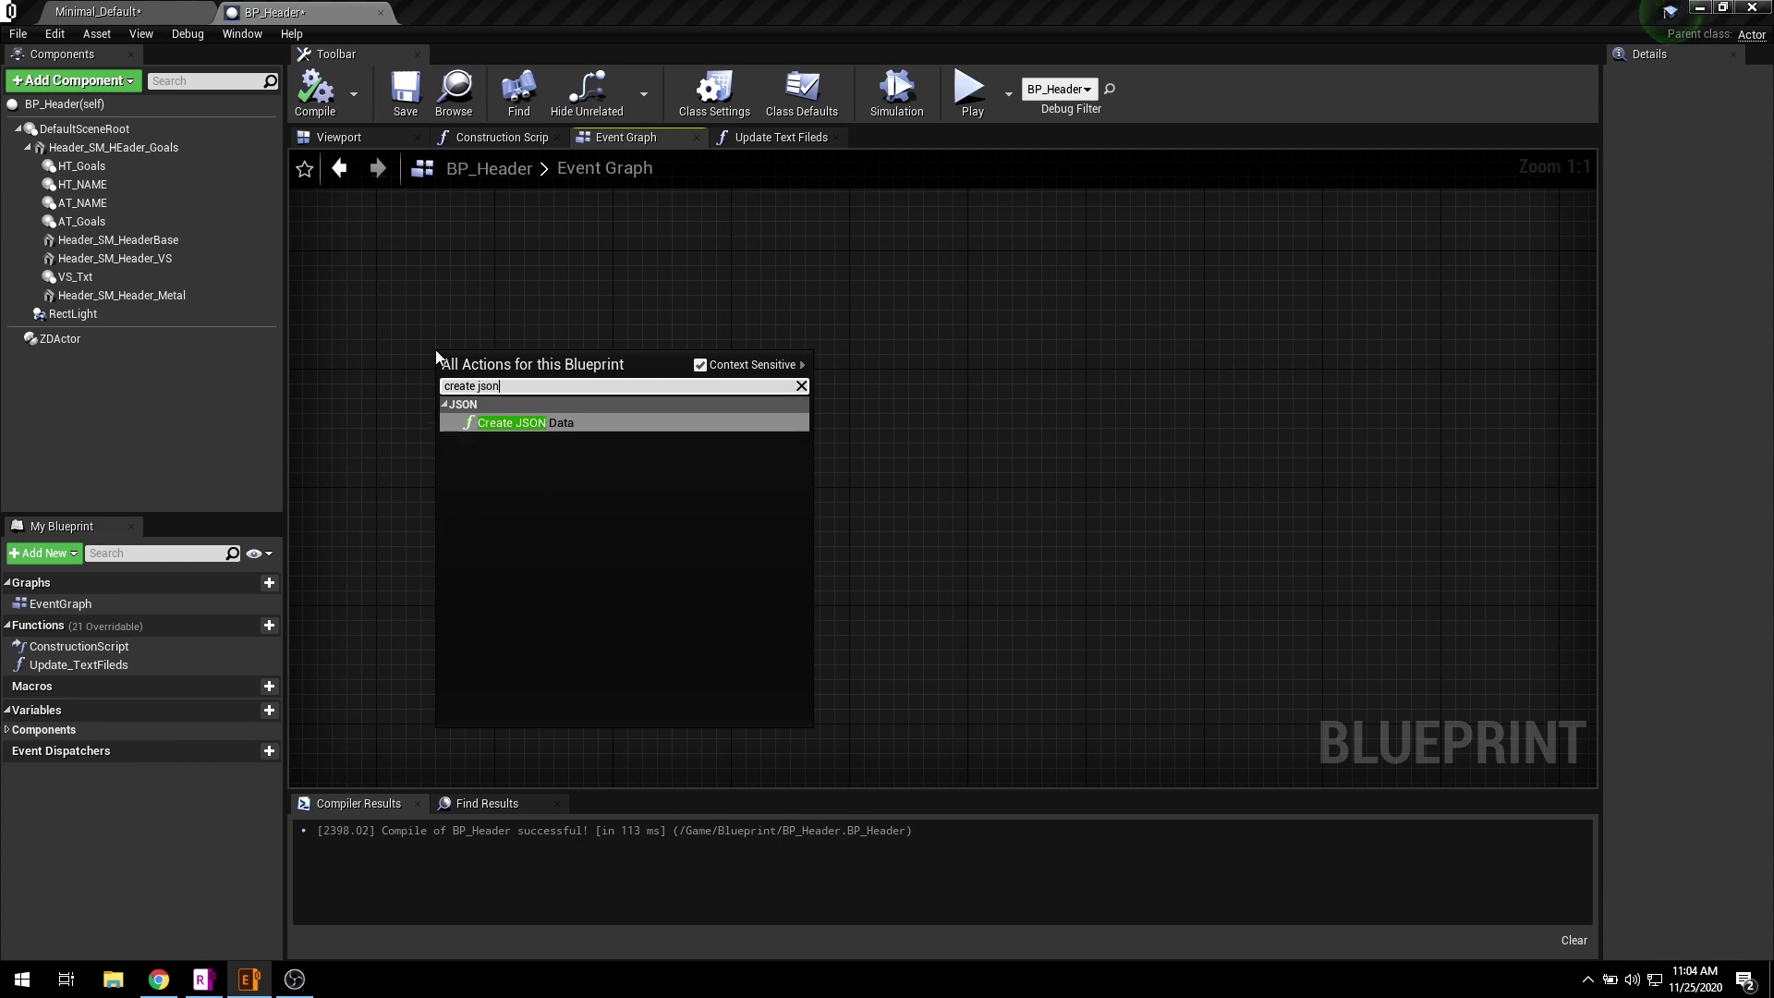
key(Return)
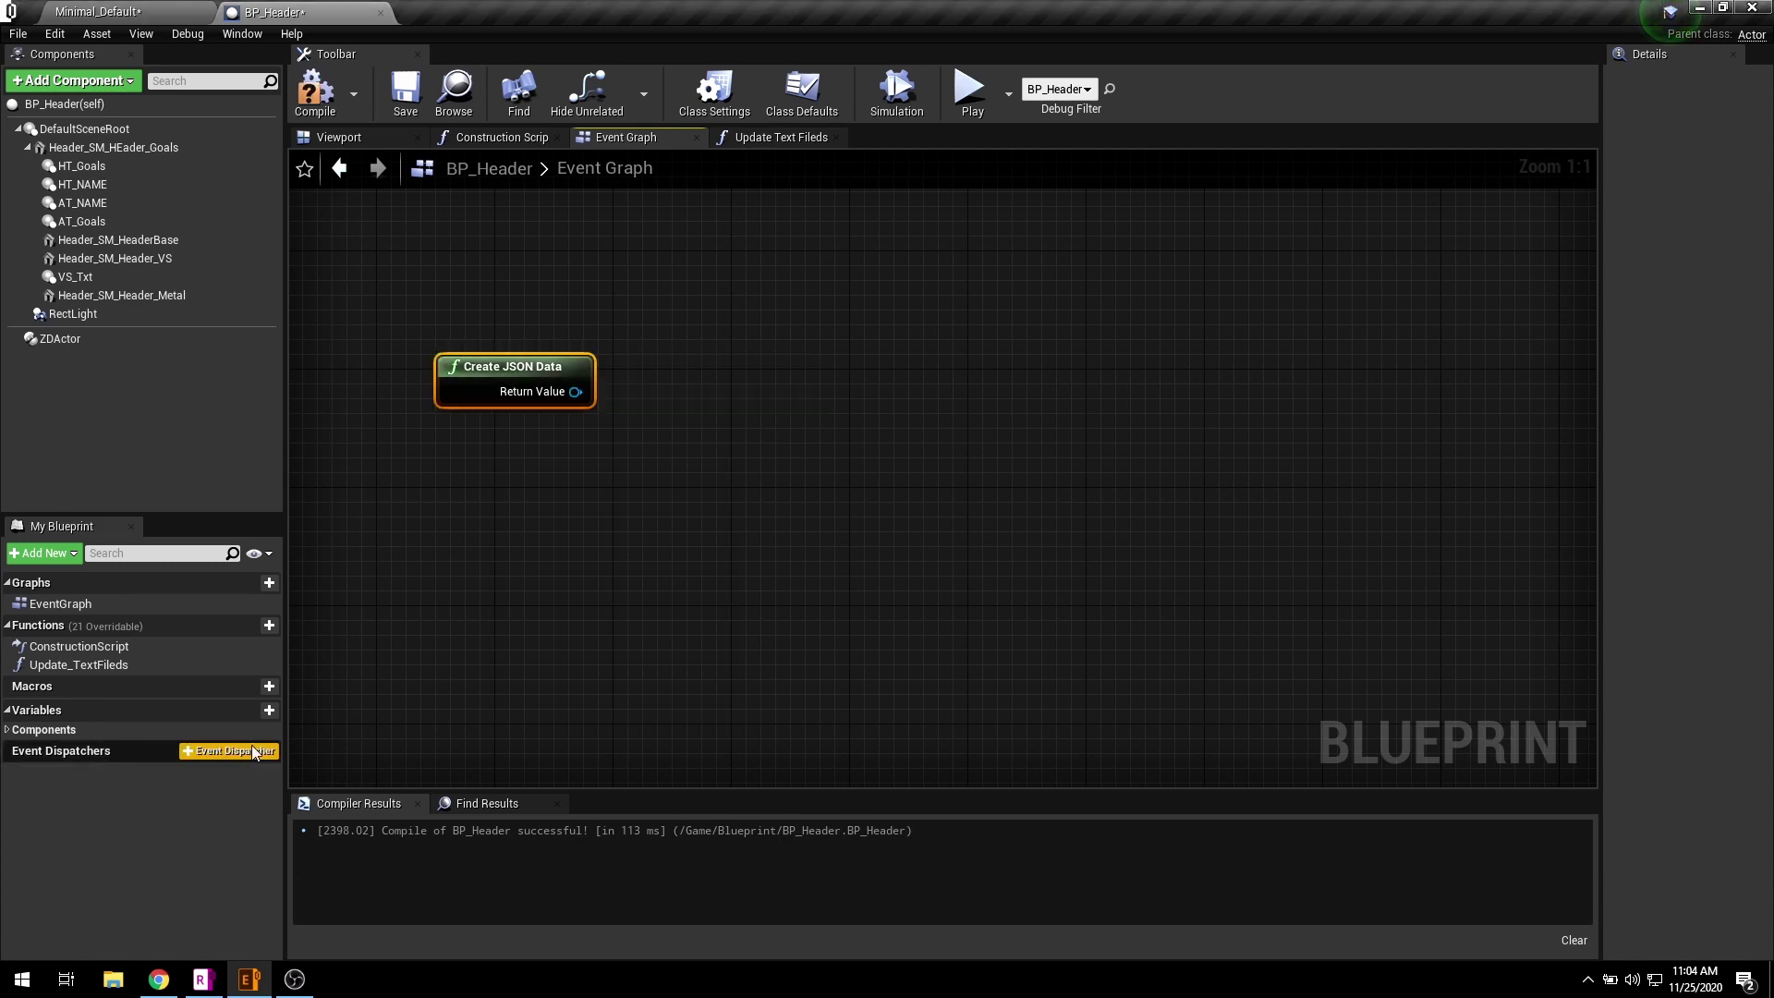
- Create an instance-editable variable named JXD of type String
click(268, 712)
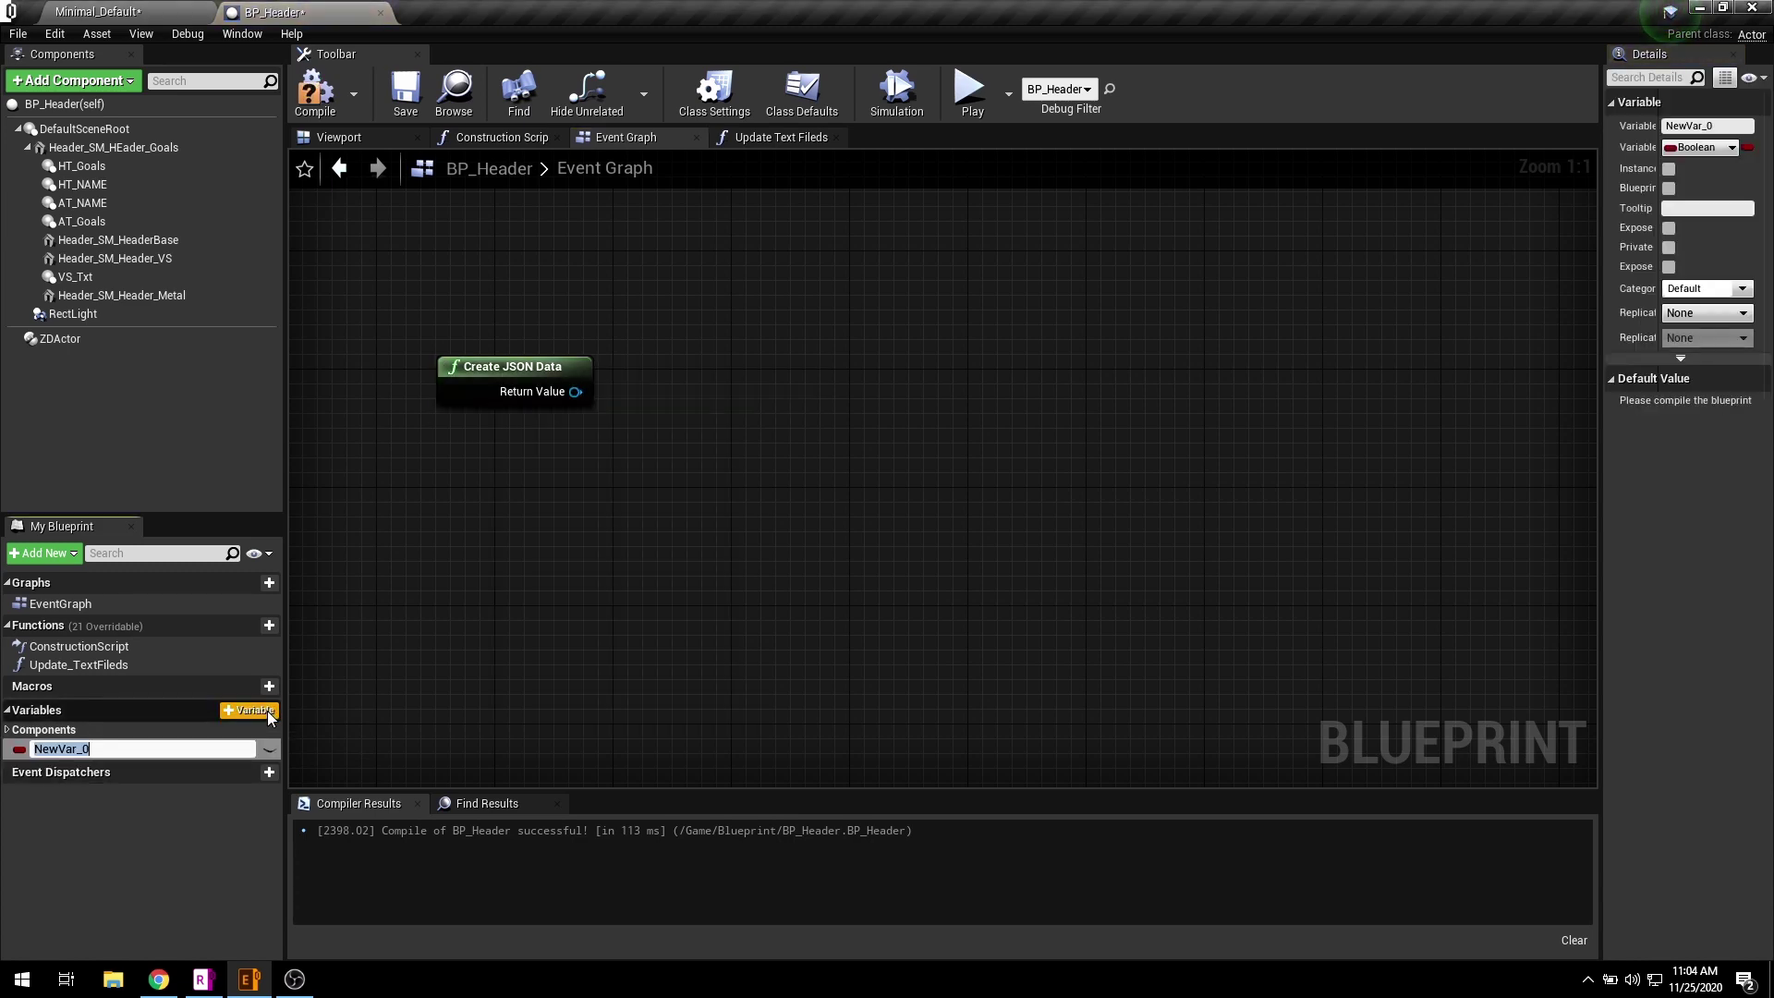
text(JXD)
key(Return)
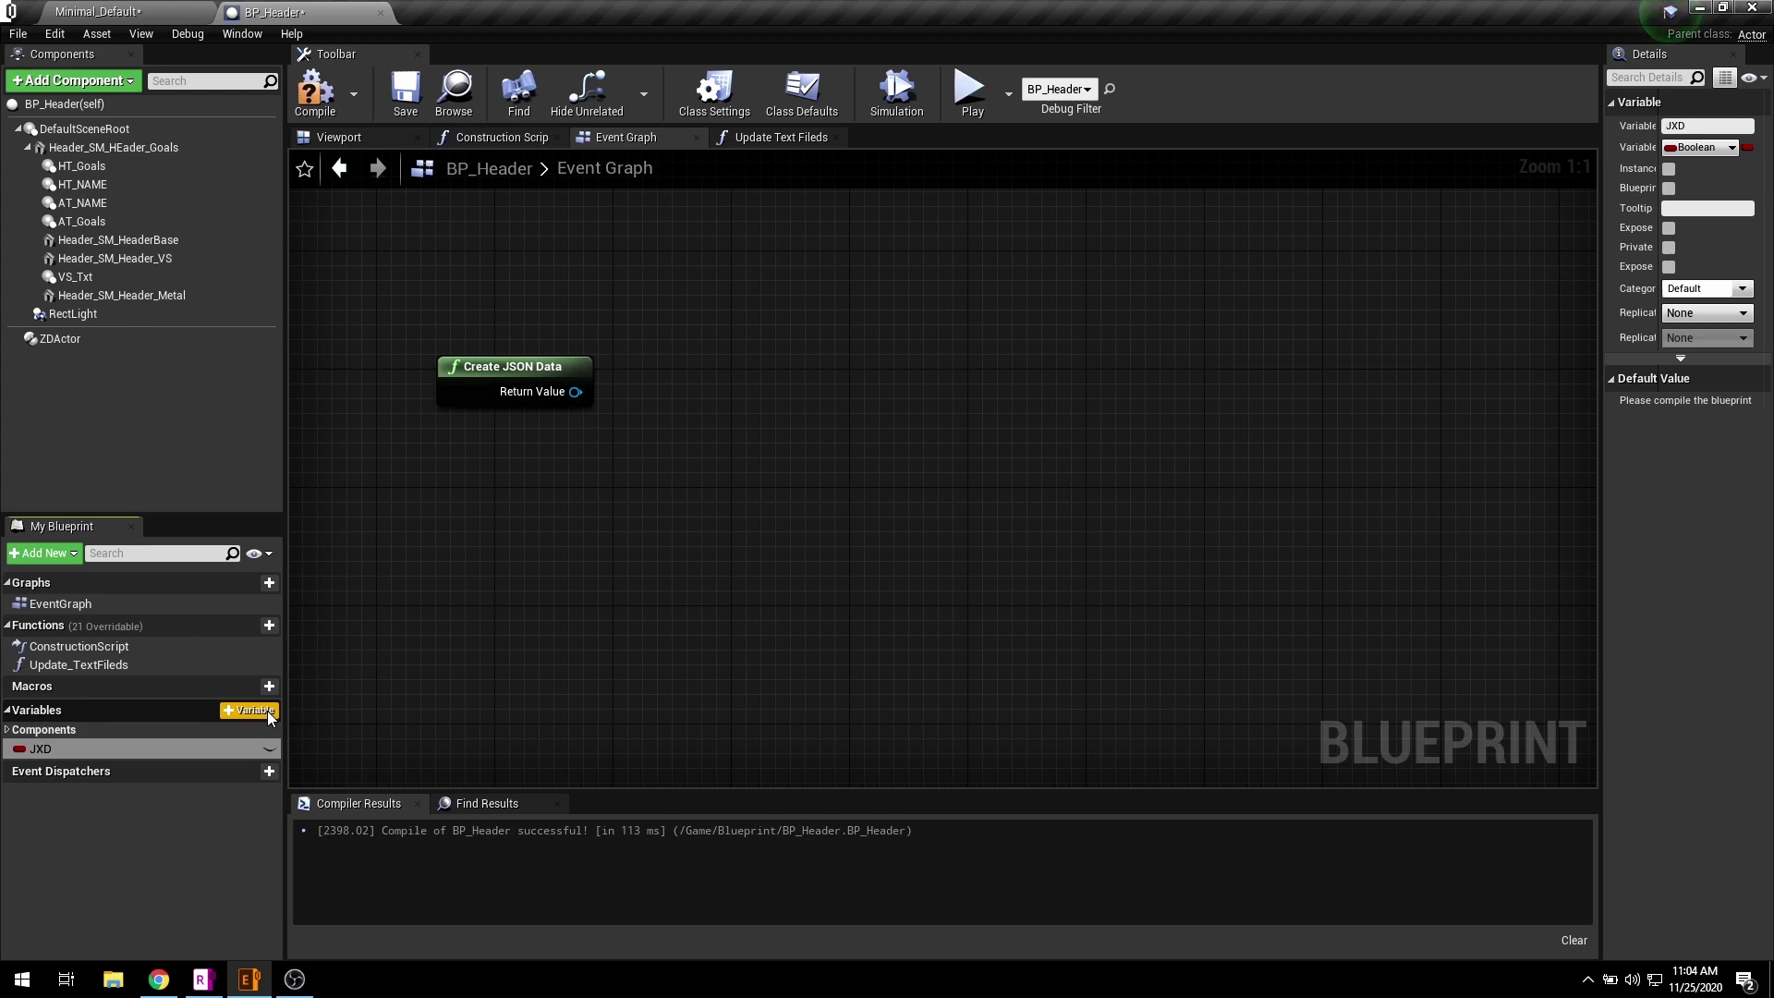
click(271, 750)
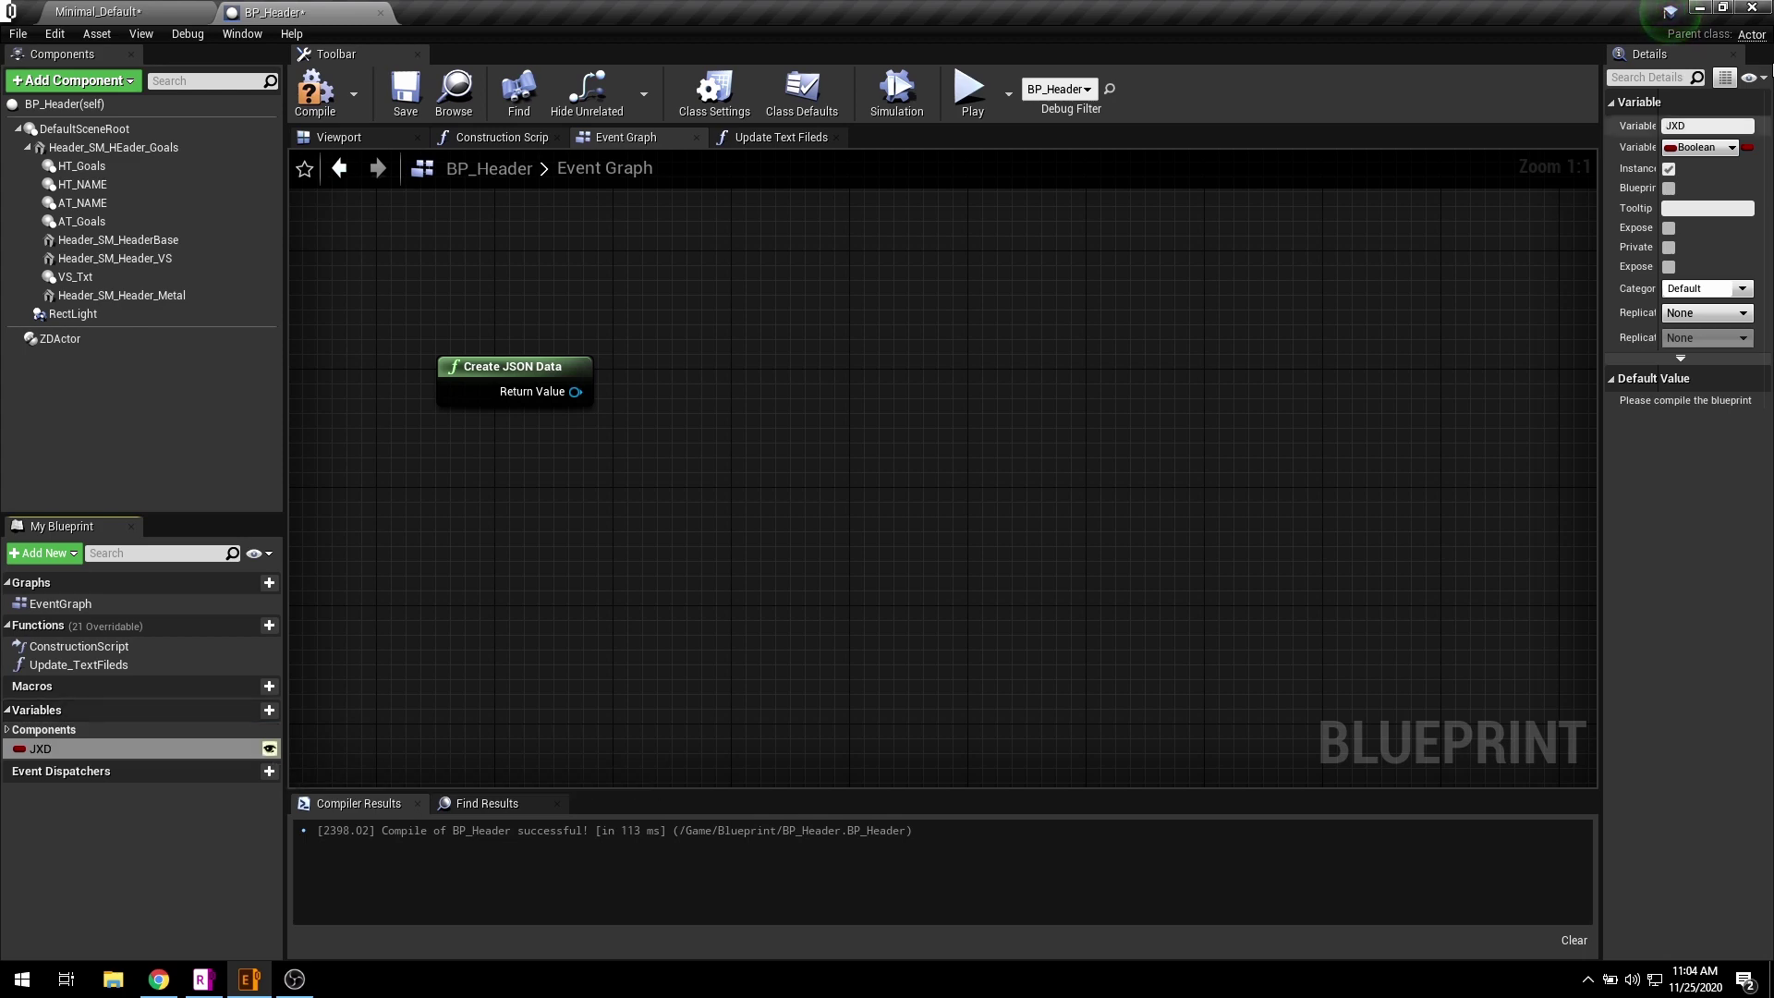
click(1701, 147)
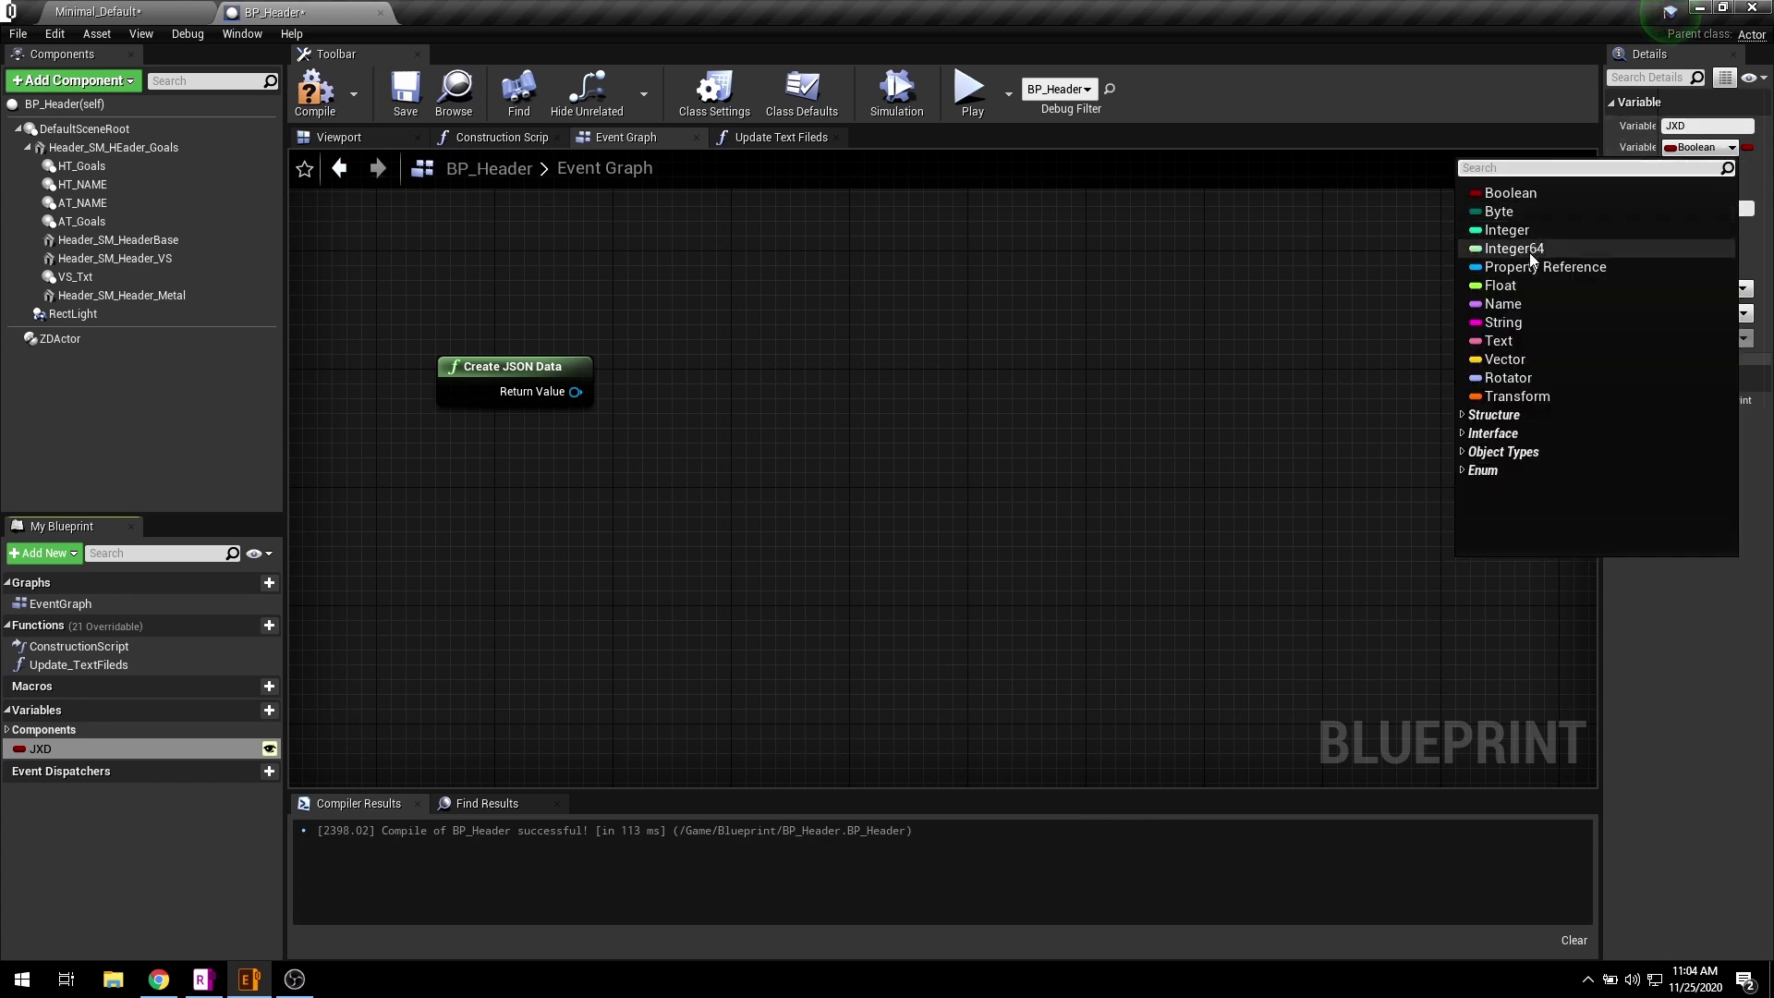
click(1510, 321)
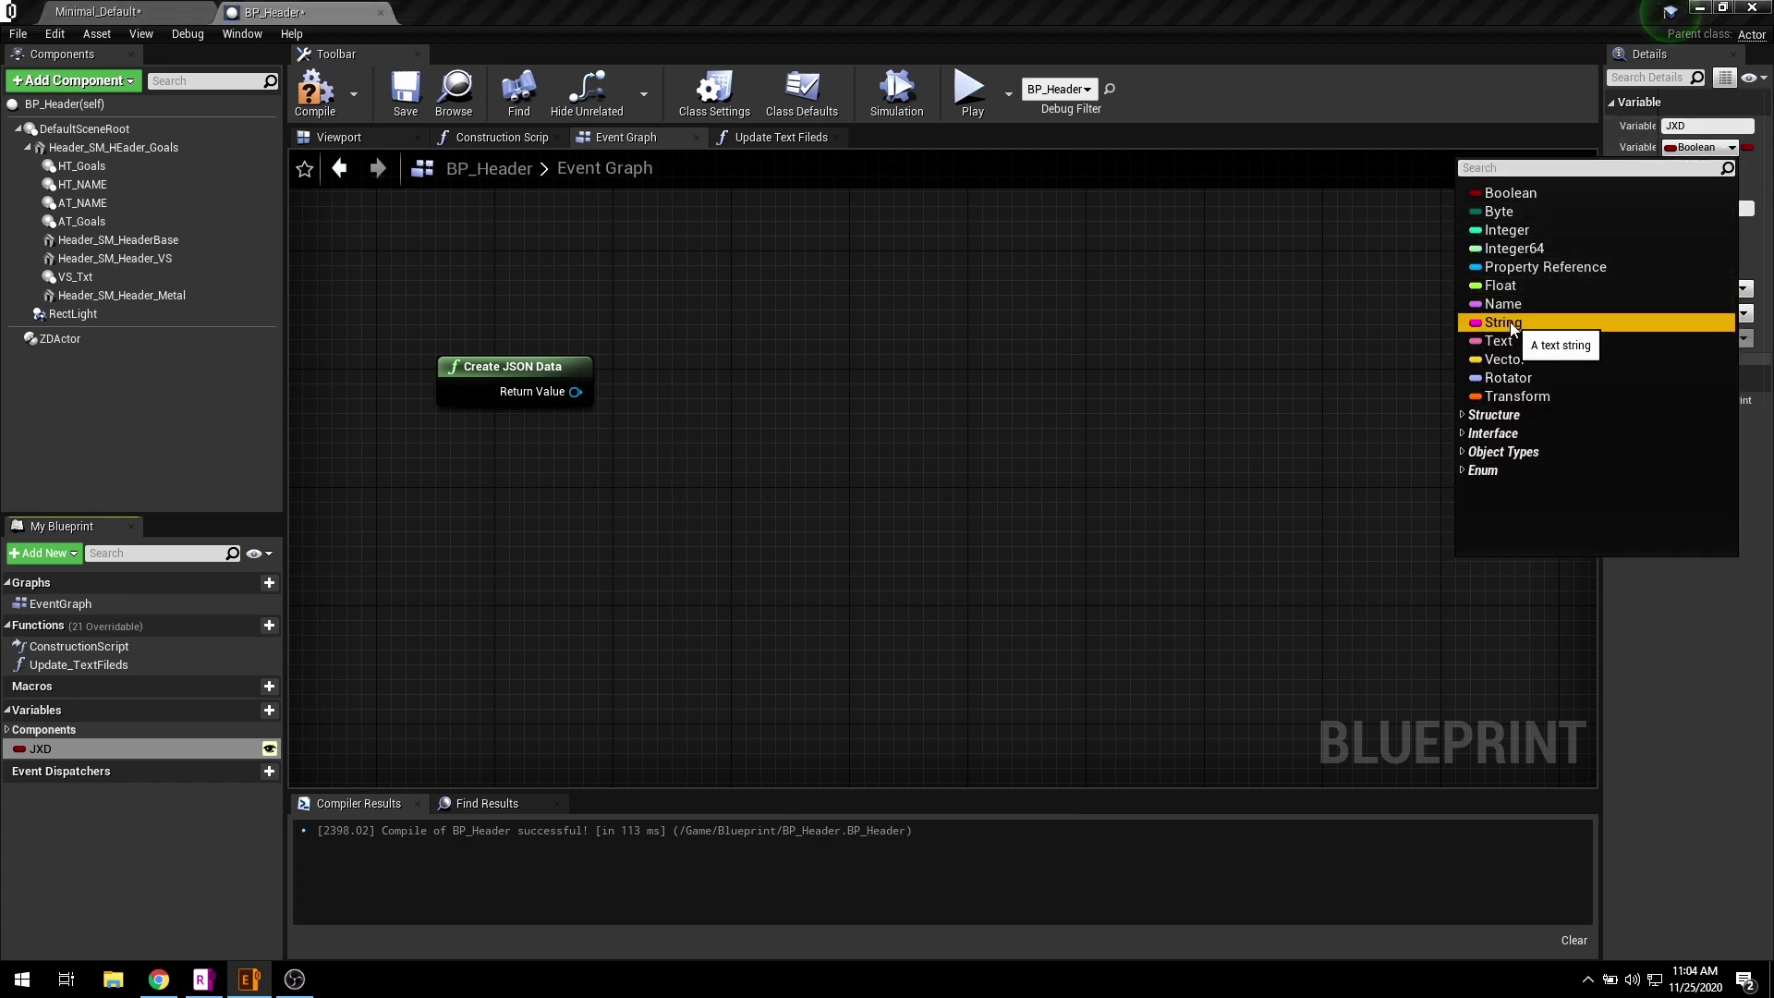
- Widen the variable details area and place a getter for JXD below the Create JSON Data node
drag(1601, 275, 1483, 277)
drag(46, 748, 553, 481)
click(544, 558)
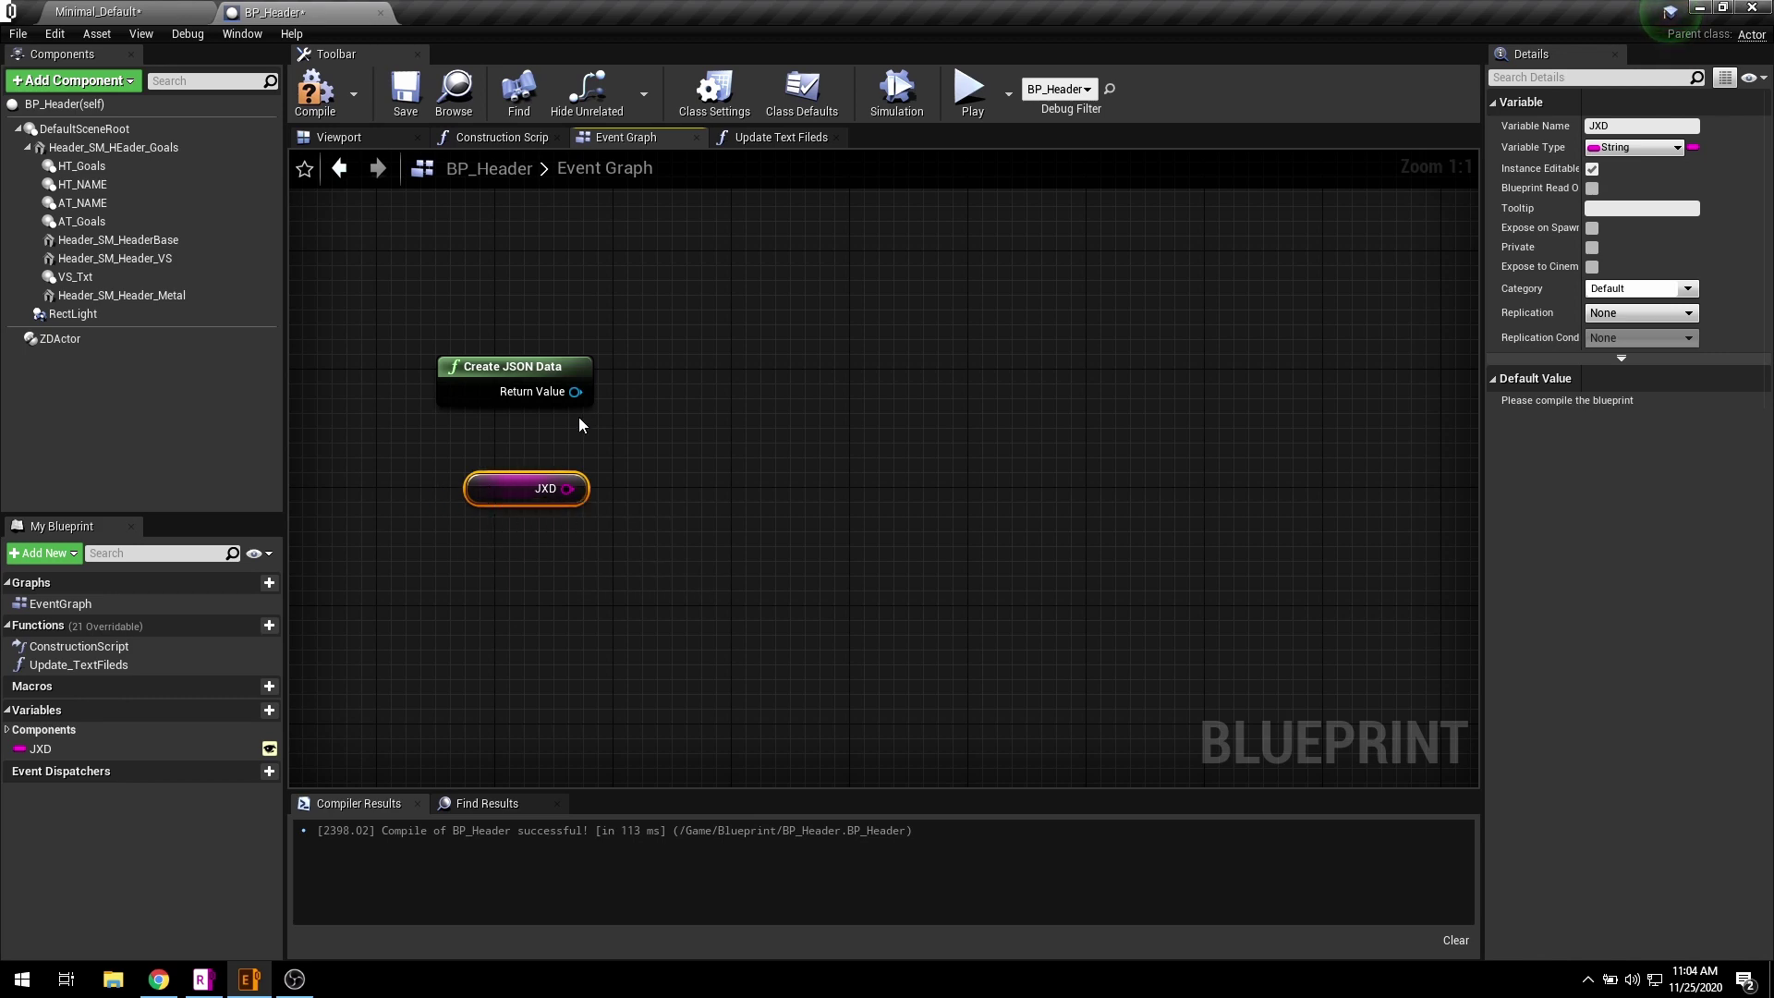
- Add a From String node targeting the Create JSON Data output and connect JXD to its Data String input
drag(575, 392, 703, 394)
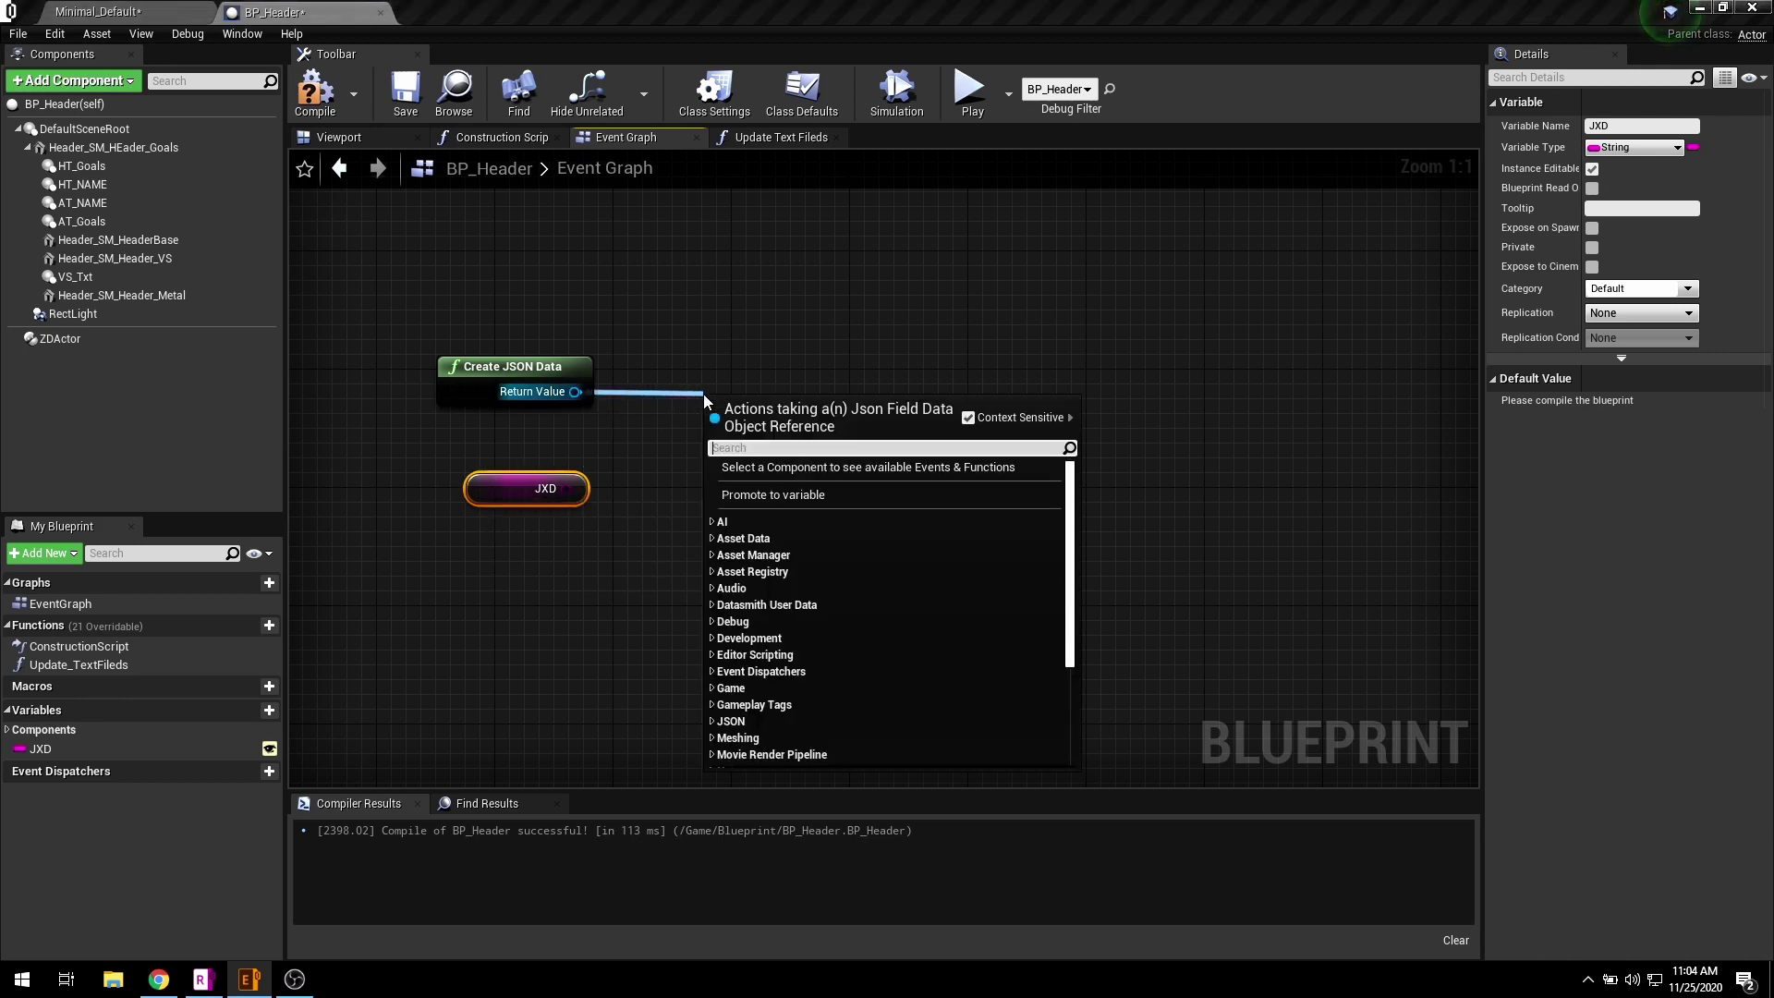
text(from str)
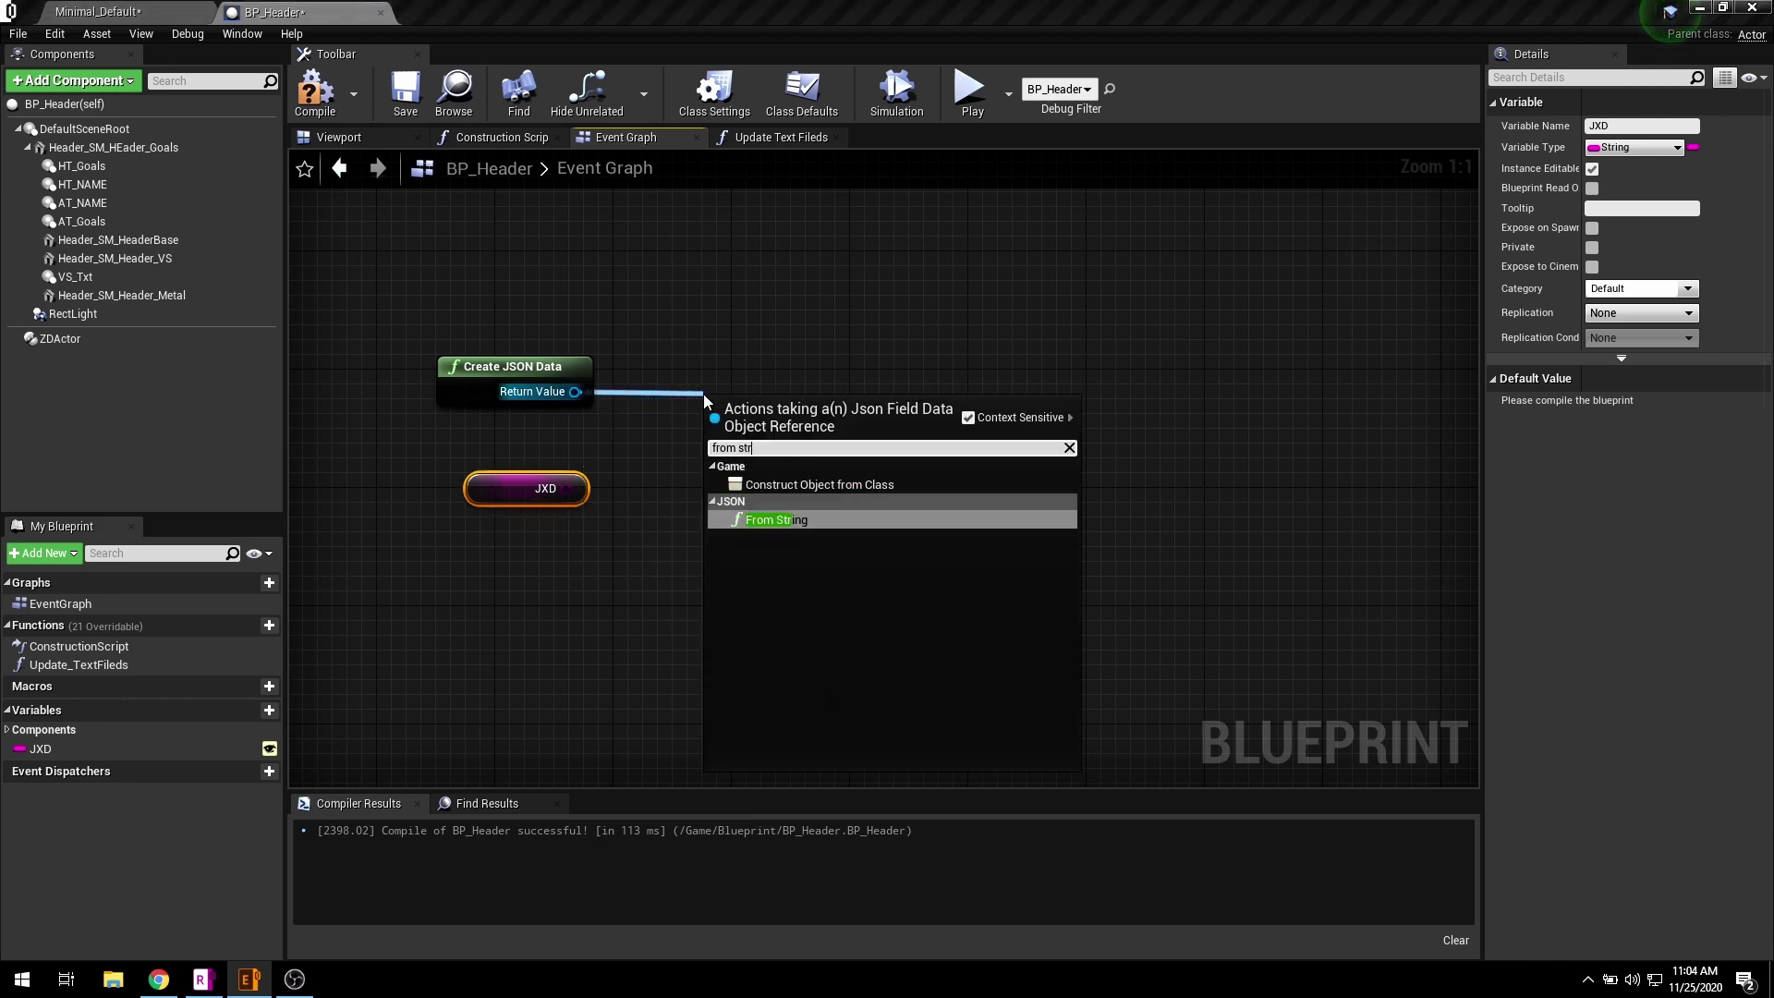
text(ing)
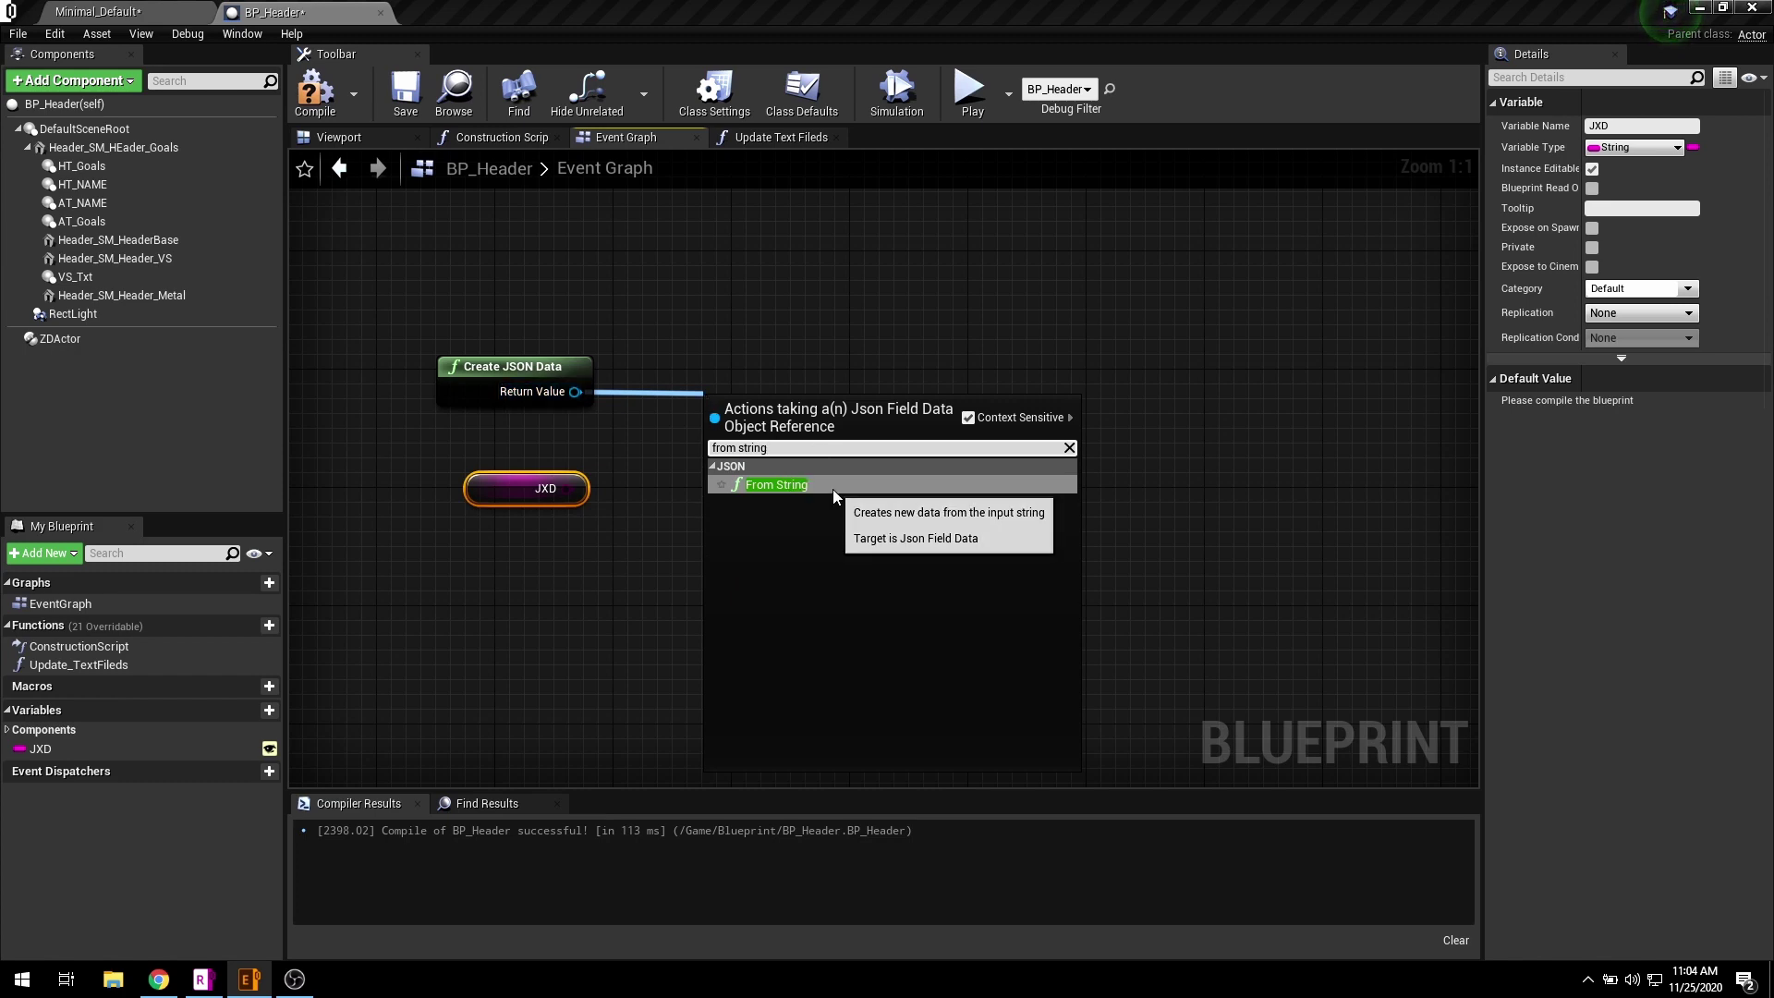
click(833, 490)
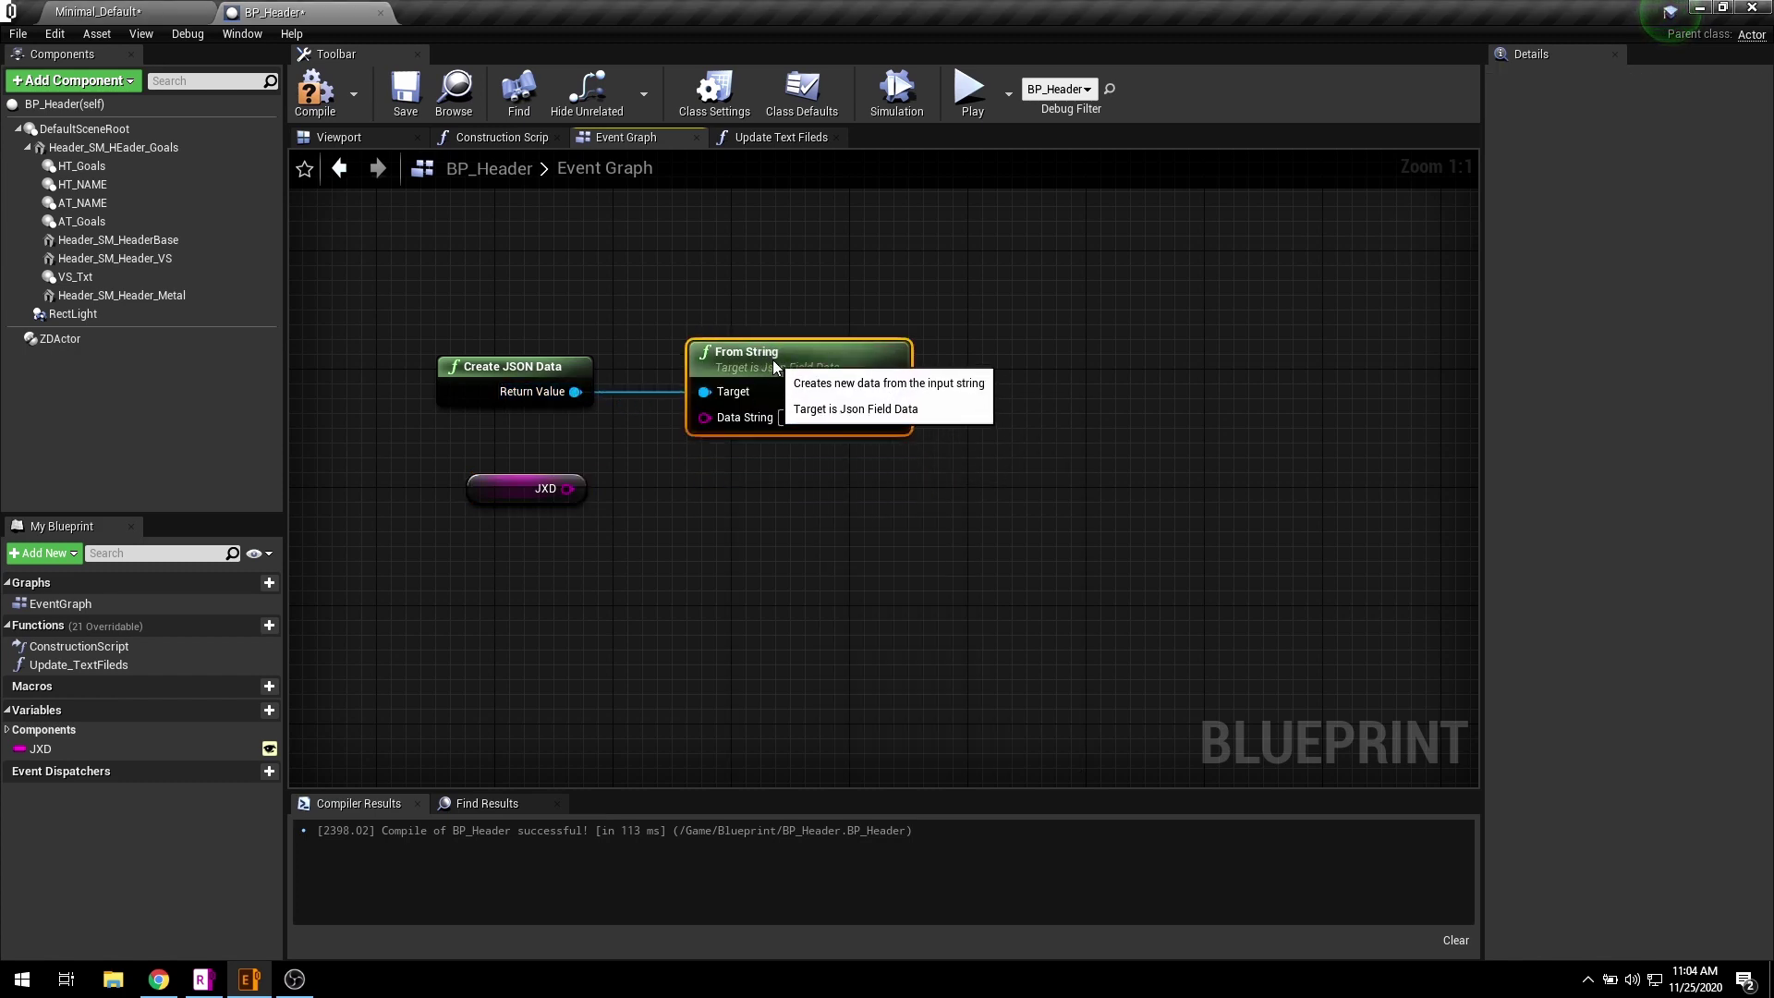
drag(567, 488, 638, 455)
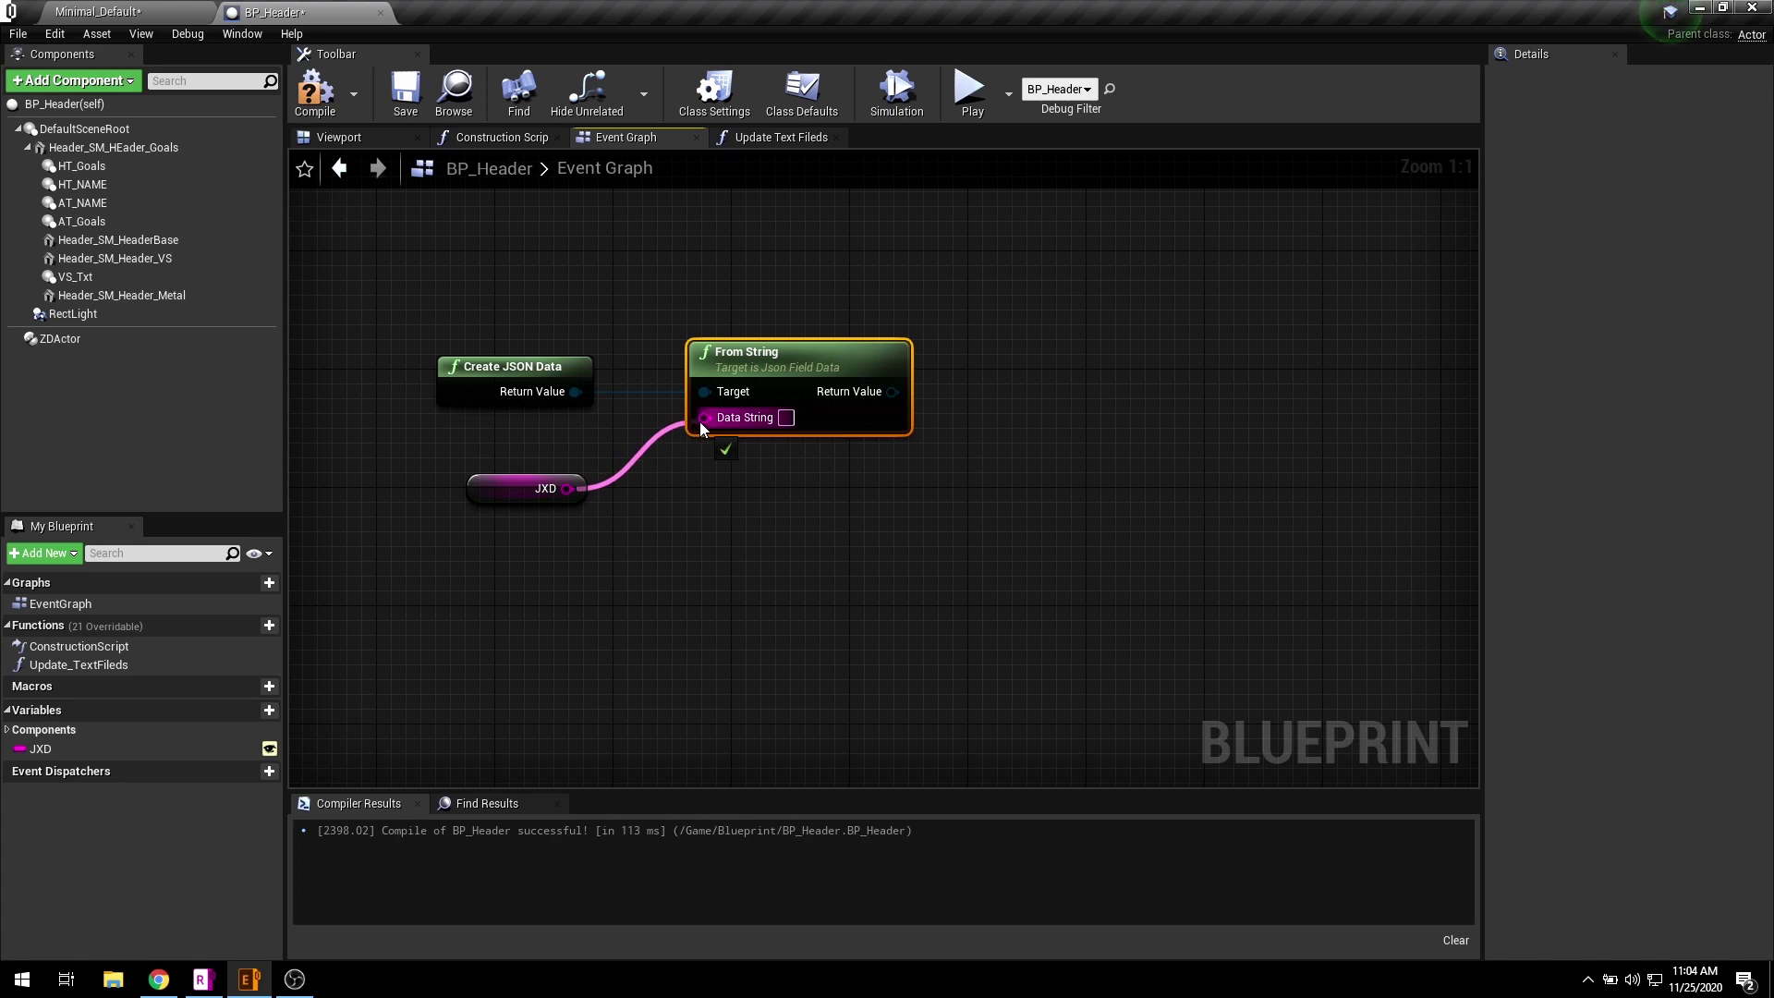
drag(700, 421, 701, 421)
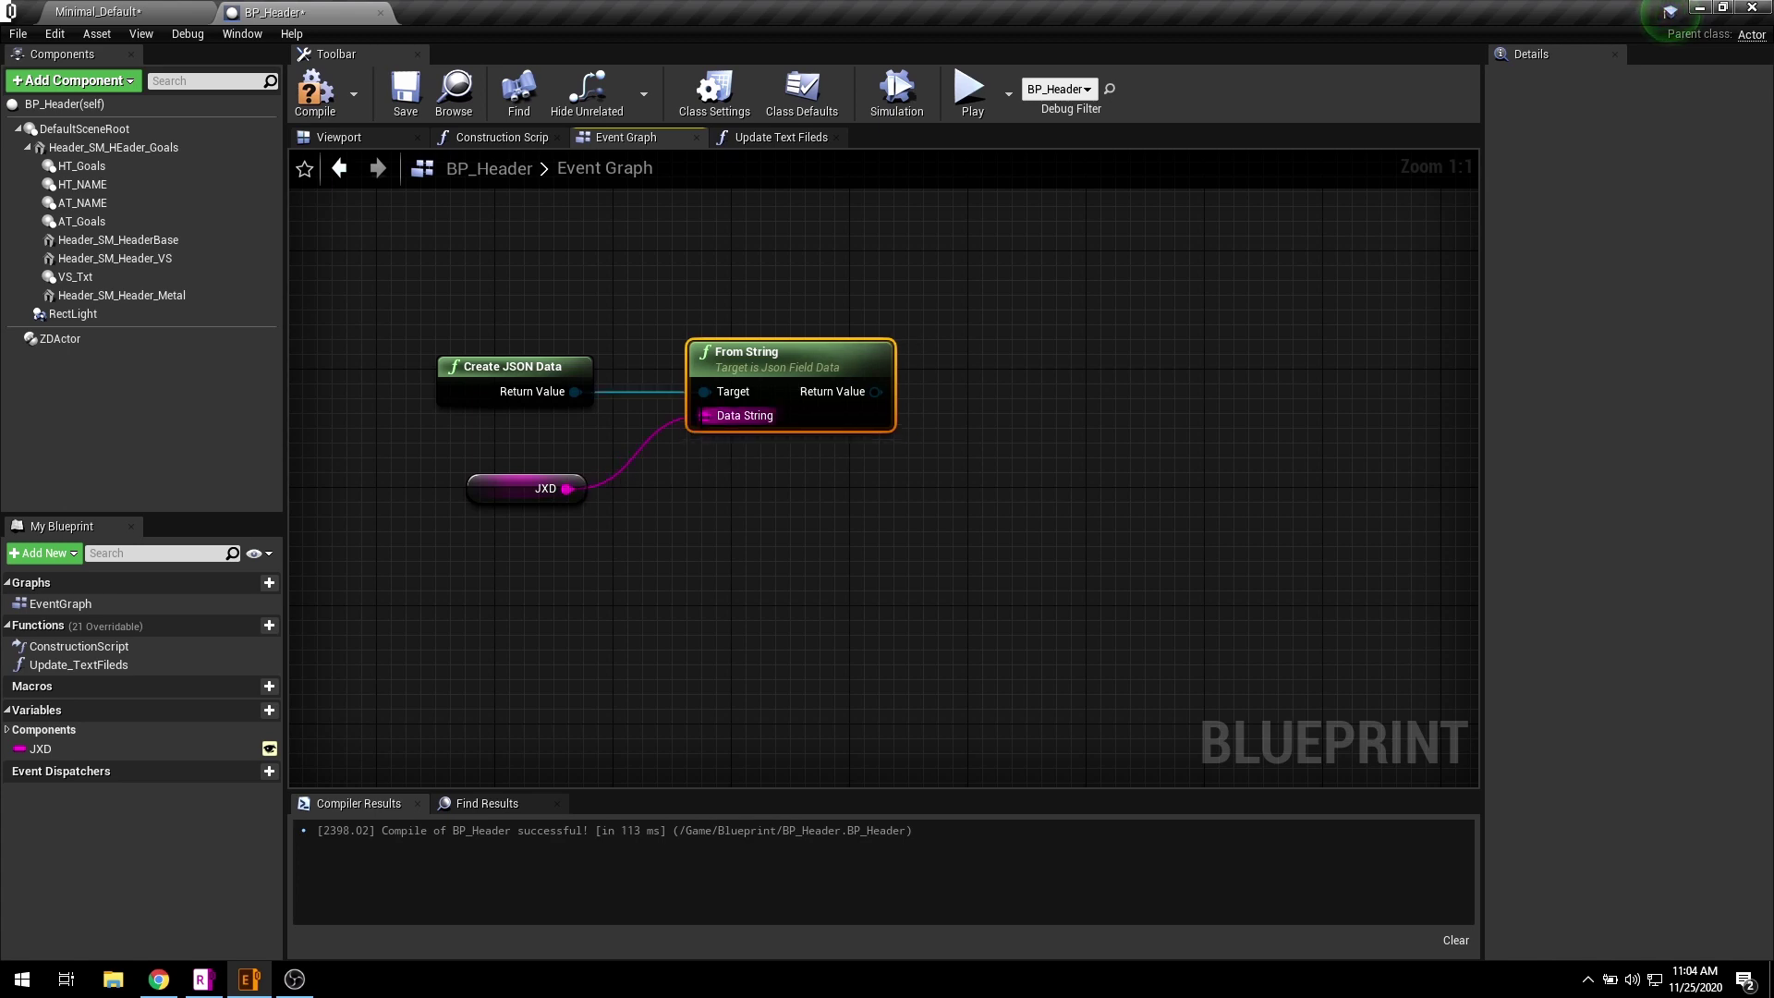
right_drag(753, 619, 727, 616)
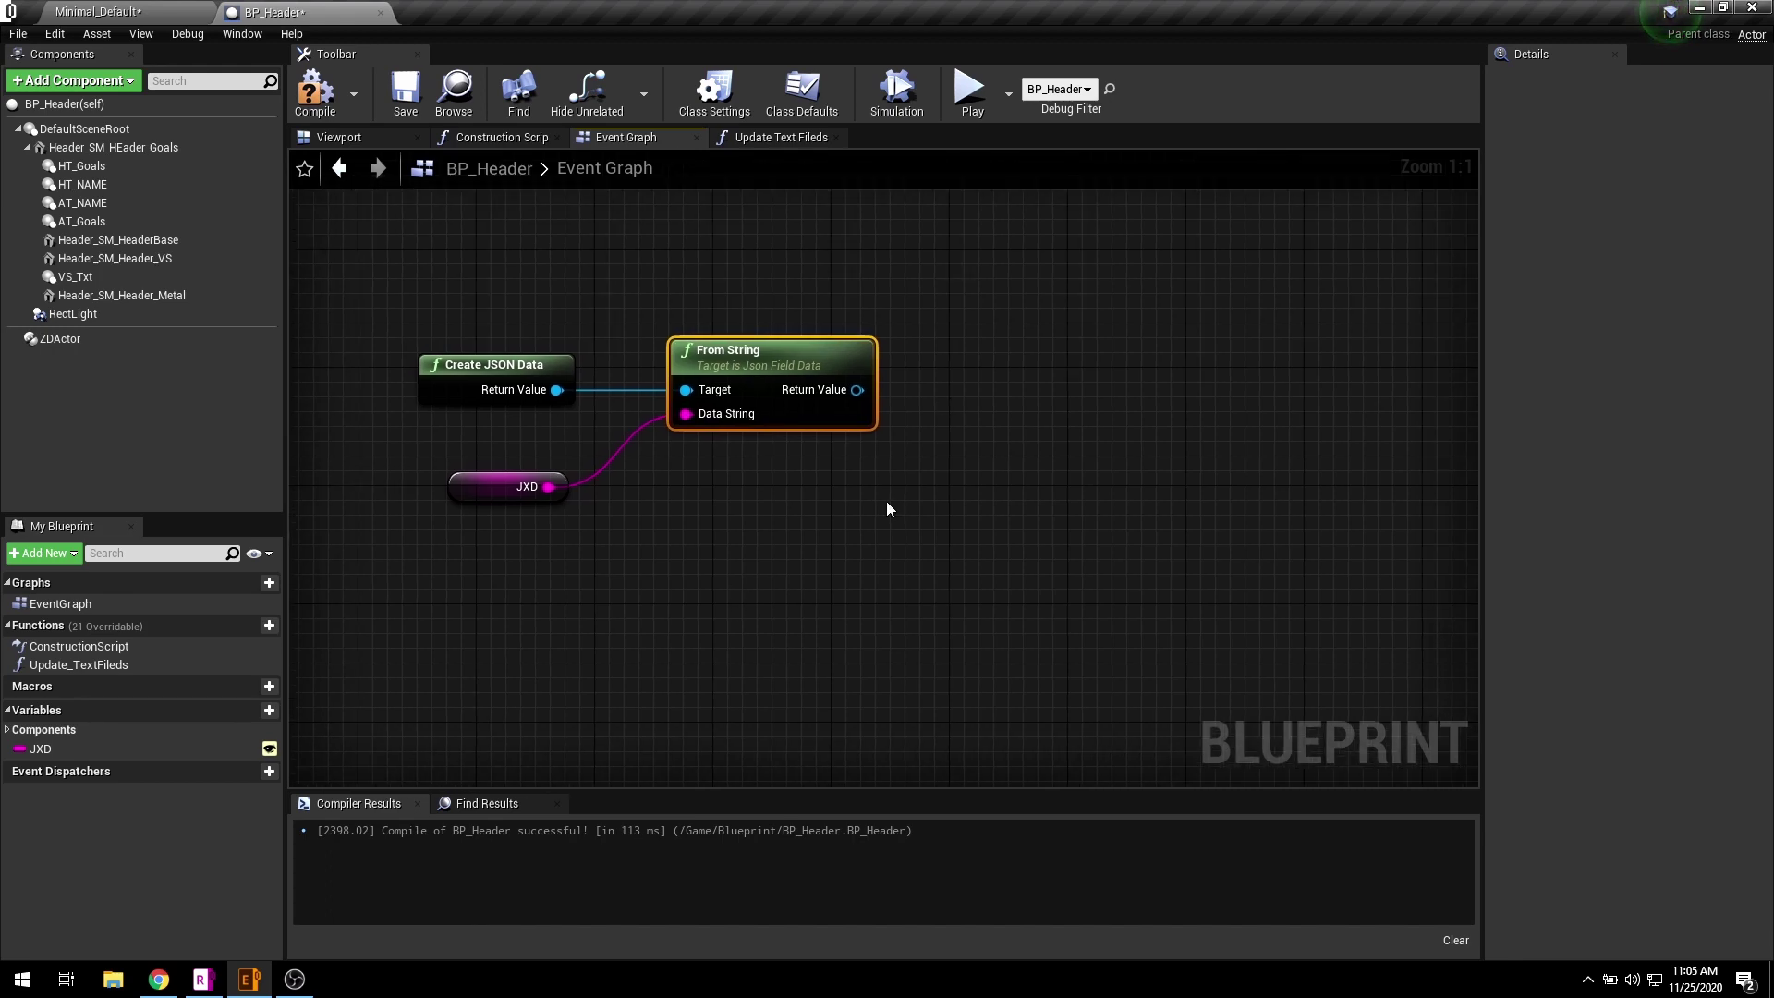
right_drag(885, 501, 854, 504)
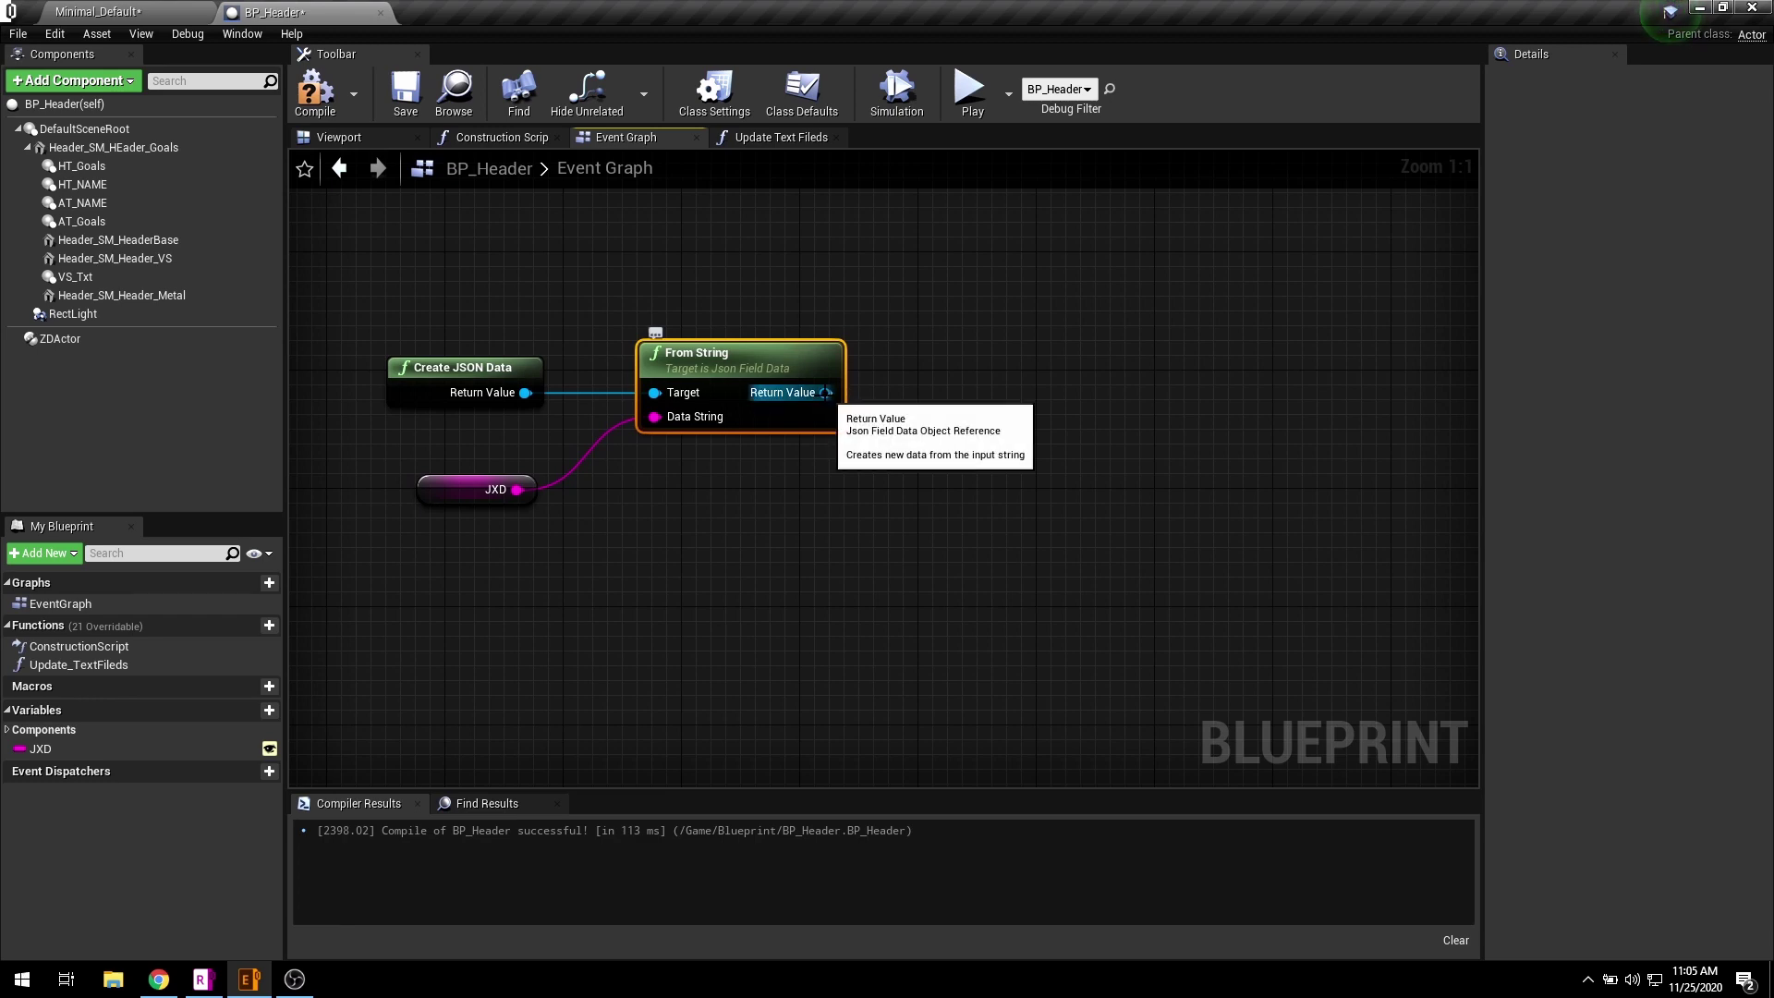
- Add a Get String Field node that takes the From String node's return value as its target
drag(825, 392, 1008, 390)
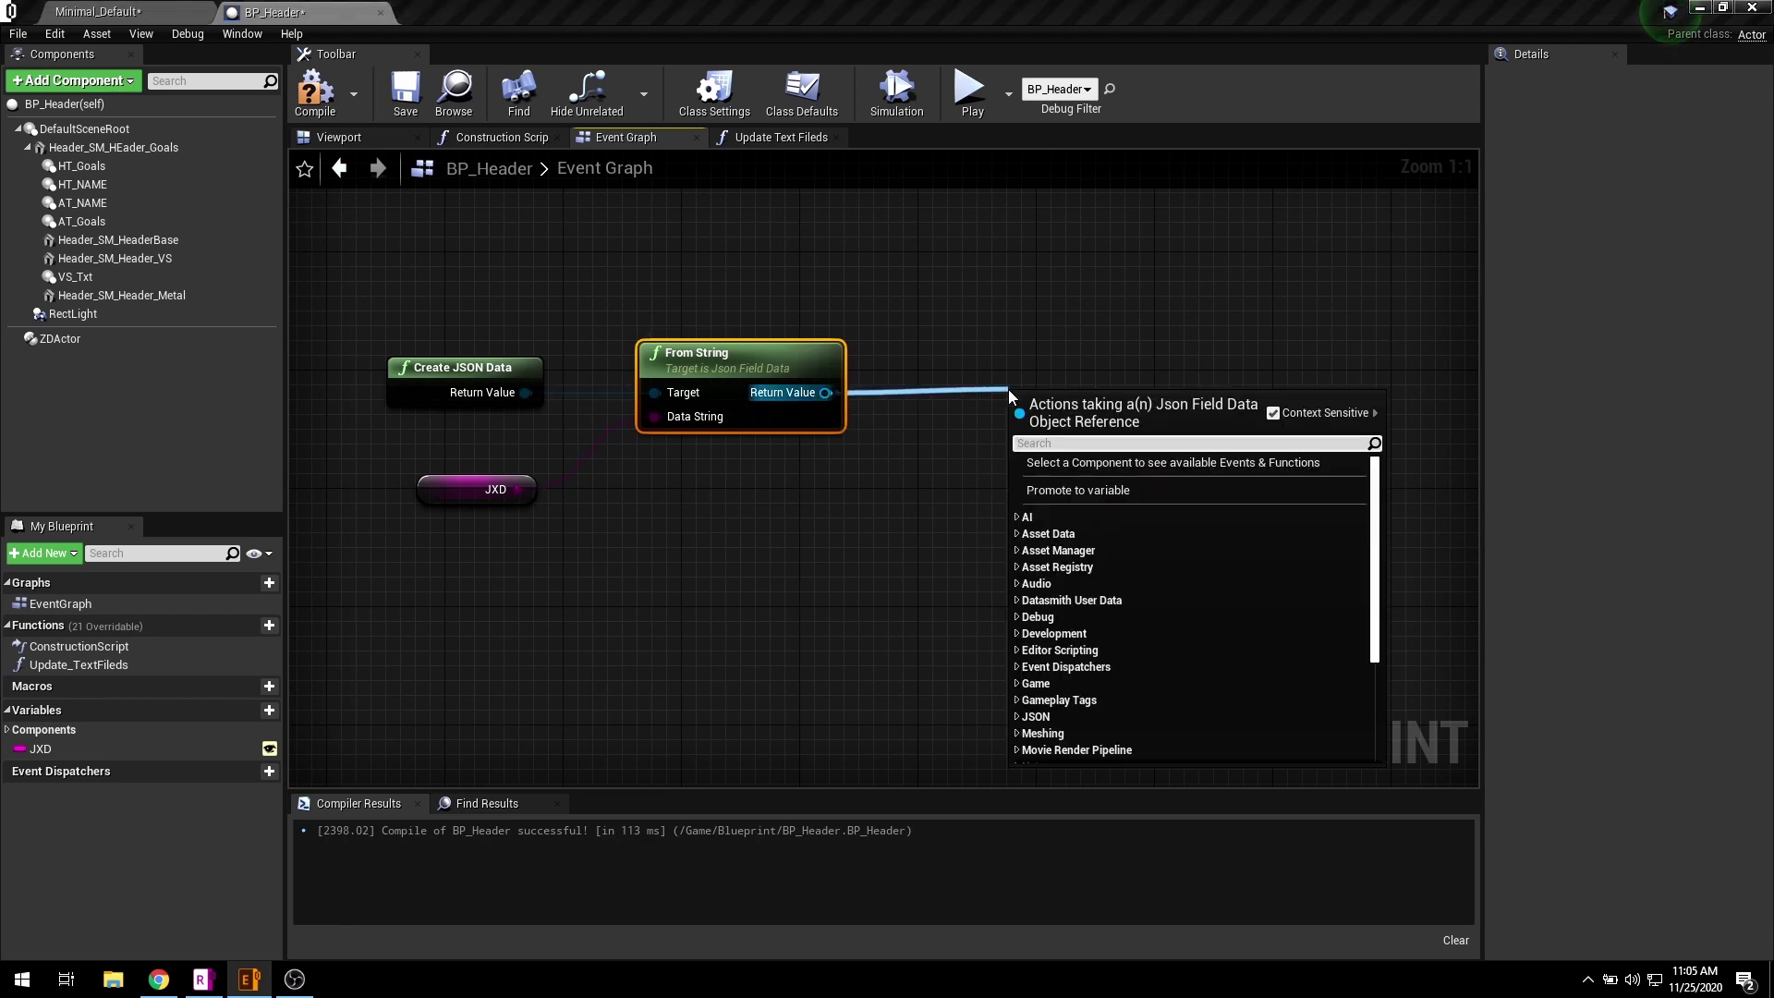
text(get stri)
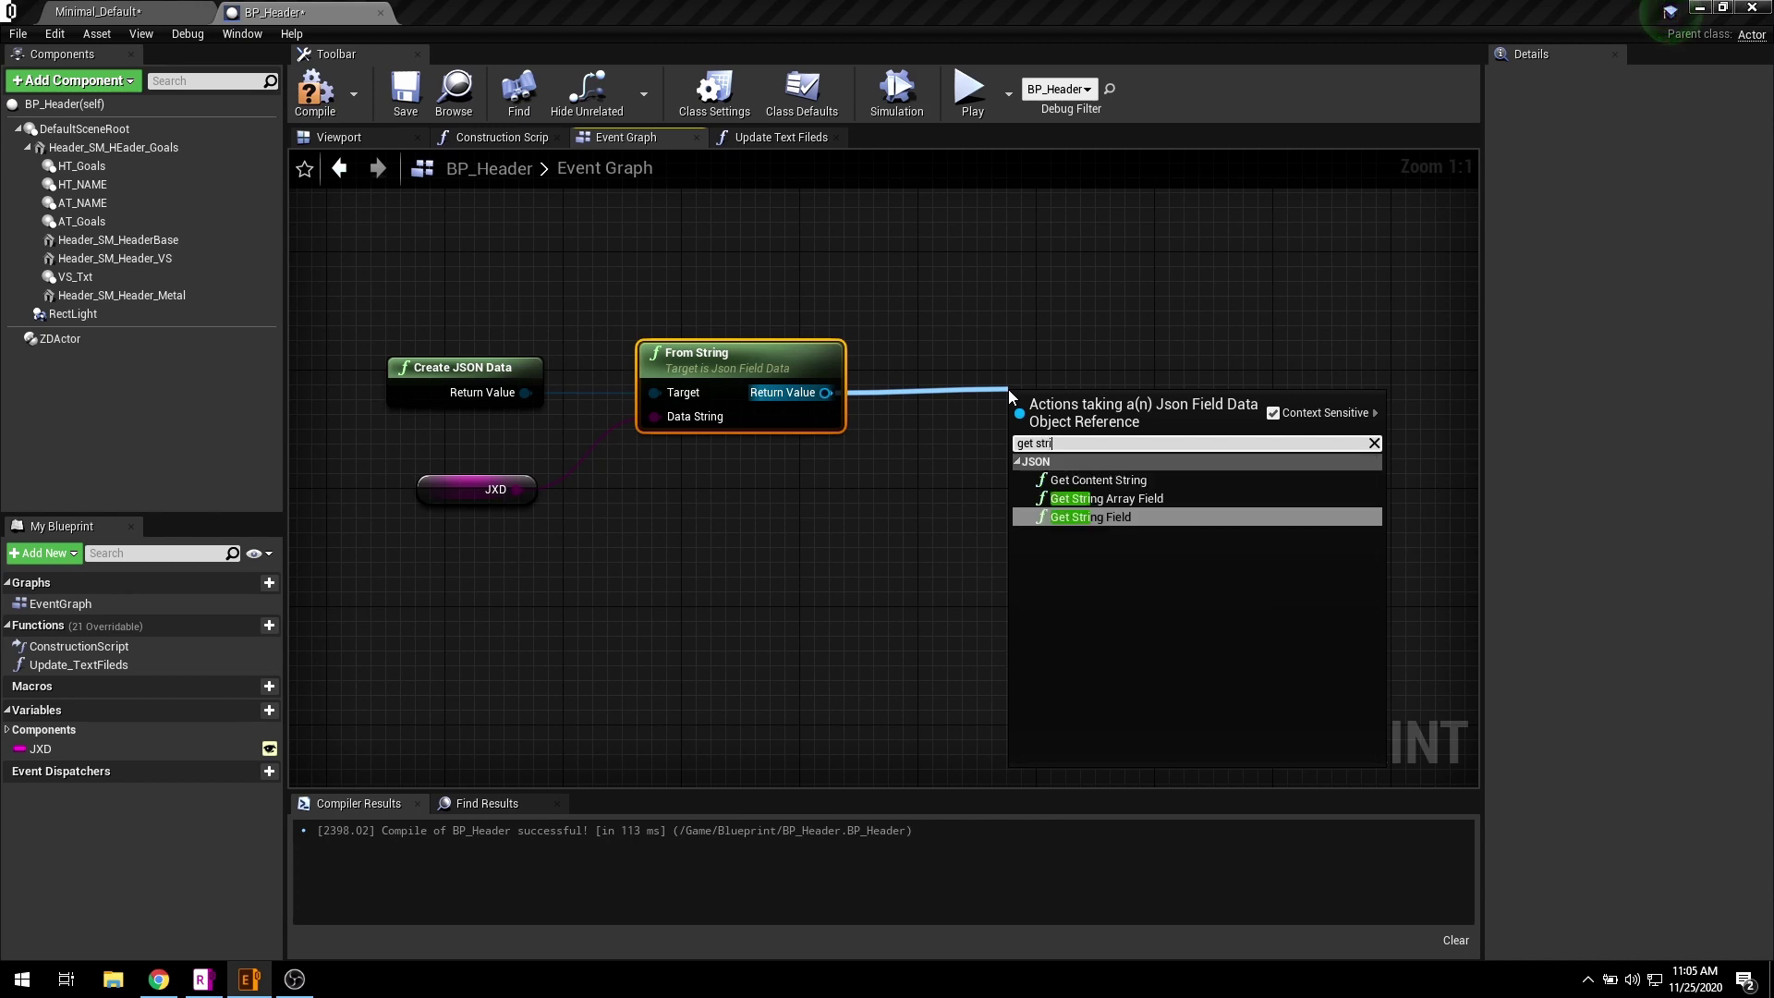
text(ng field)
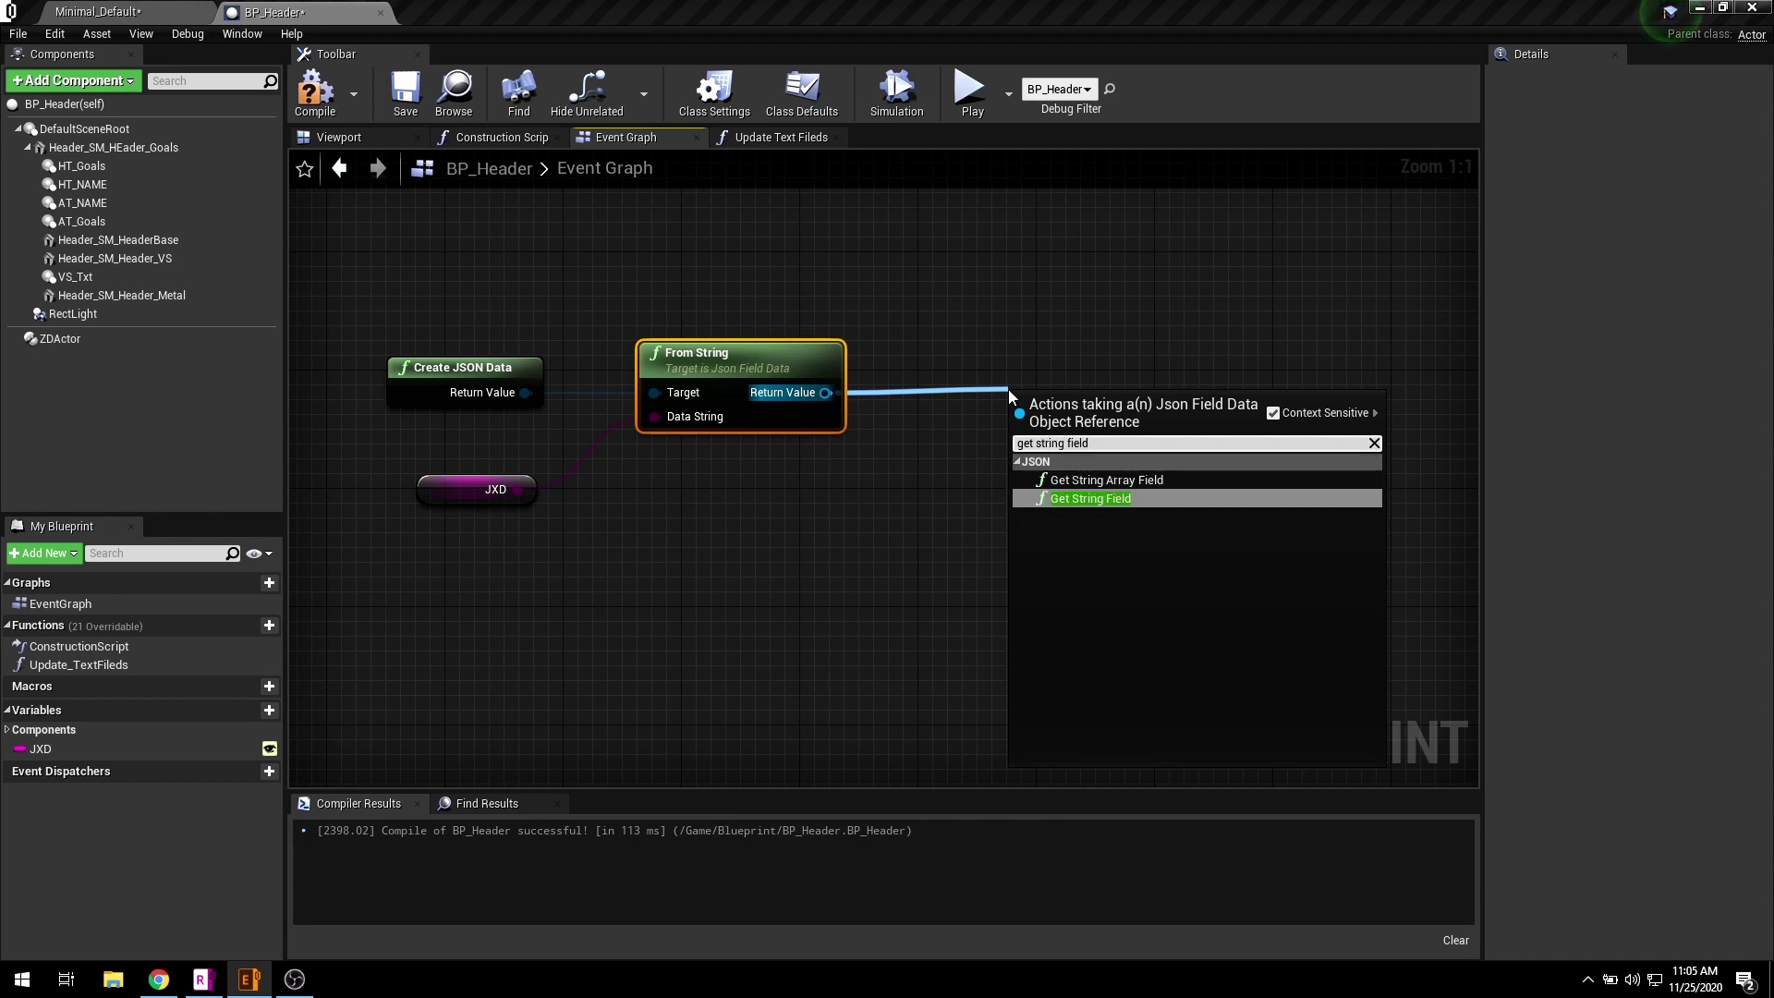
click(1113, 501)
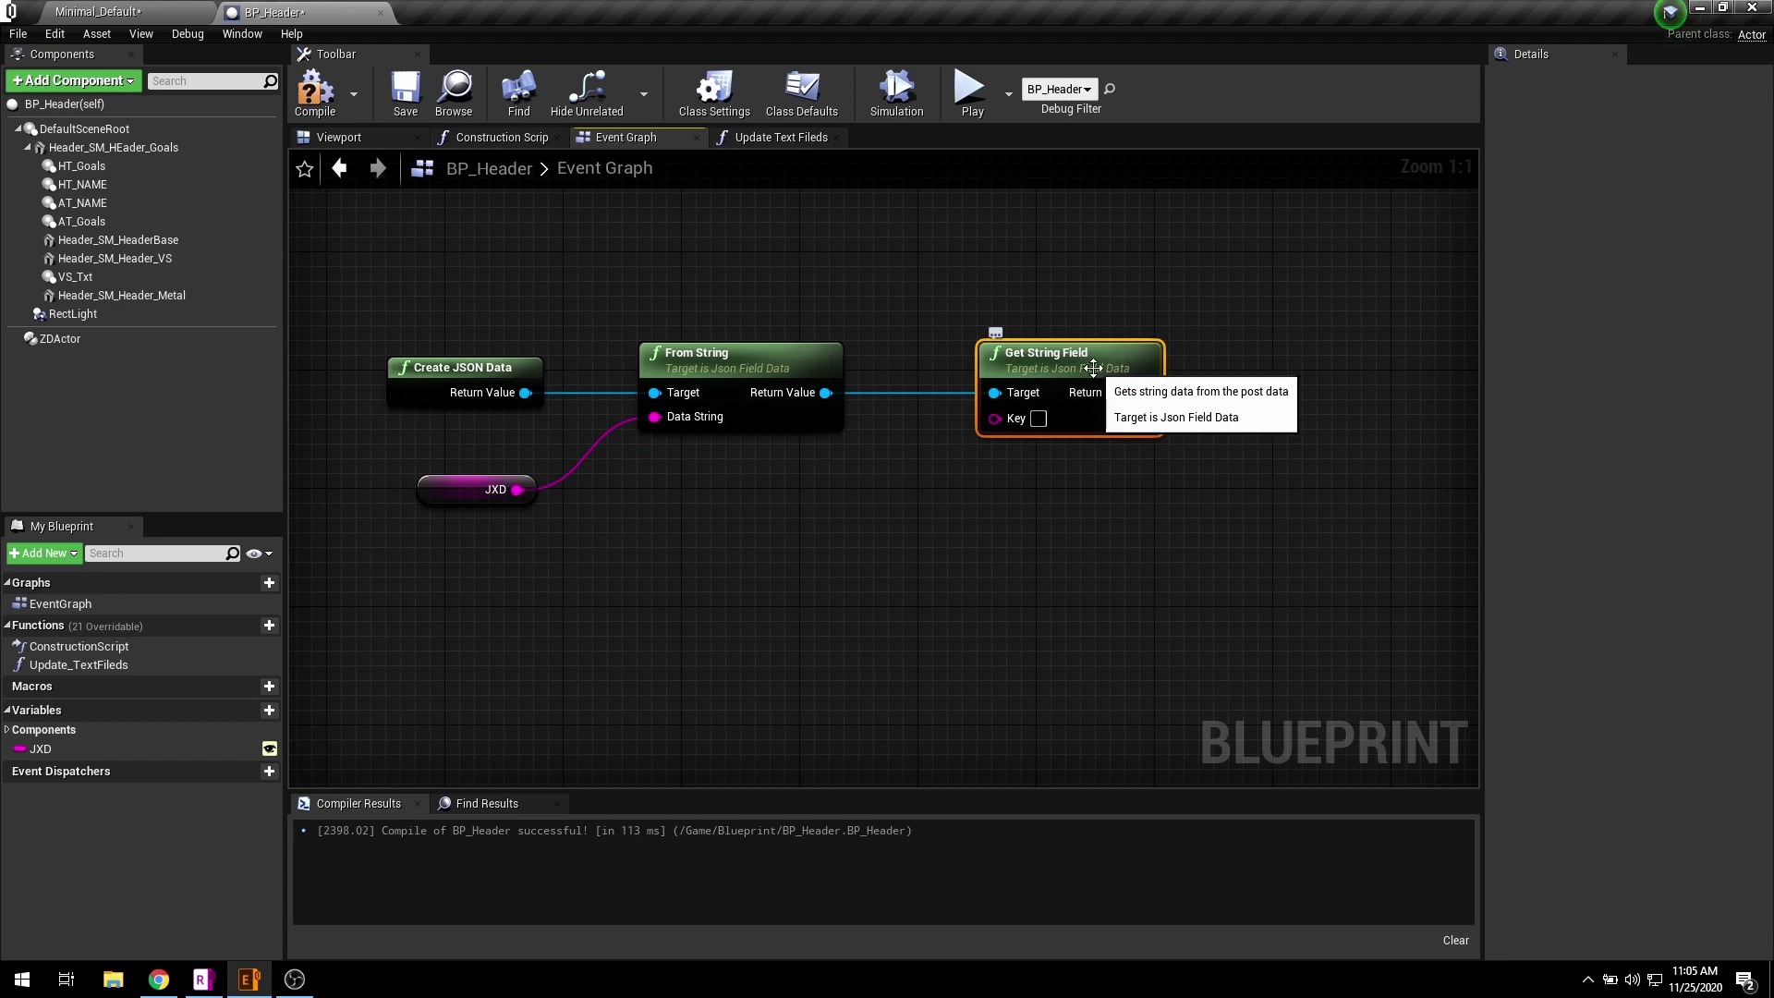
- Make two copies of the Get String Field node and stack them below the original
key(ctrl+w)
drag(1240, 427, 1122, 487)
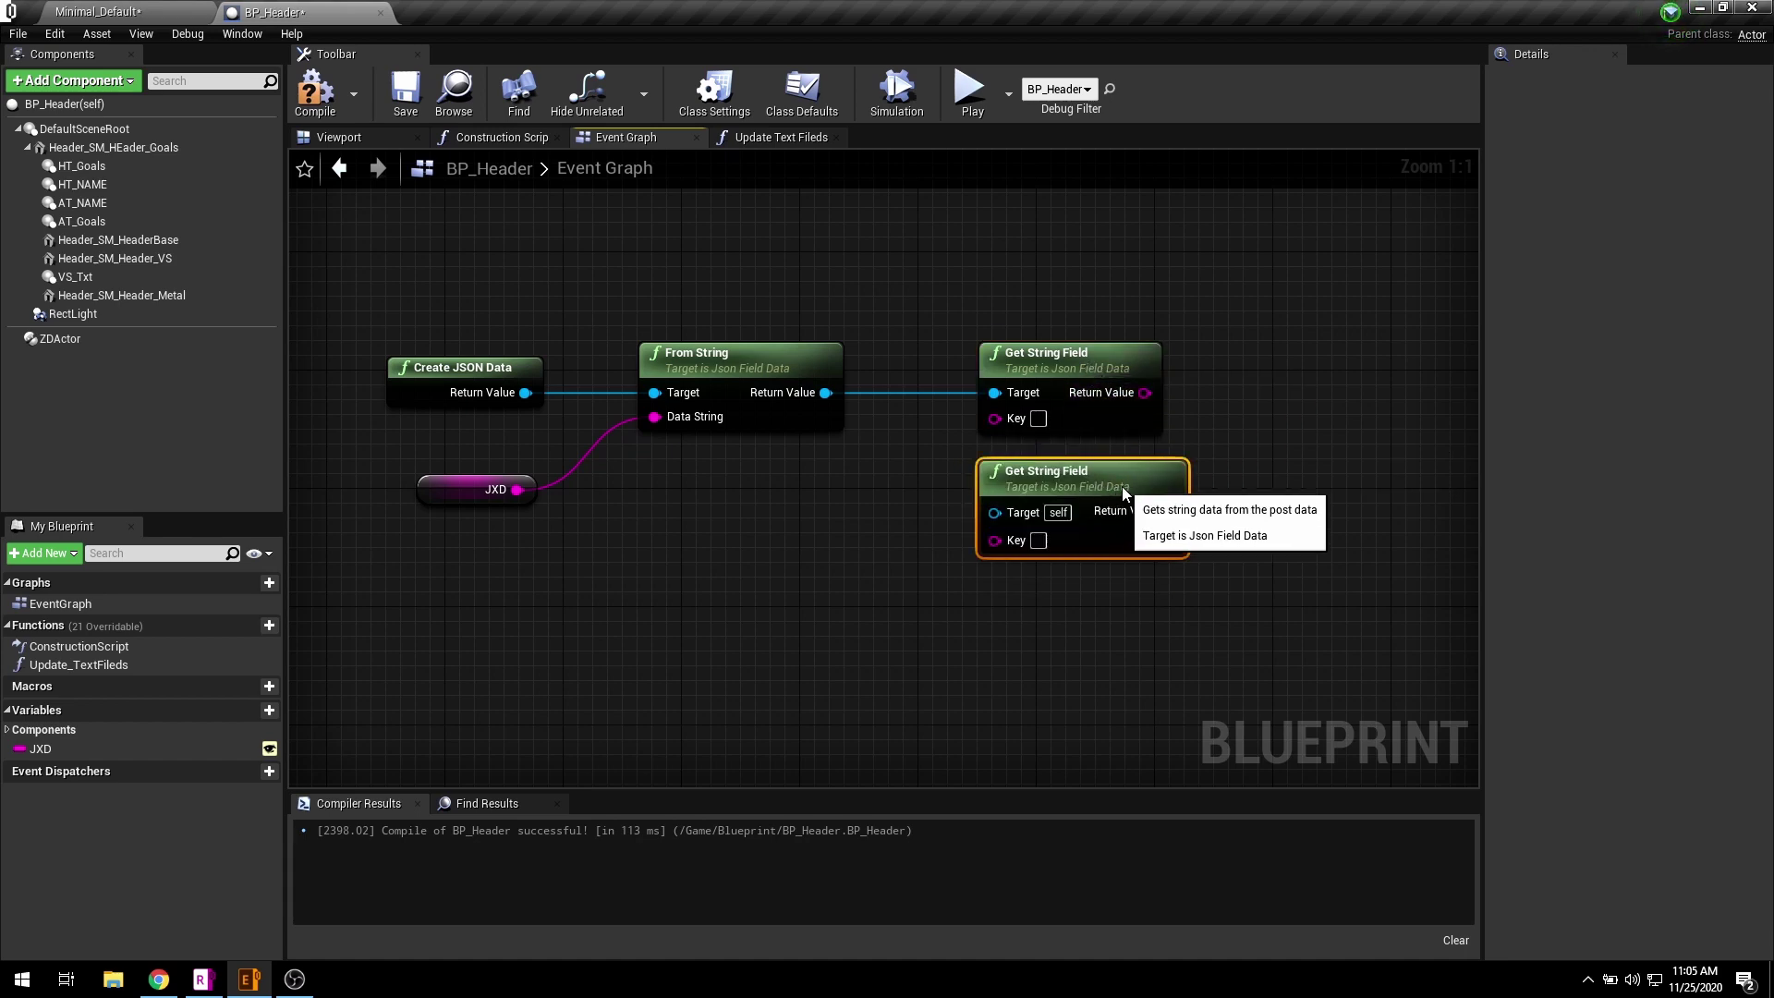
key(ctrl+w)
right_drag(1296, 539, 1245, 382)
drag(1244, 383, 1057, 446)
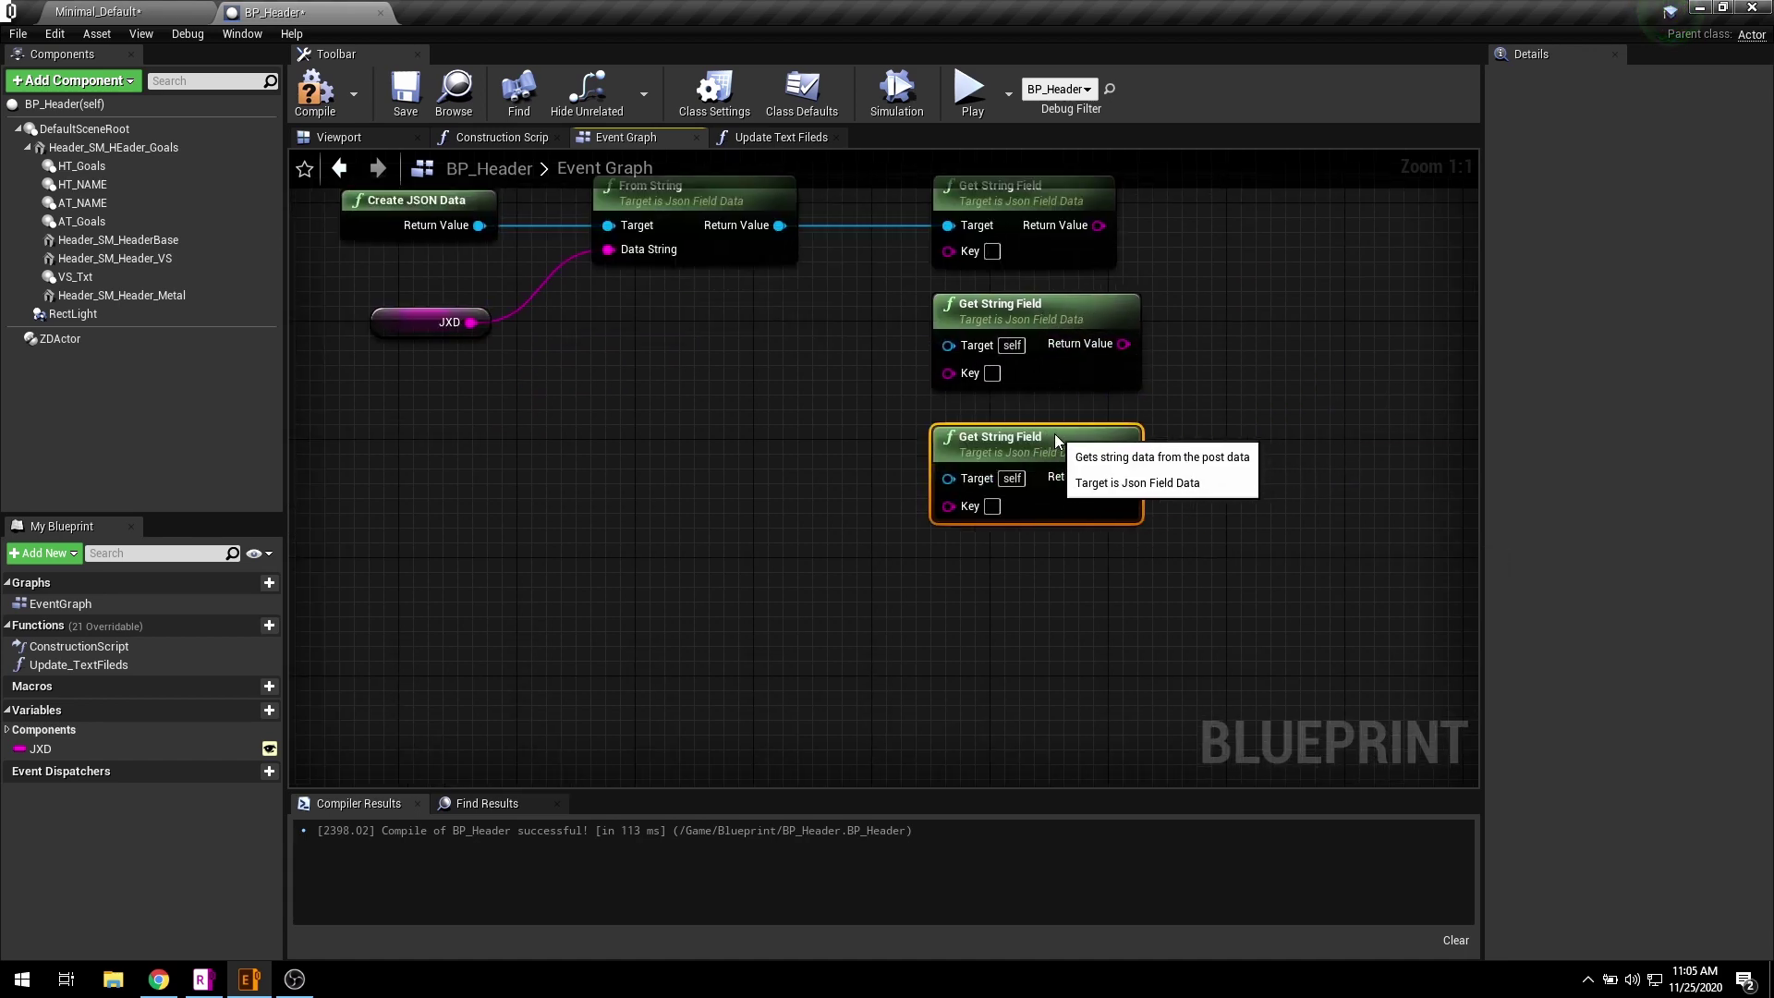
- Add a fourth Get String Field copy below the others and connect the From String return value to the copies' Target inputs
key(ctrl+v)
drag(1146, 562, 997, 591)
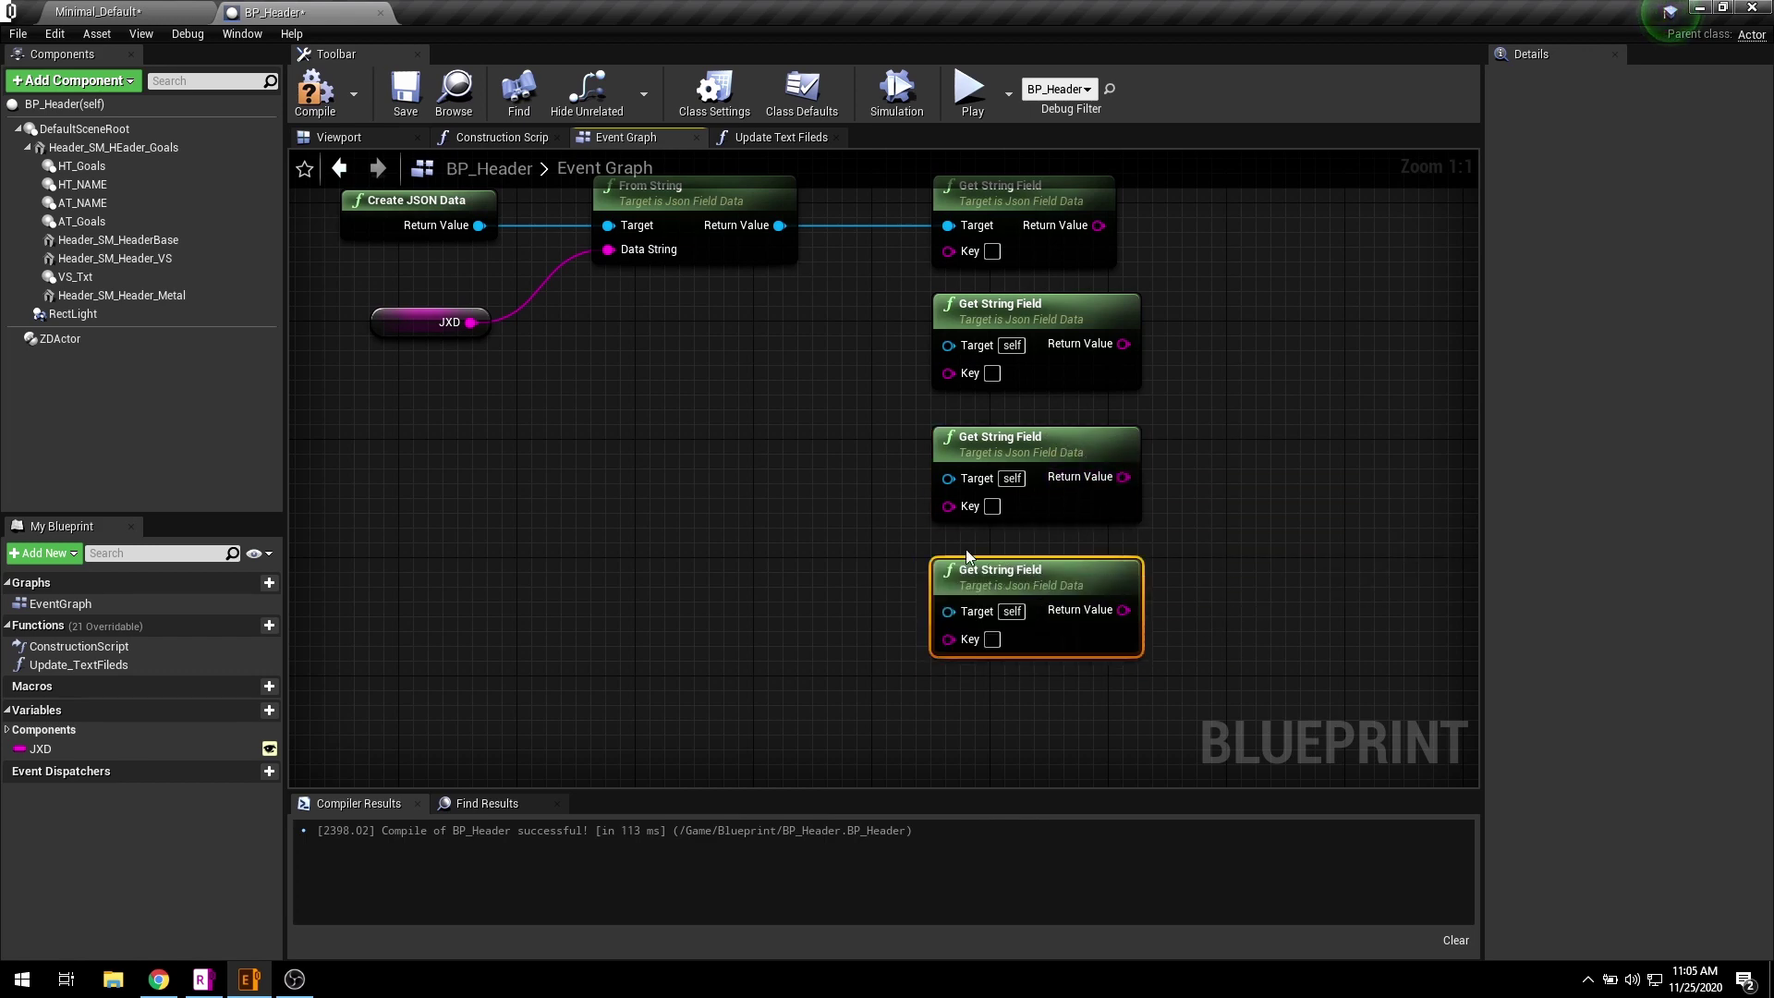
right_drag(967, 559, 966, 604)
drag(778, 272, 947, 391)
drag(779, 272, 947, 657)
- Set the keys of the first two Get String Field nodes to AT_Name and AT_Goals
right_drag(994, 304, 922, 334)
click(920, 329)
text(AT_Name)
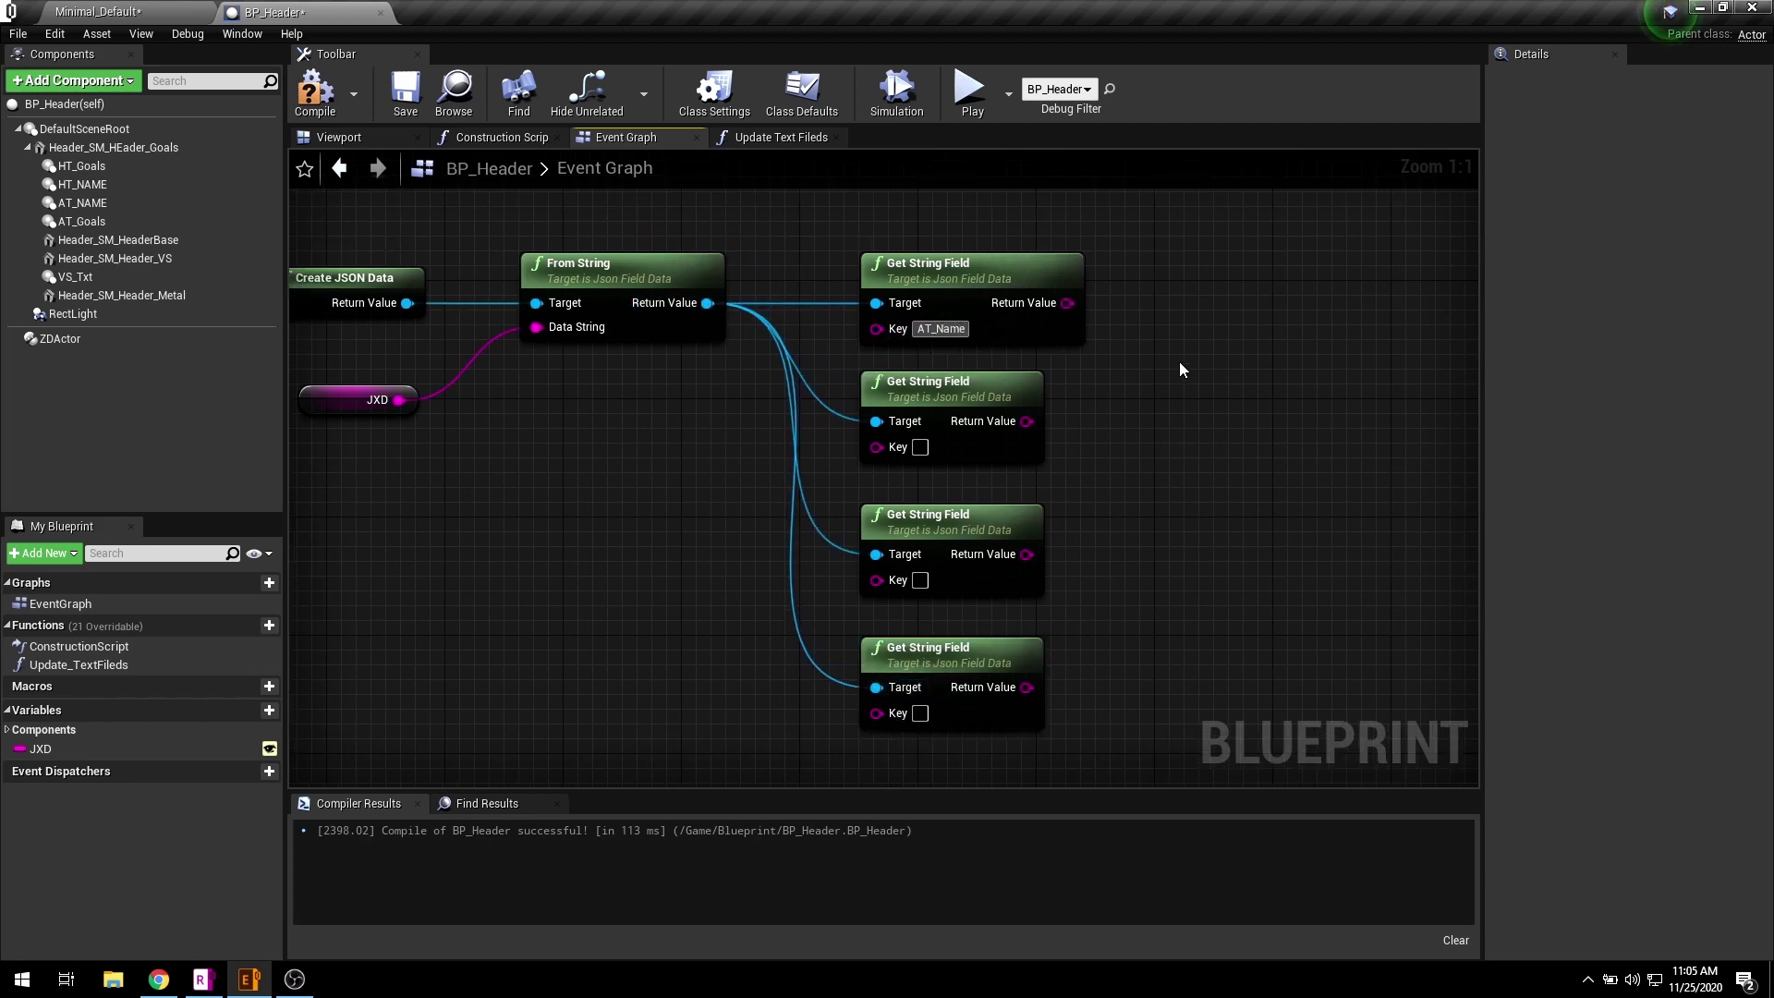
key(Return)
click(920, 447)
text(AT_Goals)
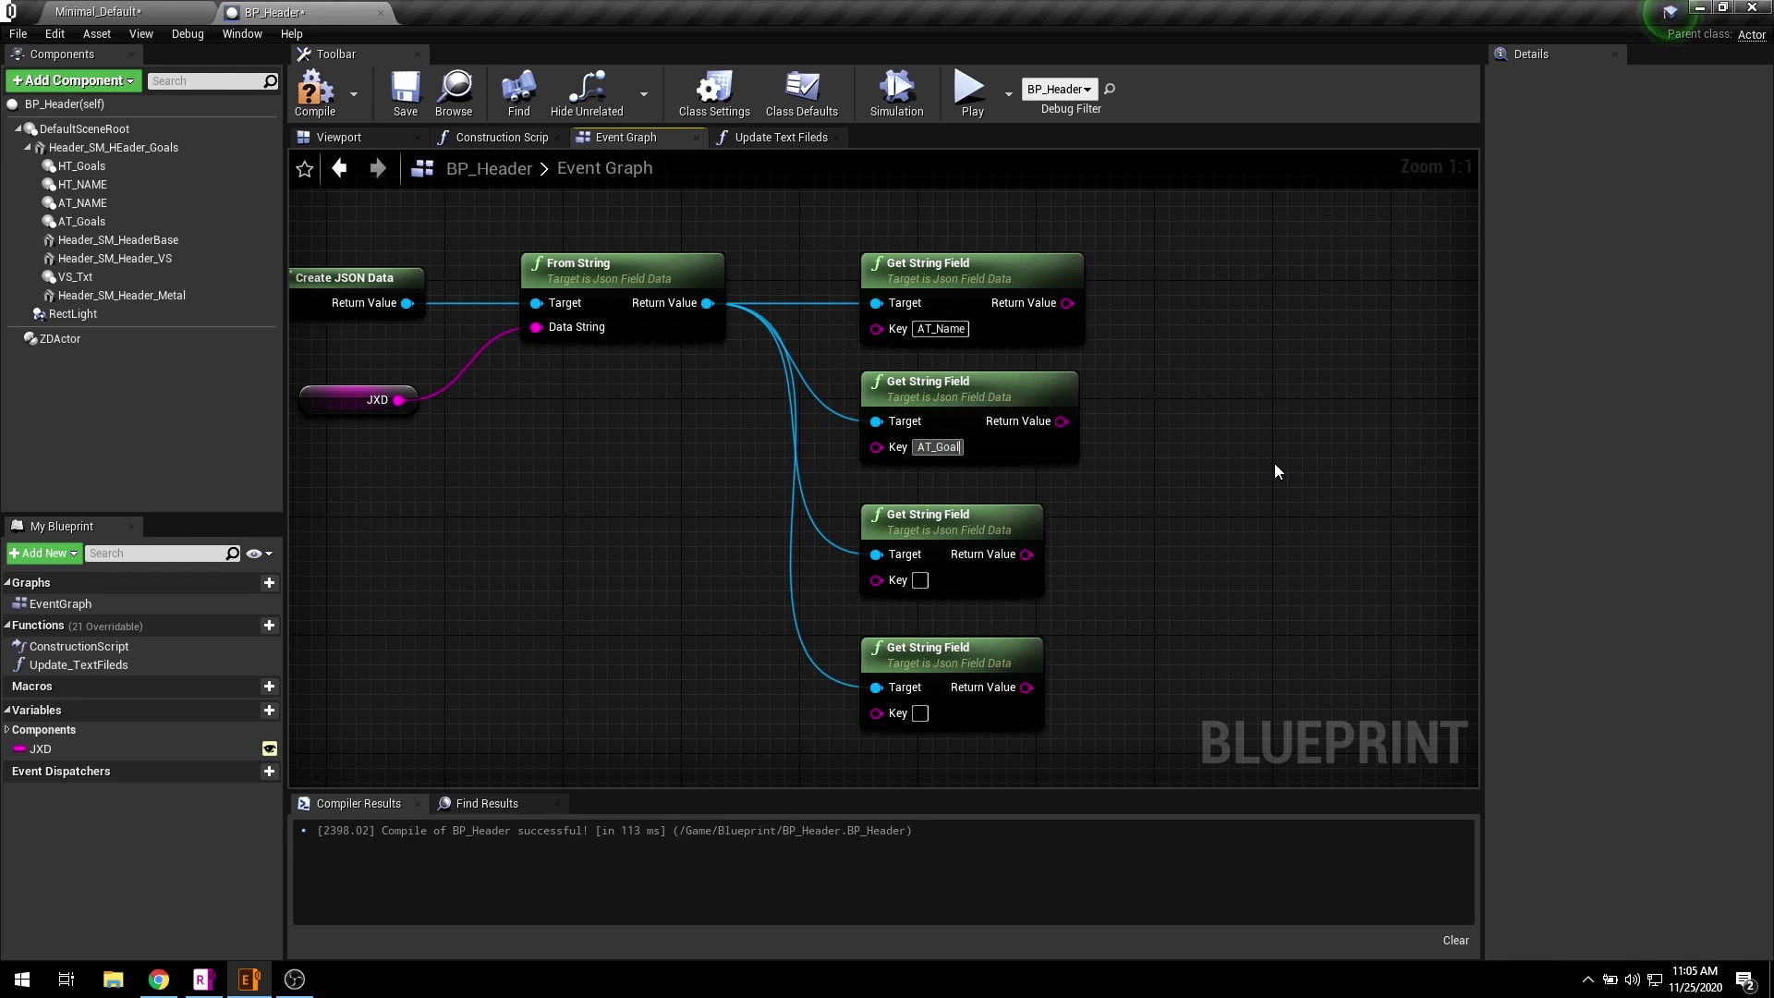
key(Return)
- Set the keys of the last two Get String Field nodes to HT_Name and HT_Goals
click(921, 581)
text(HT_Name)
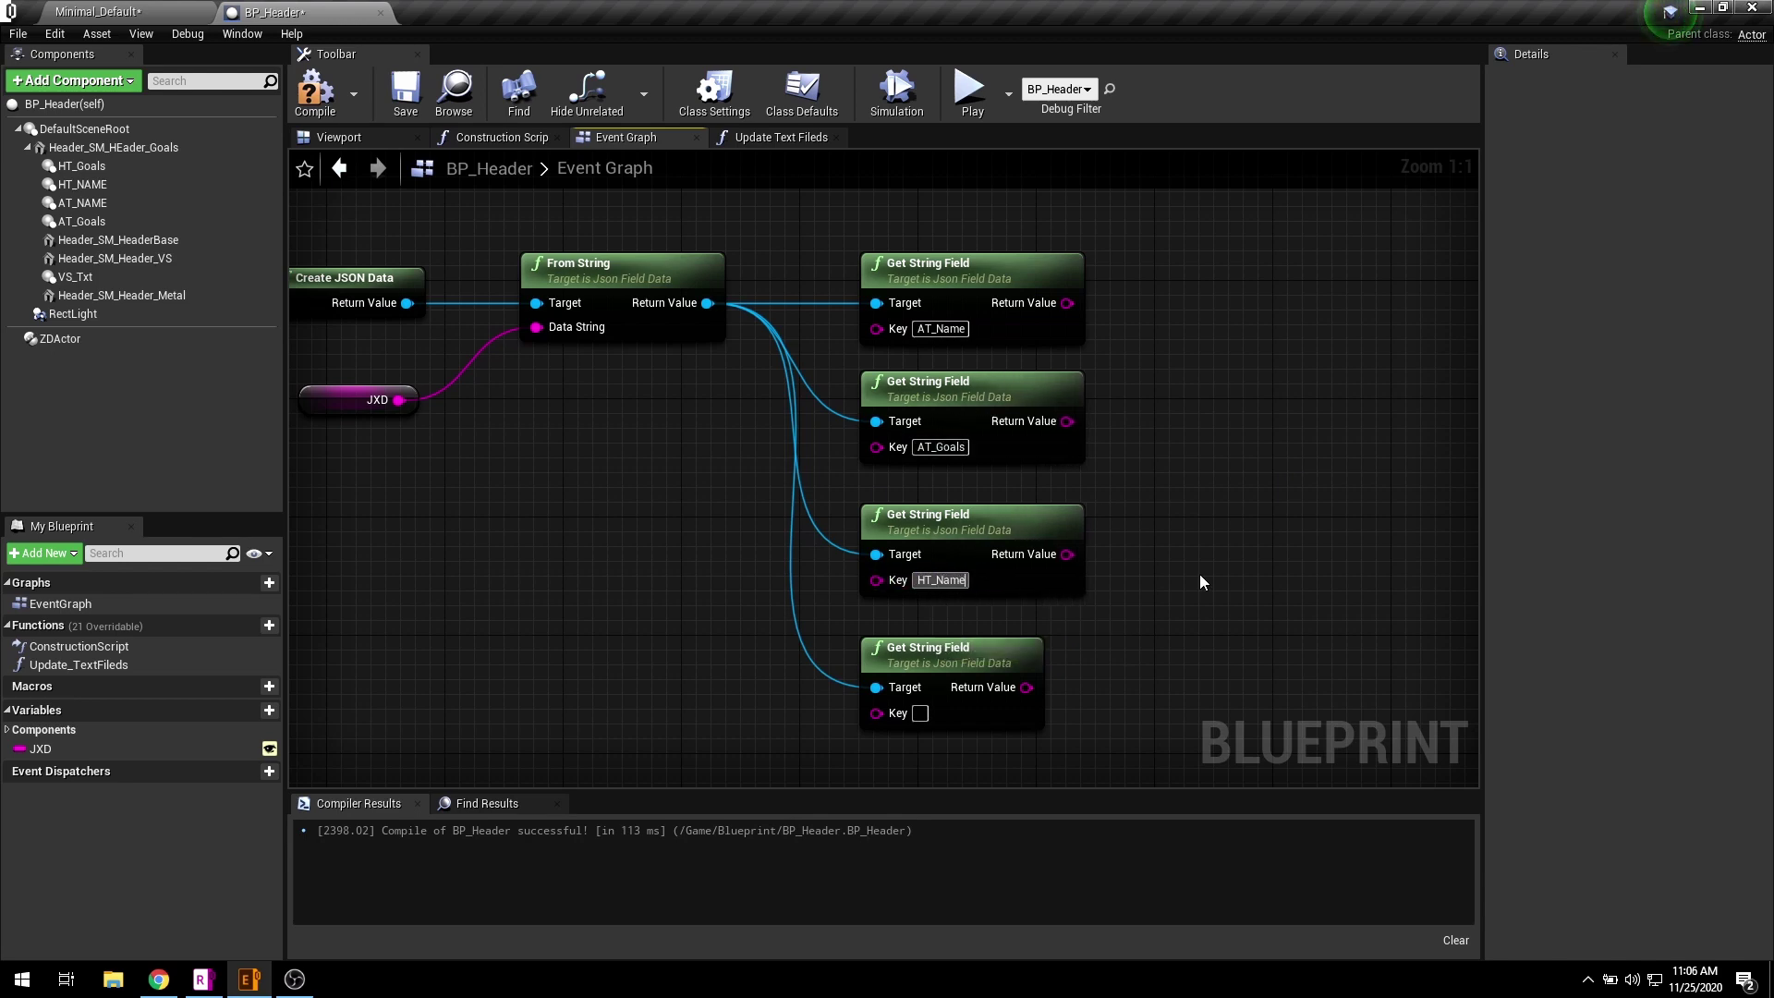
key(Return)
click(921, 714)
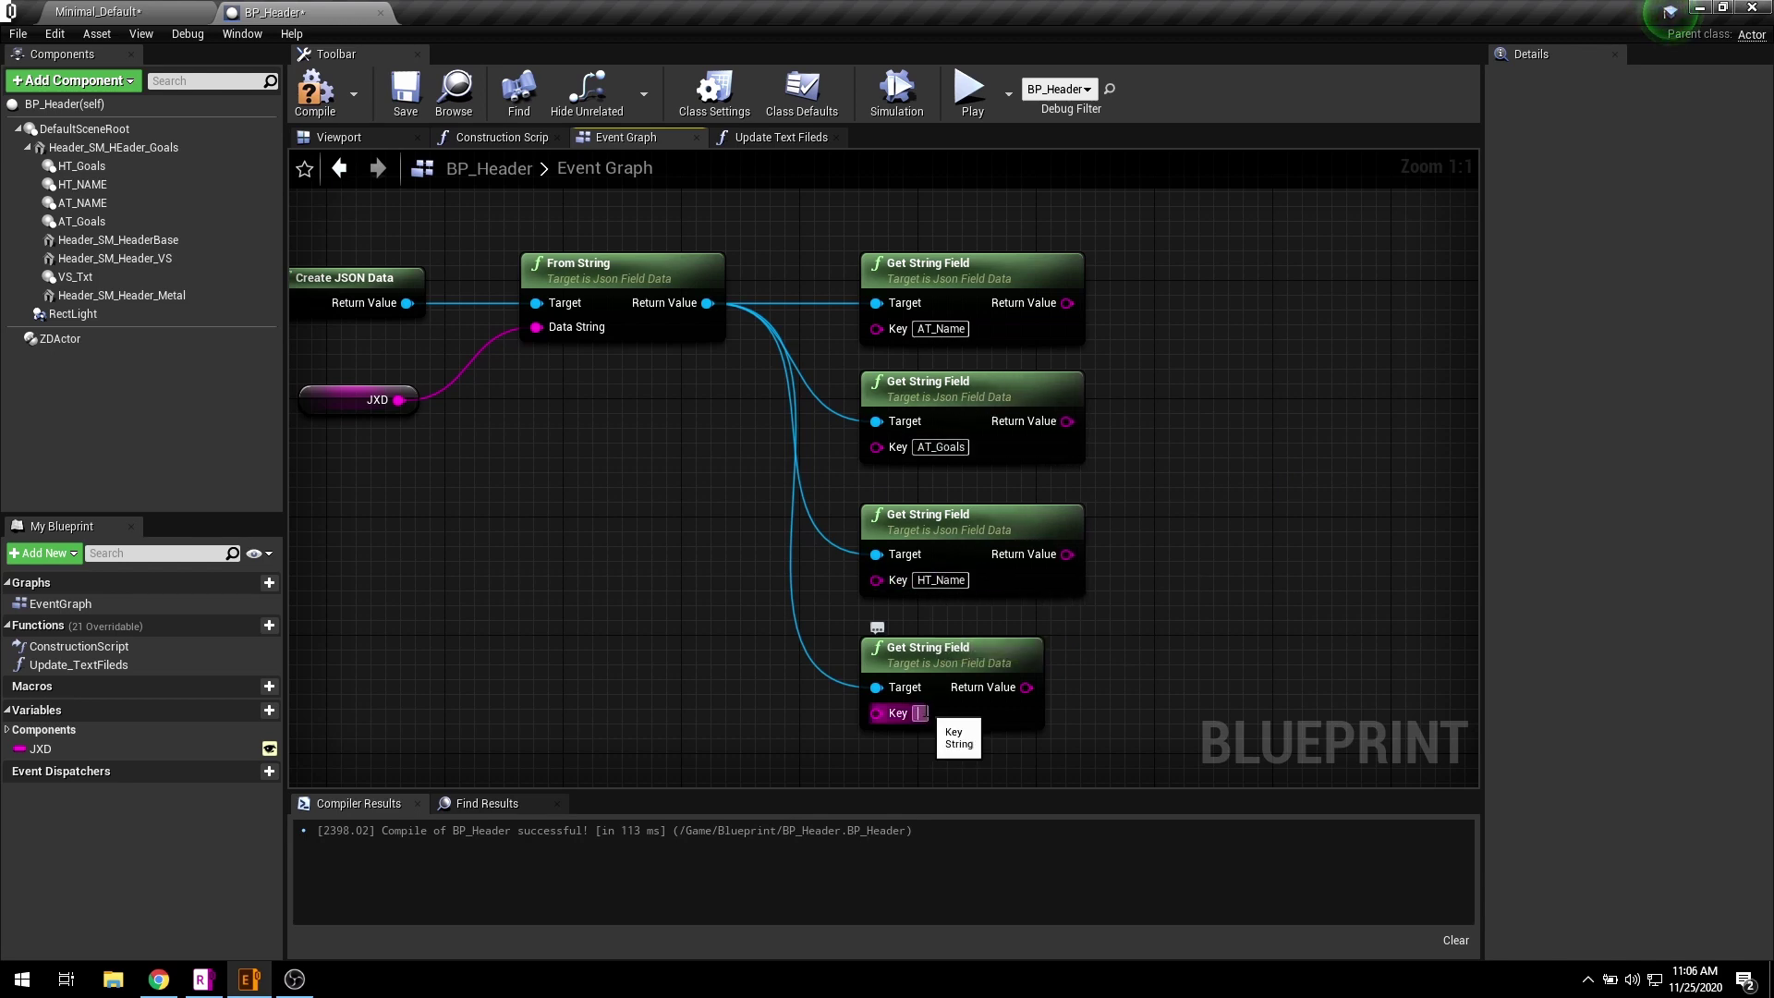
text(HT_Goals)
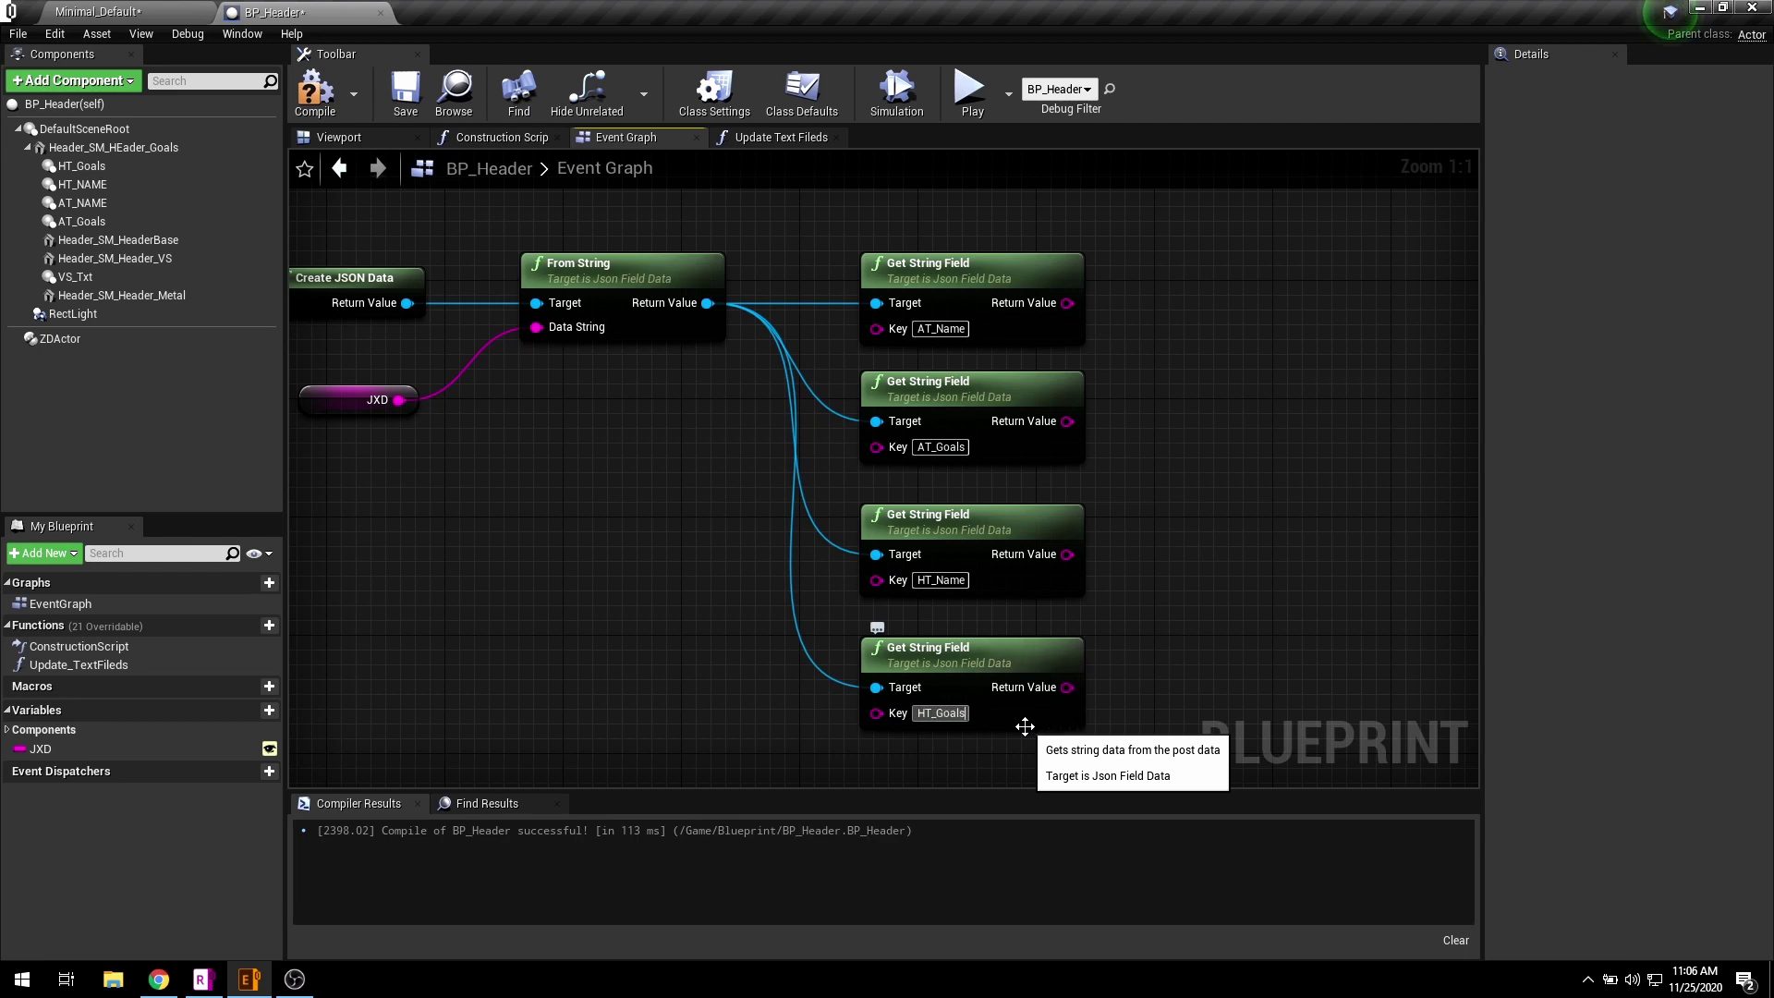
key(Return)
- Review the inputs of the Update Text Fileds function and return to the event graph
mouse_move(1169, 563)
right_down()
mouse_move(1106, 546)
mouse_move(1169, 558)
right_up()
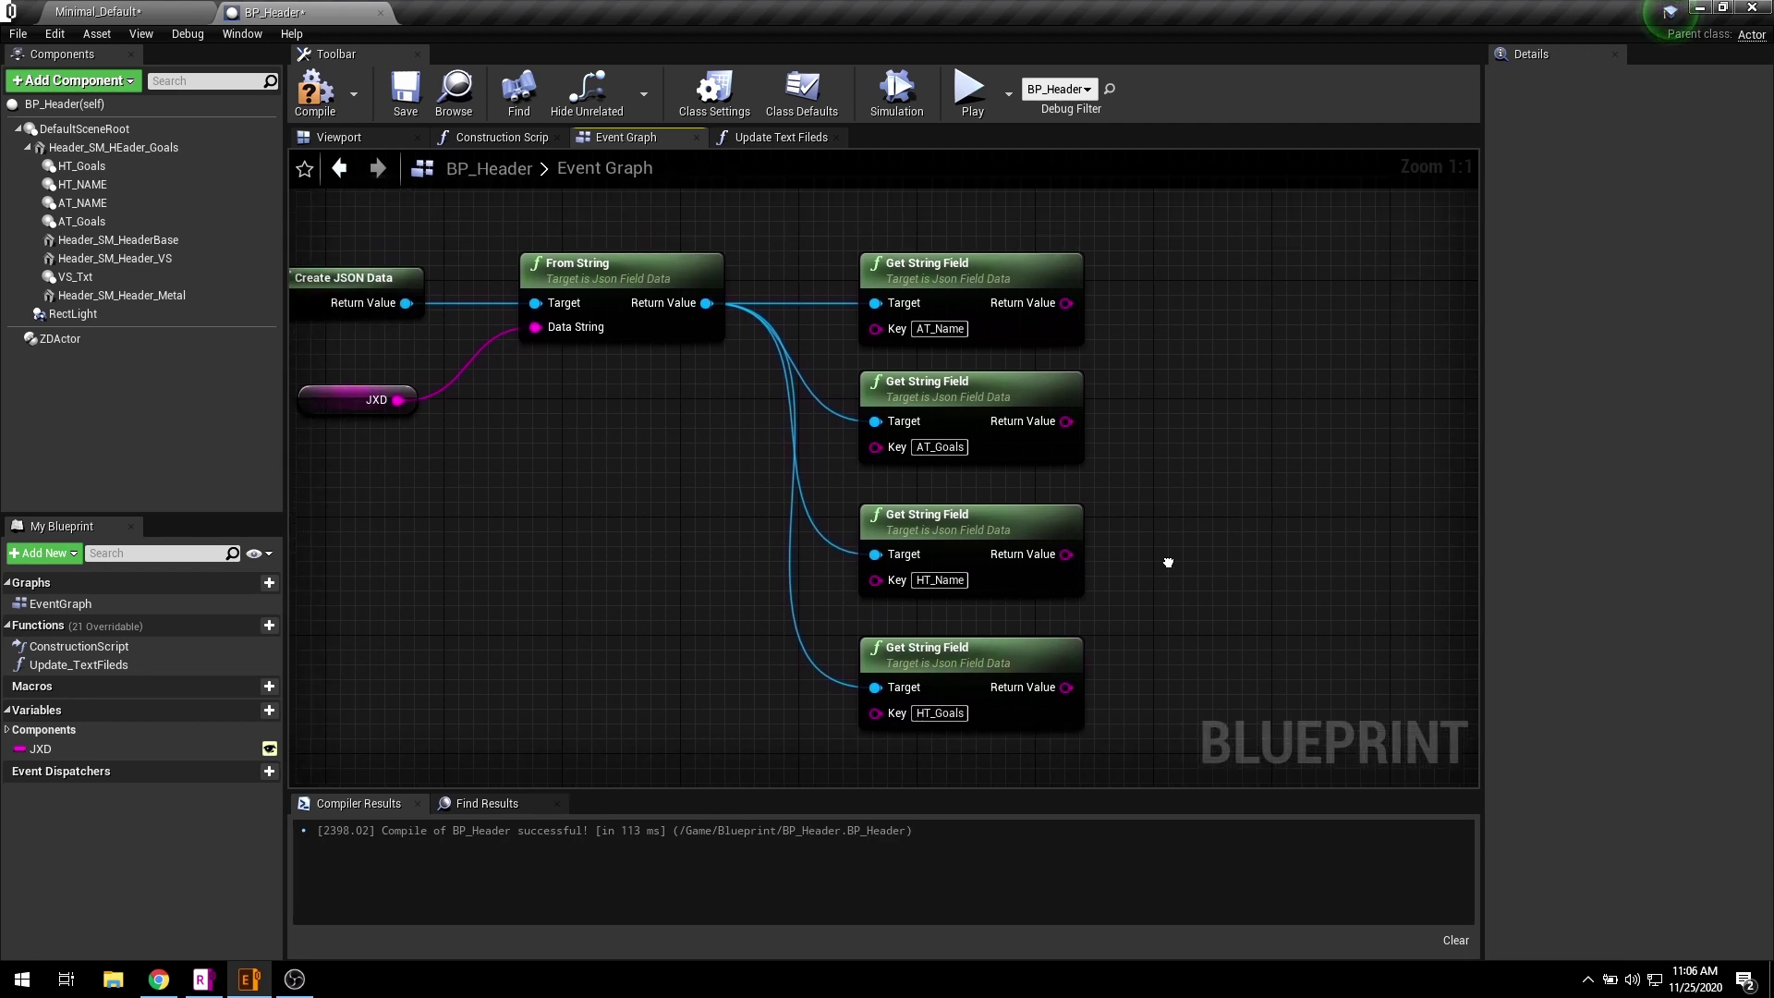
scroll(1109, 518, down, 1)
right_drag(1095, 407, 1146, 417)
click(777, 136)
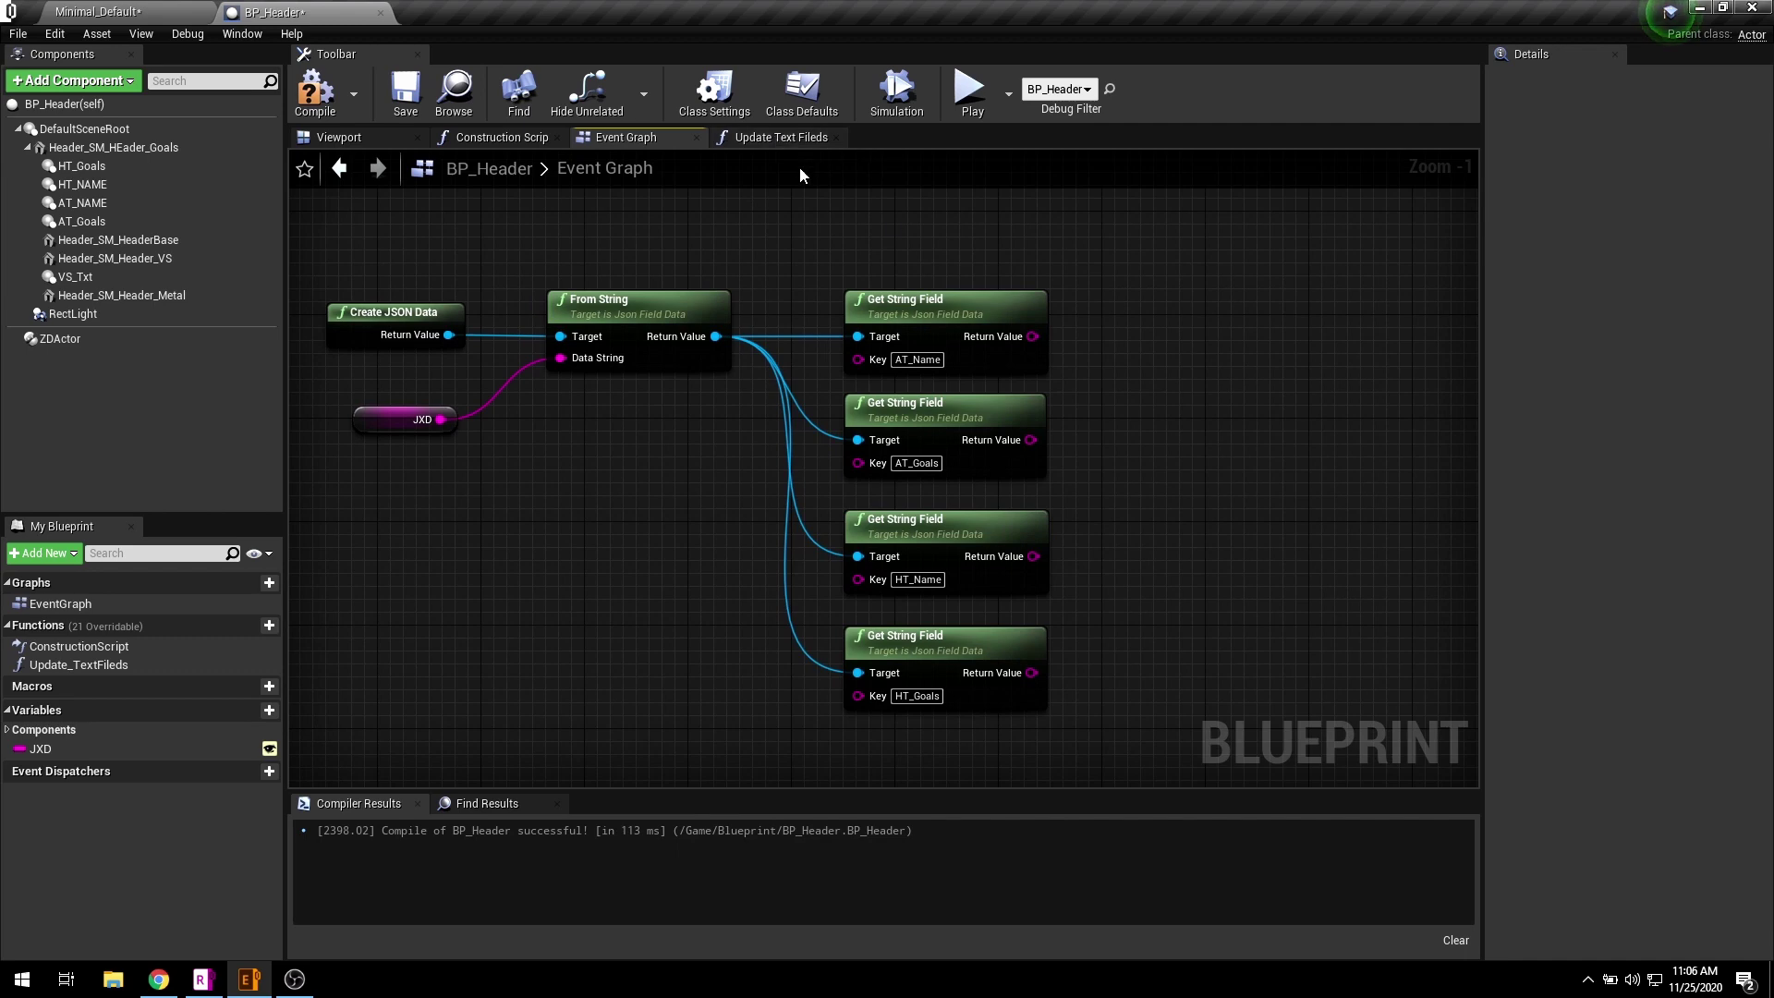
click(540, 335)
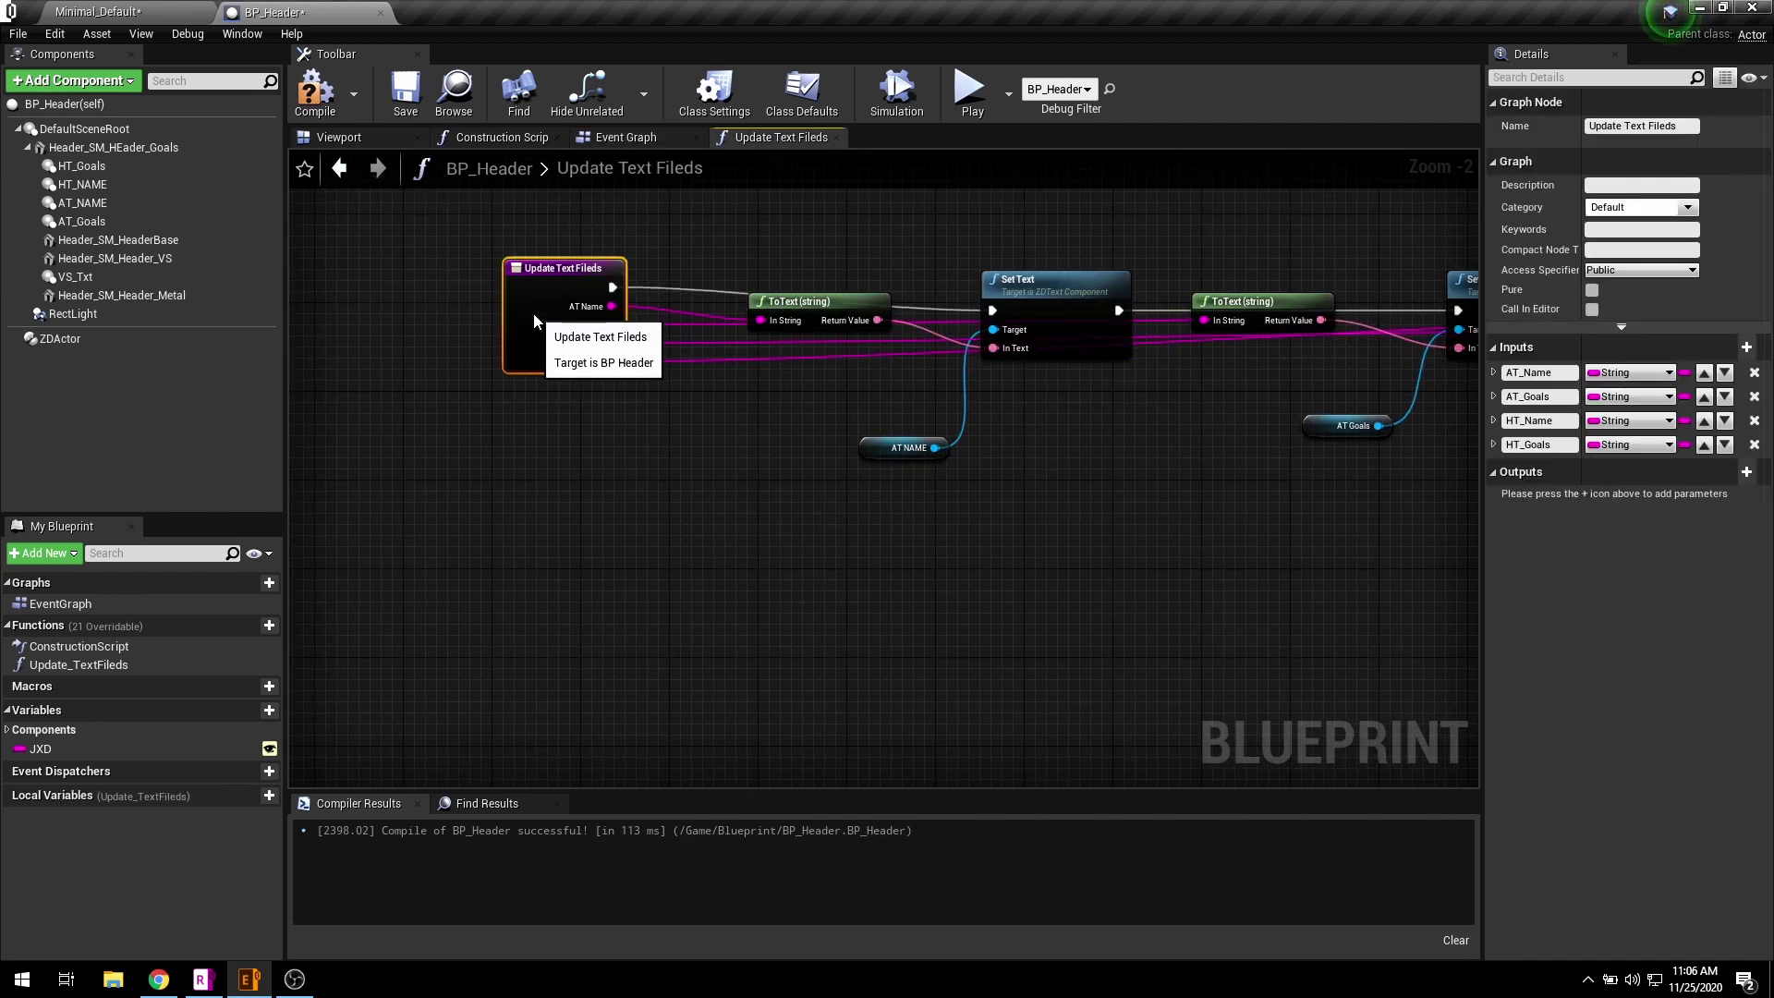
click(562, 119)
click(615, 137)
- Add a call to the Update Text Fileds function beside the Get String Field nodes, level with the first one
right_drag(709, 277, 608, 277)
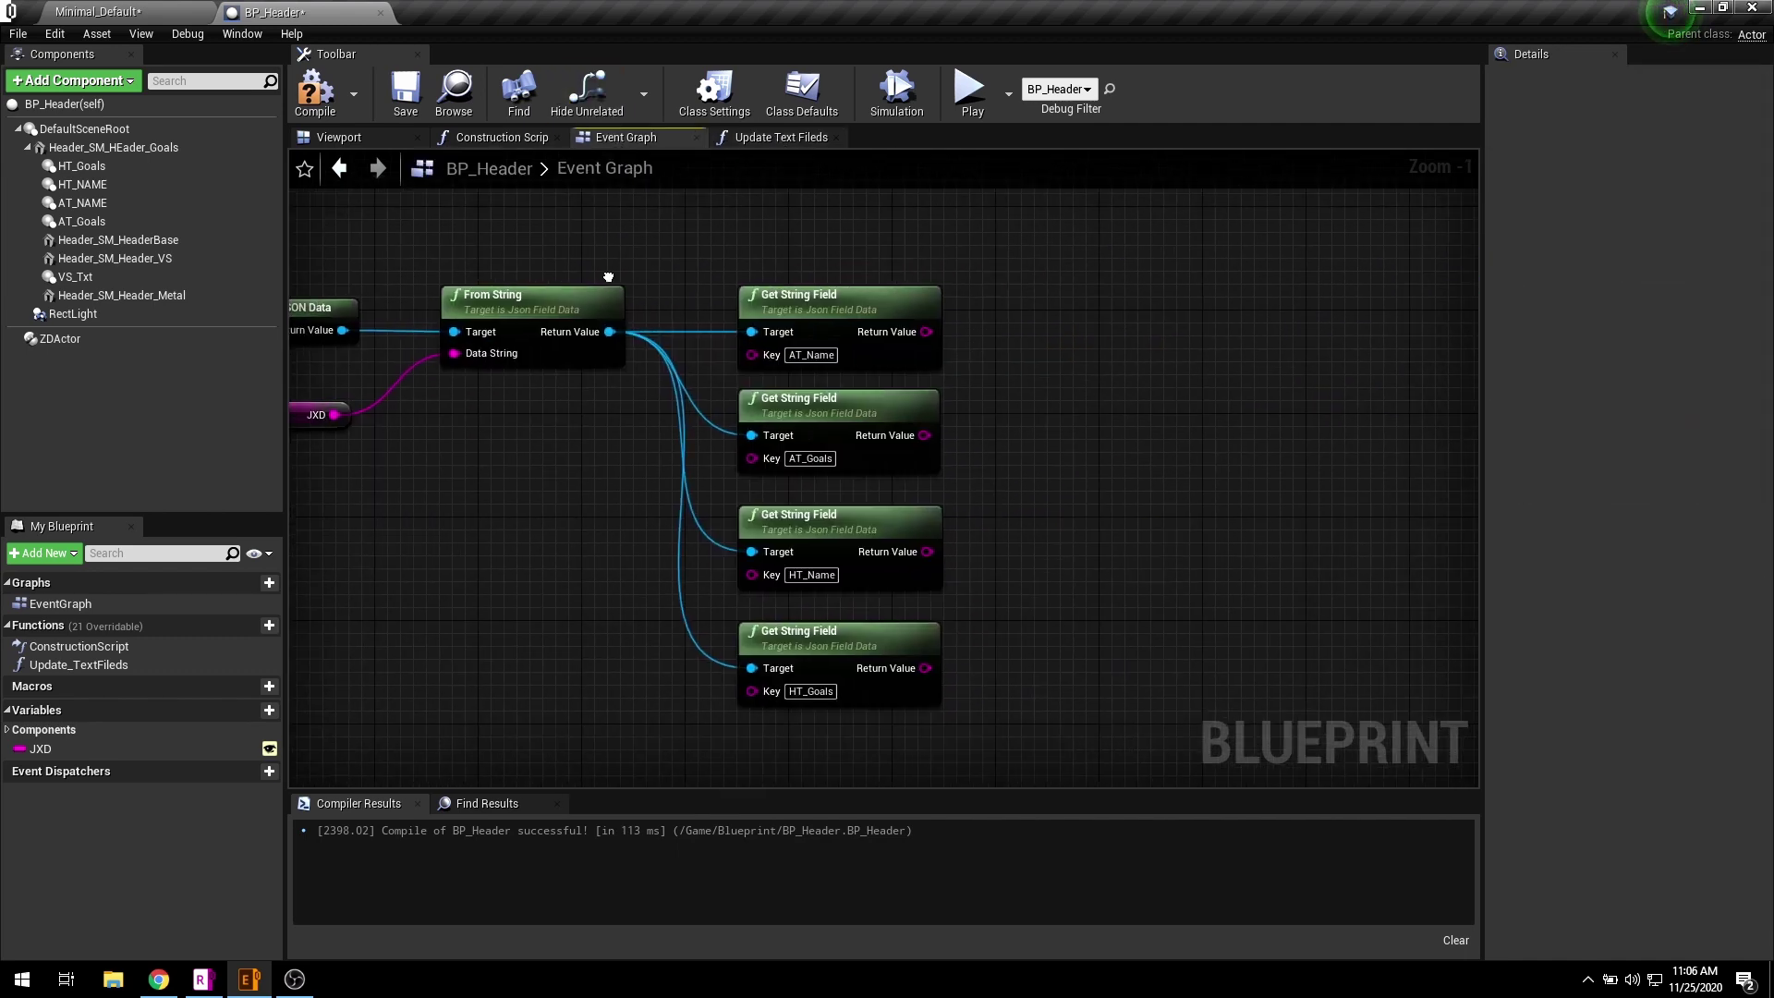
right_click(1170, 354)
text(u)
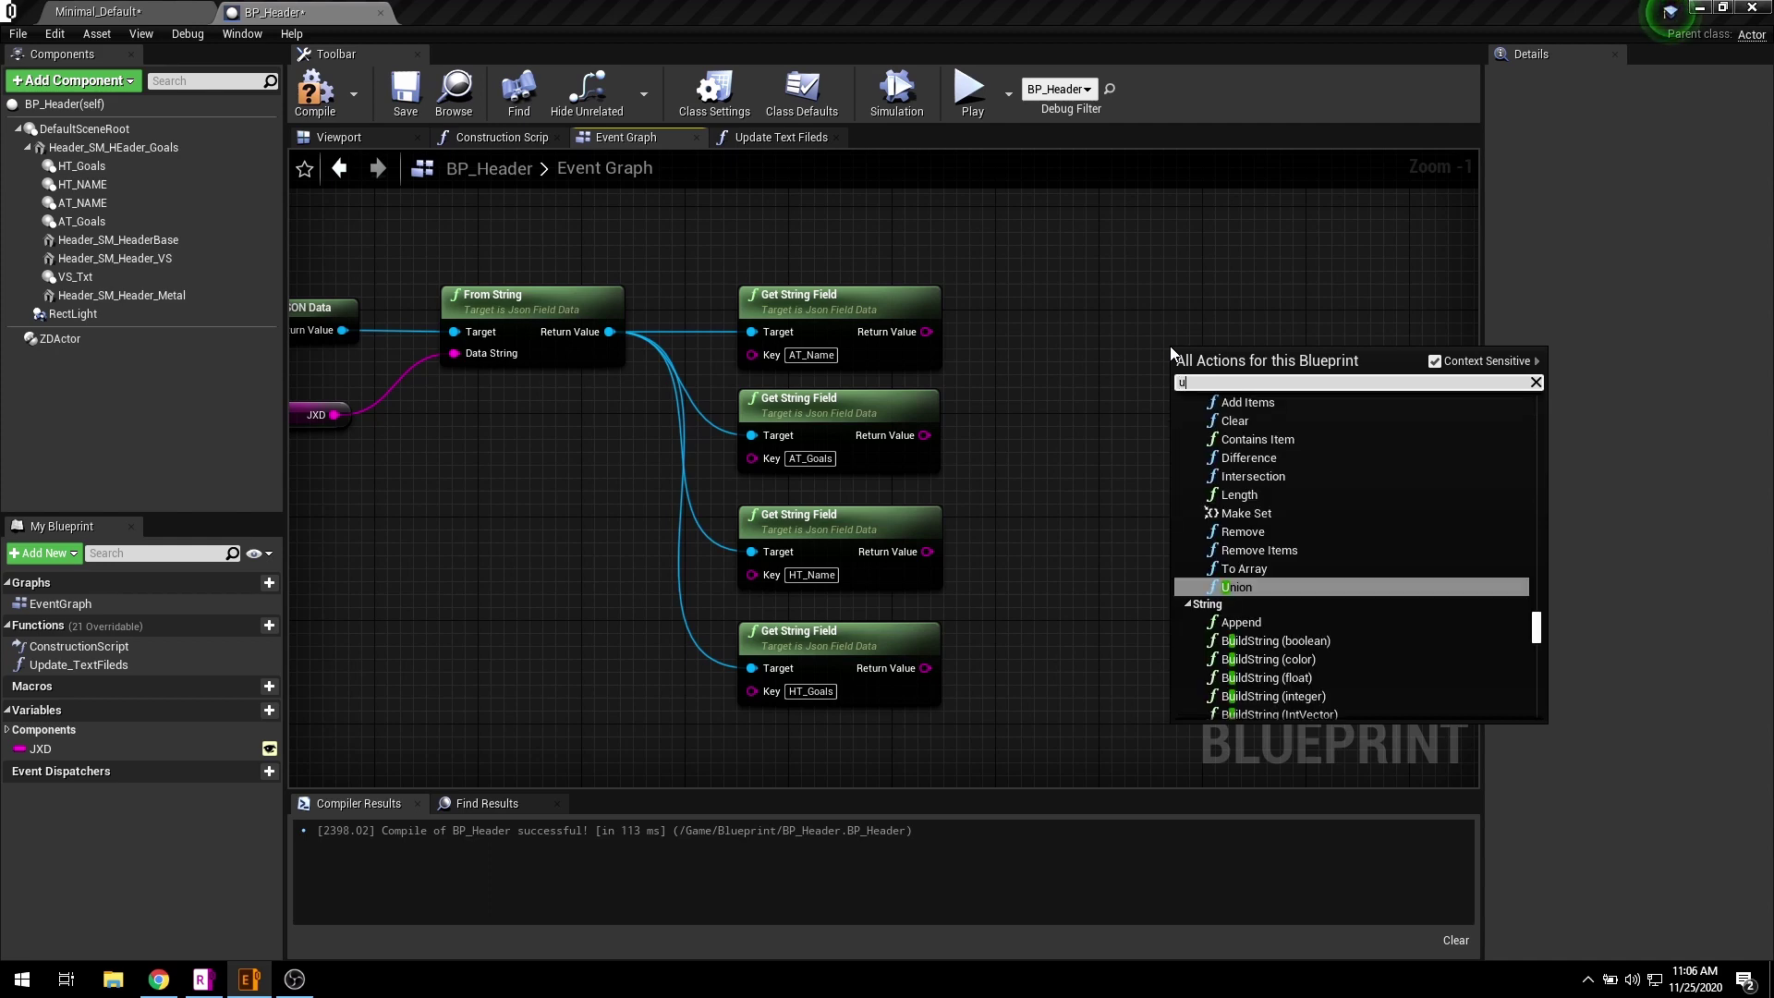
text(pdate text)
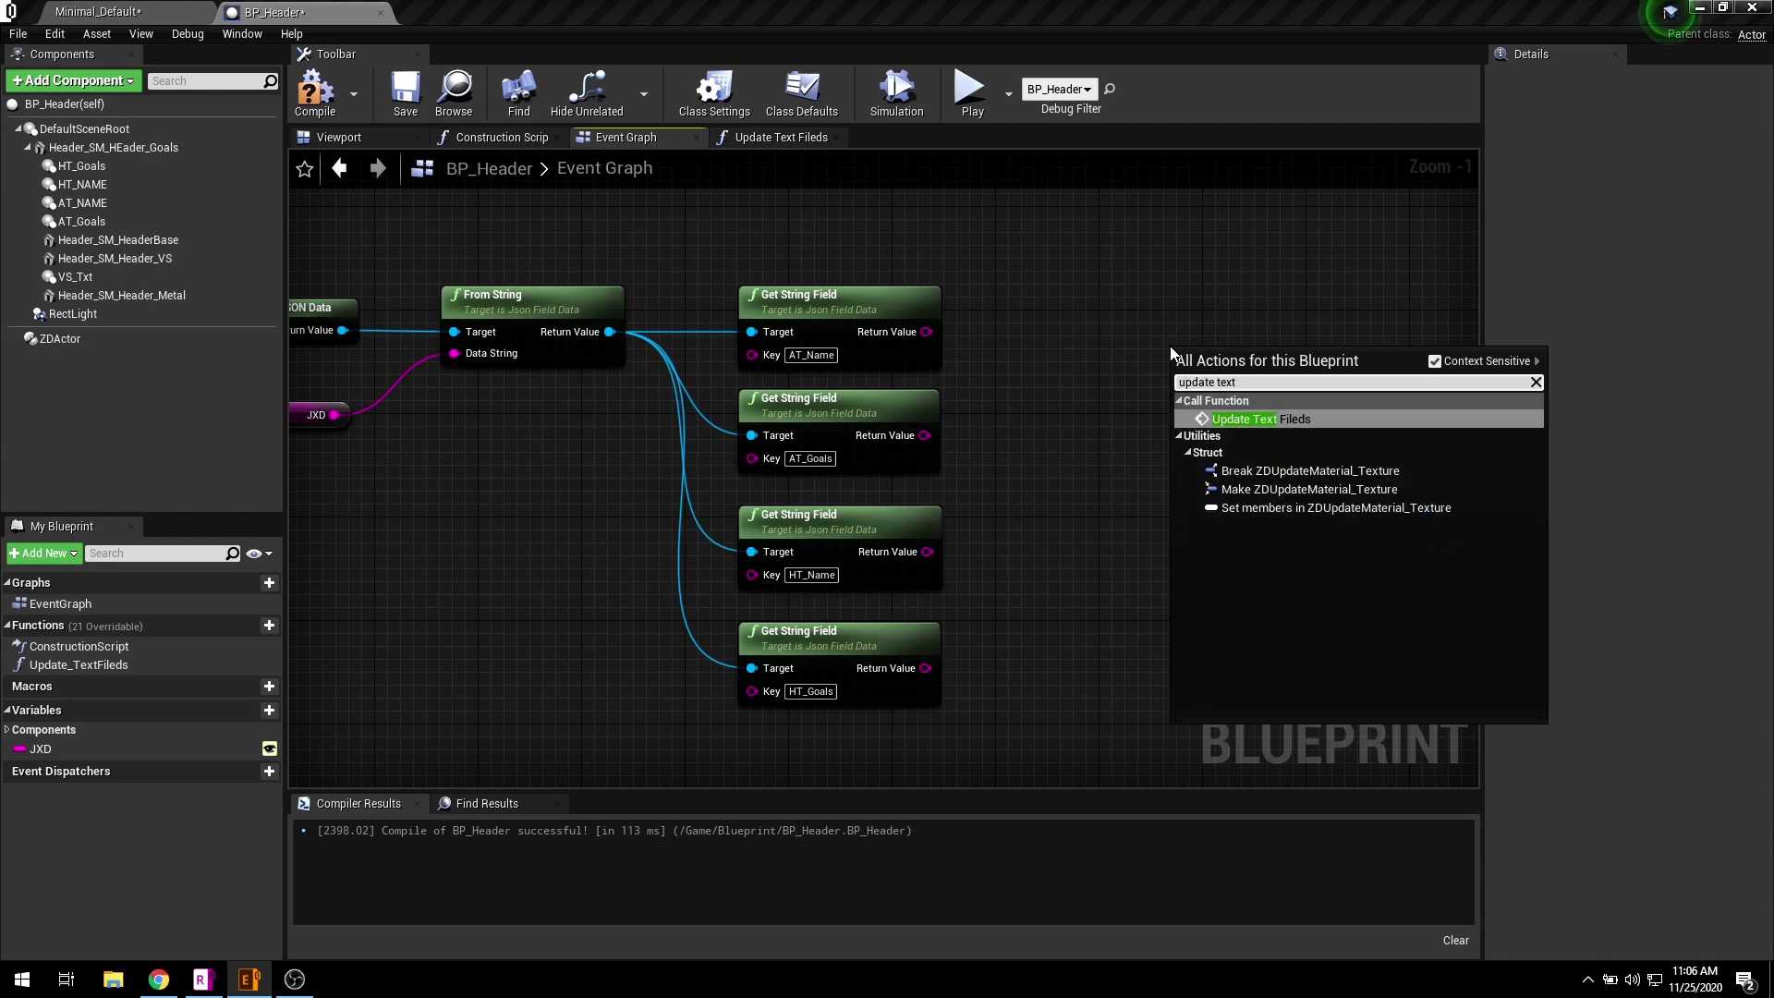
click(1294, 420)
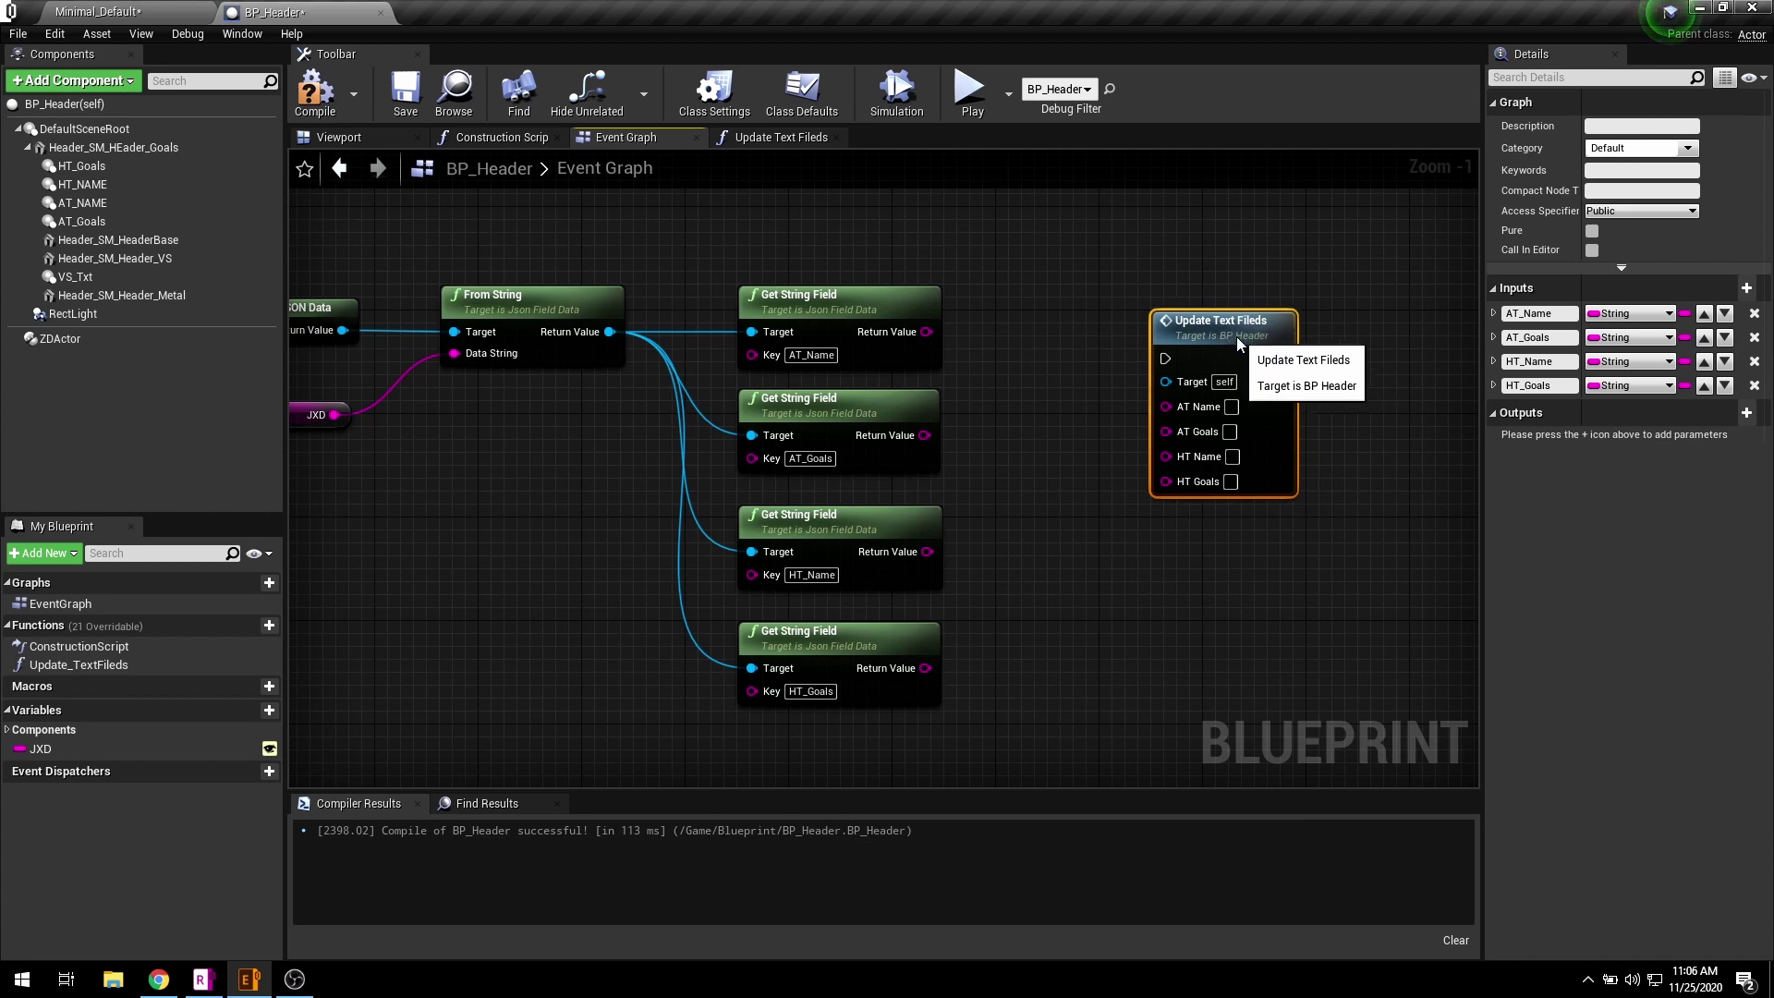
drag(1236, 336, 1250, 311)
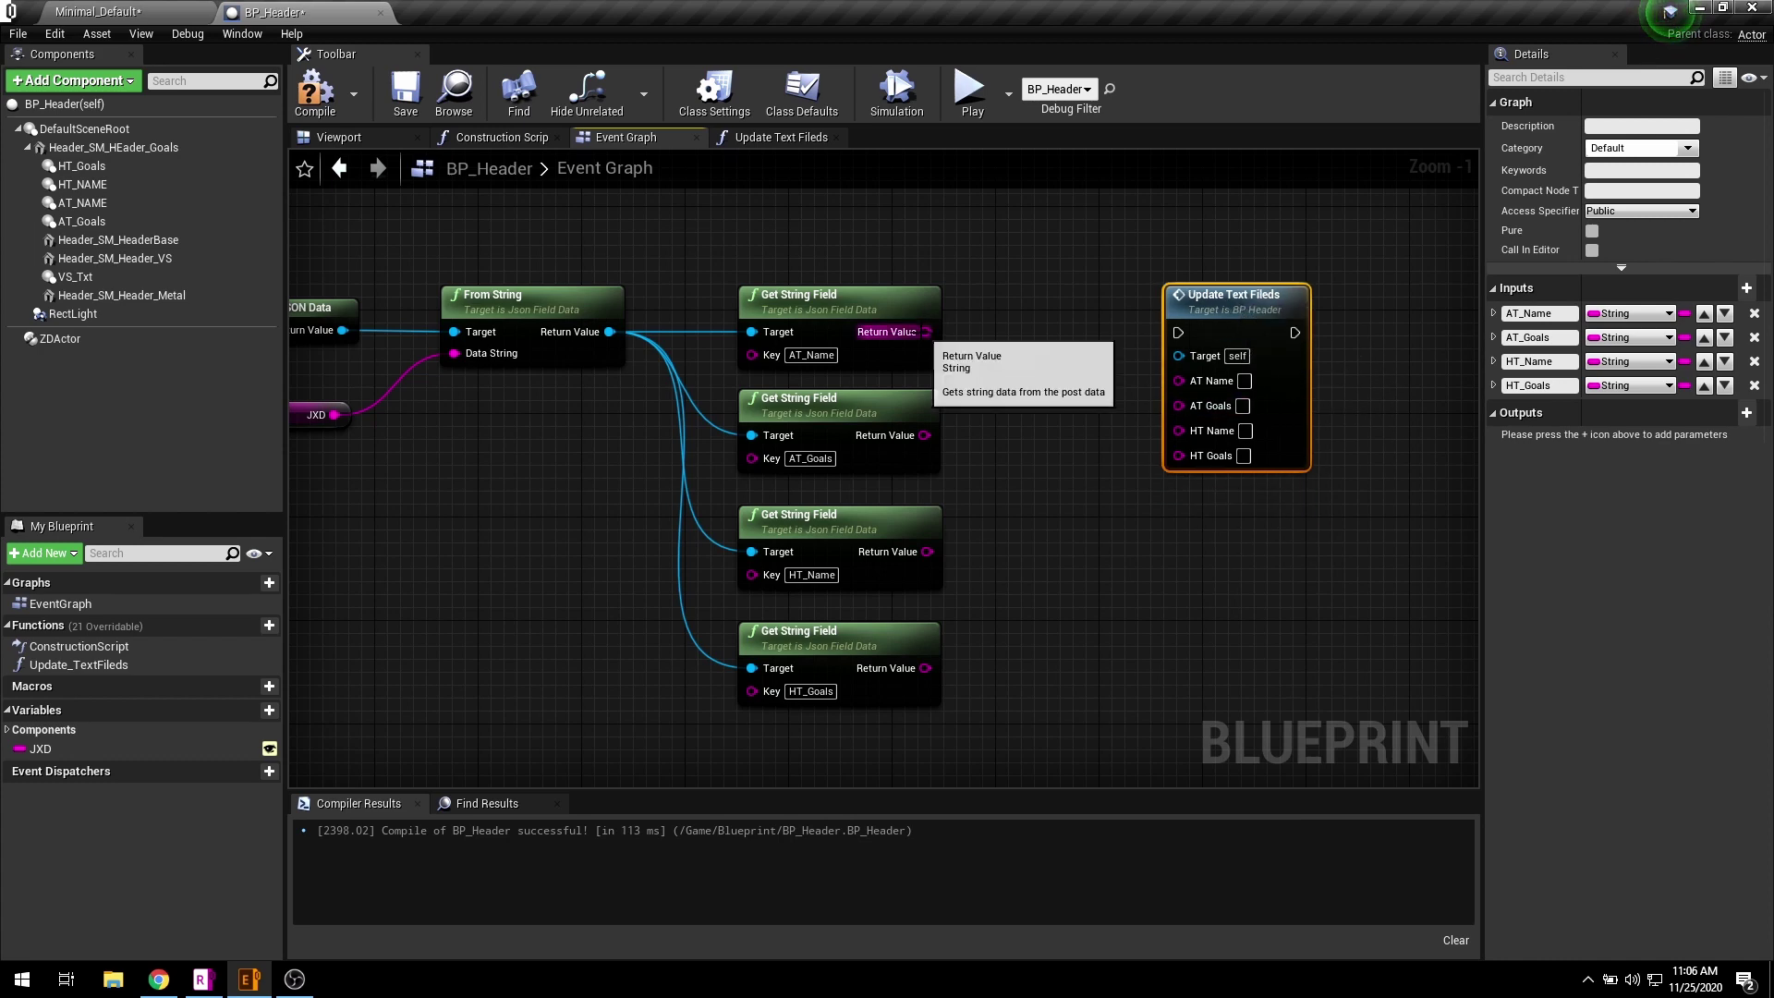
- Connect the four Get String Field return values to the matching AT Name, AT Goals, HT Name and HT Goals inputs of Update Text Fileds
drag(926, 331, 1190, 390)
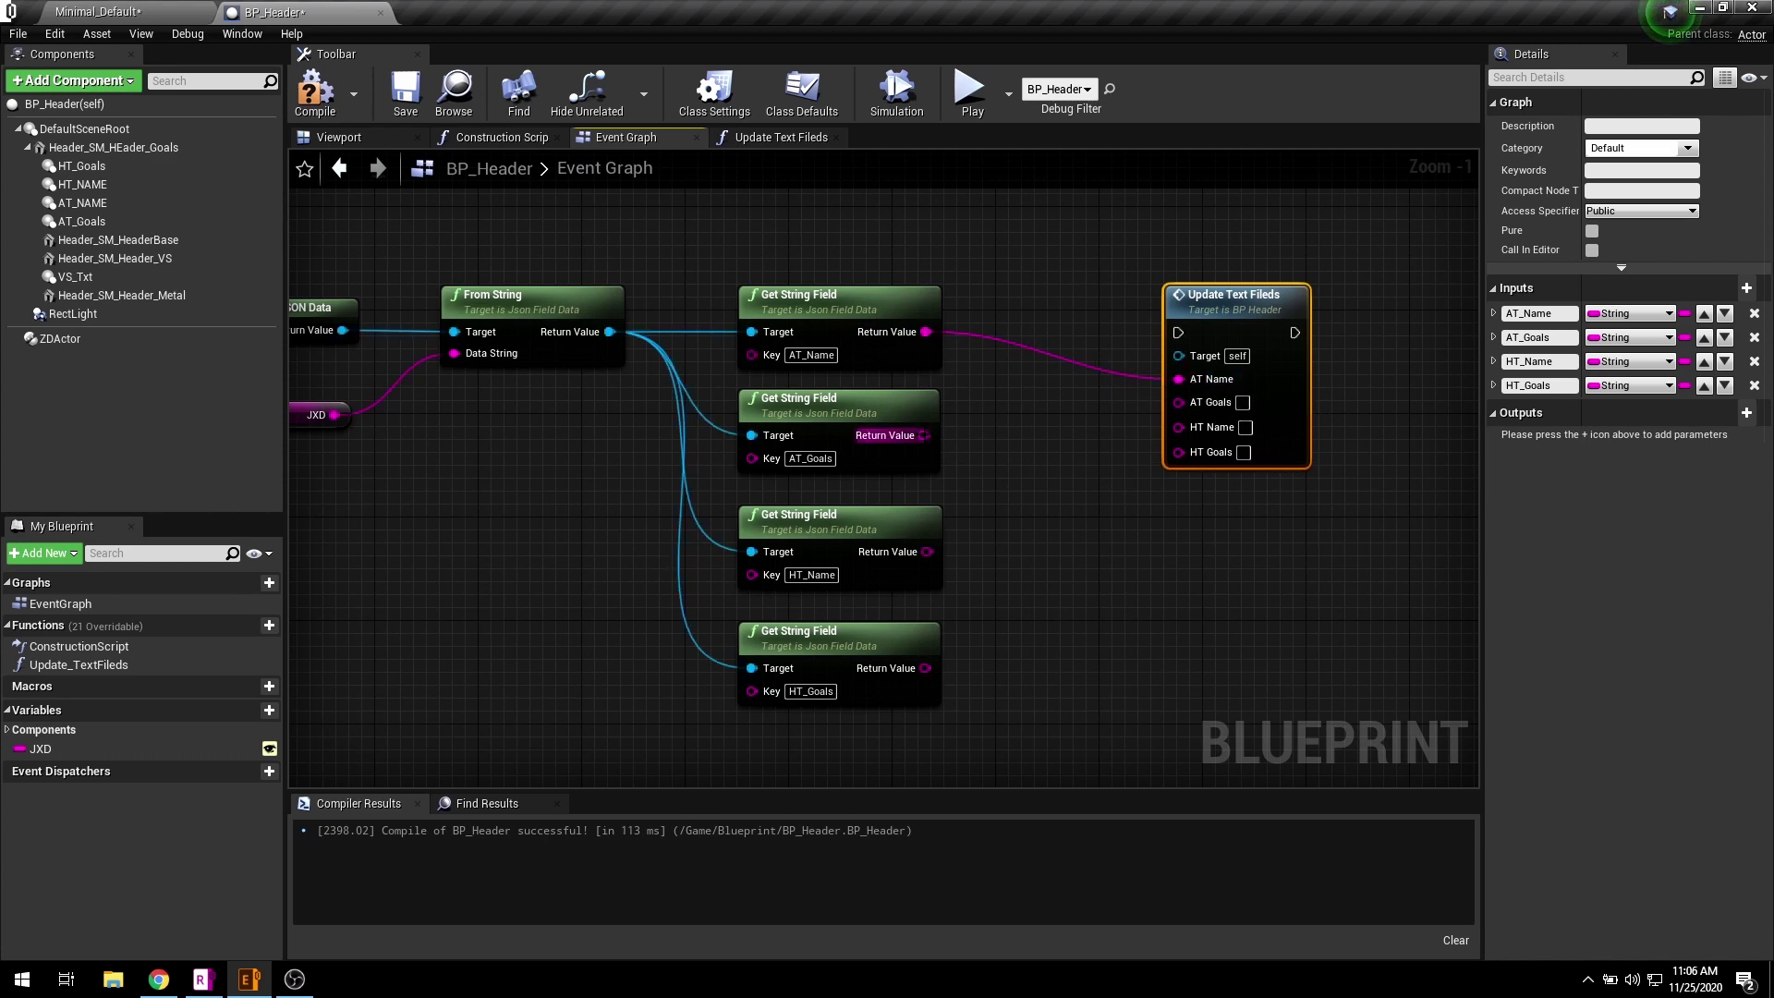
drag(924, 435, 1185, 403)
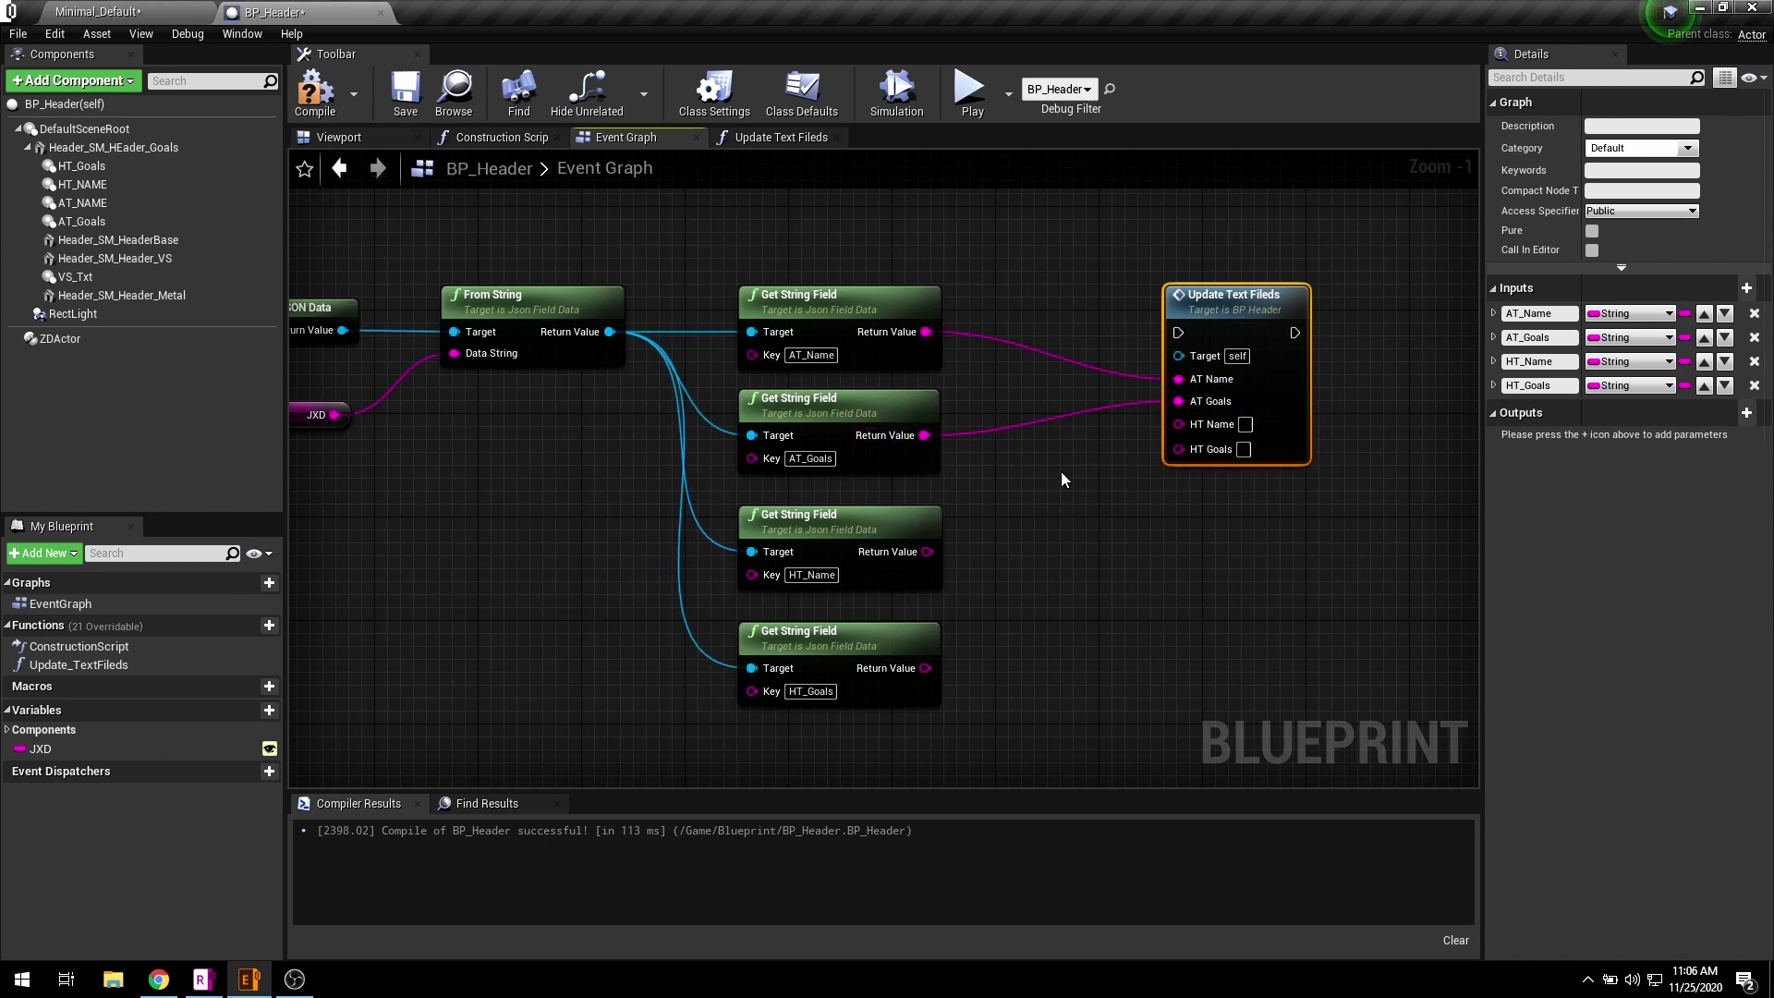
drag(927, 551, 1179, 424)
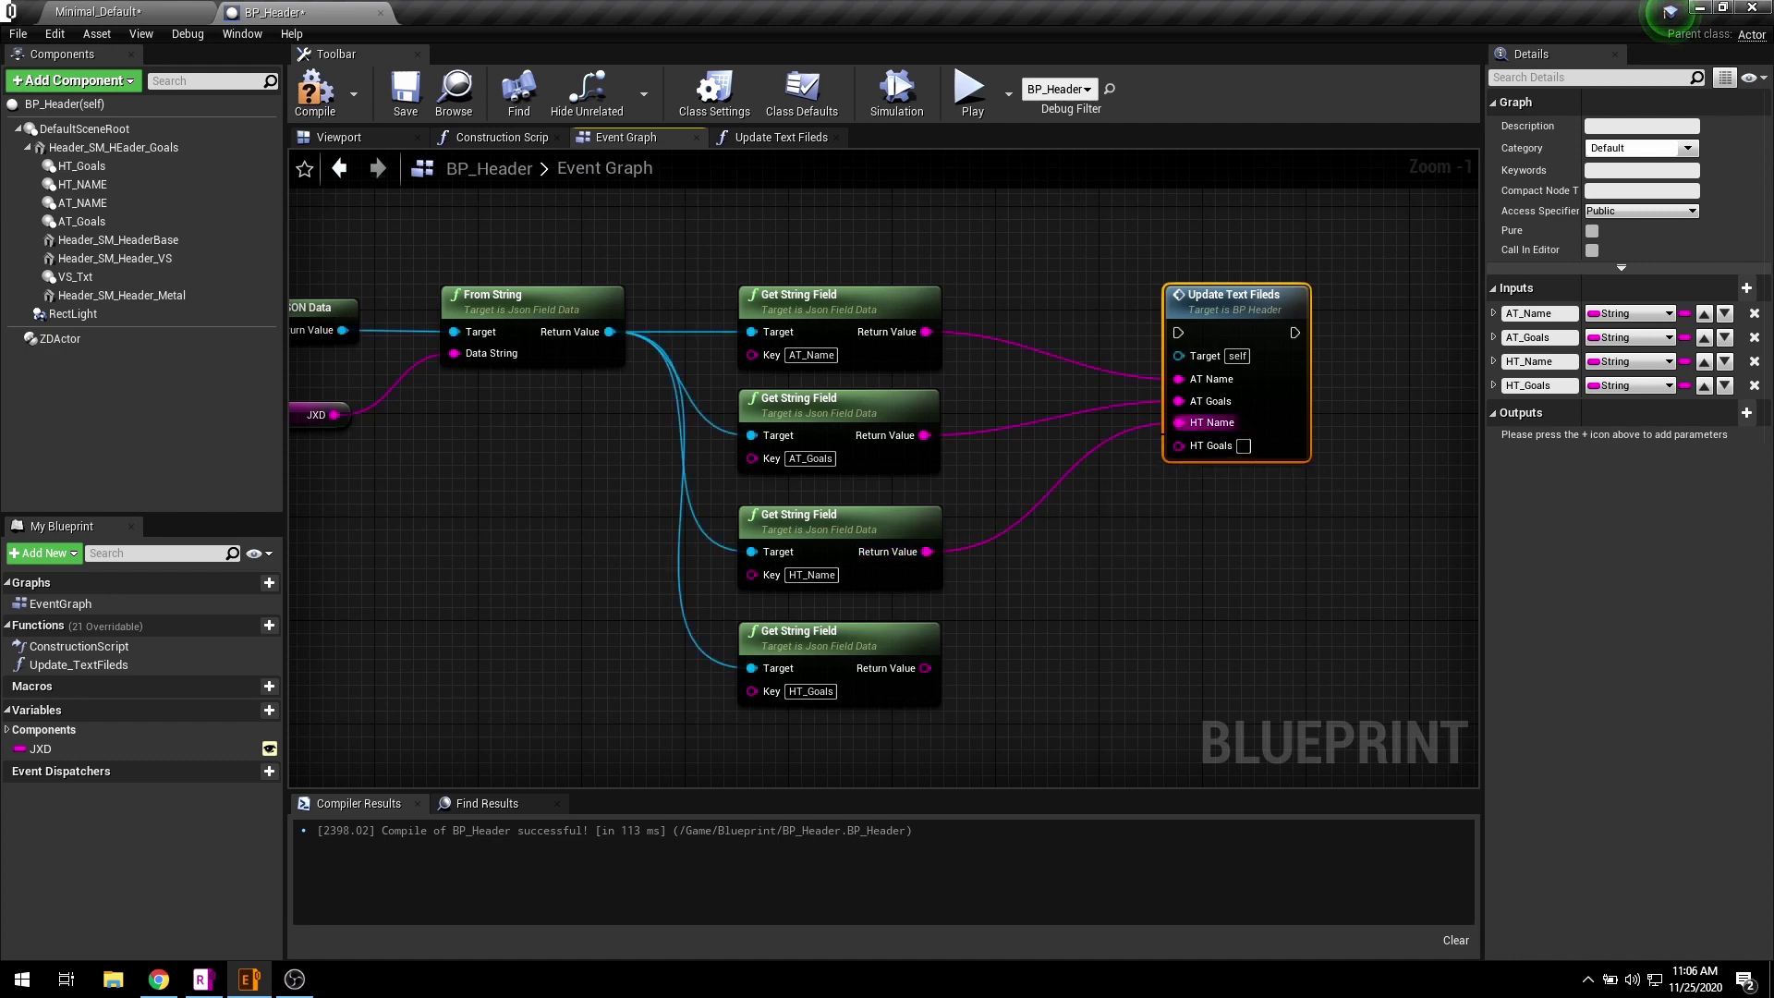
drag(925, 668, 1180, 447)
right_drag(1201, 546, 1131, 610)
drag(1213, 483, 1212, 431)
right_drag(837, 398, 1022, 371)
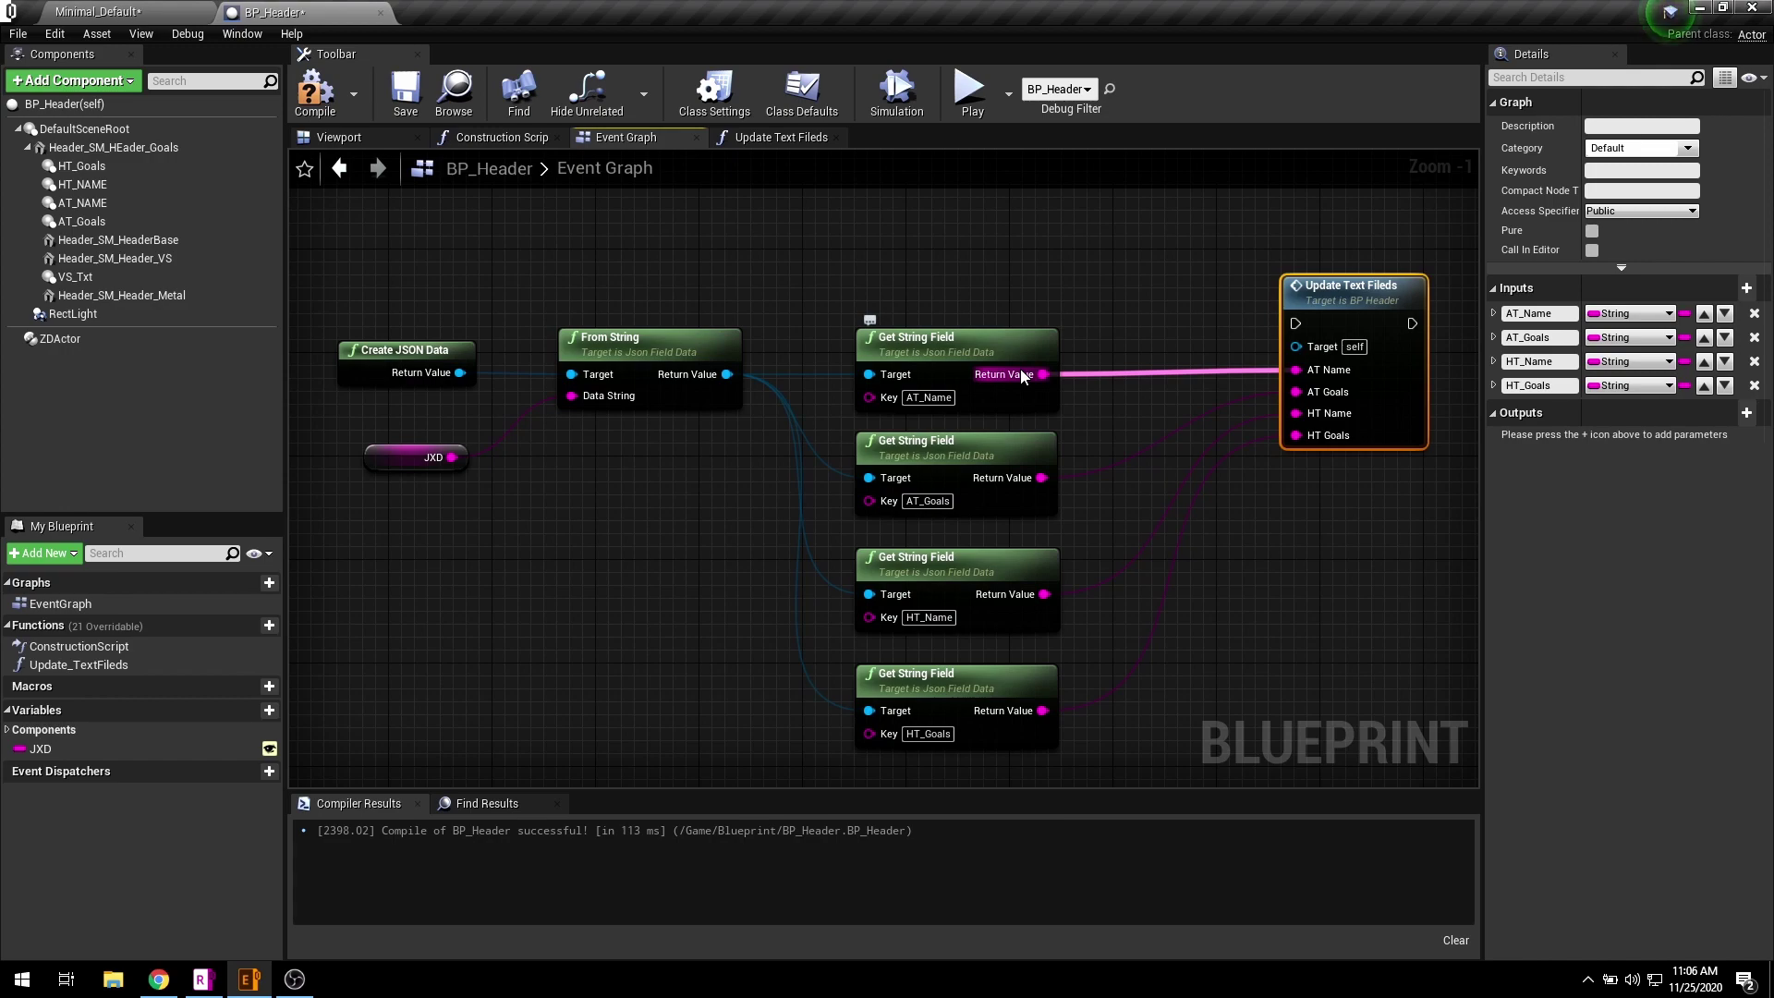
- Add a custom event above the Get String Field nodes and name it OnChanged_JXD
right_click(908, 231)
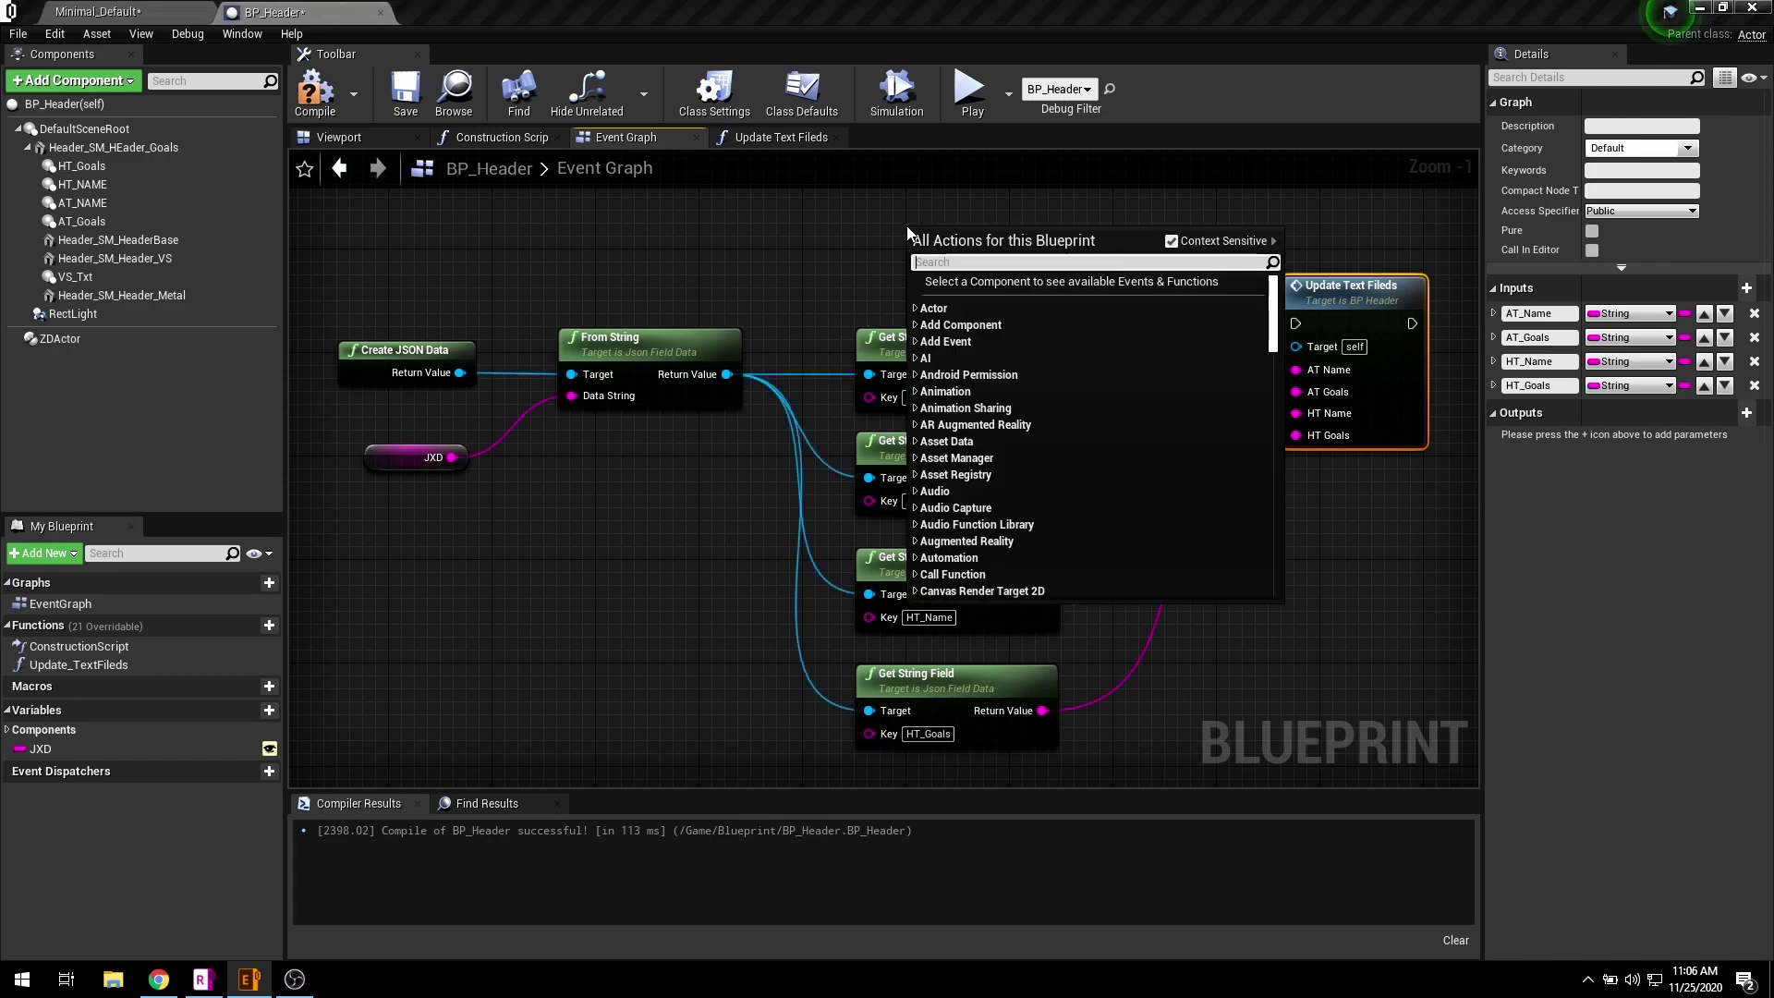
text(custom)
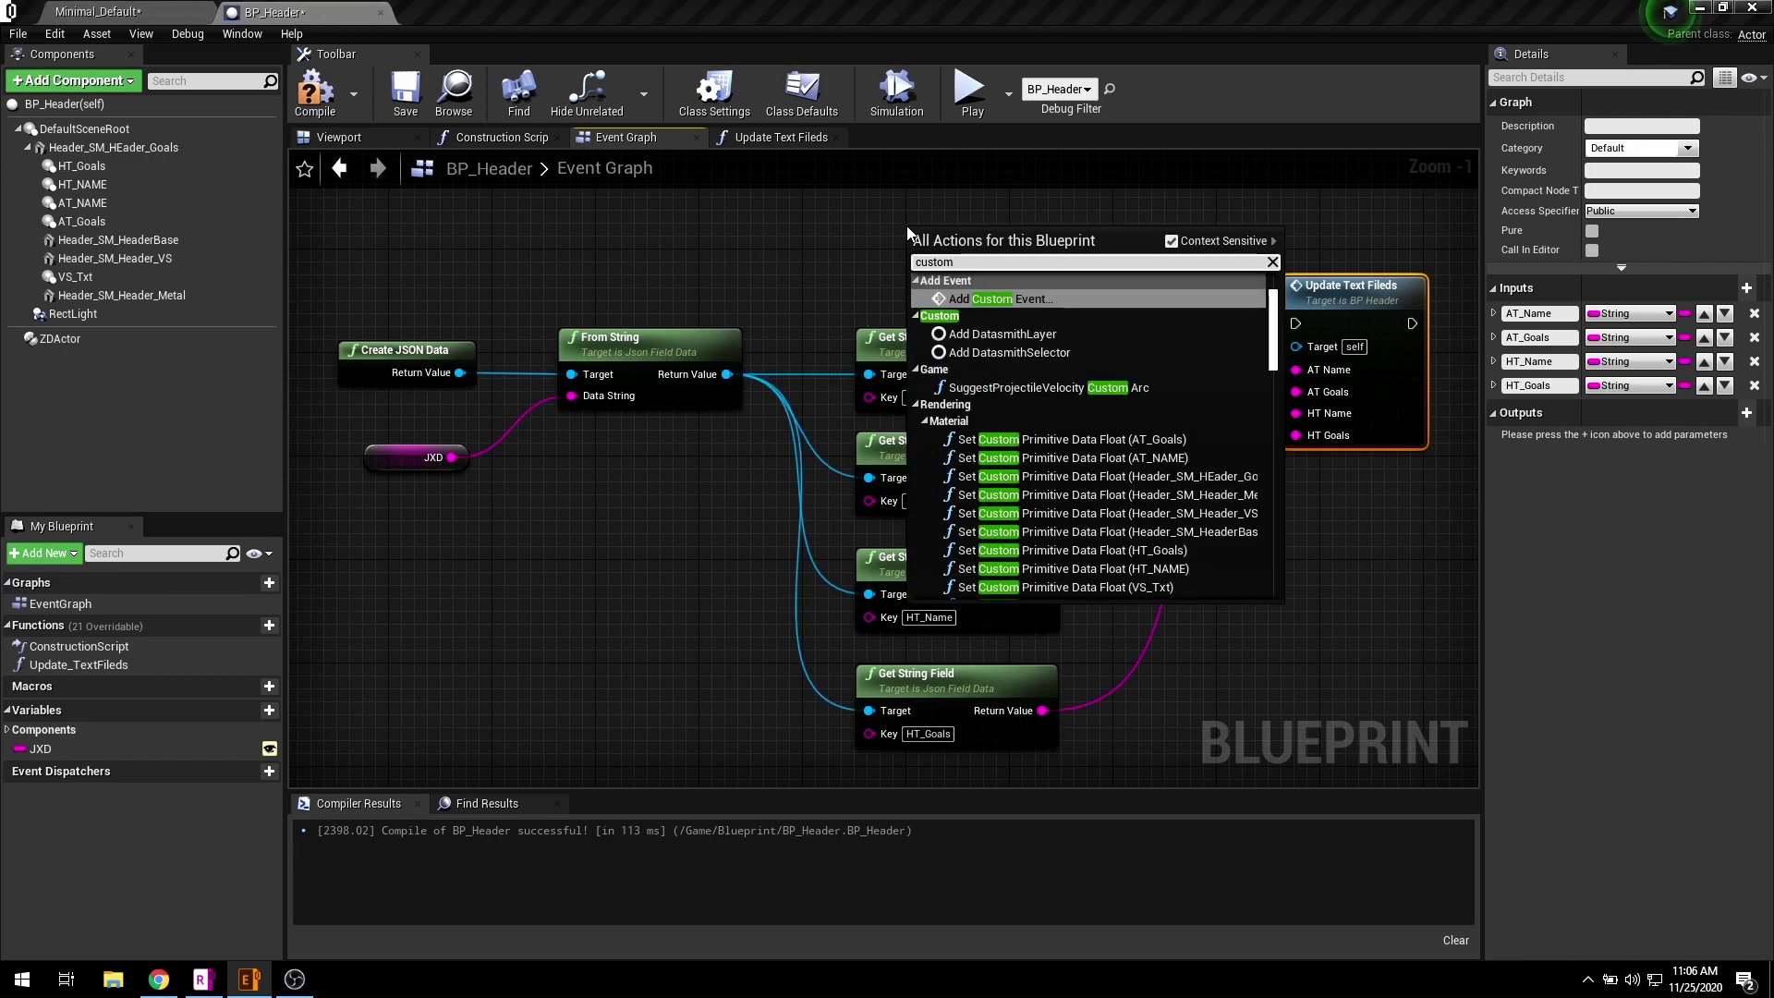
click(989, 298)
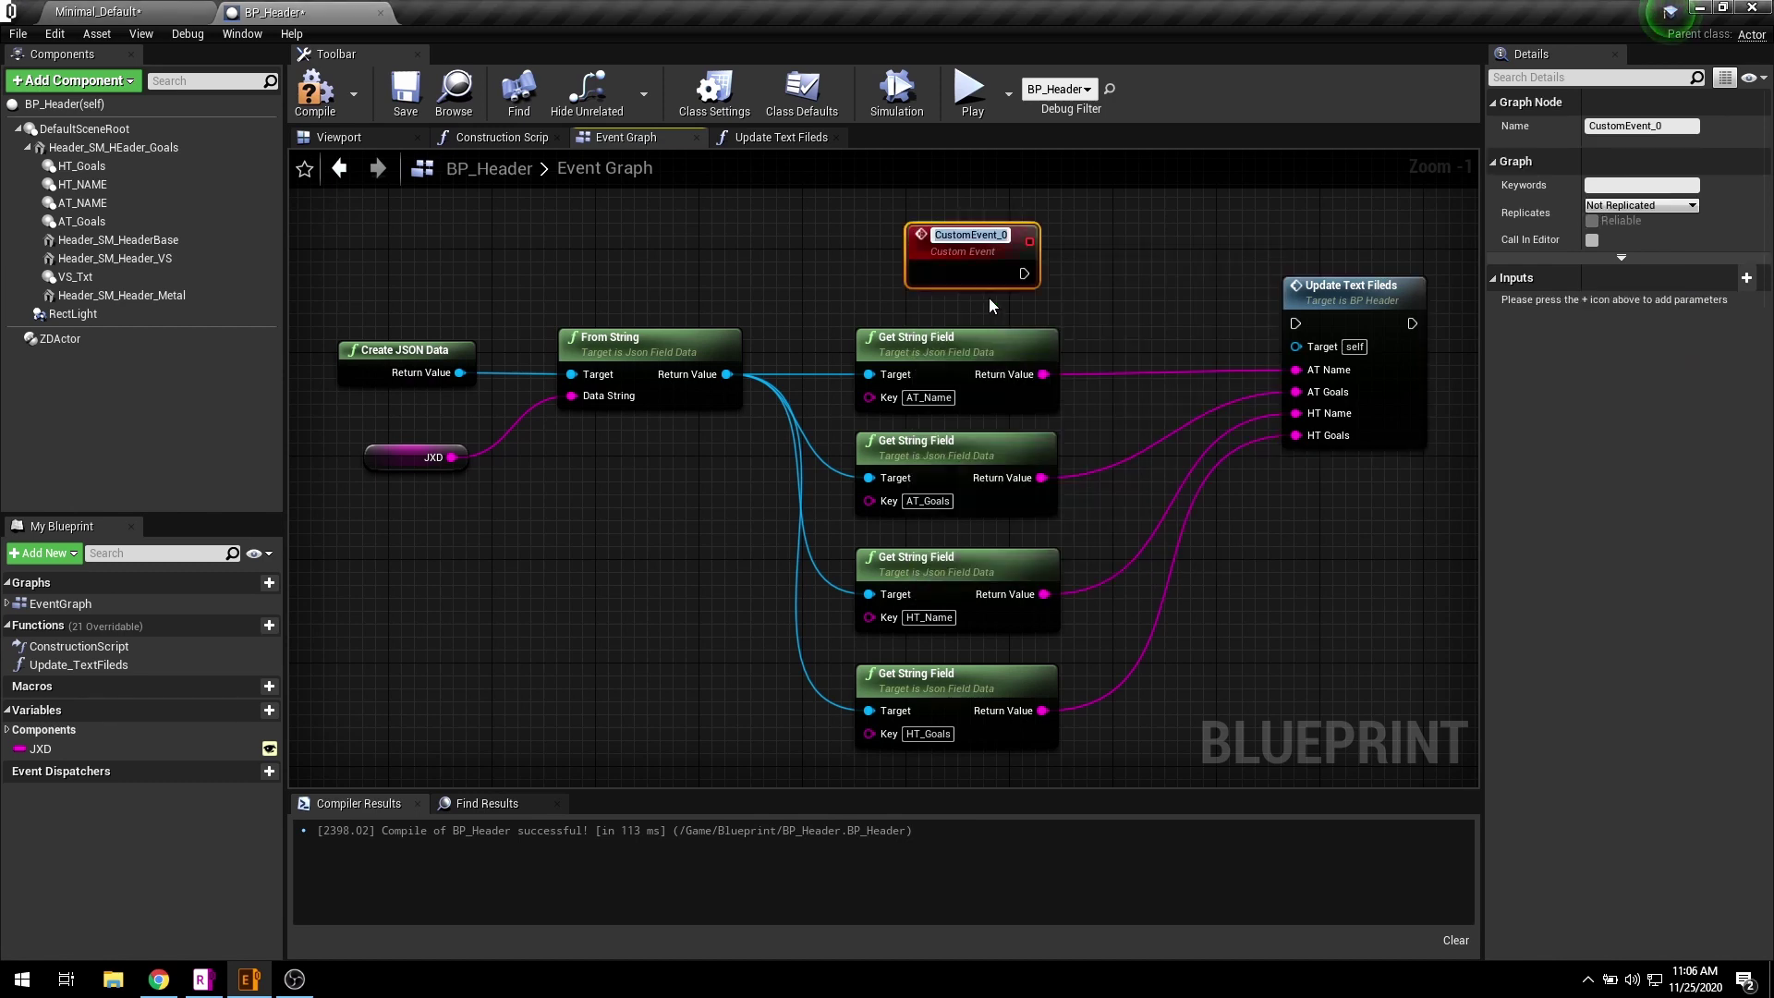
text(On)
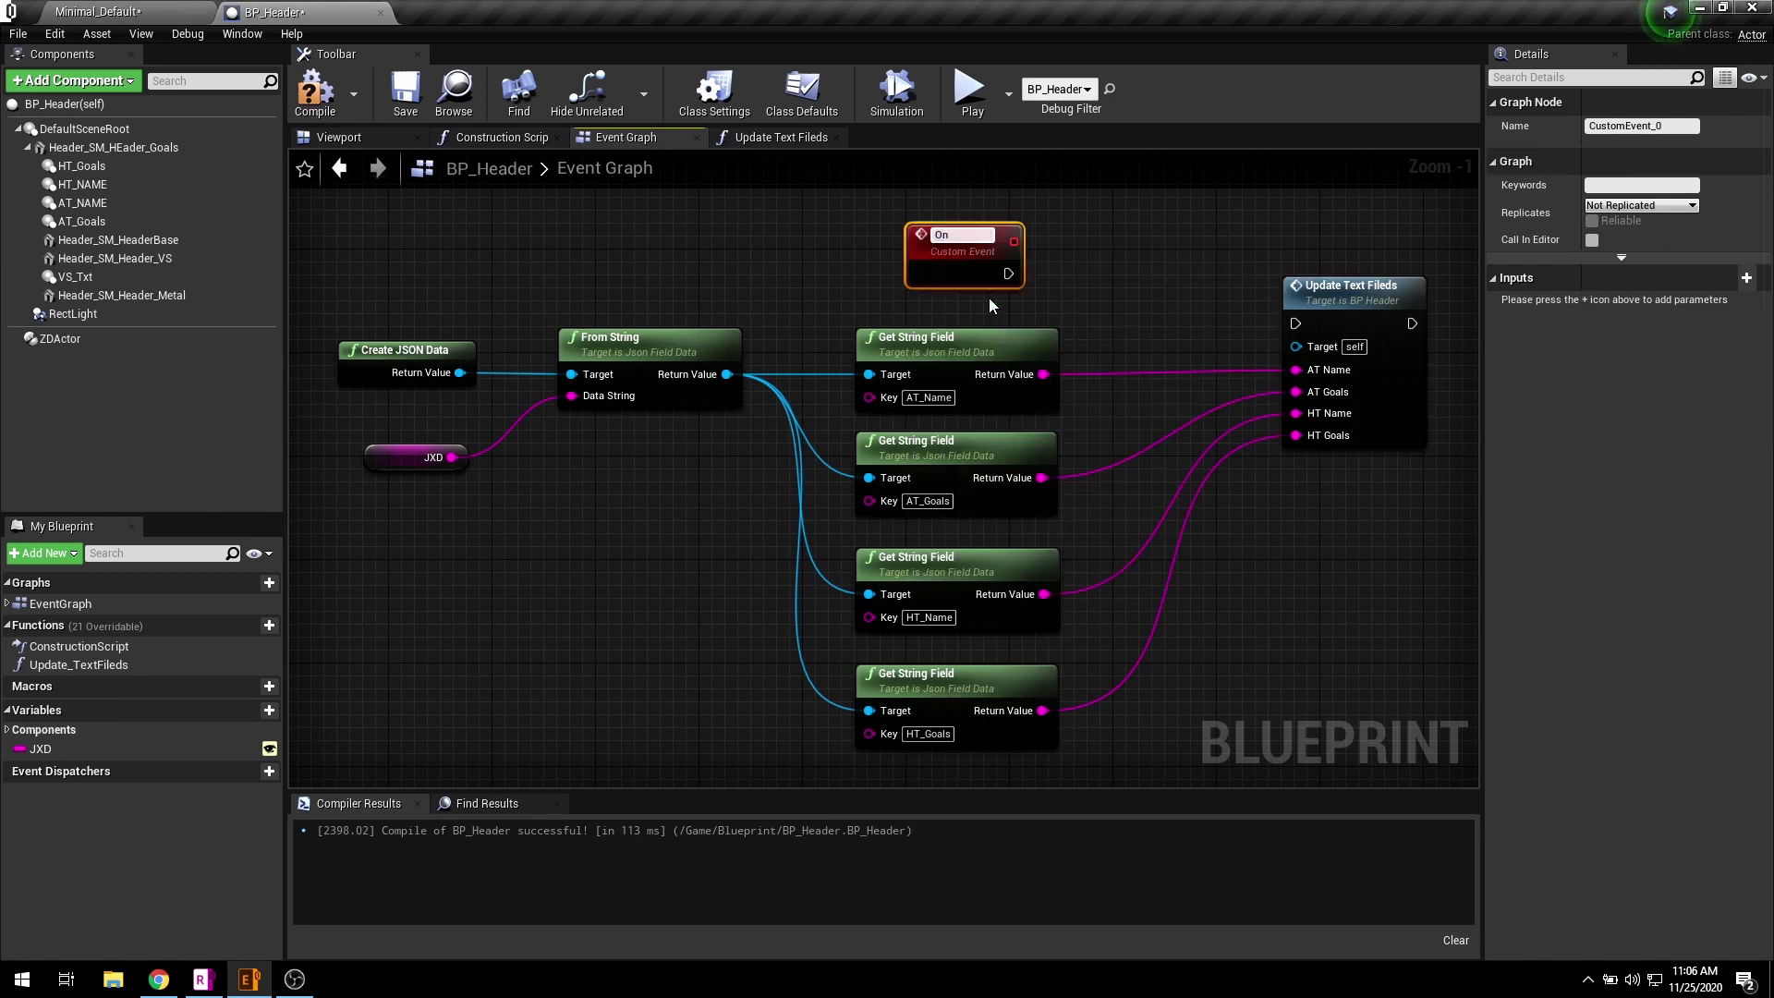
text(Changed_JXD)
key(Return)
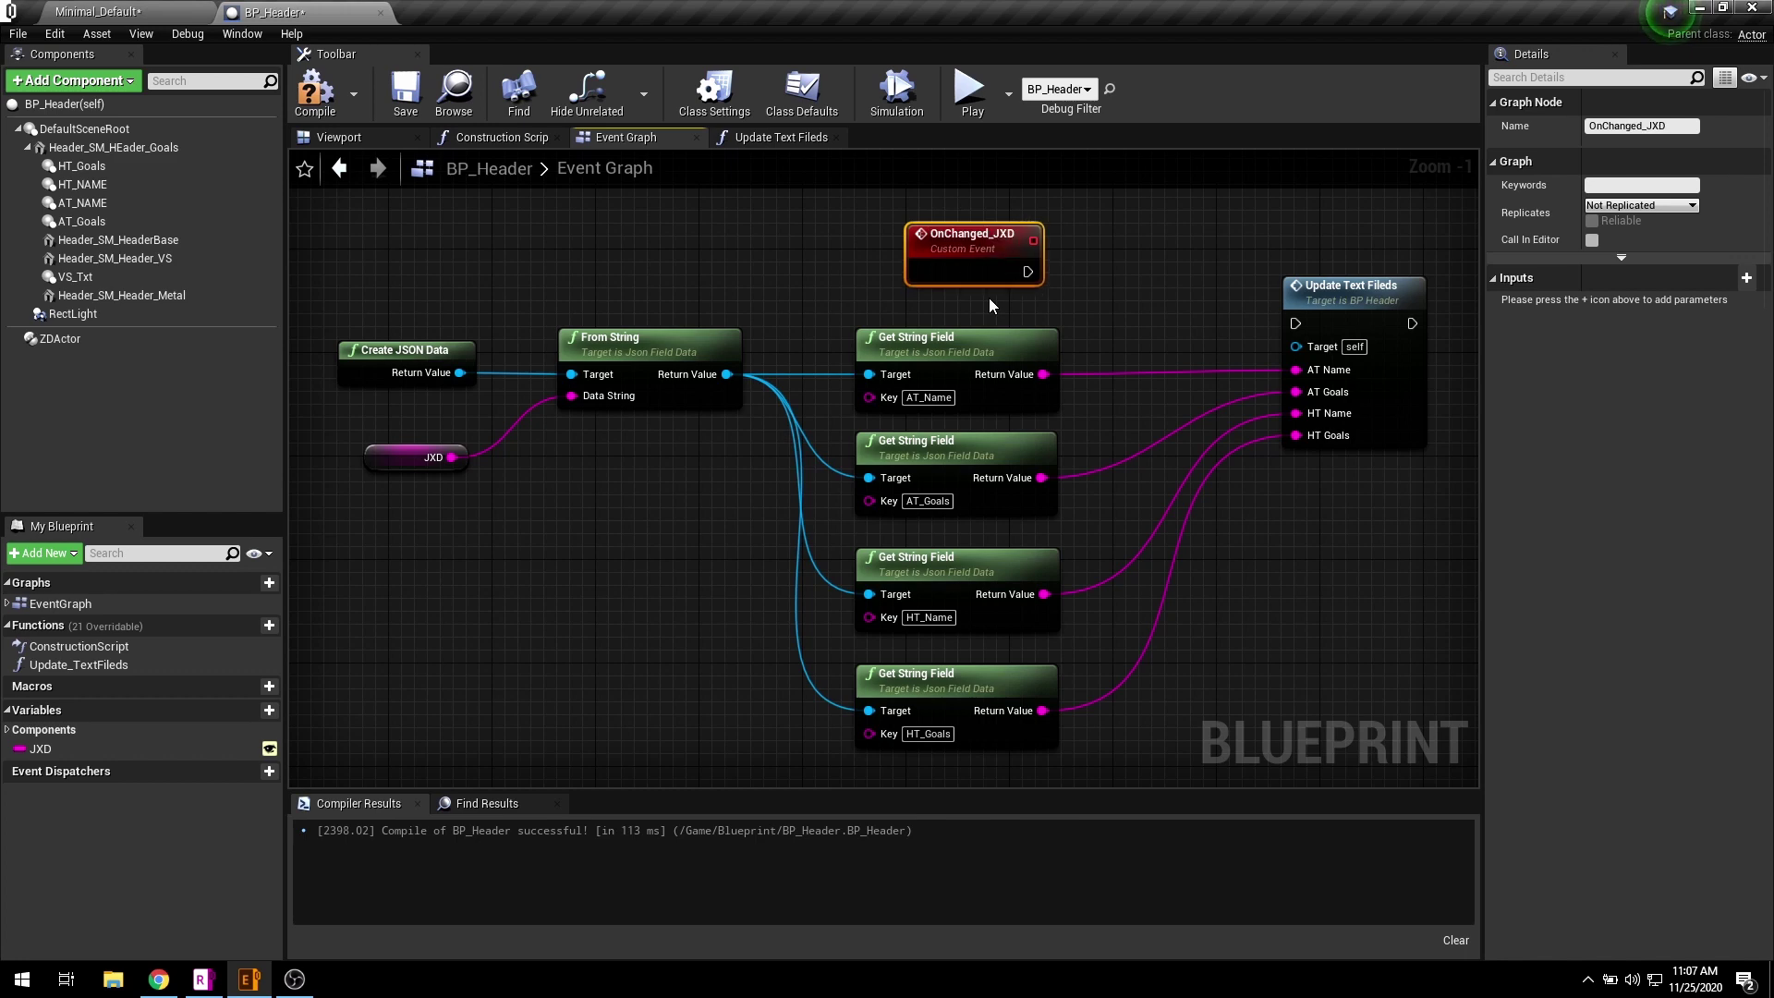
- Connect the OnChanged_JXD event's execution output to Update Text Fileds and line the event up with that node
drag(1027, 271, 1300, 325)
drag(938, 251, 809, 277)
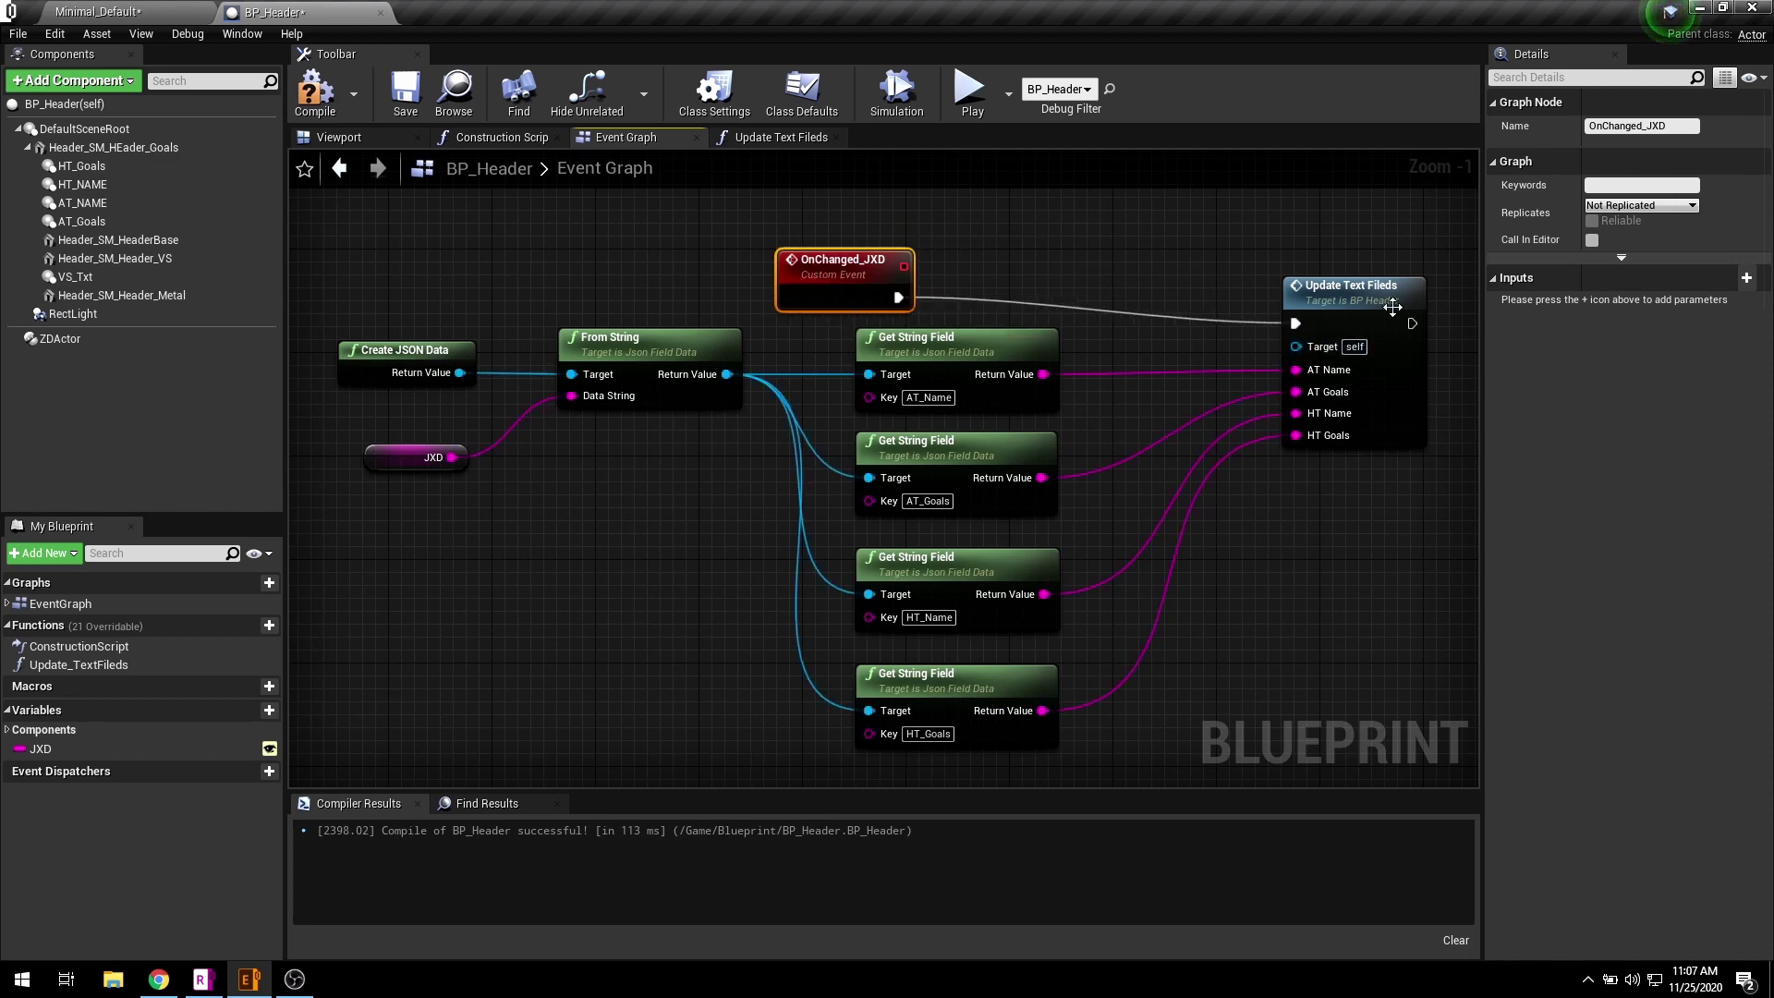
click(1373, 284)
scroll(1029, 444, down, 1)
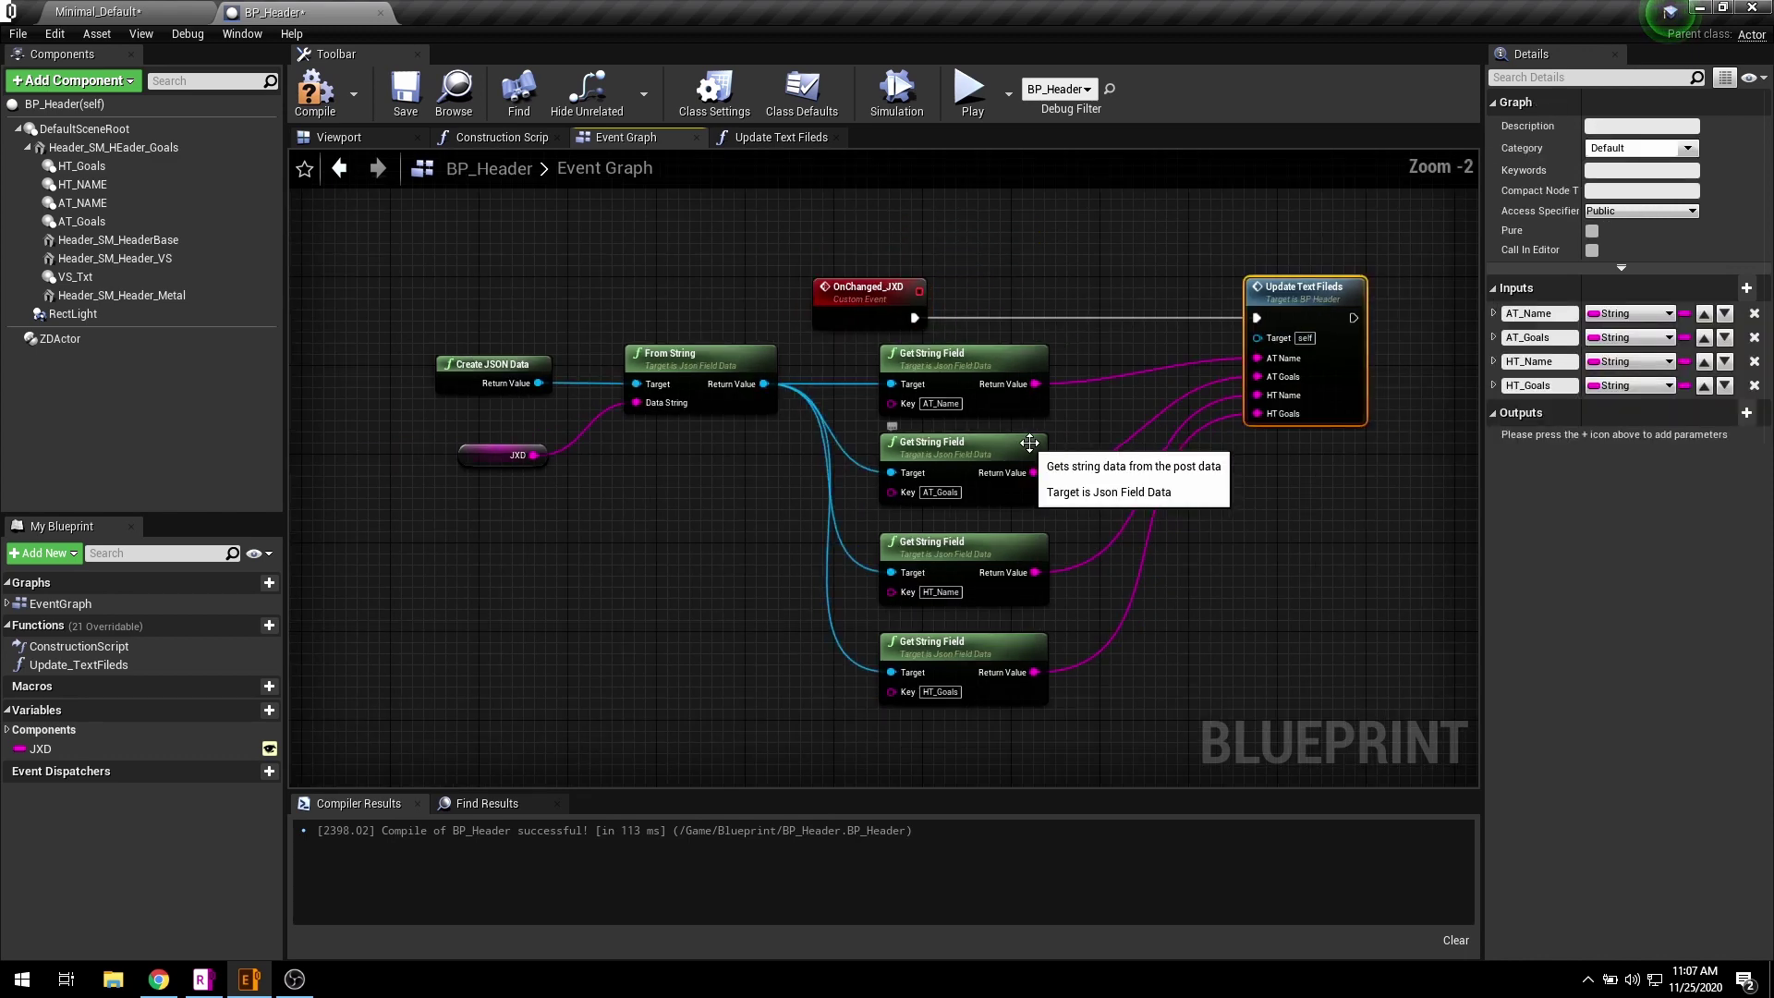
scroll(1029, 444, up, 1)
scroll(1053, 478, up, 1)
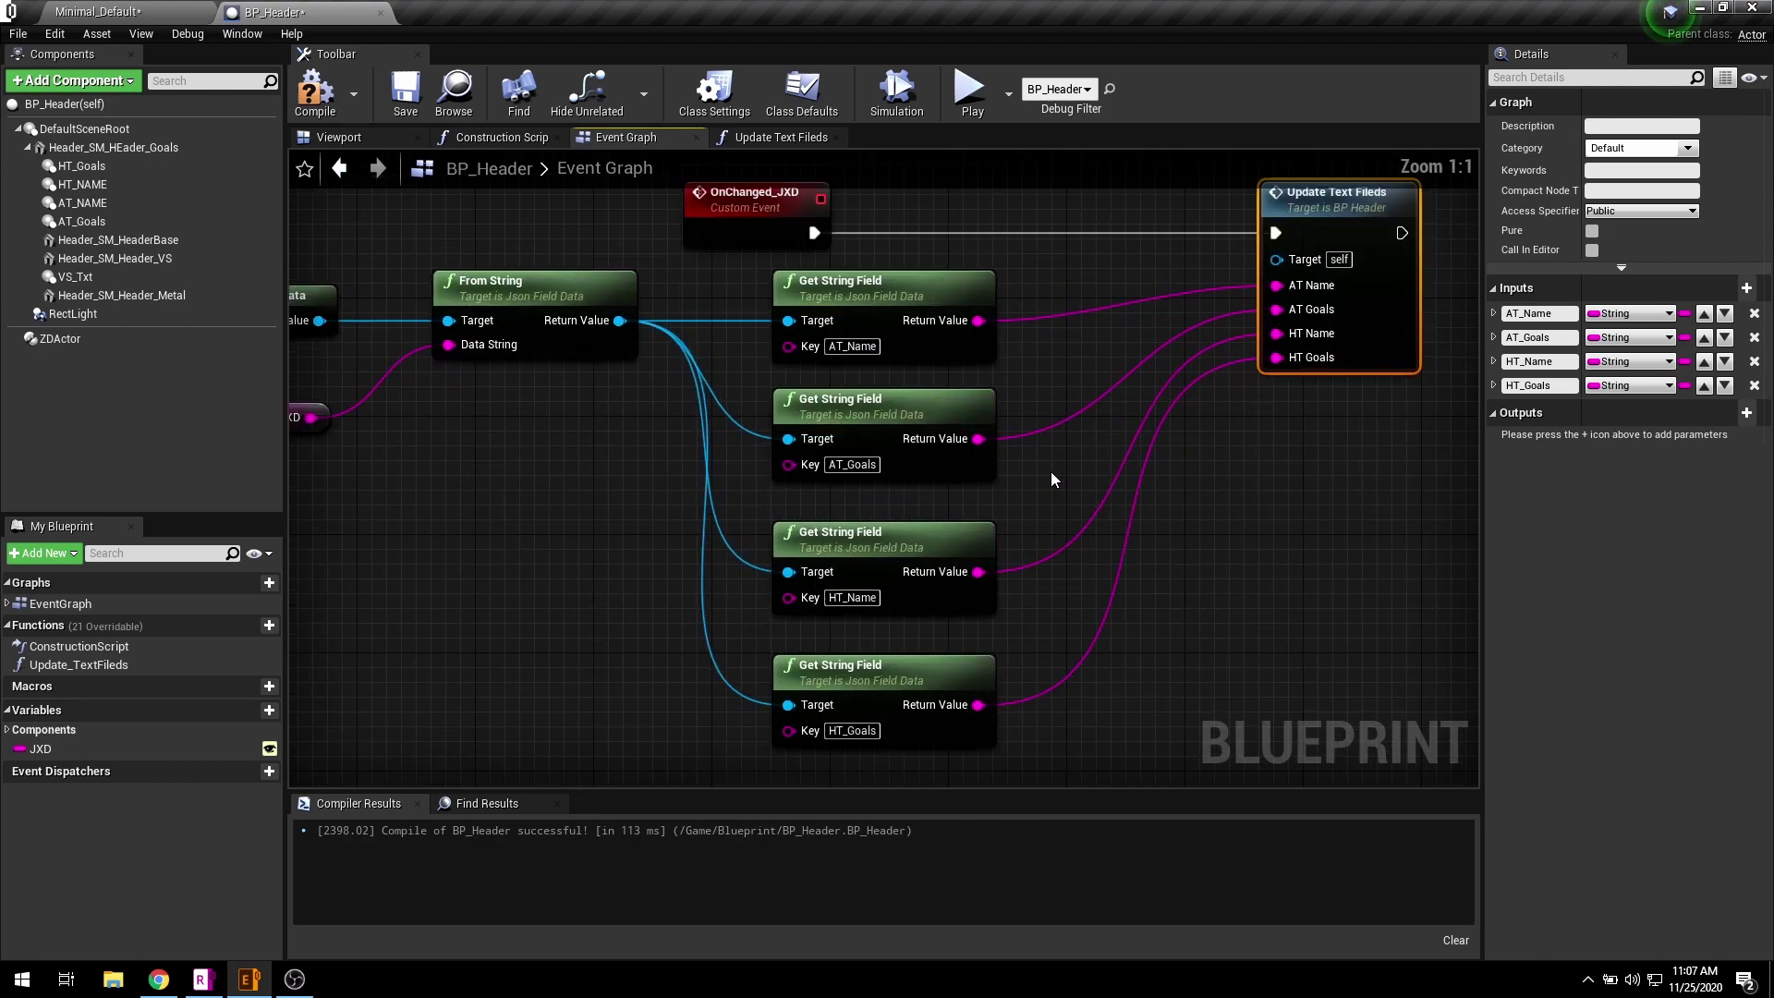
right_drag(866, 430, 891, 389)
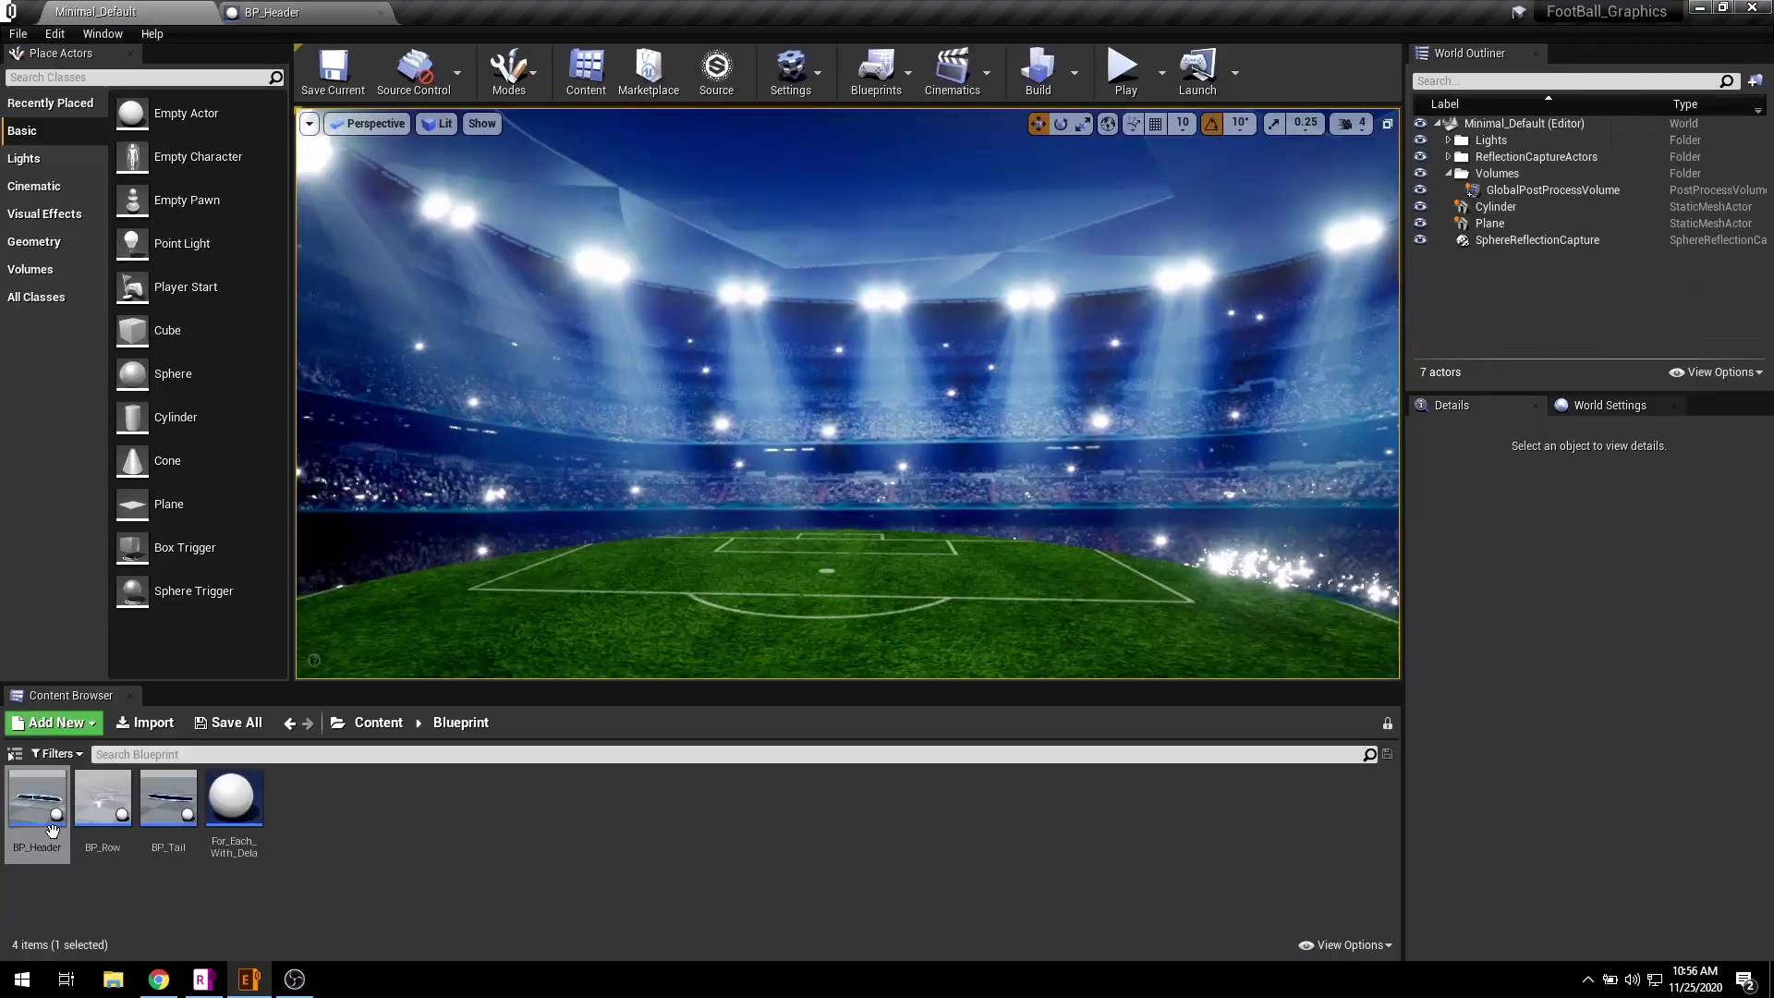
- Place the BP_Header blueprint in the level above the football pitch and view the scoreboard at an angle
drag(37, 800, 819, 311)
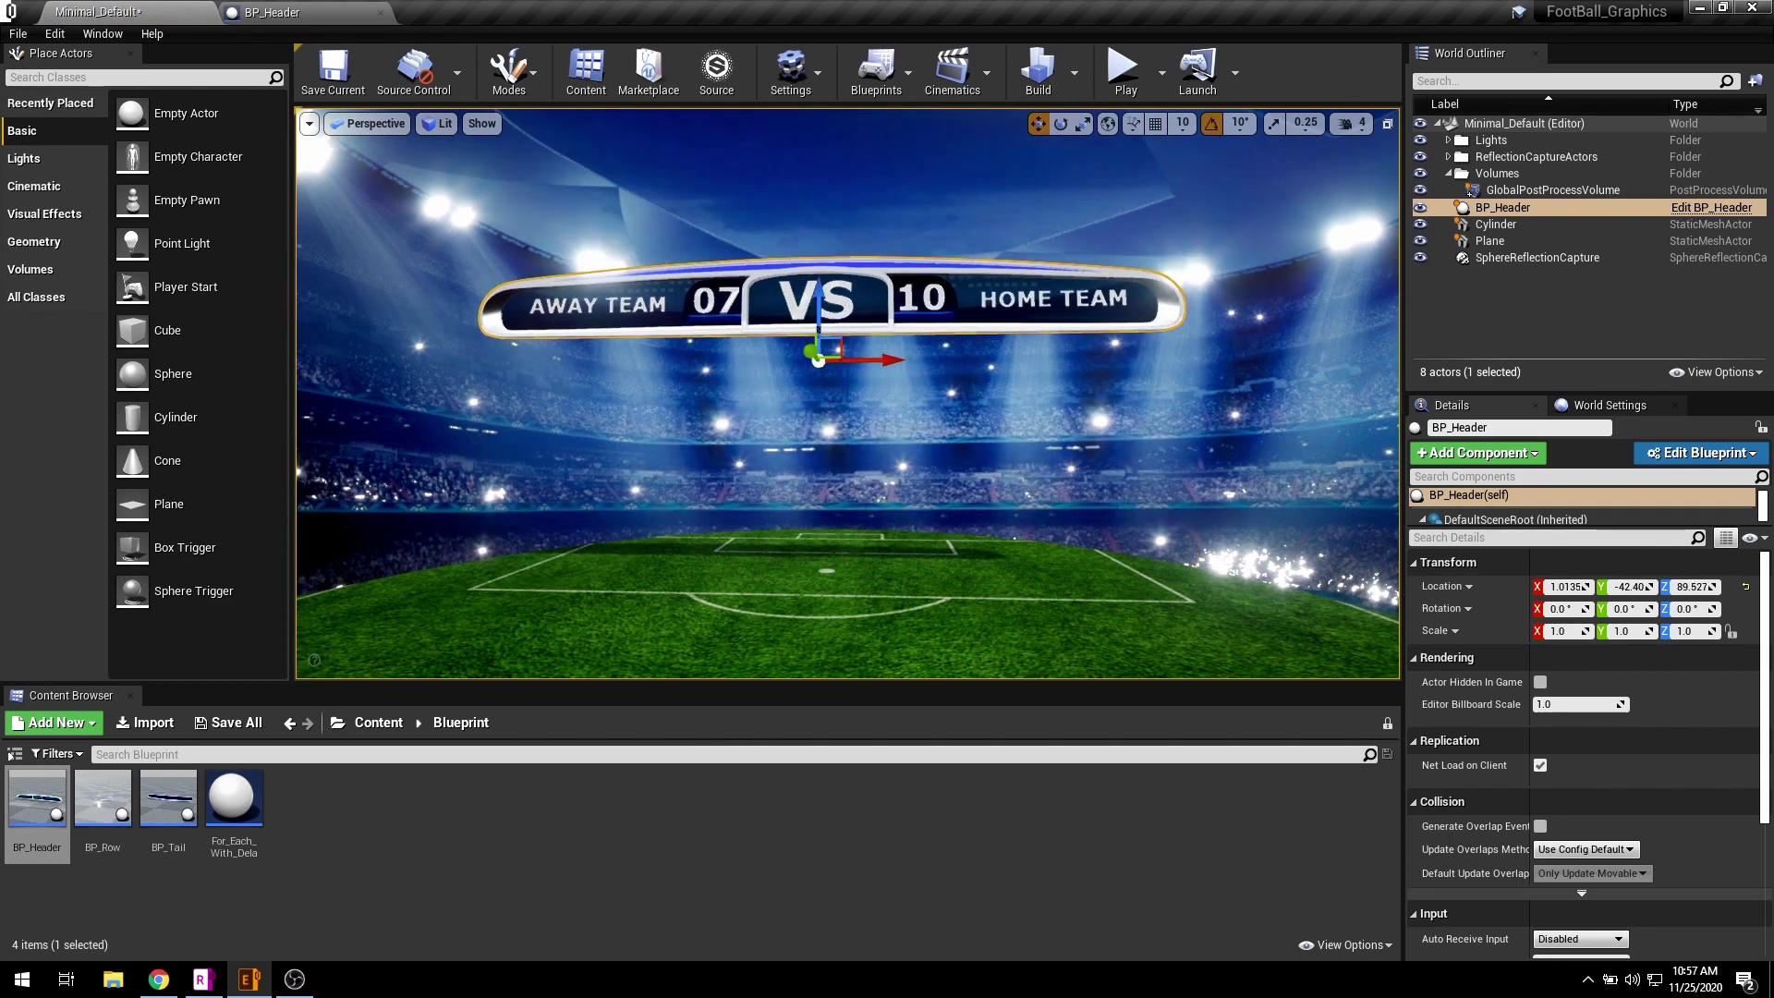
right_drag(819, 312, 883, 231)
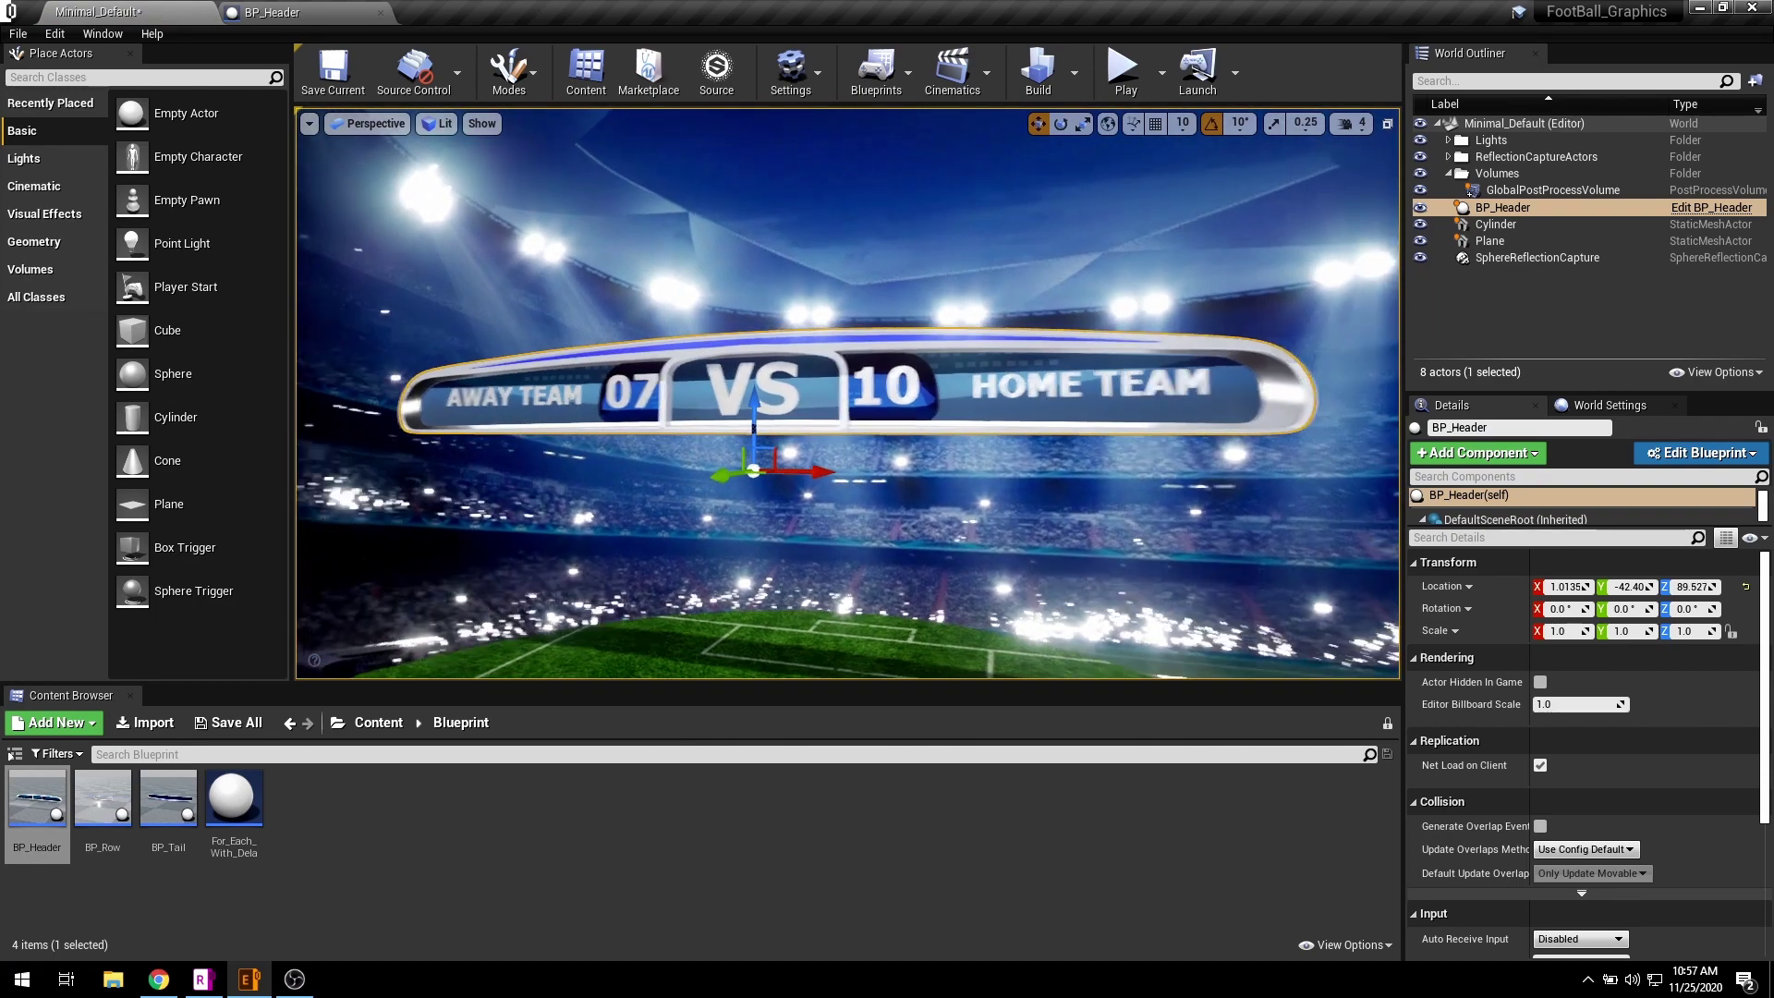
right_drag(795, 277, 800, 283)
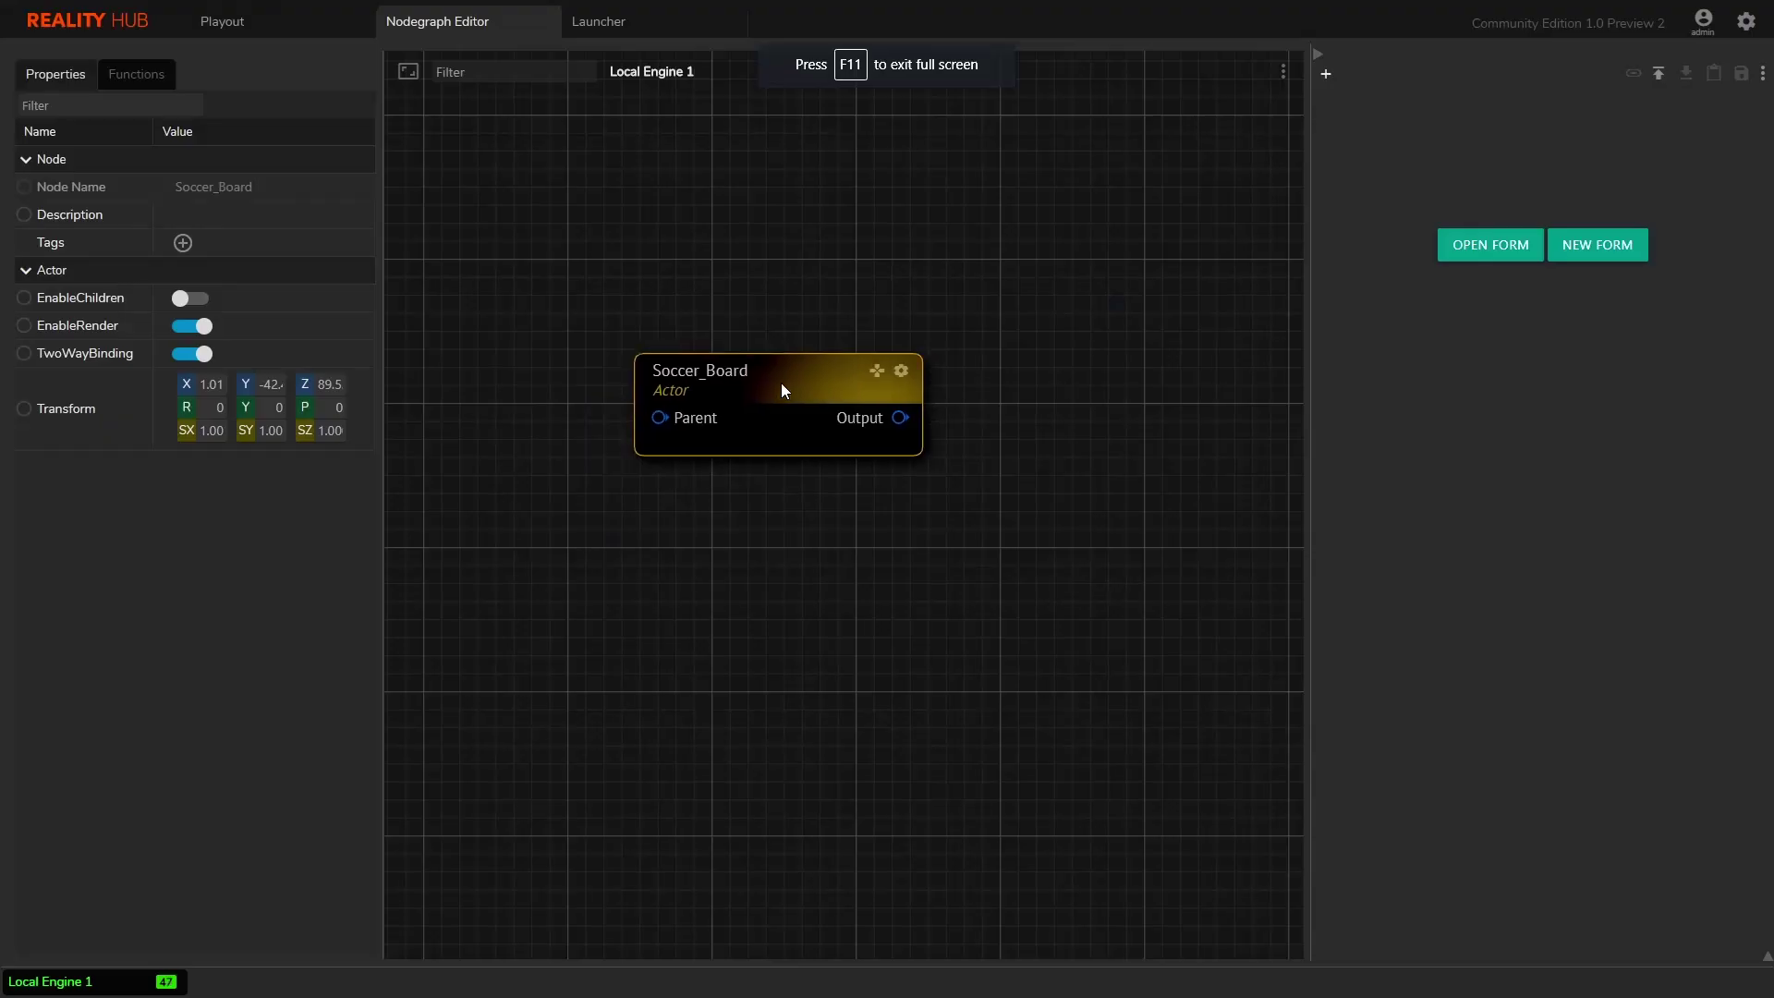
- Switch to Reality Hub's Nodegraph Editor, create a new form and rename it Scoreboard
drag(815, 386, 793, 383)
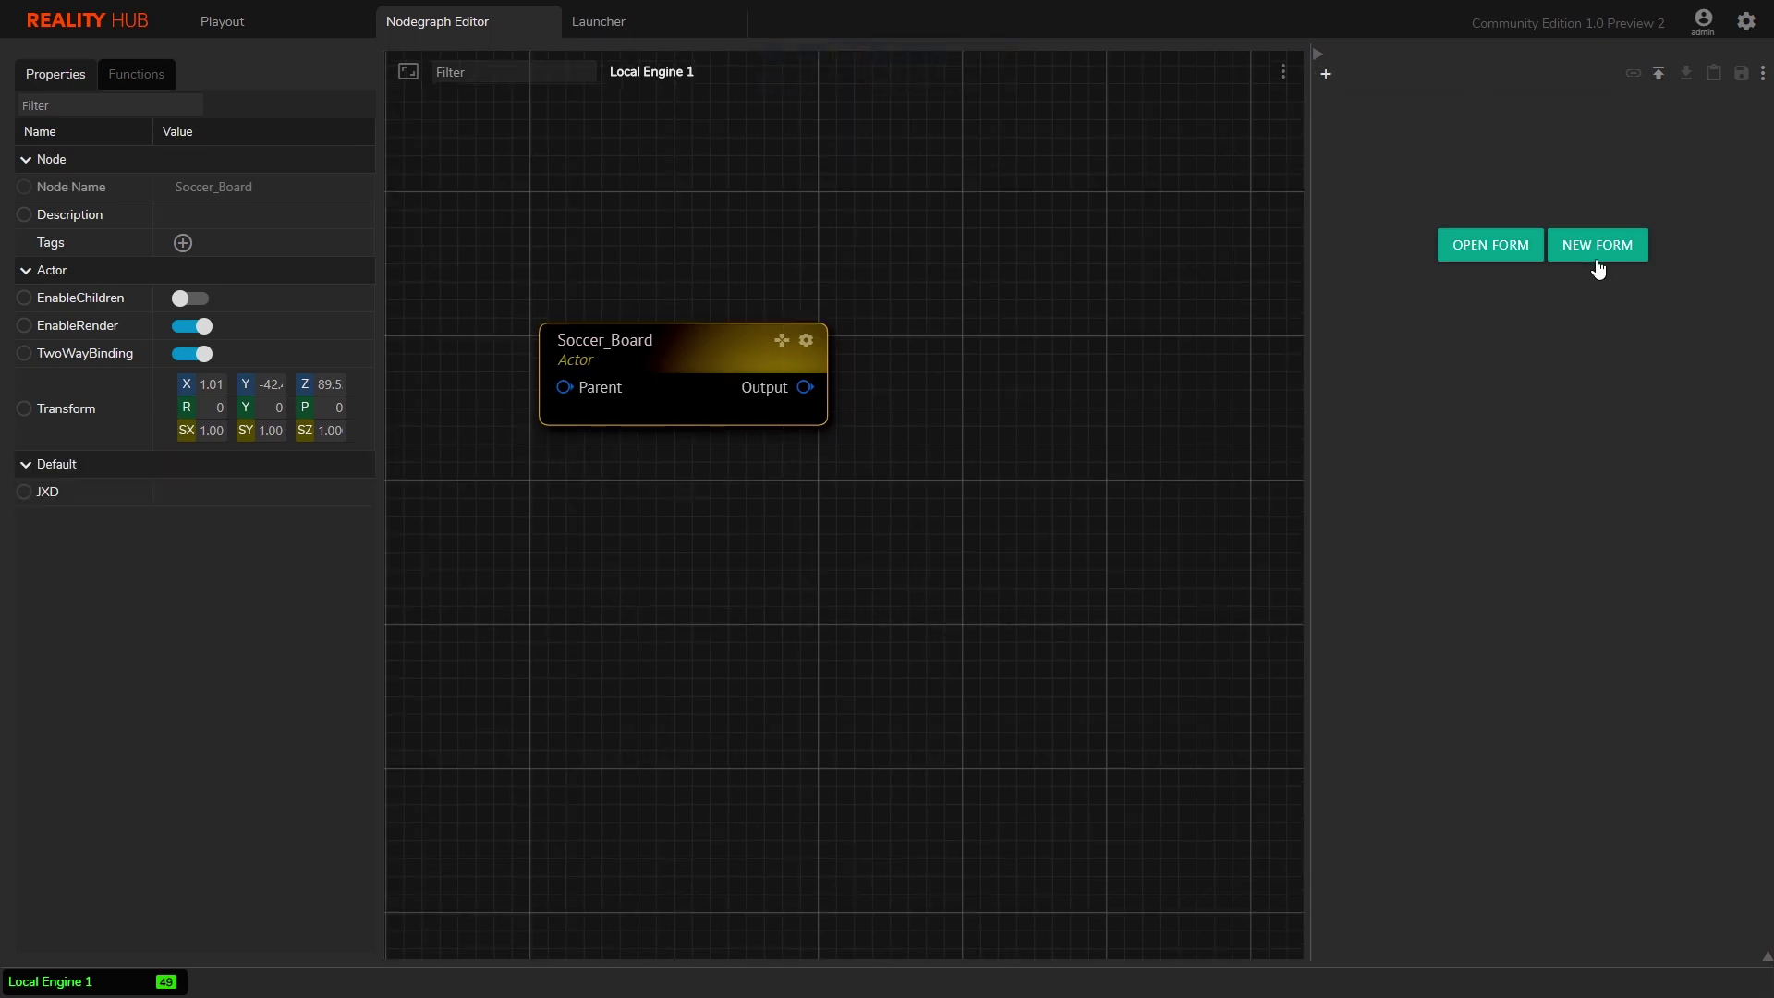
click(1586, 255)
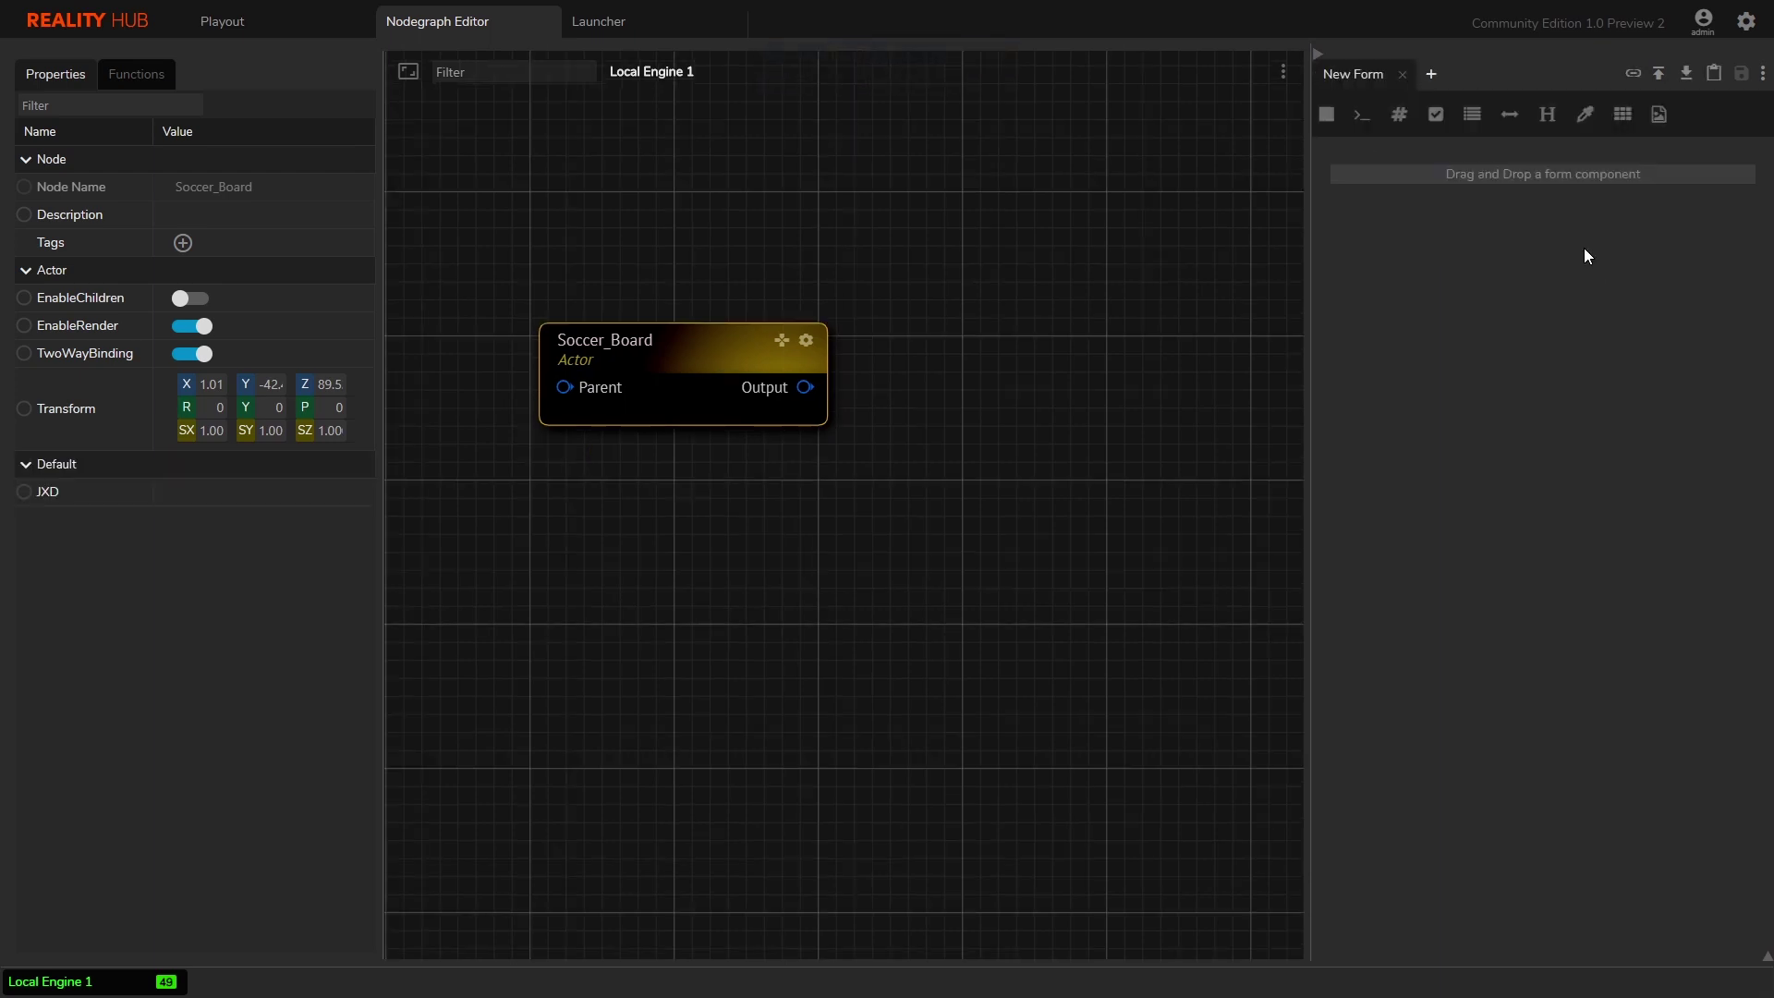
double_click(1353, 80)
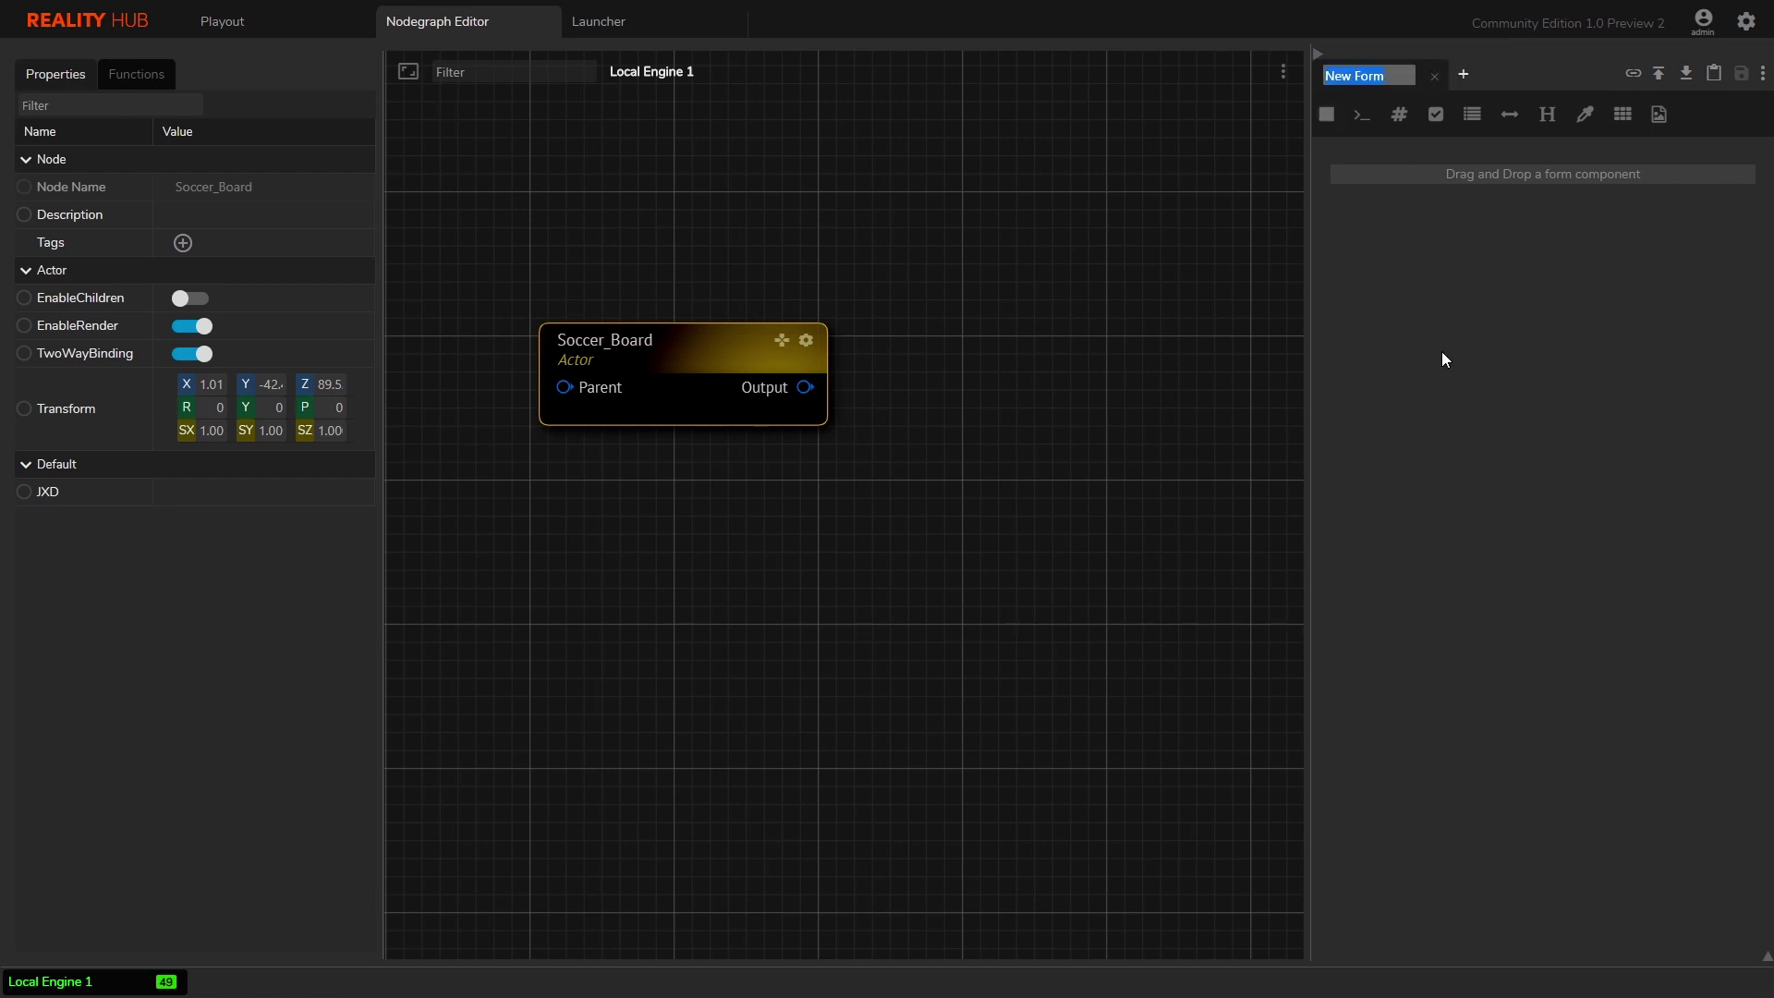
text(Scoreboard)
key(Return)
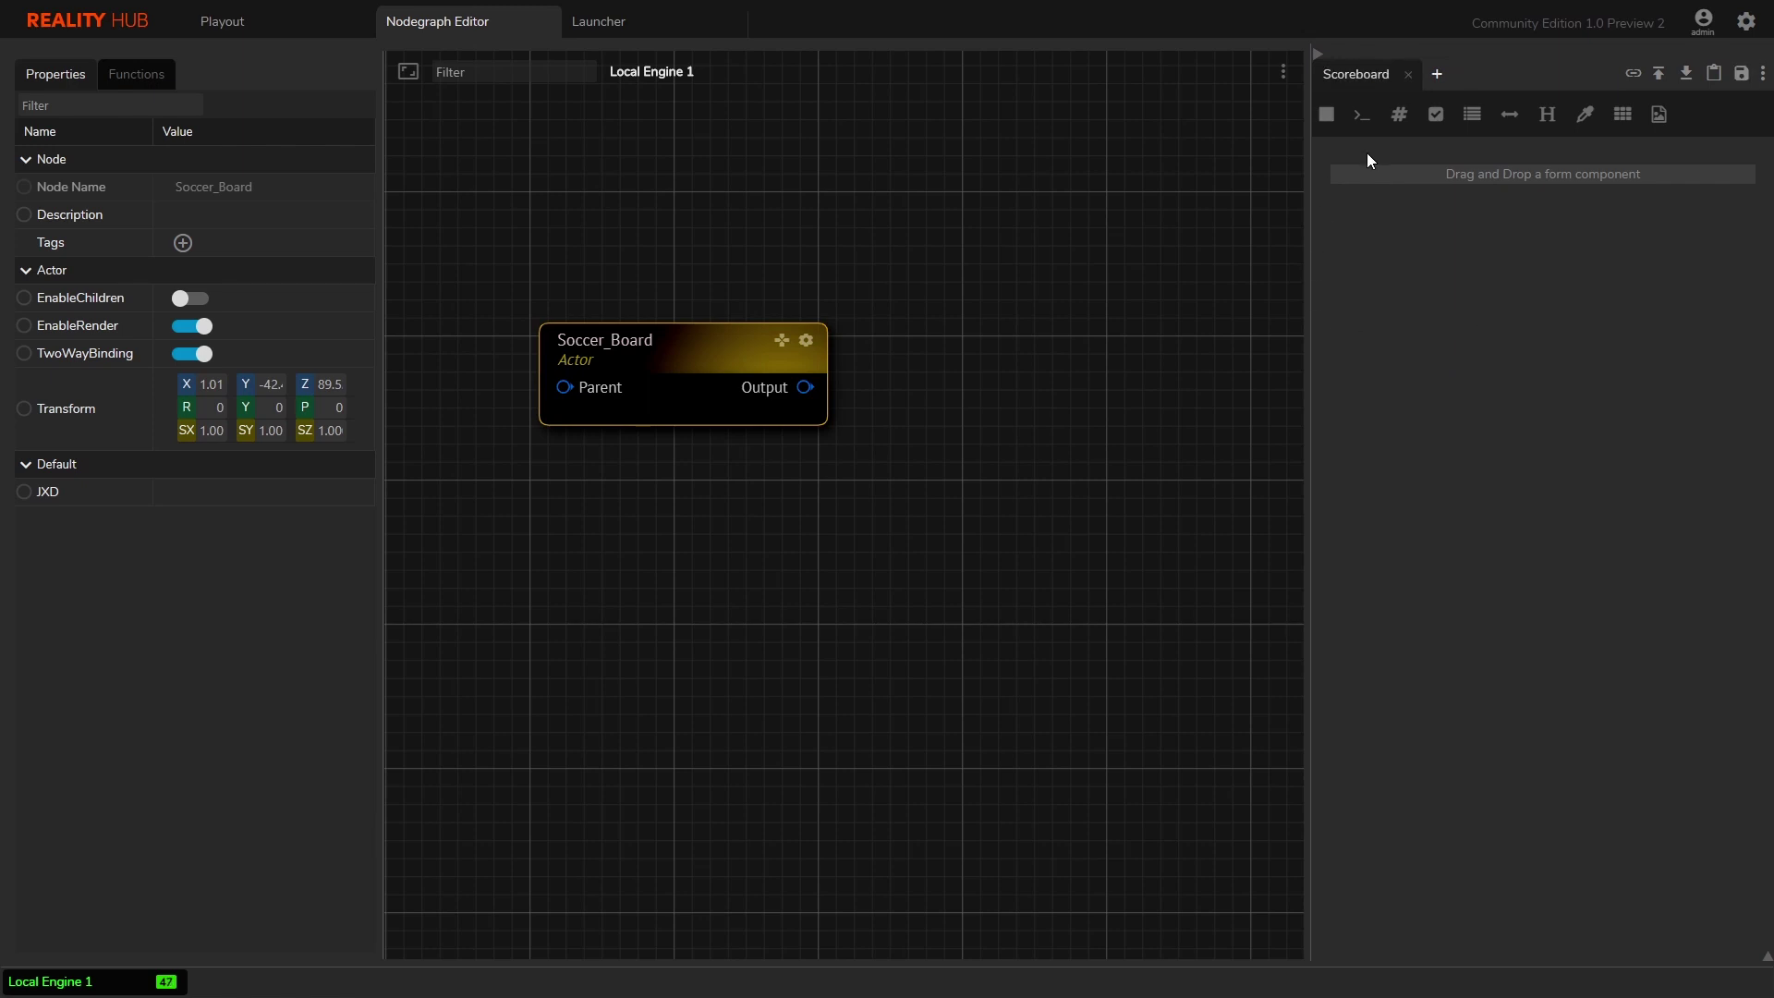
- Add four text fields, stacked one below another, to the Scoreboard form
drag(1370, 152, 1359, 231)
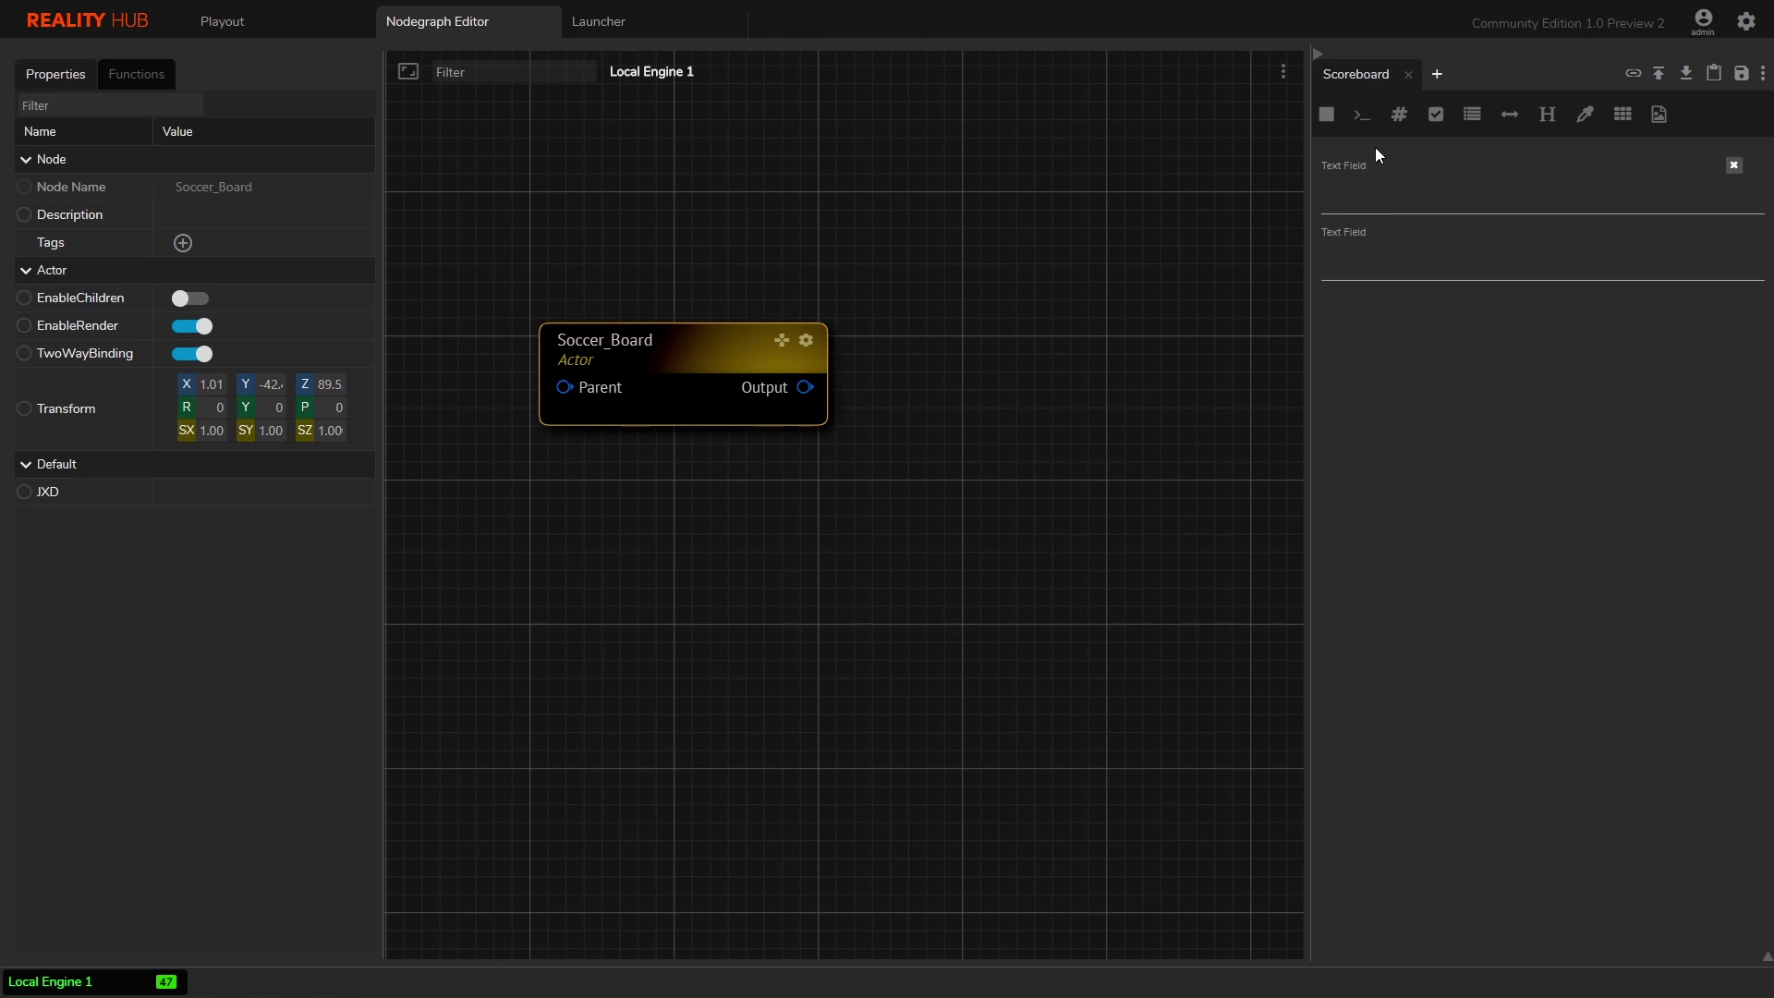
drag(1362, 119, 1351, 386)
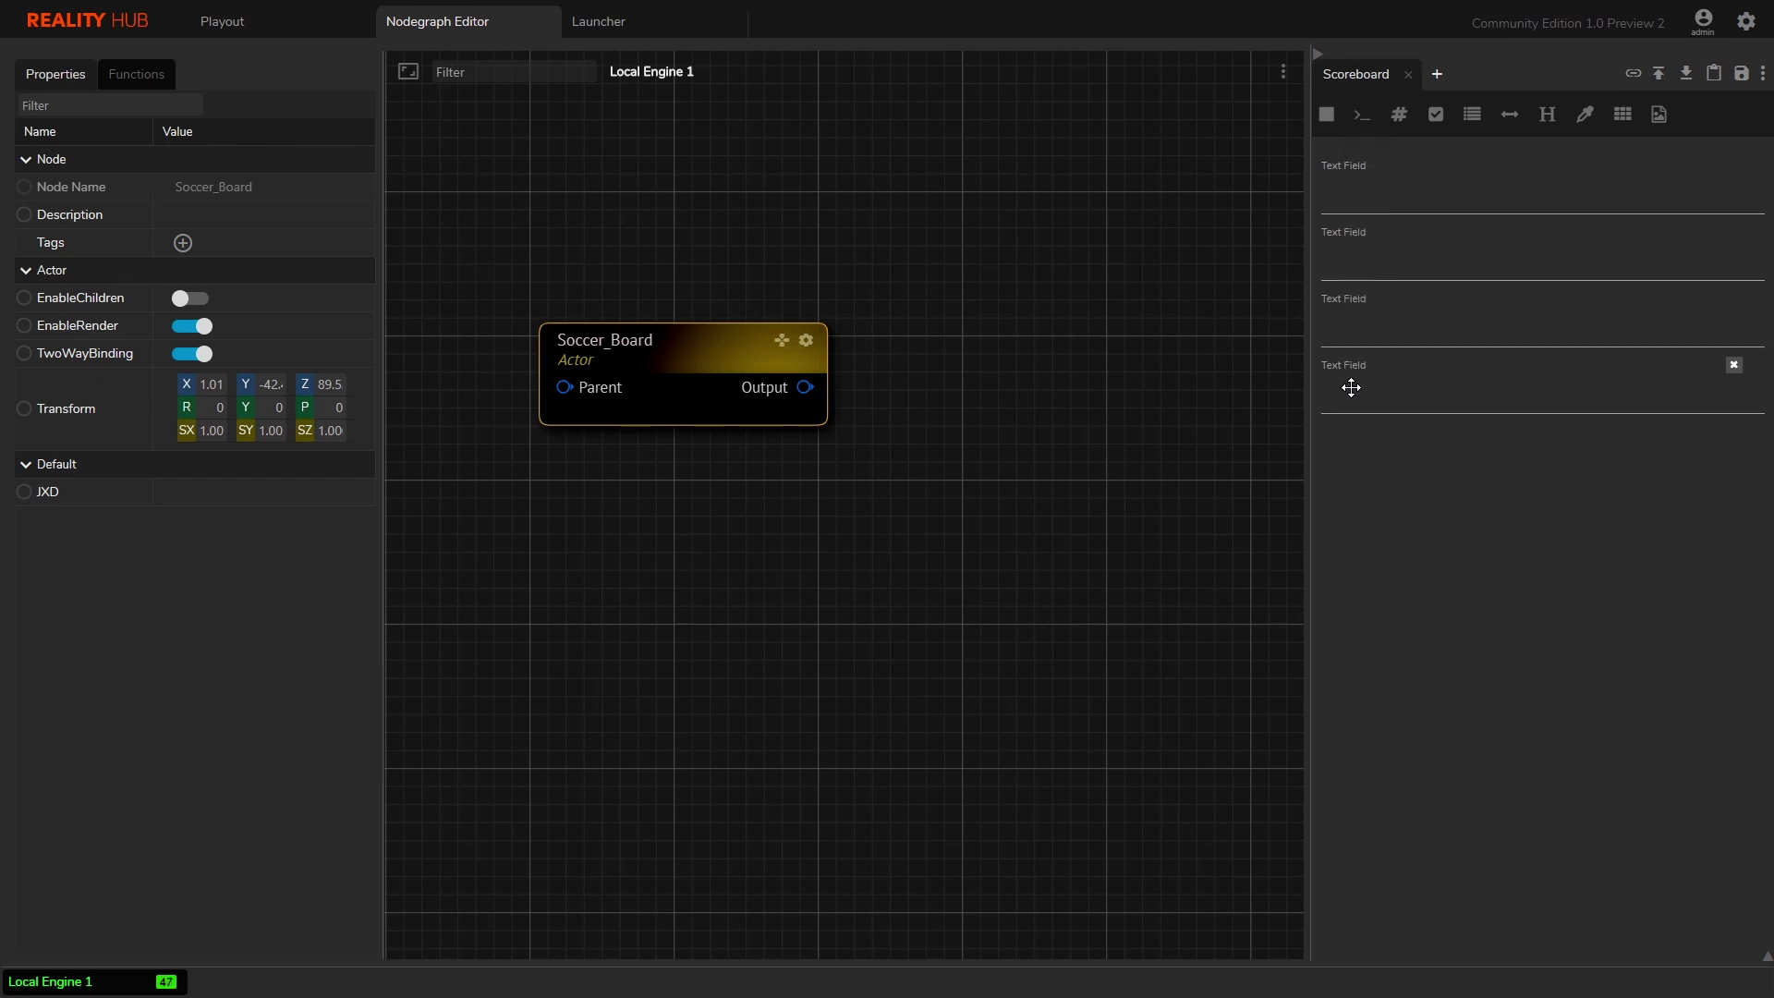
- Give the form's first text field the title AWAY TEAM NAME and the key AT_Name
double_click(1358, 181)
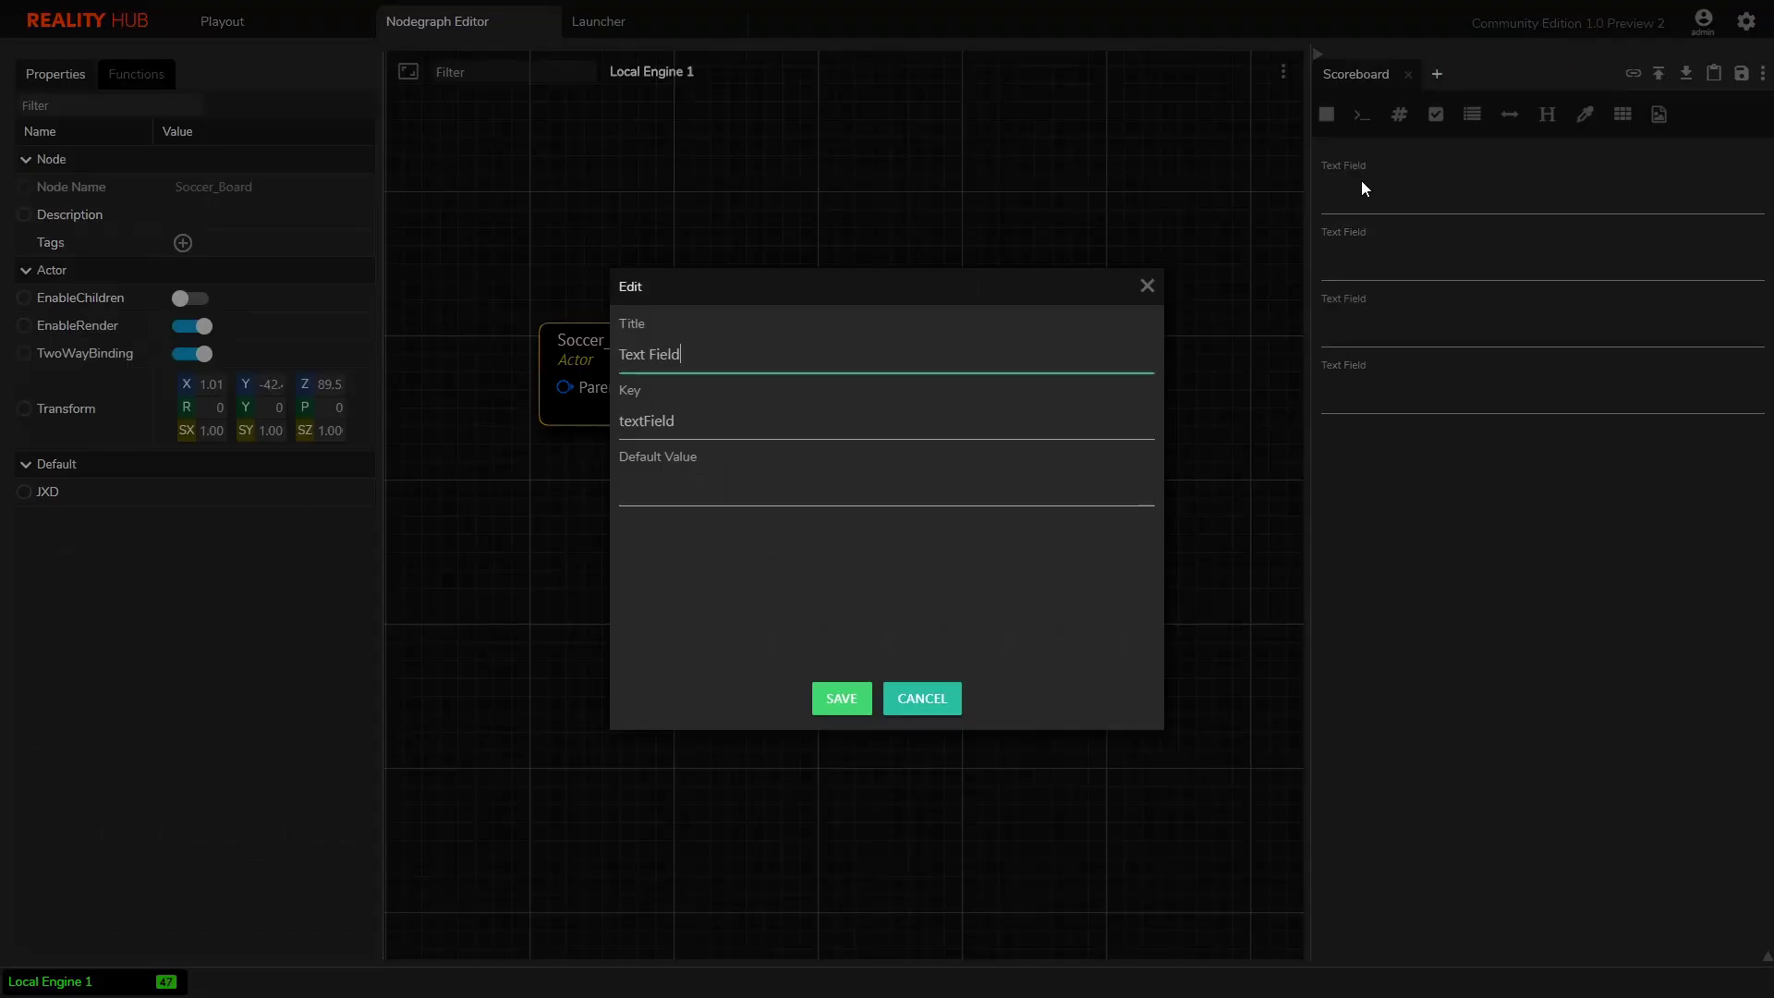
drag(765, 352, 574, 361)
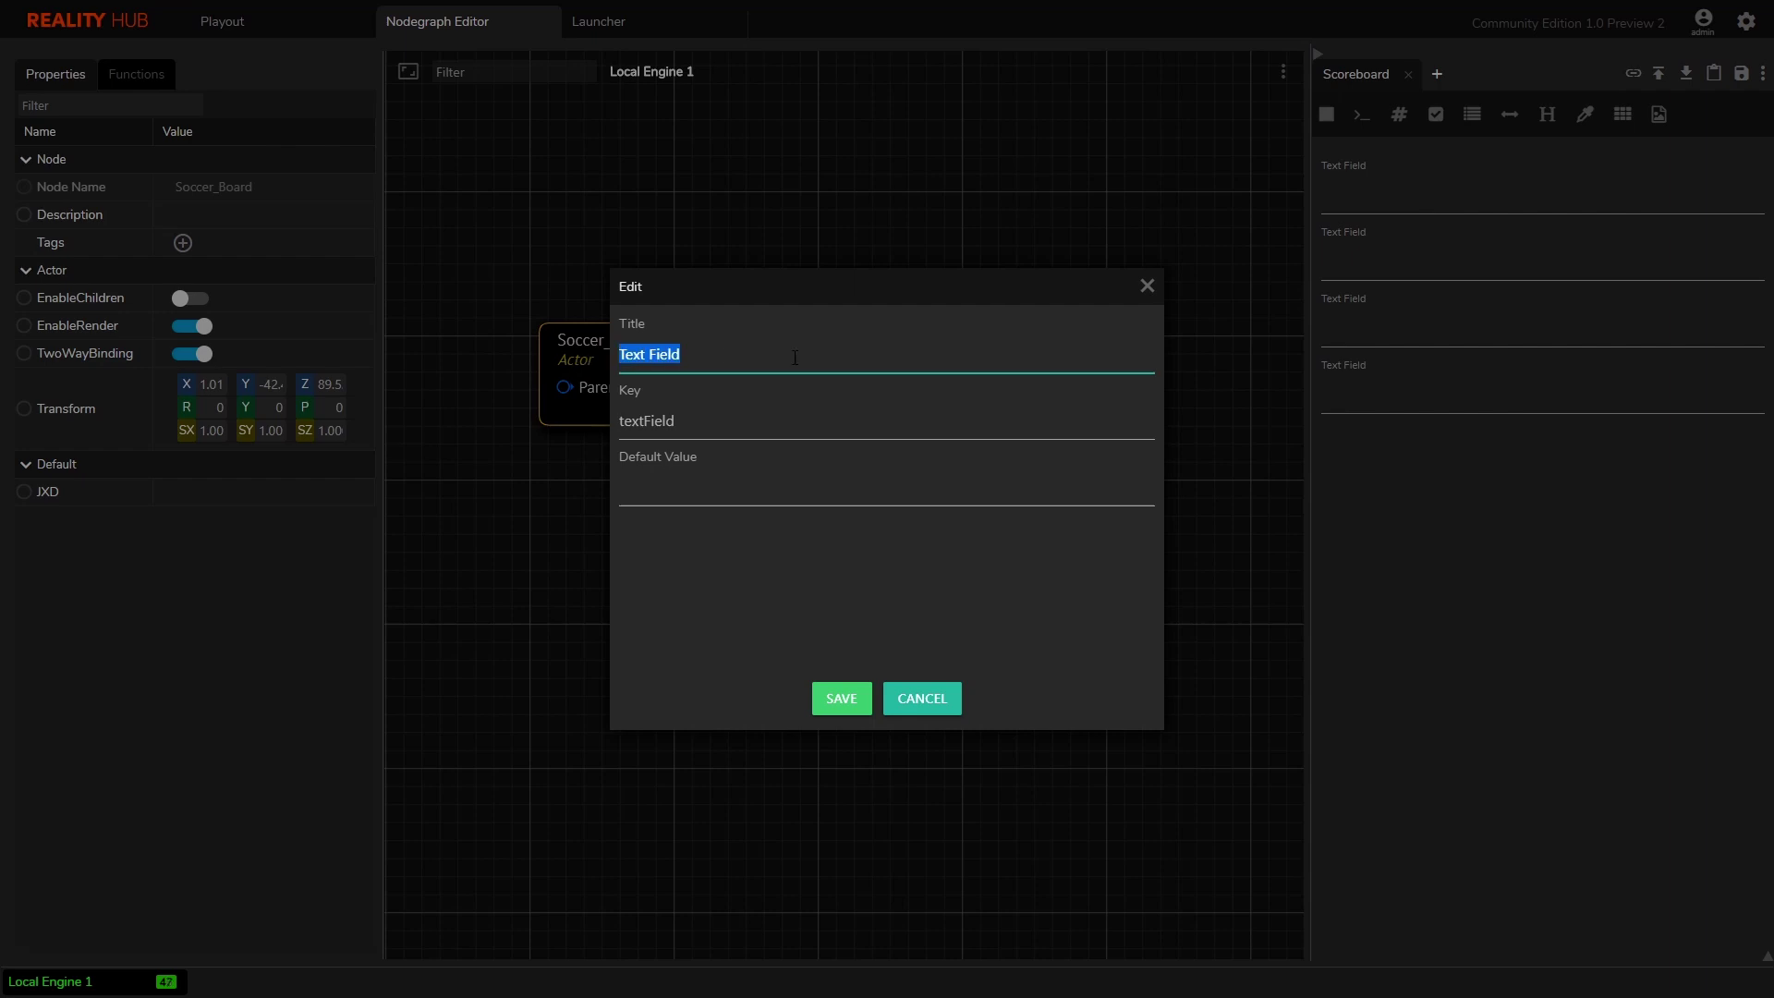
text(AWAY TEAM NAME)
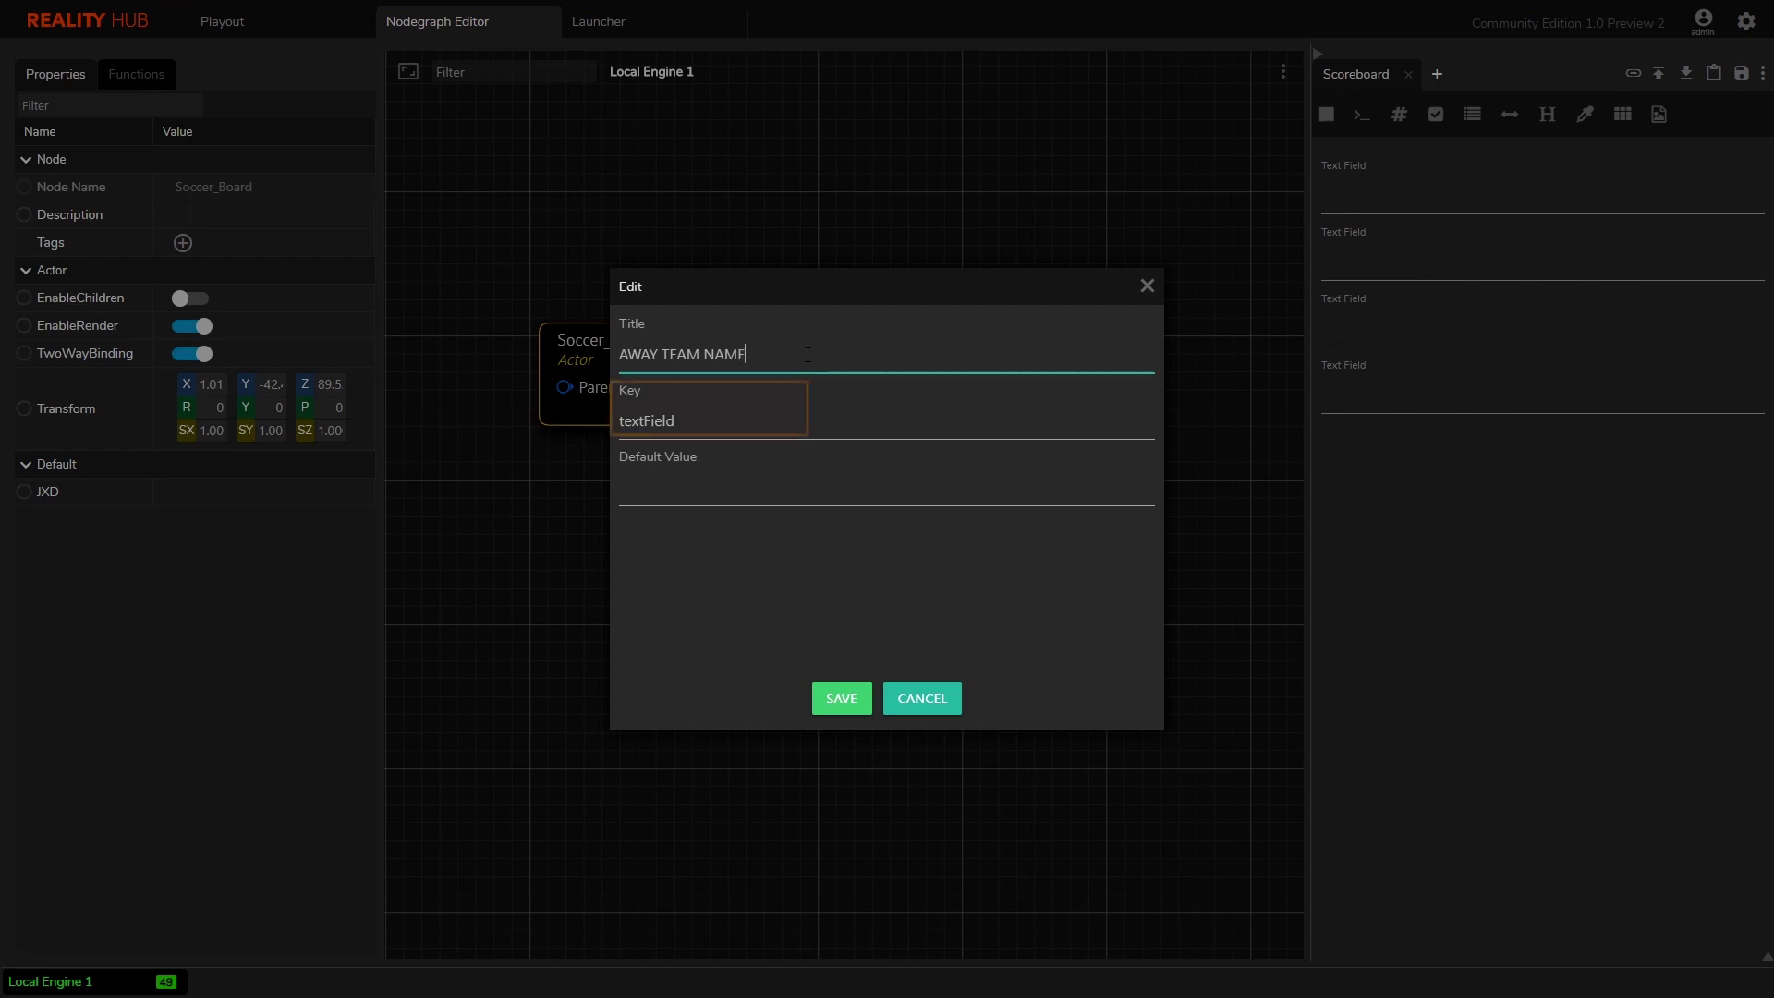
double_click(746, 426)
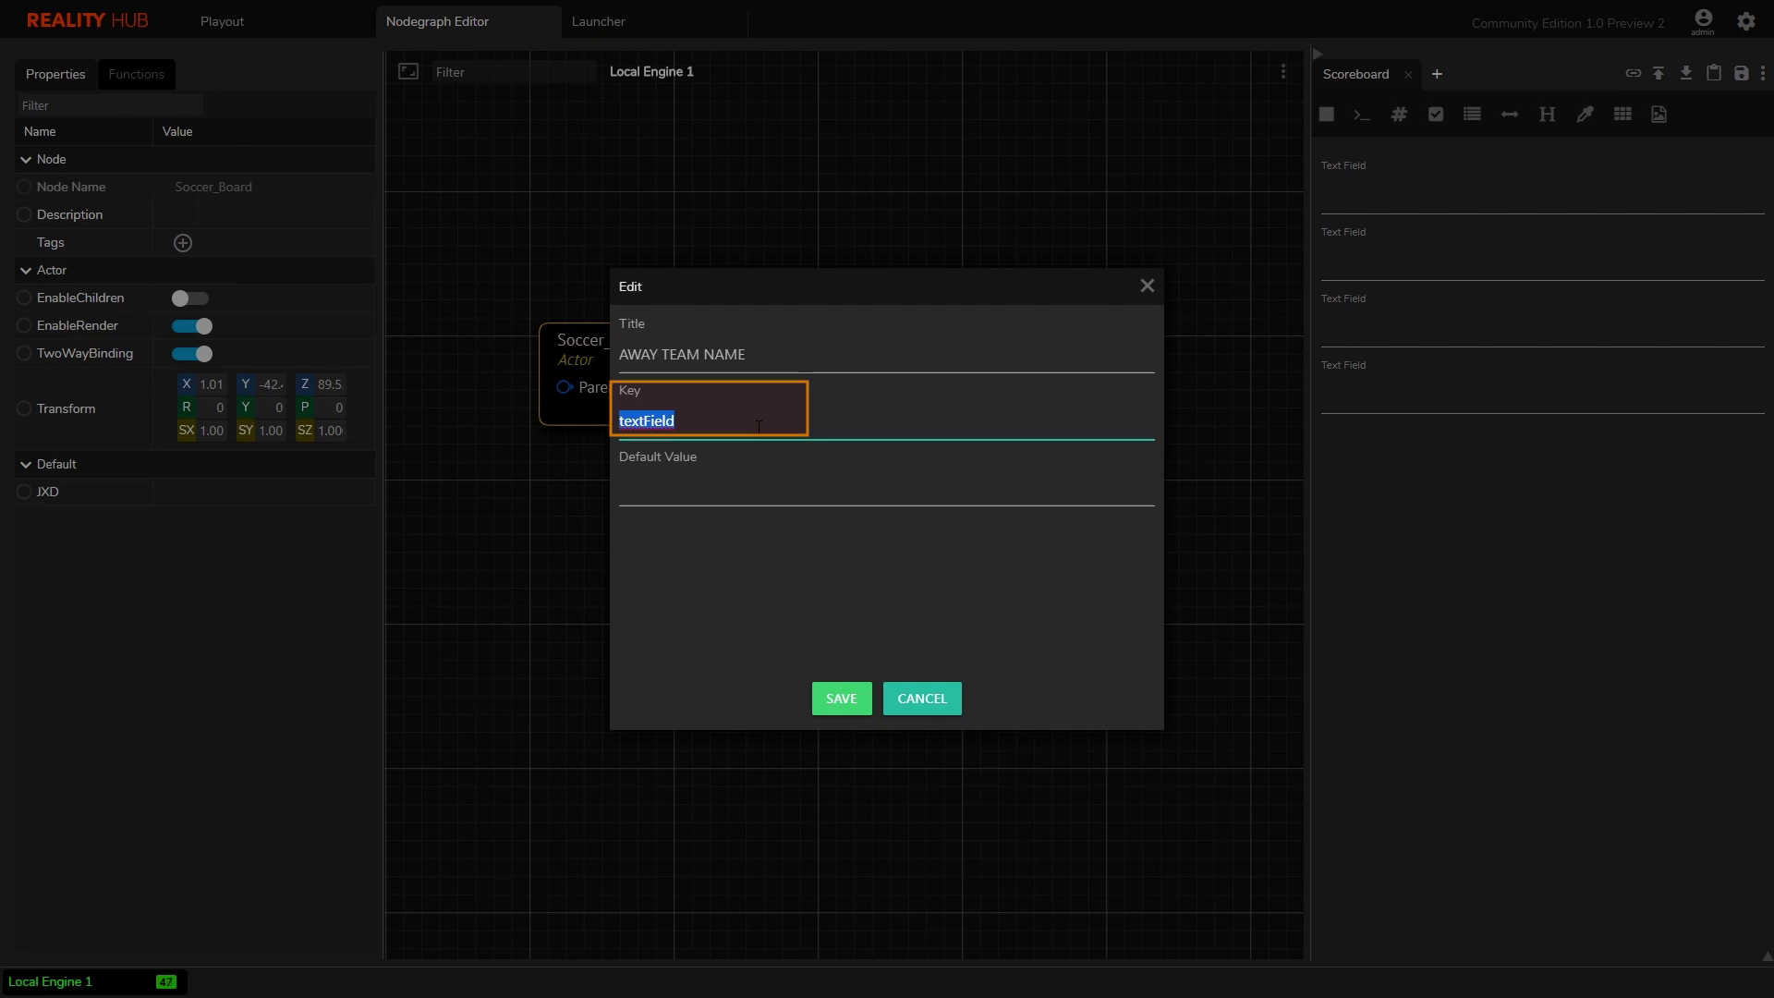
text(AT_Name)
click(839, 698)
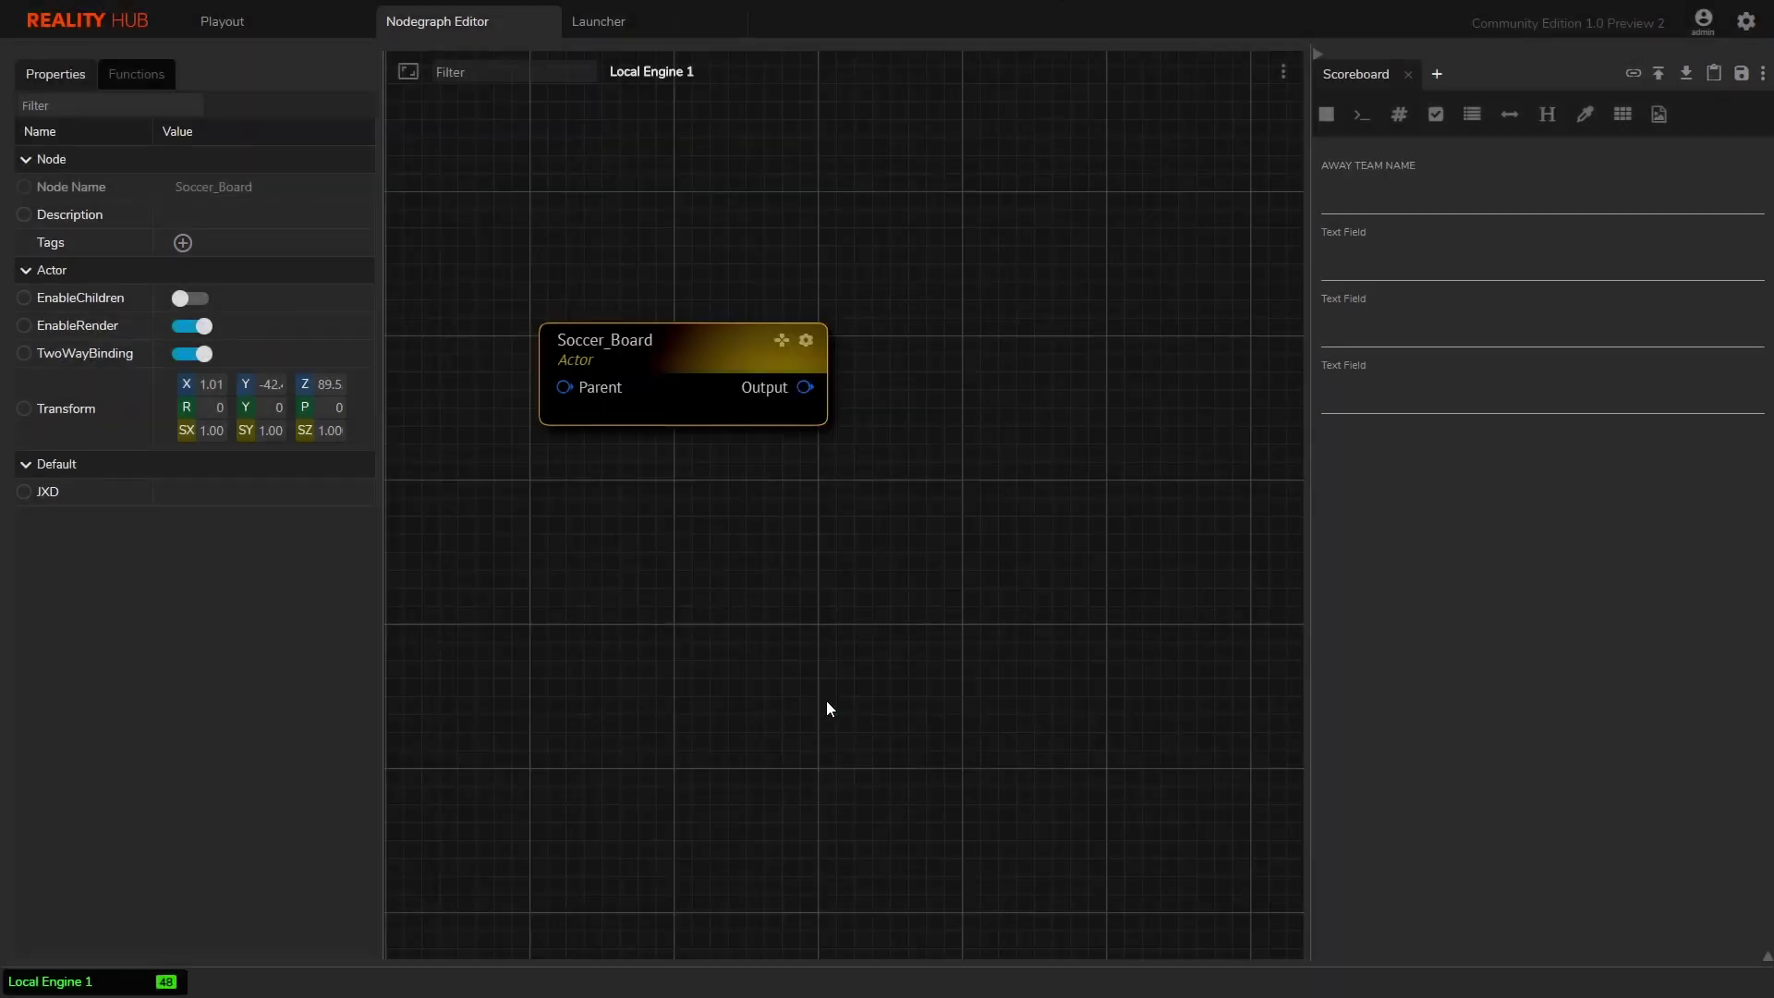
- Give the form's second text field the title AWAY TEAM GOALS and the key AT_Goals
double_click(1428, 248)
key(ctrl+a)
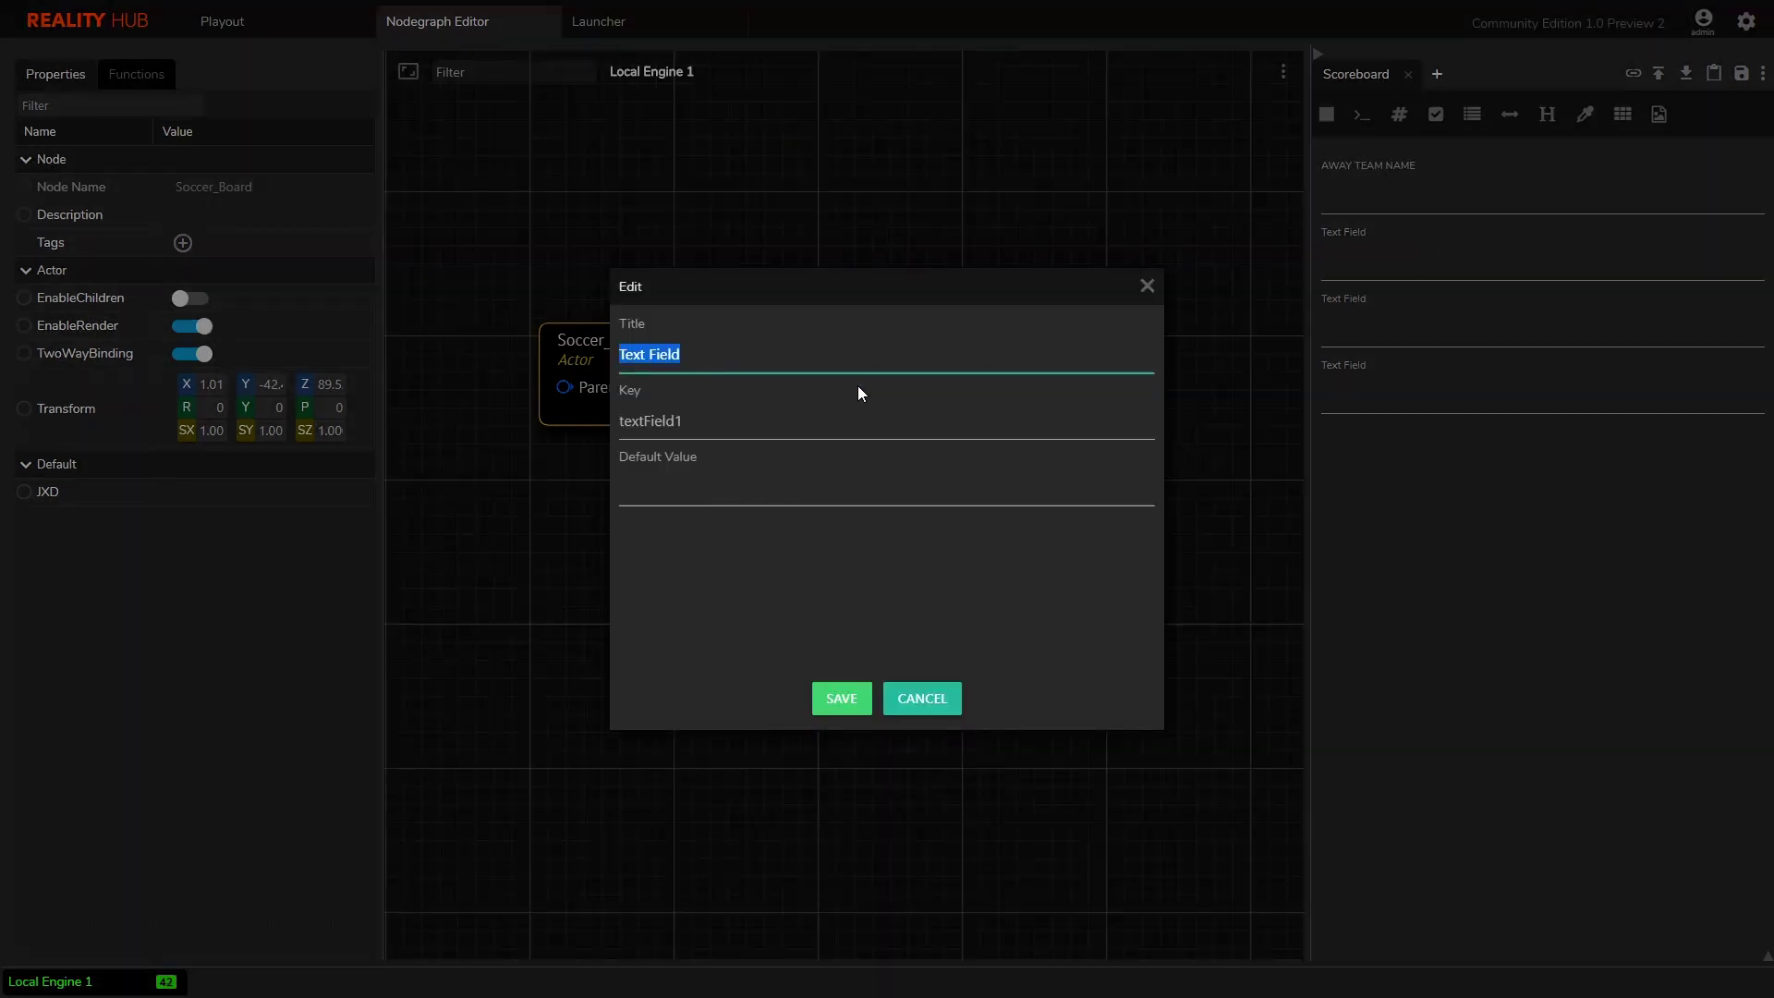
text(AWAY TEAM GOL)
key(BackSpace)
text(ALS)
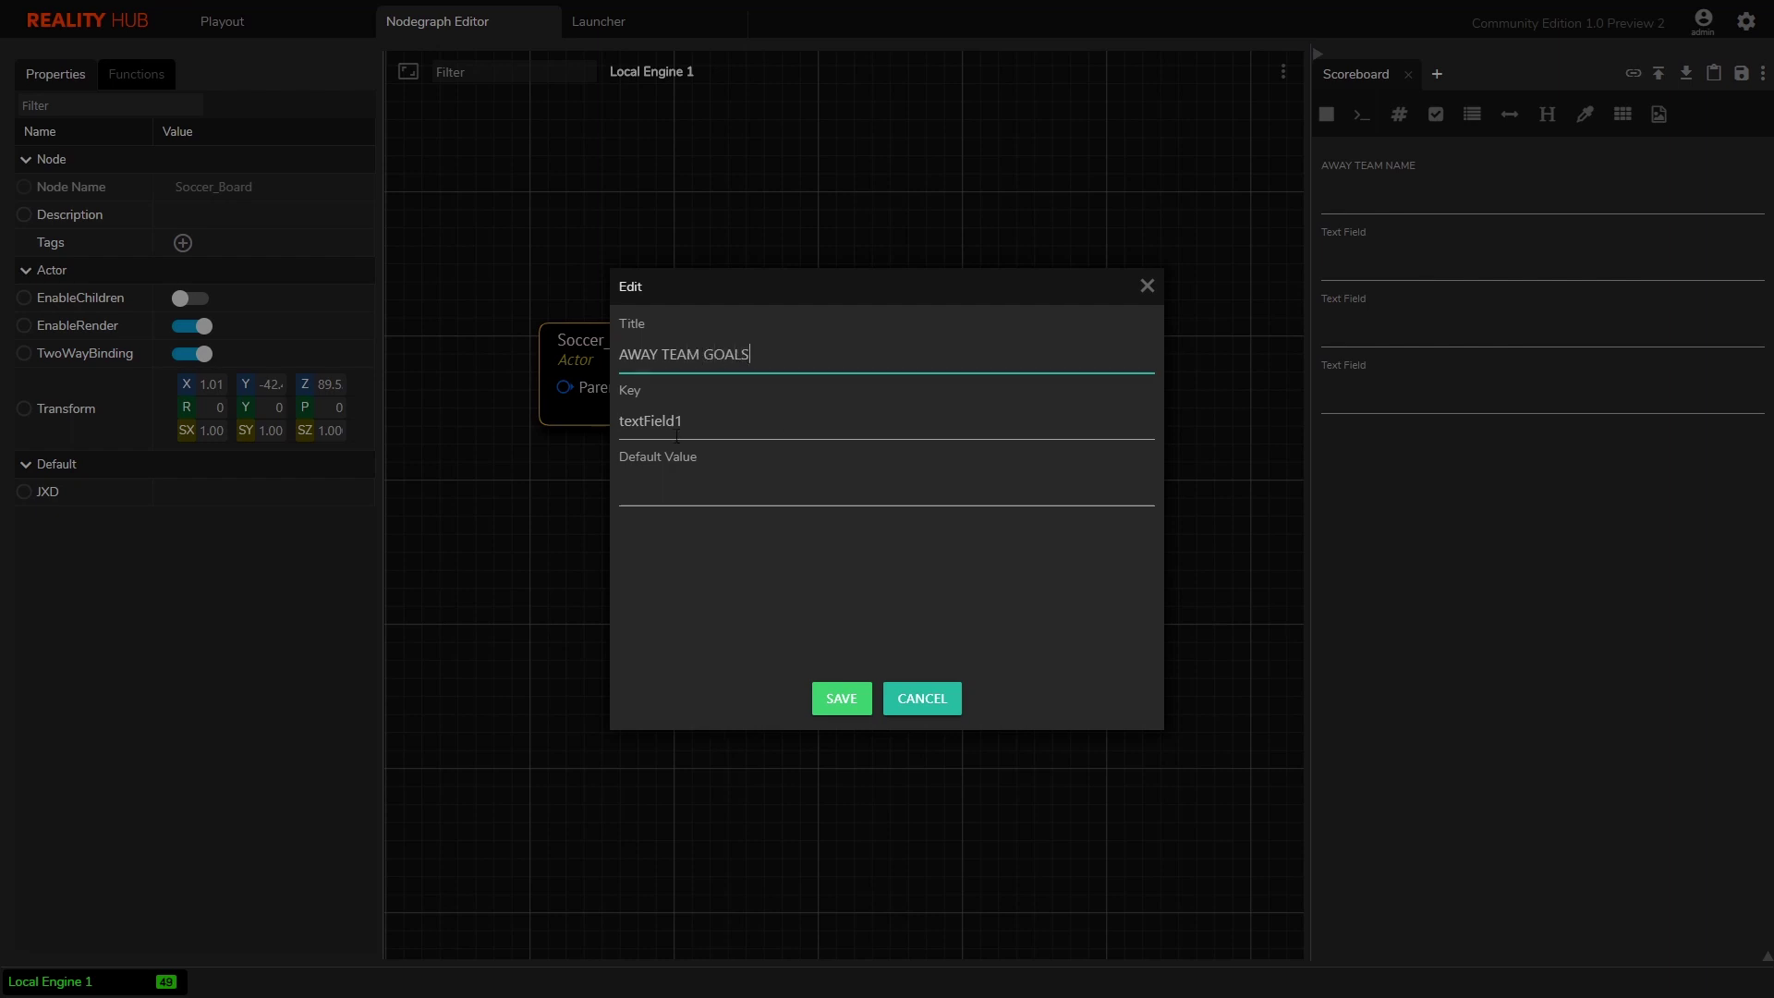
key(Tab)
text(AT_)
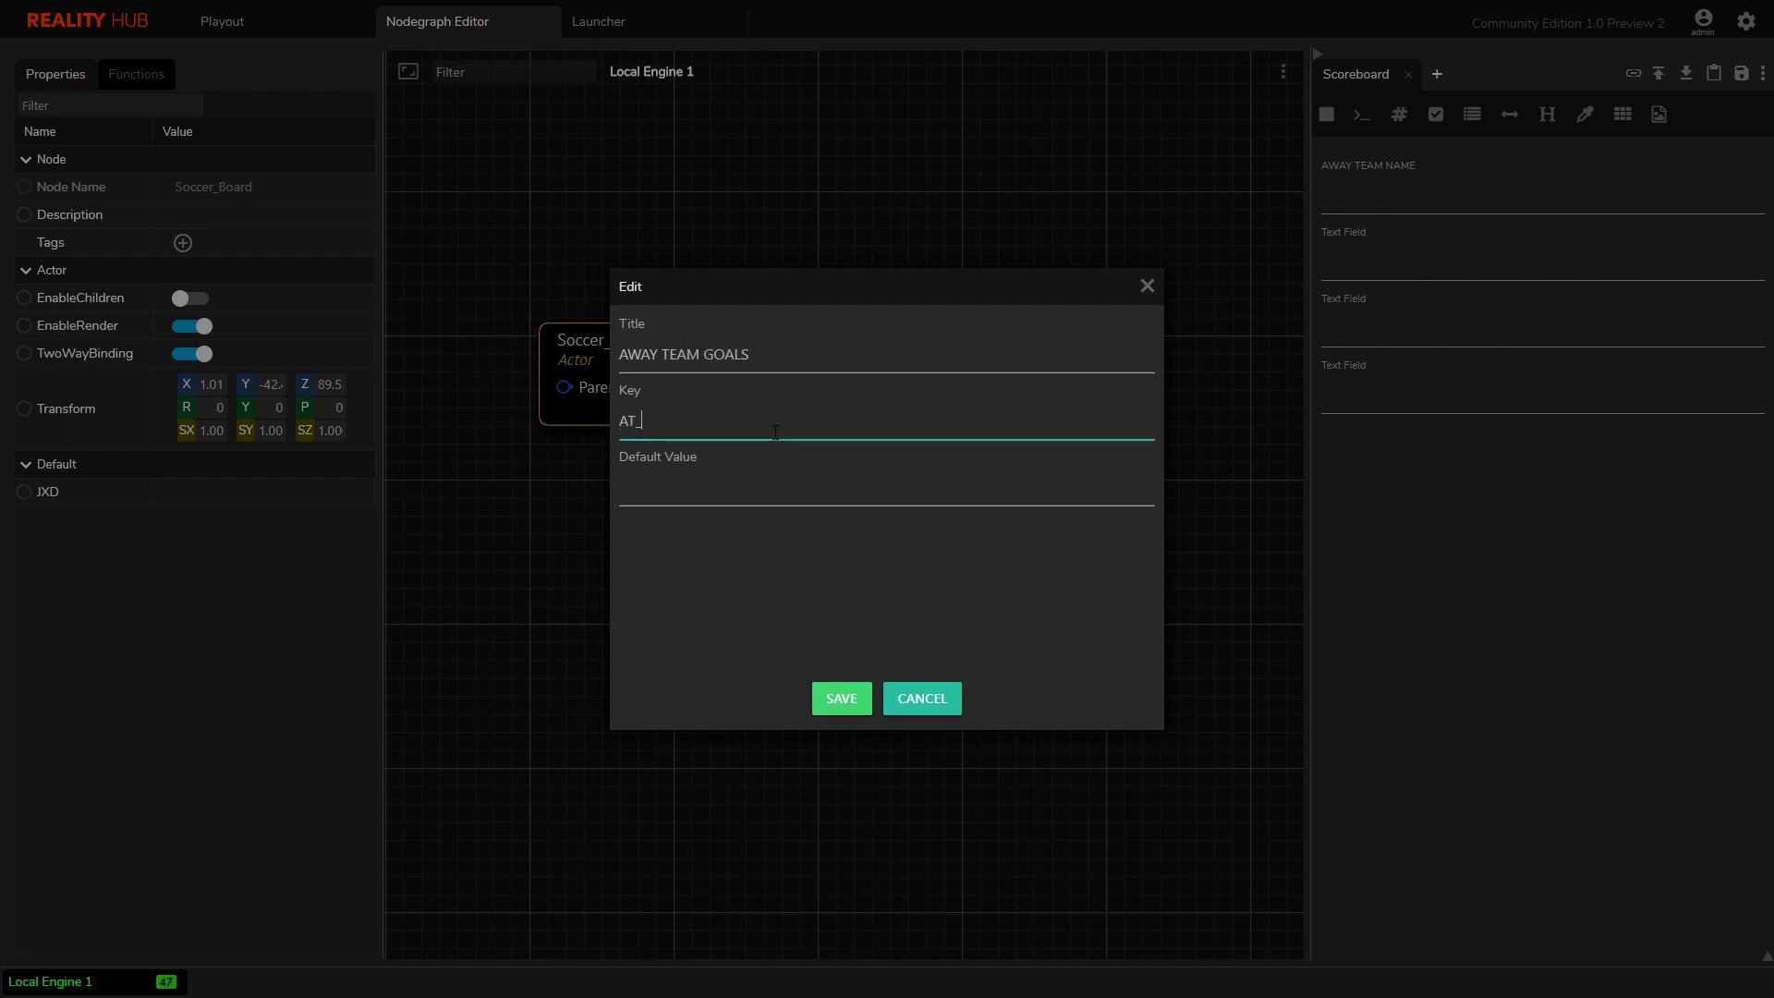
text(Goals)
click(841, 704)
- Give the form's third text field the title HOME TEAM NAME and the key HT_Name
double_click(1387, 301)
triple_click(916, 368)
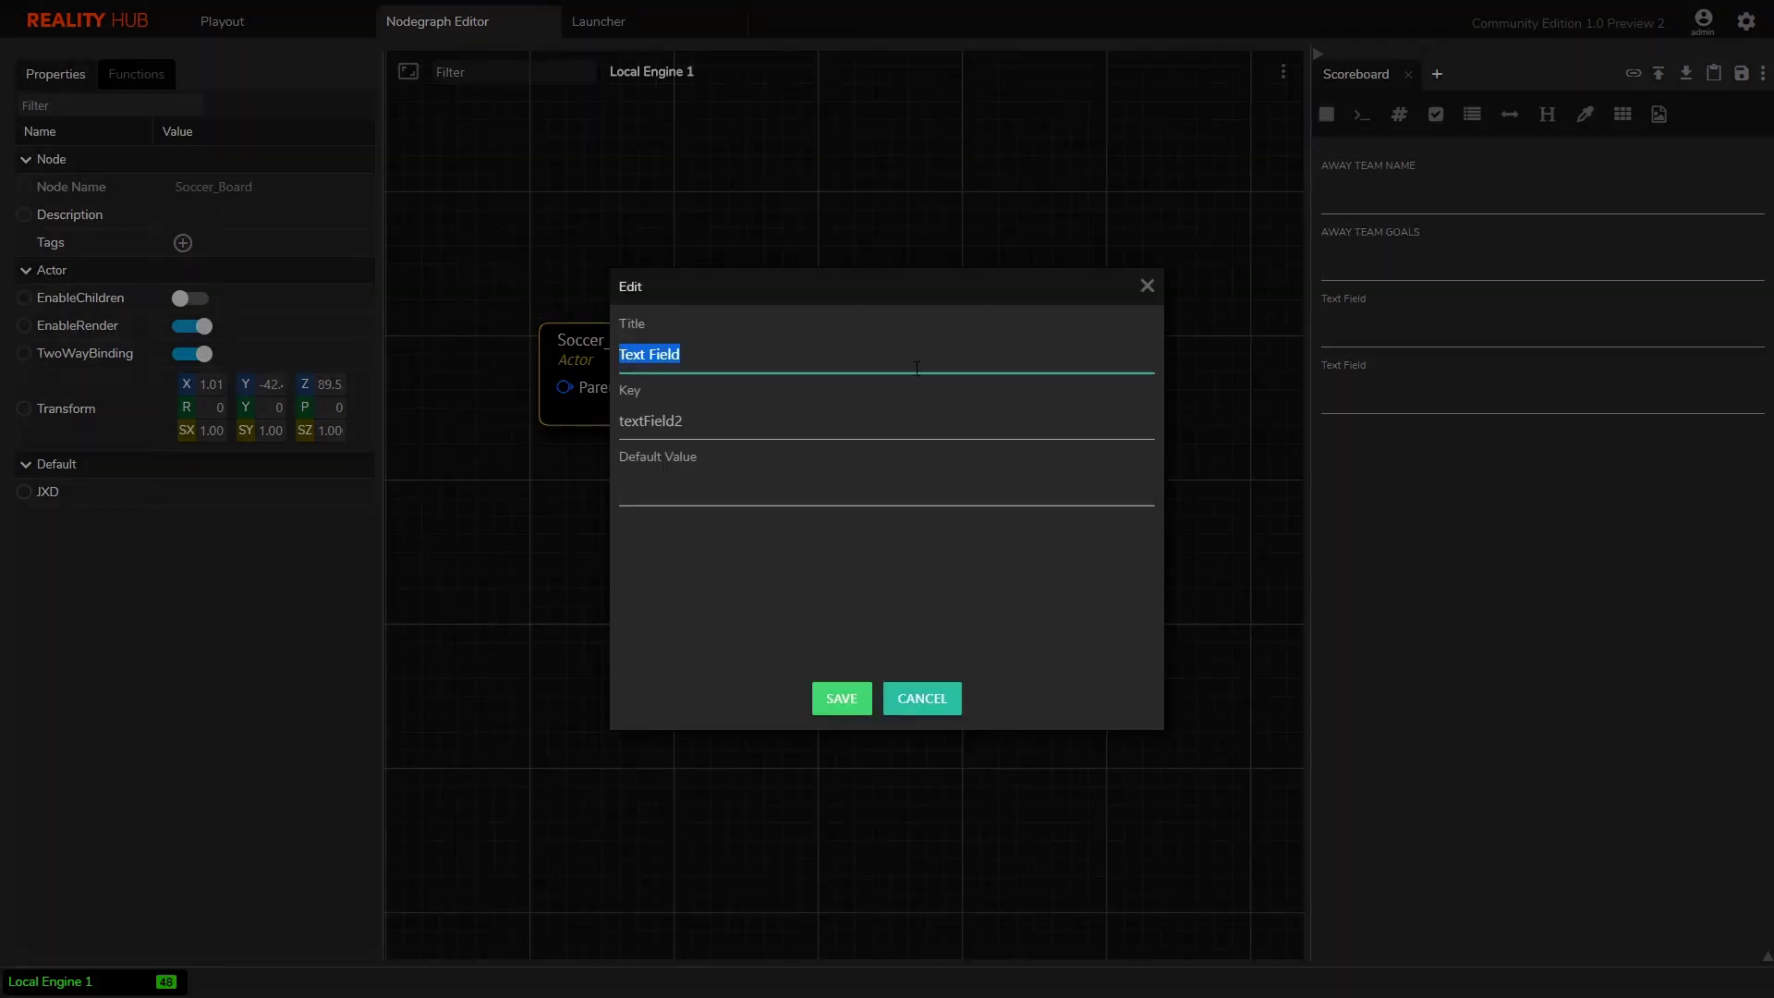
text(HOMA)
text(ME TEAM NAME)
click(789, 430)
key(ctrl+a)
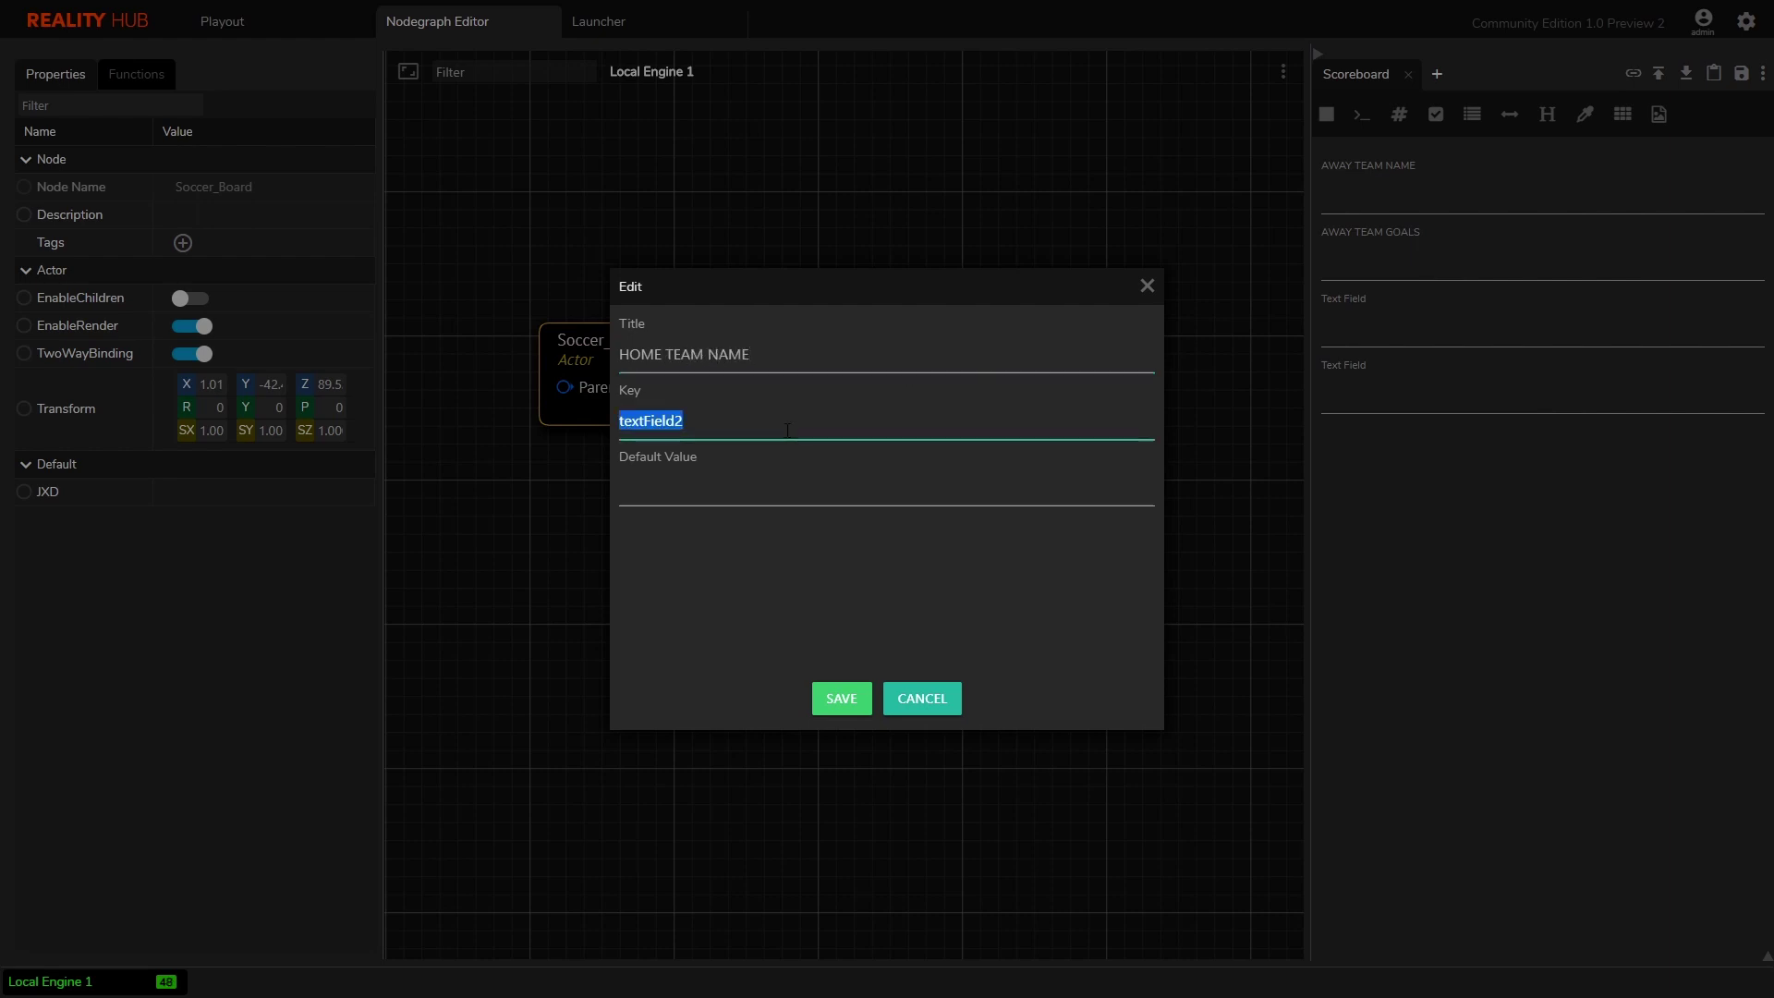
text(HT_Name)
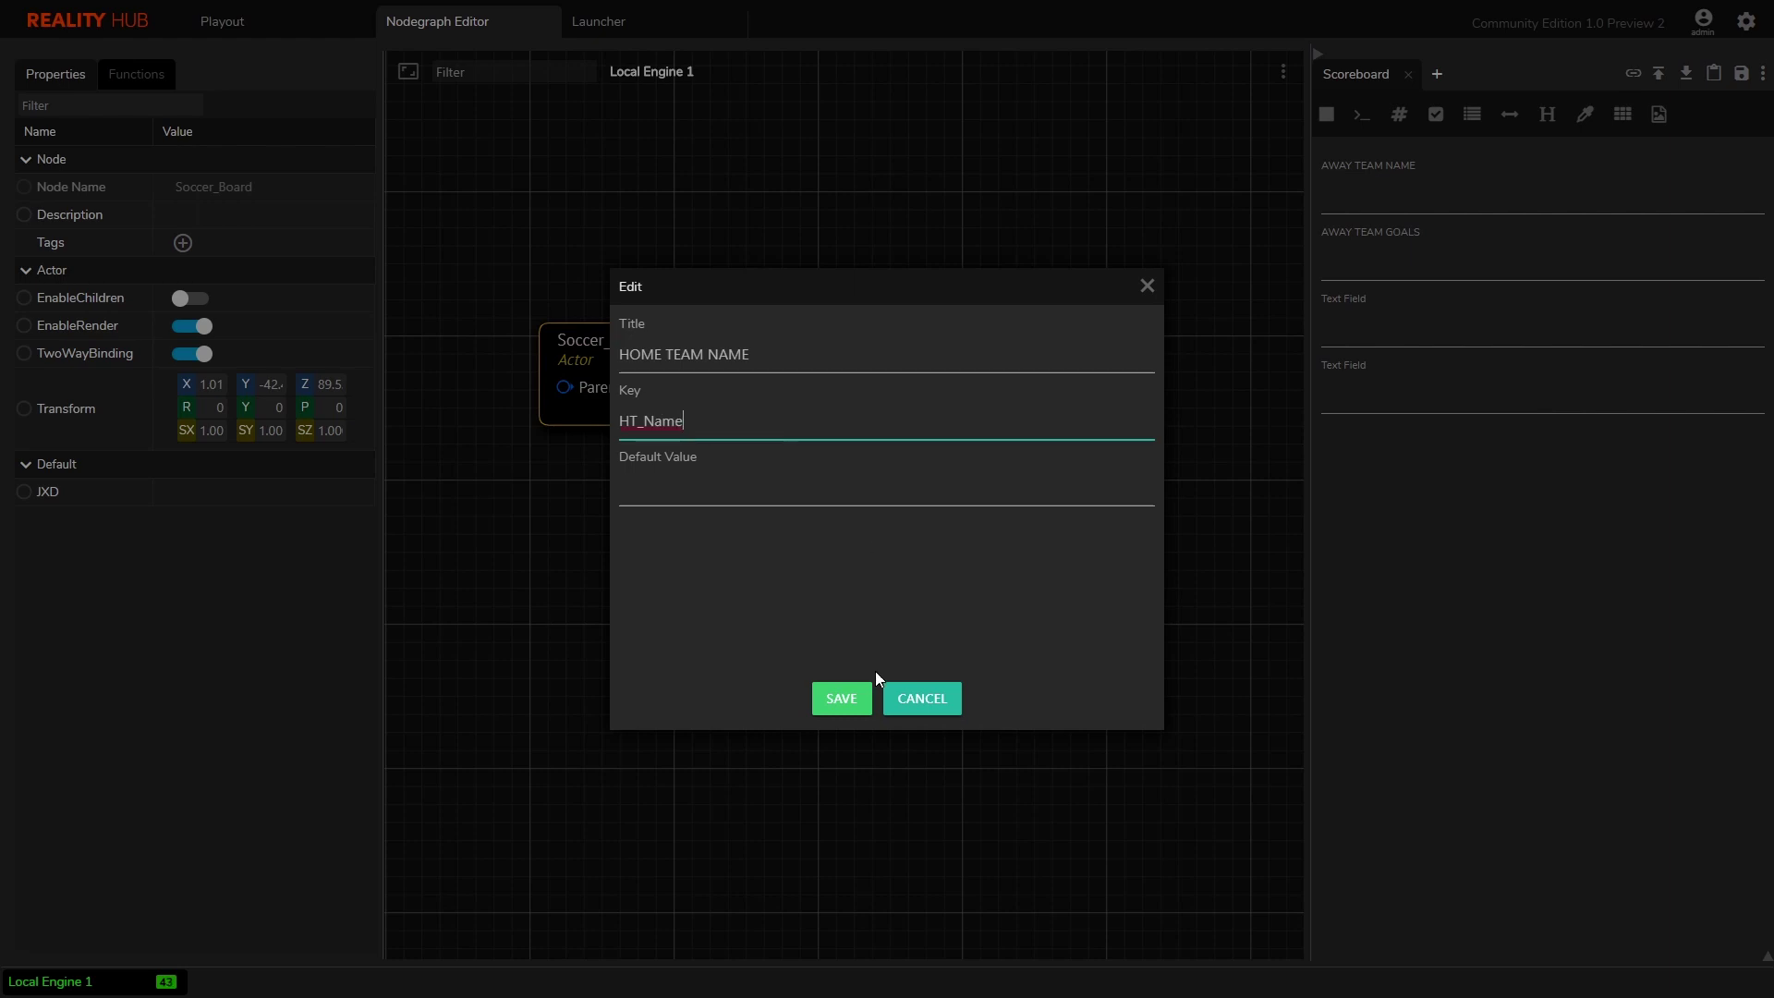
click(846, 702)
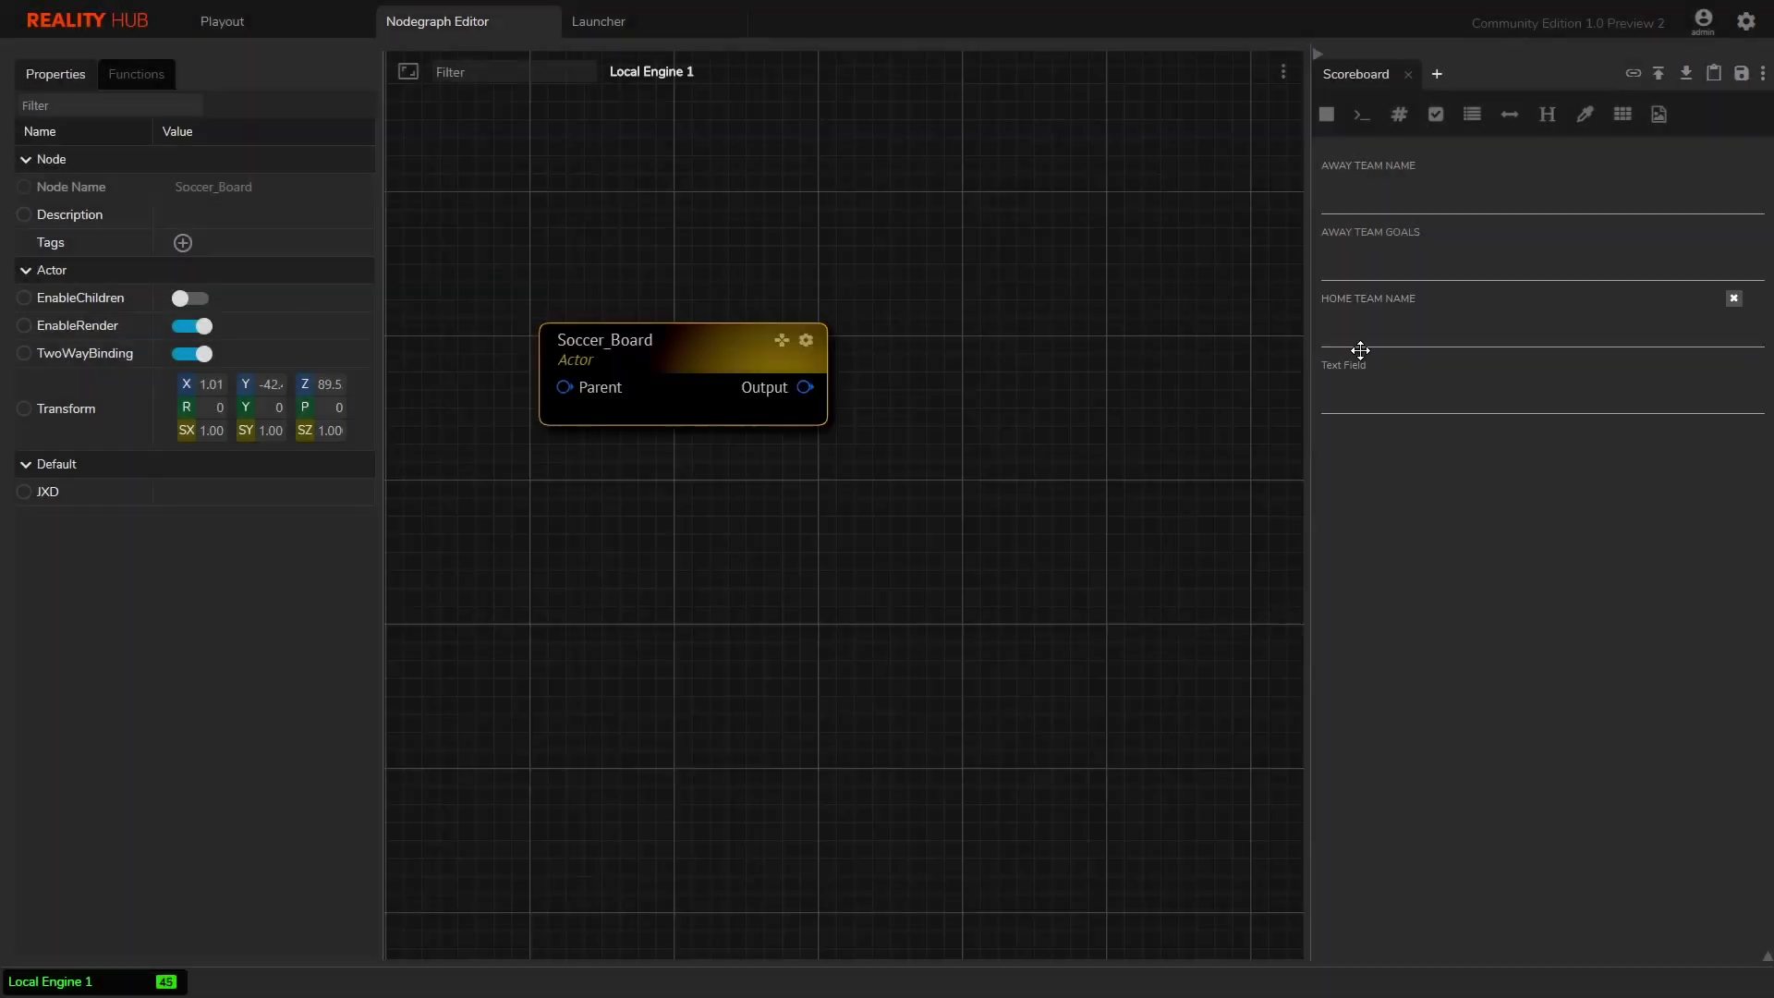
- Give the form's fourth text field the title HOME TEAM GOALS and the key HT_Goals
double_click(1341, 409)
drag(702, 356, 566, 360)
text(HO)
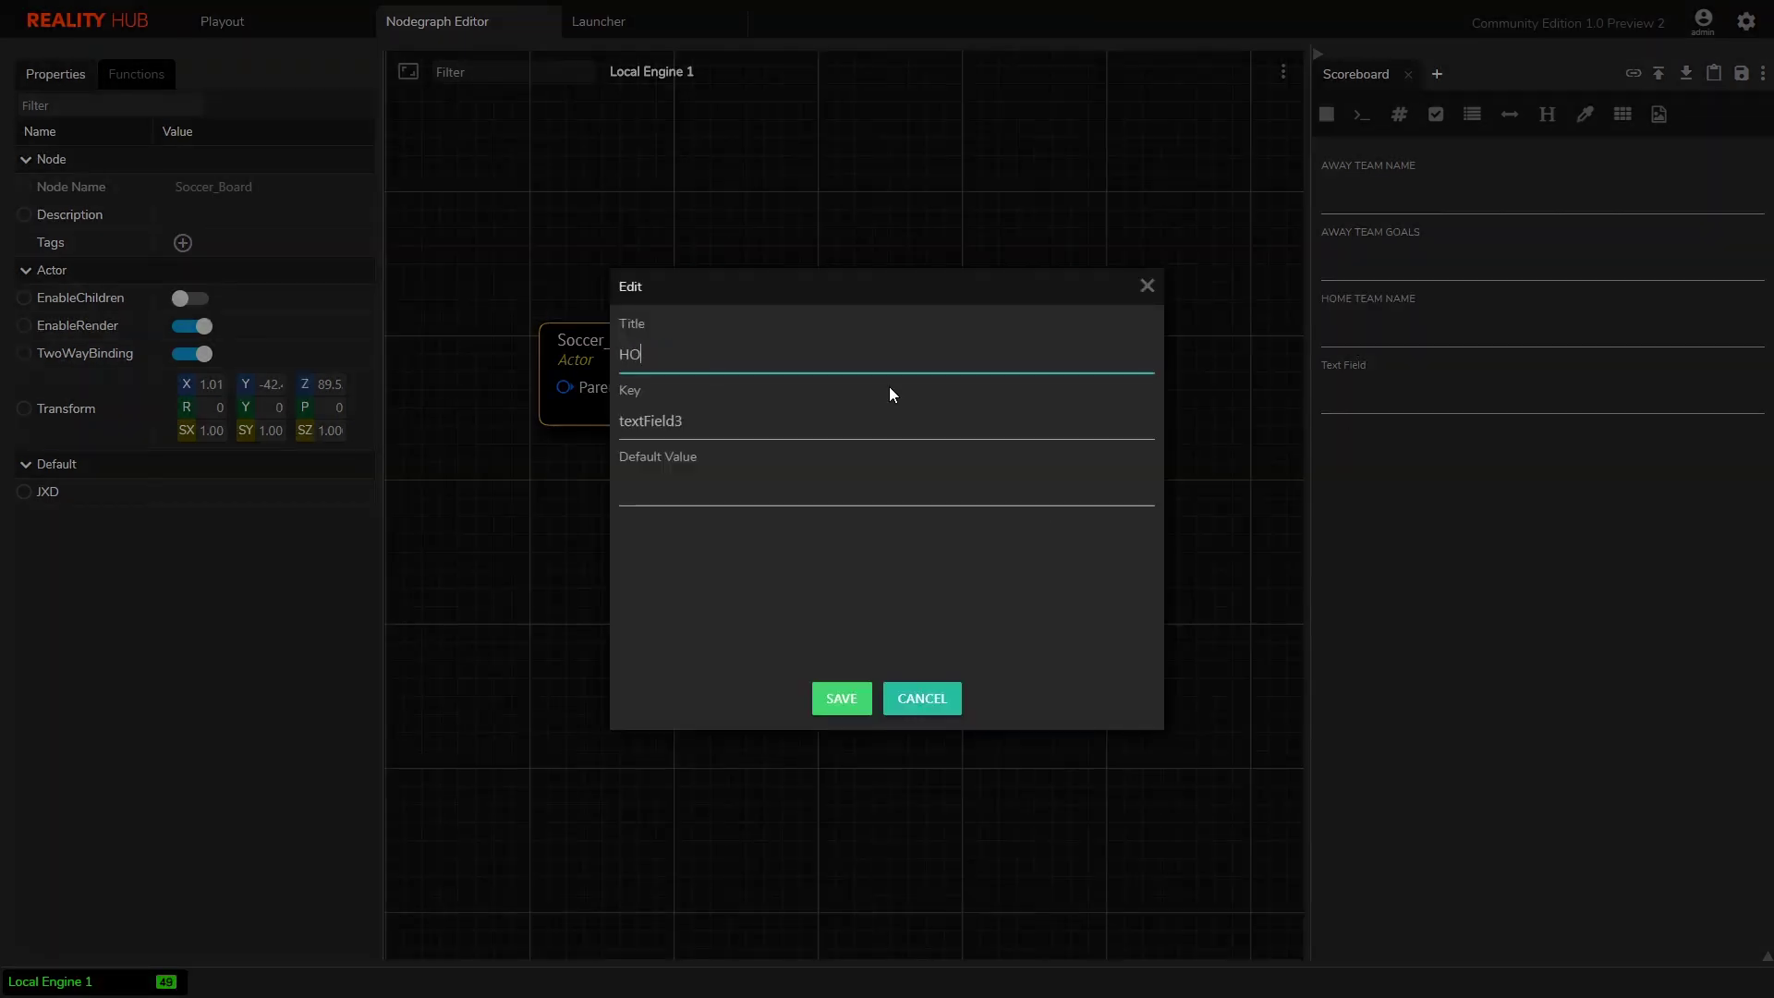
text(ME TEAM GOALS)
key(Tab)
text(HT_Goals)
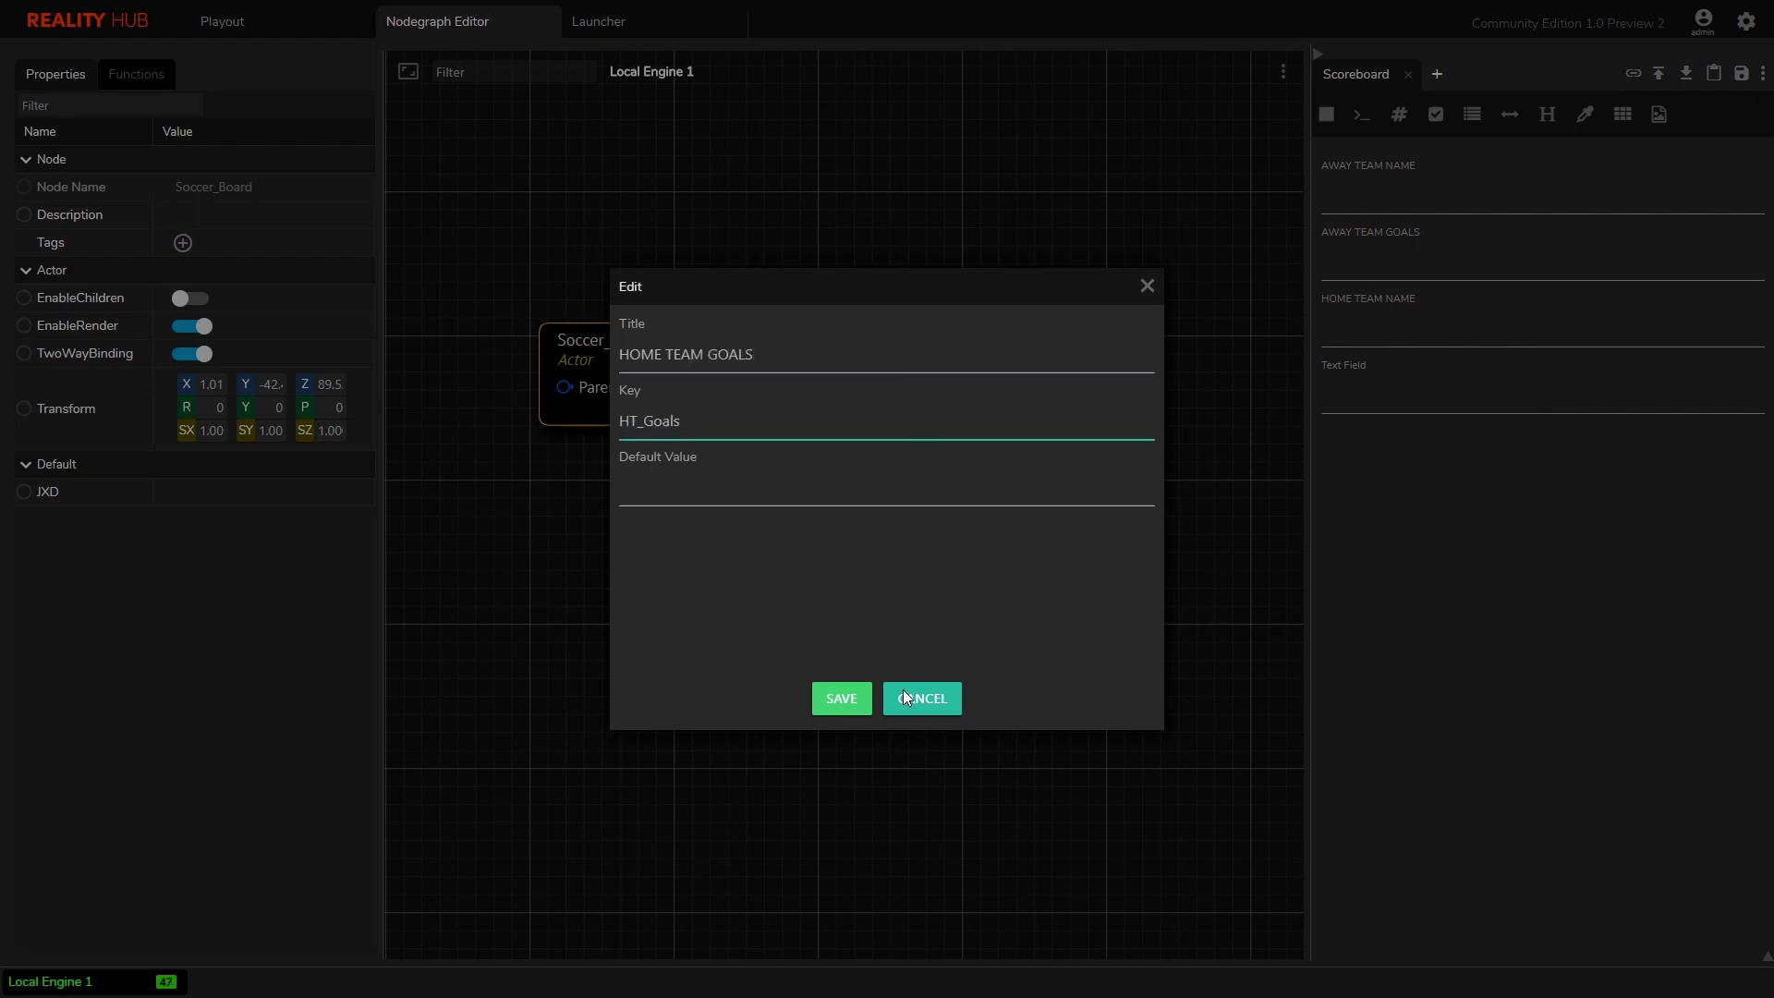
click(840, 702)
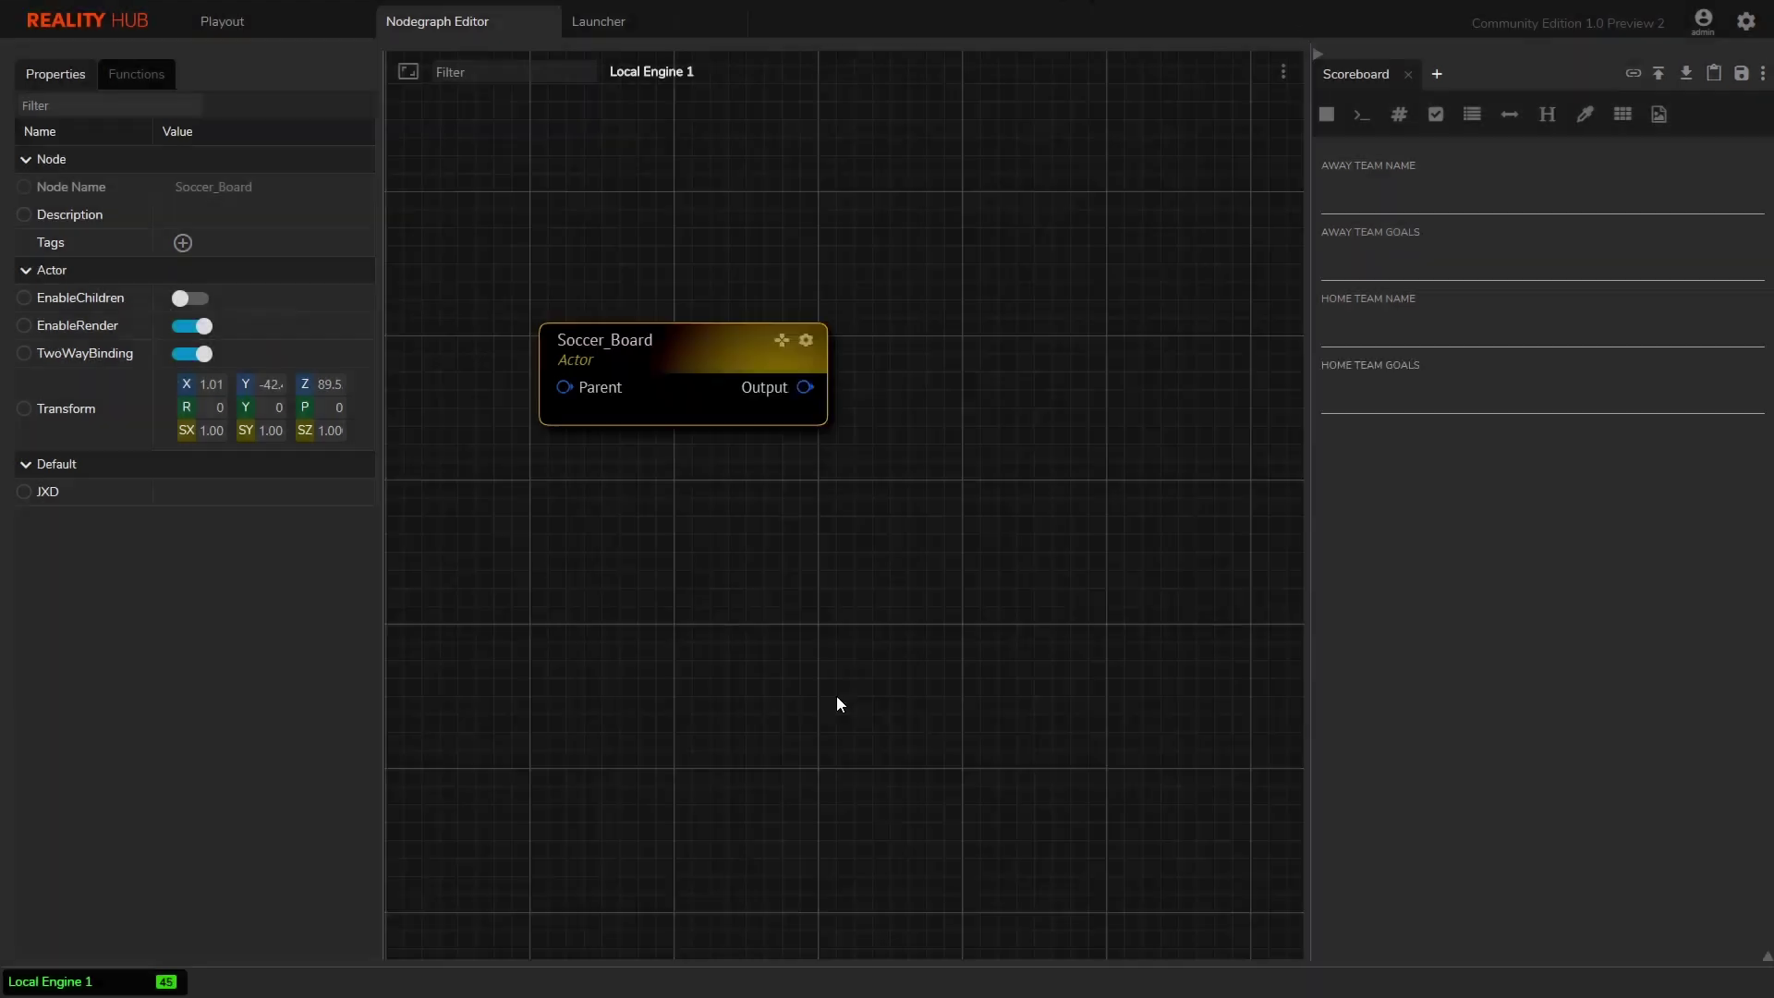
- Add a button below the four text fields and enable its Update data option
drag(1329, 115, 1417, 424)
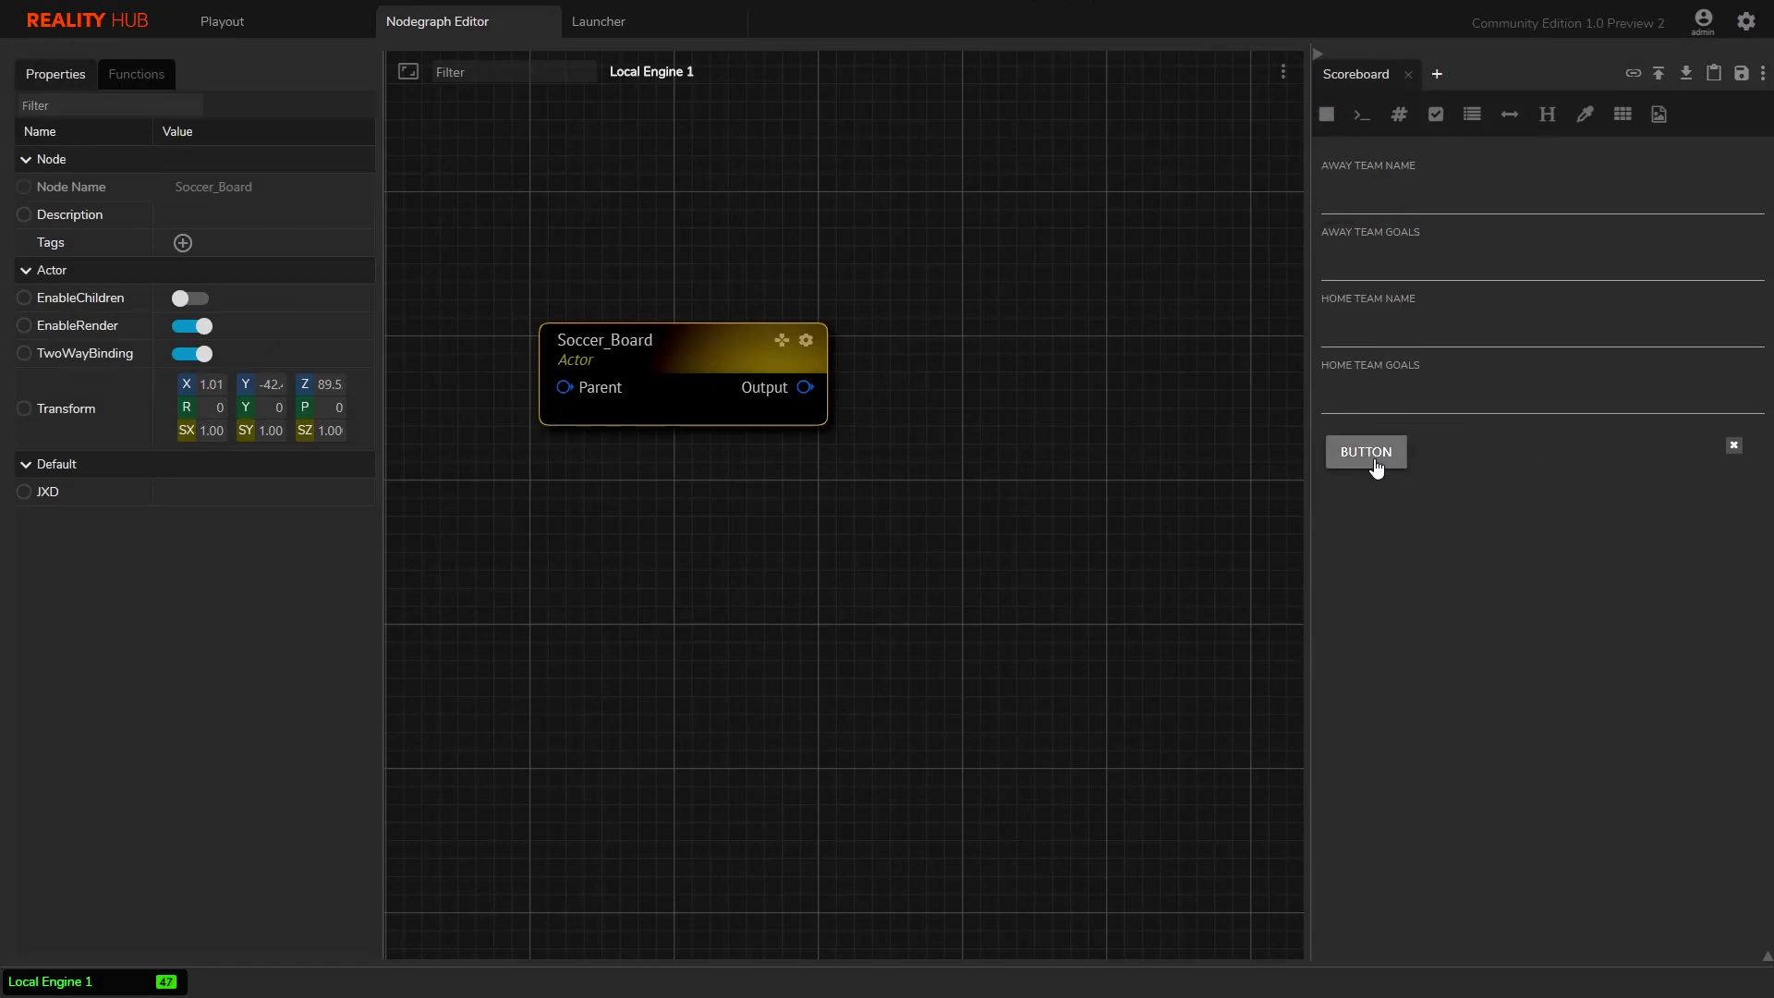
double_click(1376, 467)
click(645, 419)
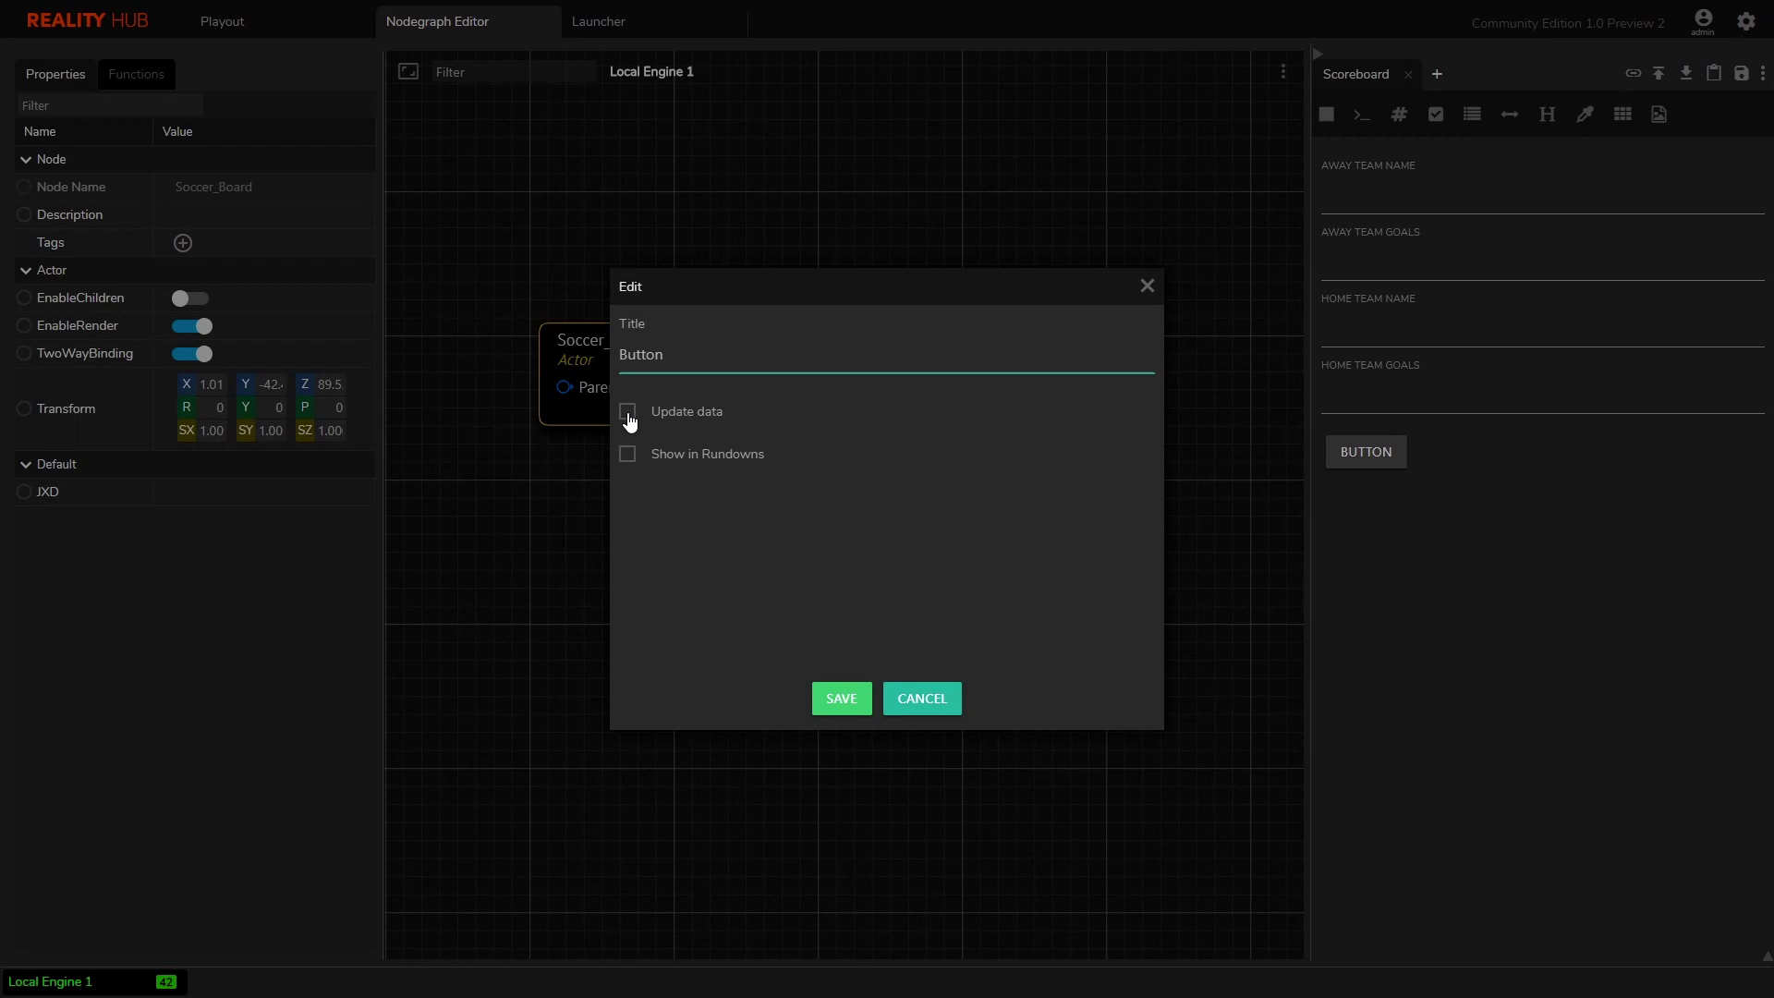
click(842, 700)
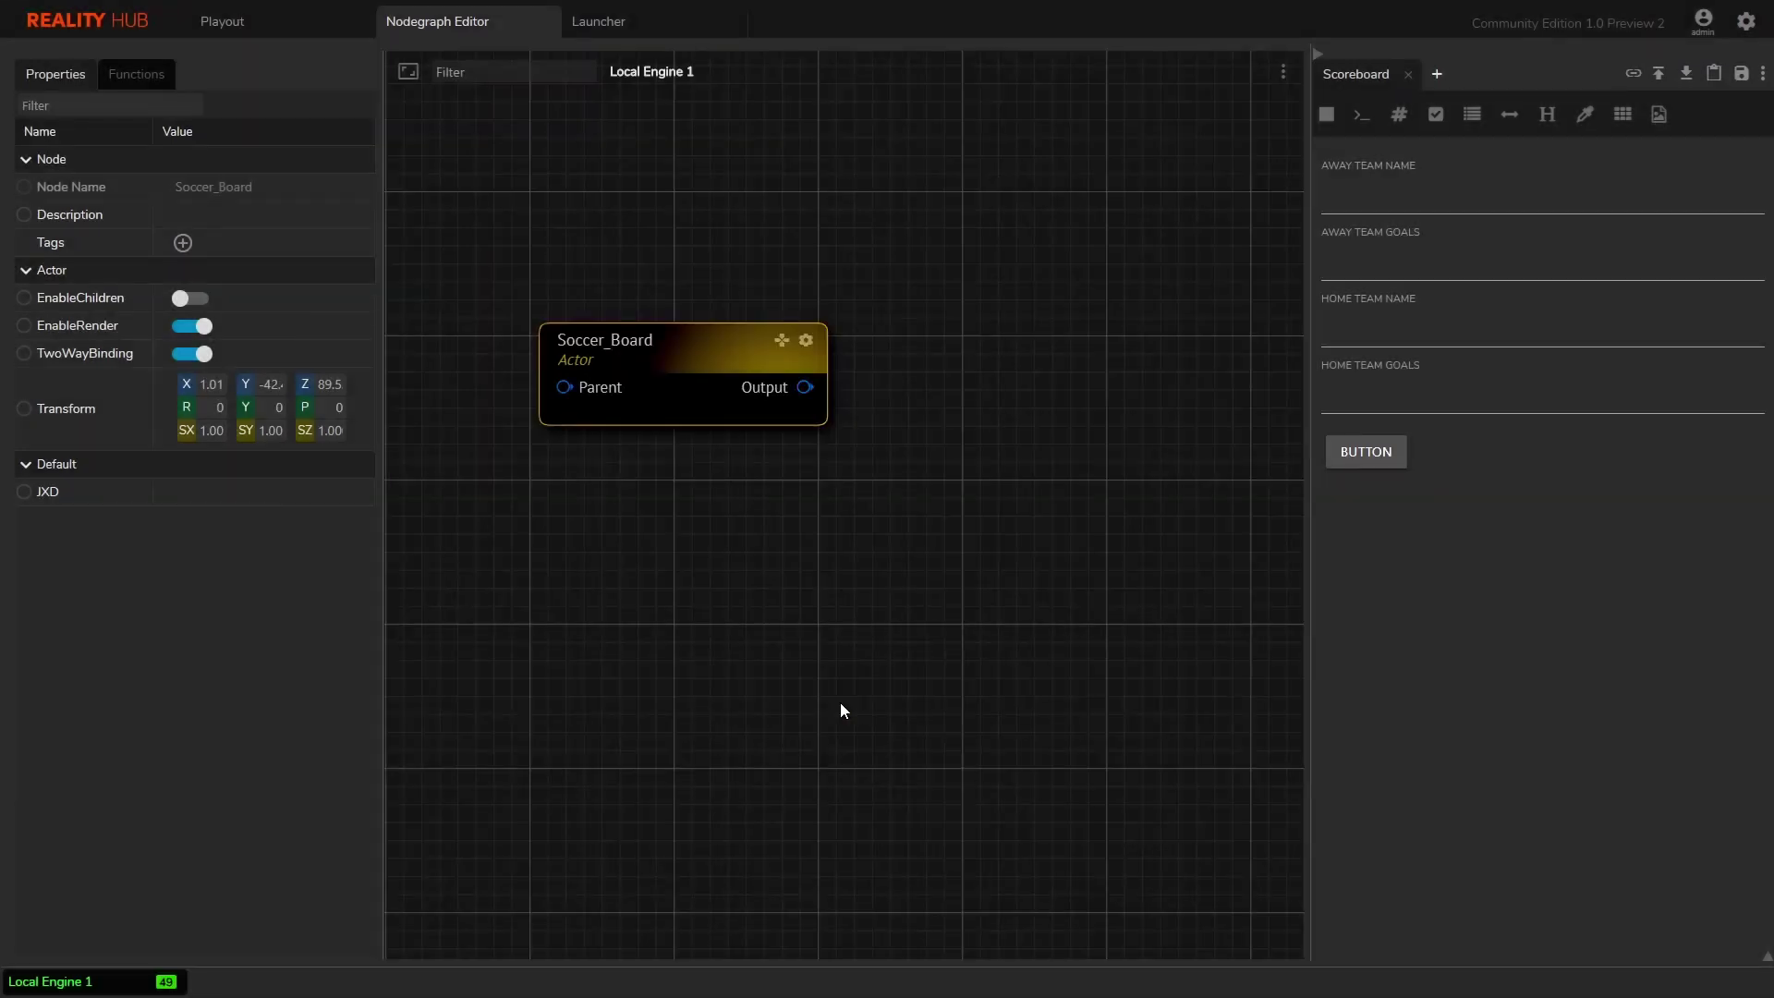
- Assign the Soccer_Board node's Update Text Fileds function to the form's button
mouse_move(1375, 464)
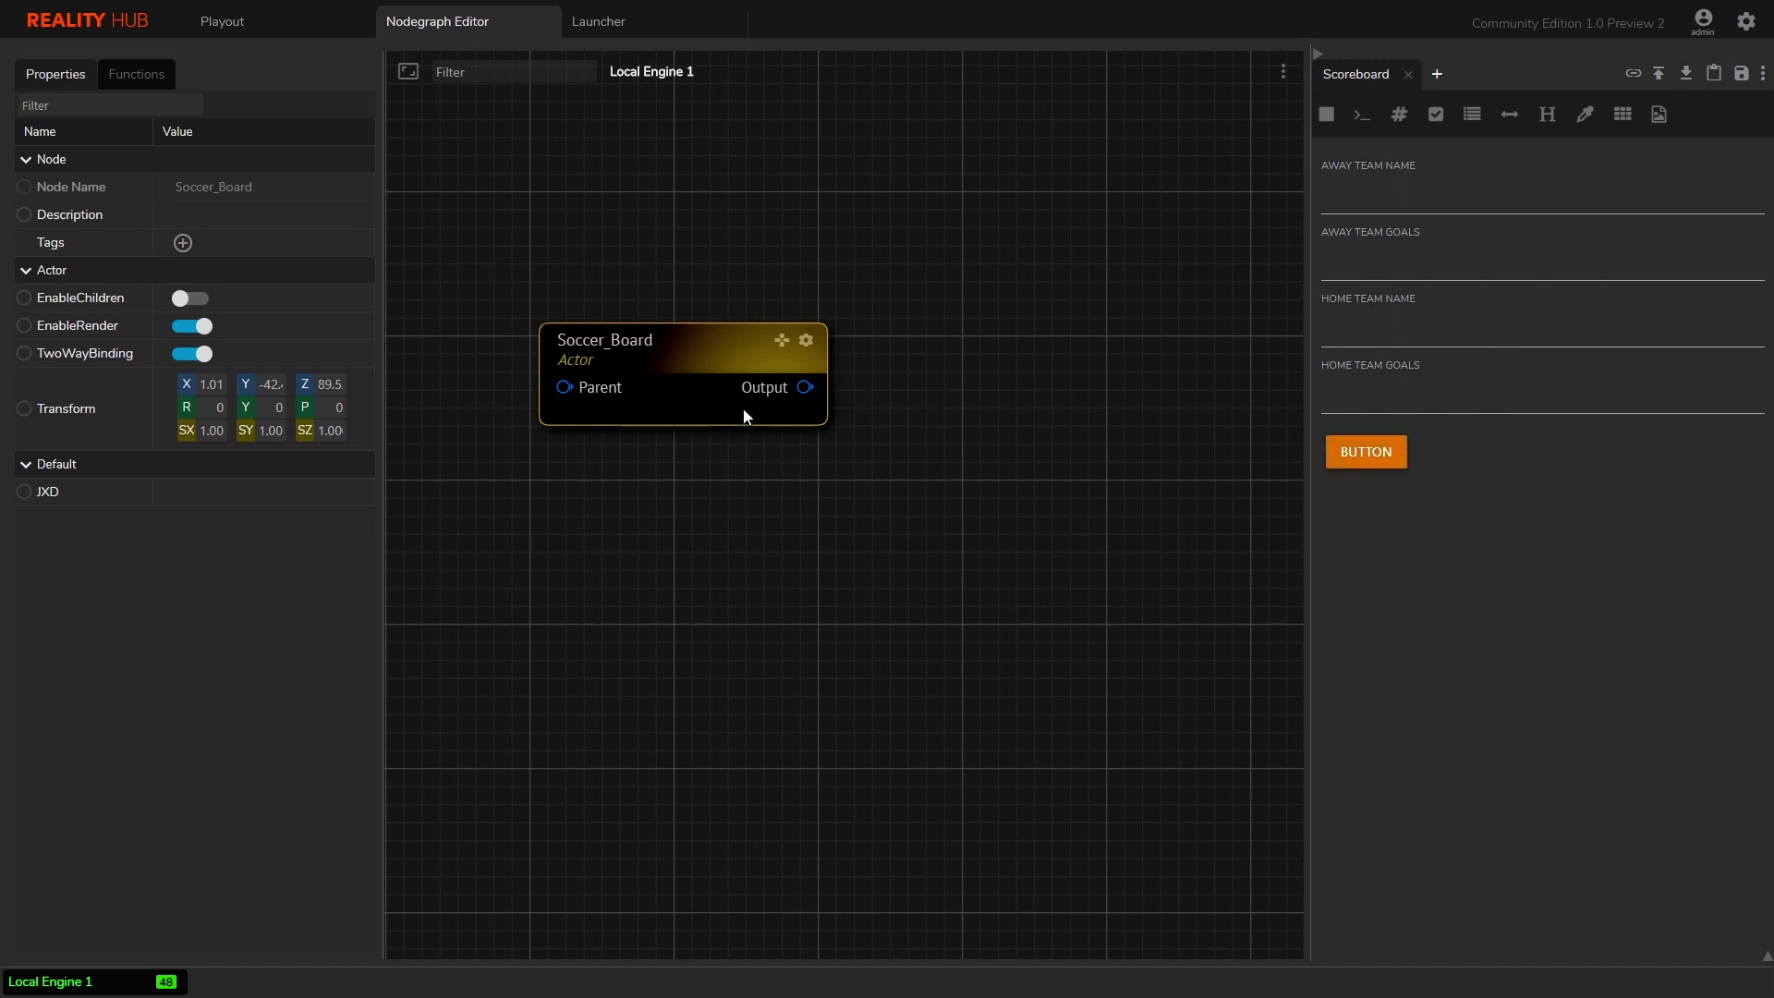
click(135, 80)
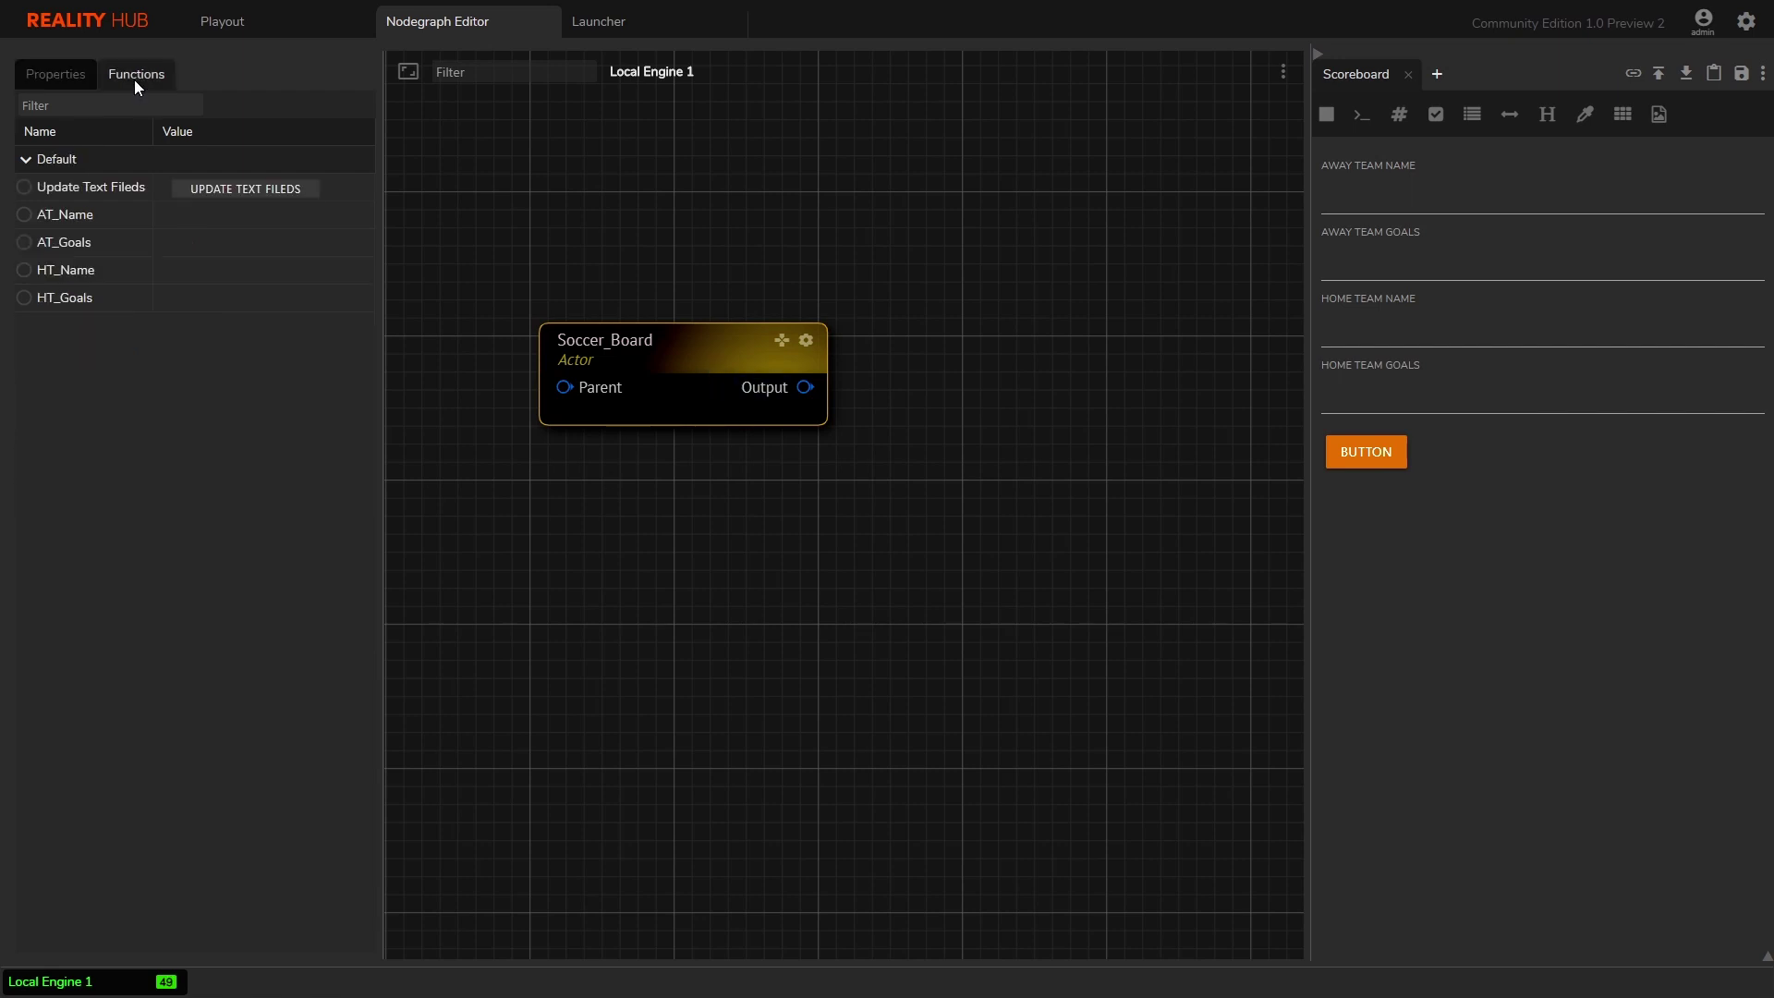
click(25, 186)
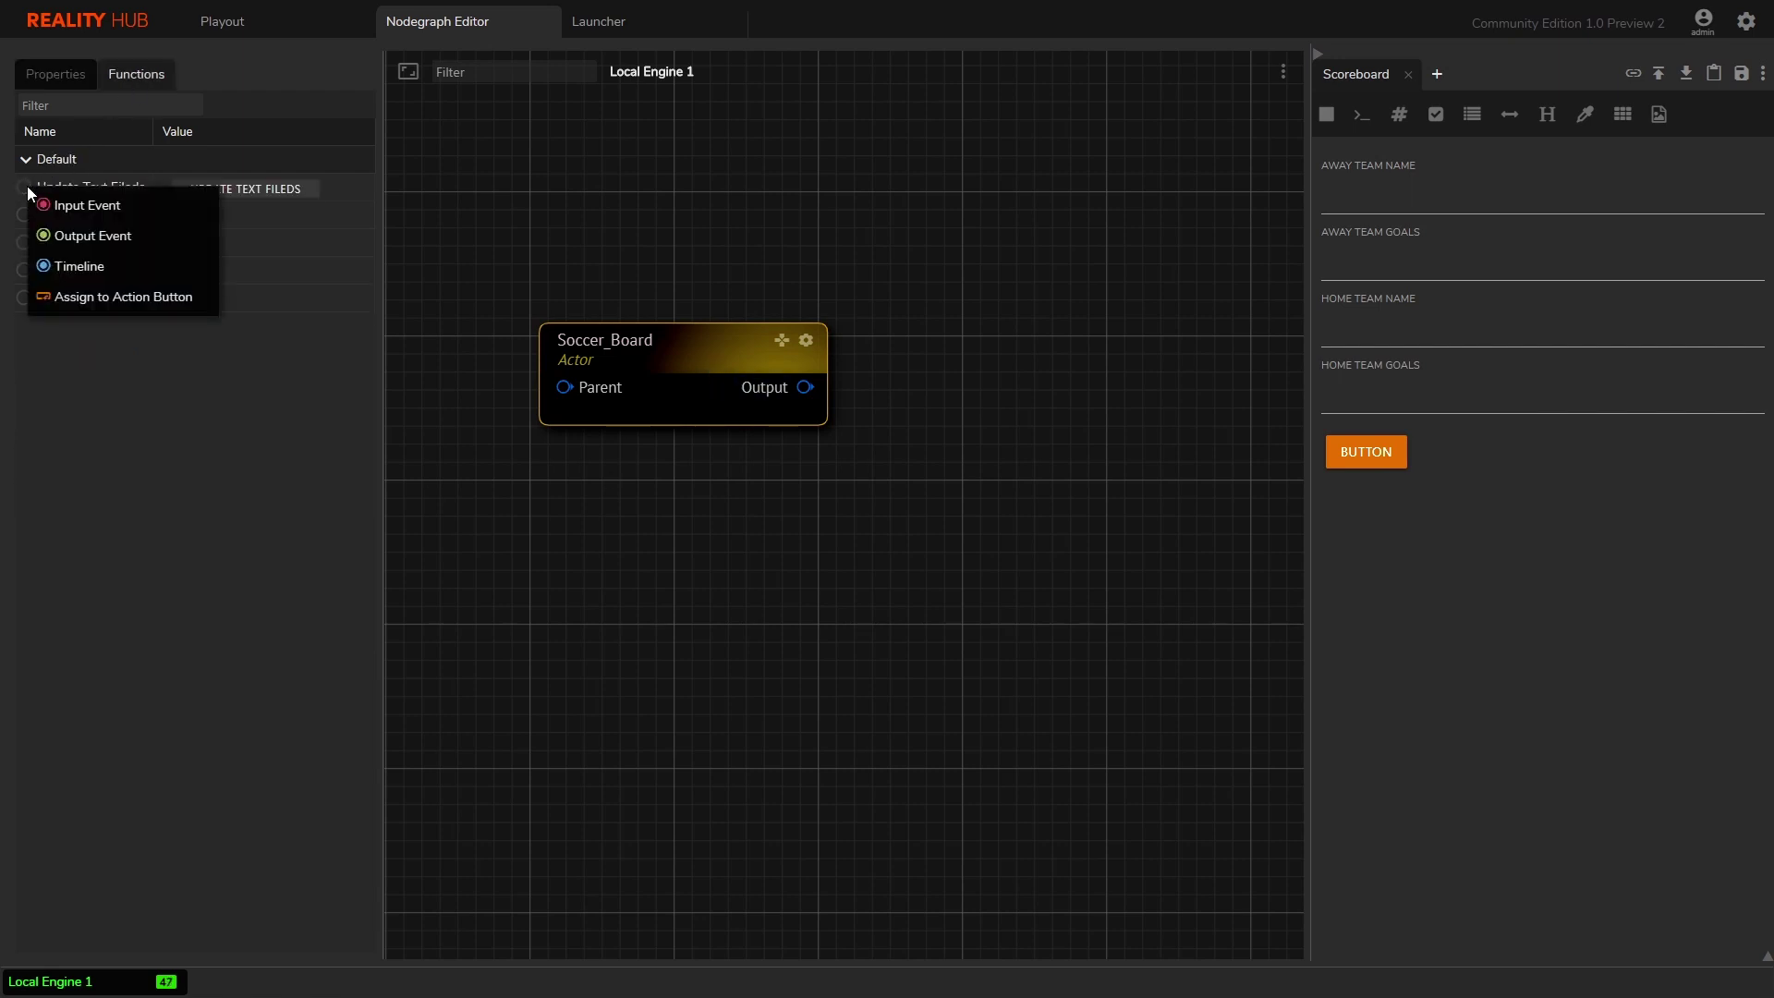
click(144, 297)
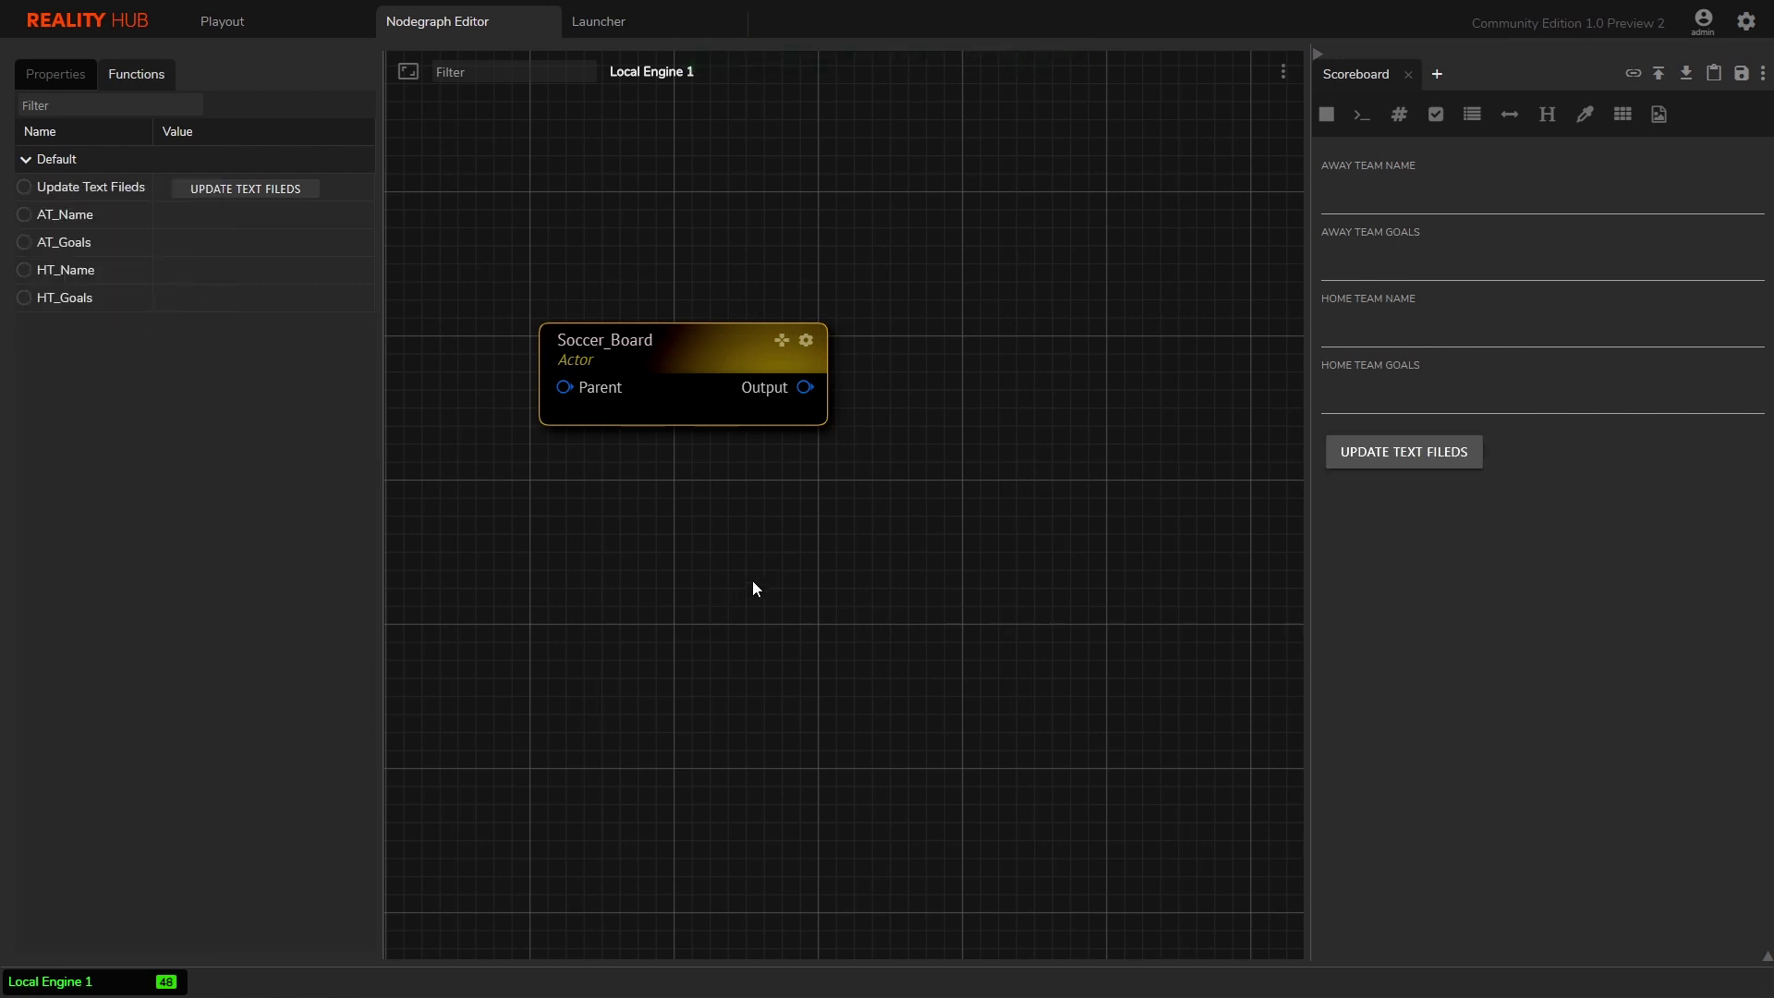
- Save the Scoreboard form
drag(787, 559, 790, 597)
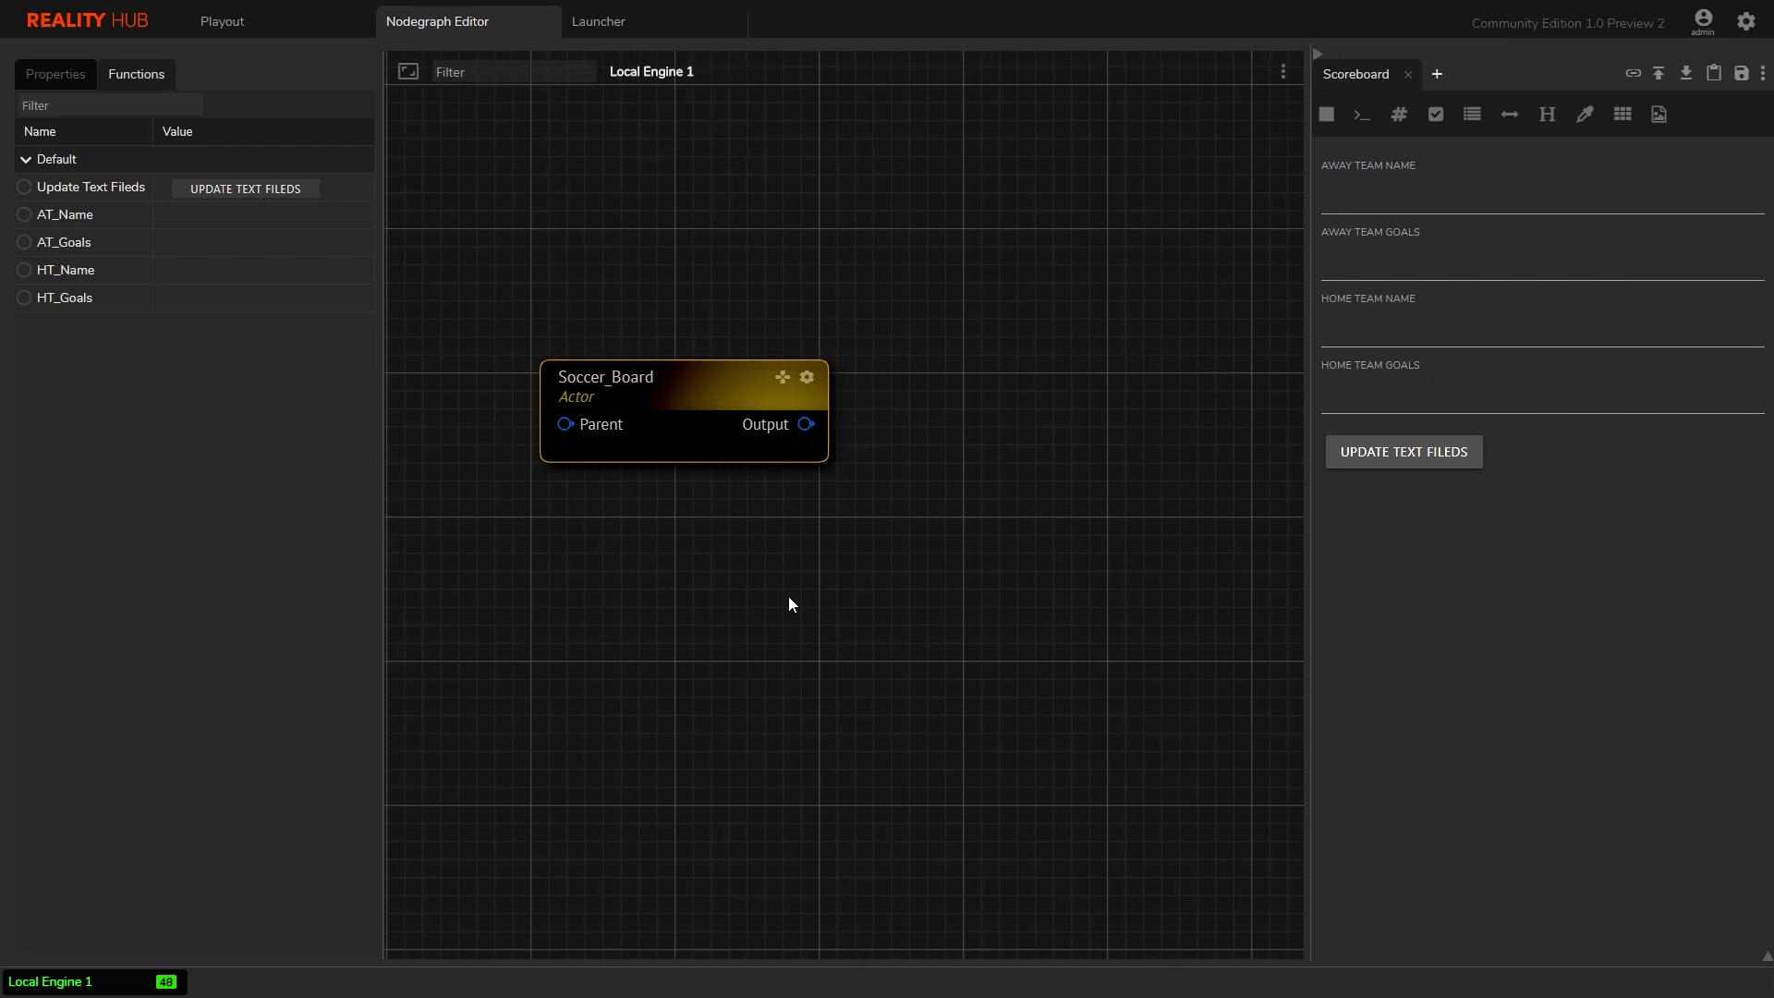
click(1740, 79)
click(1713, 75)
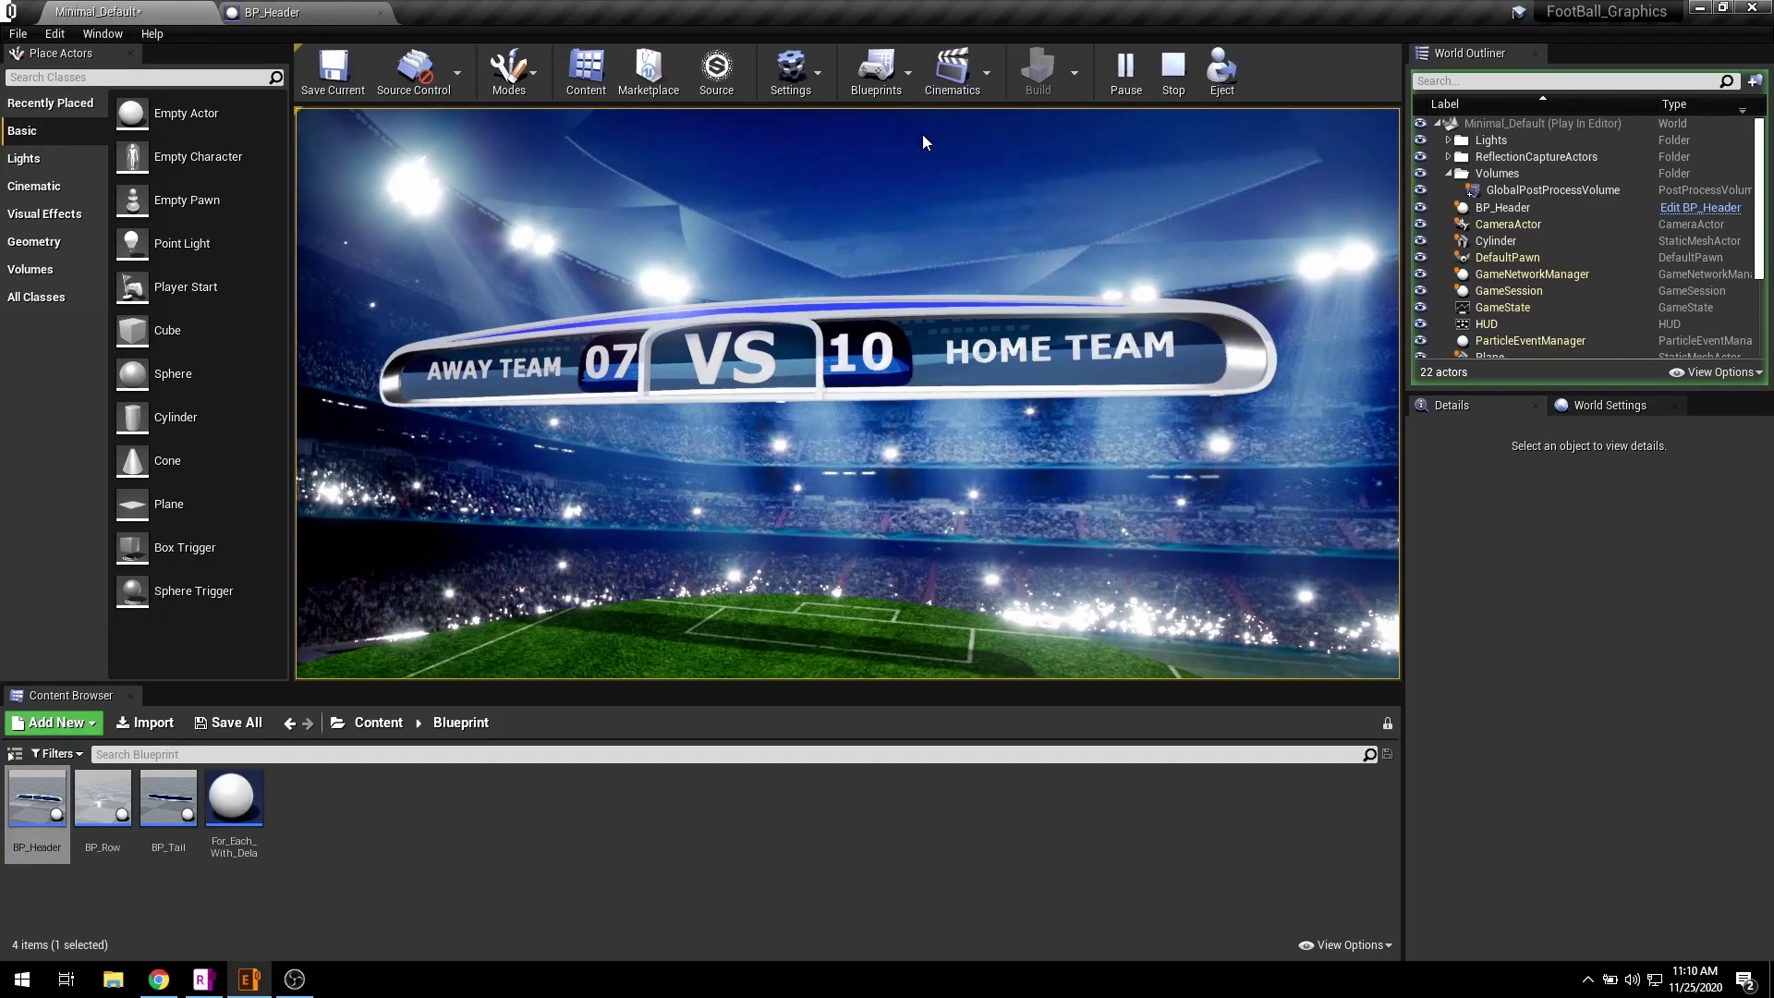
- Switch to Unreal Editor, end the running play session, and recompile and save the BP_Header blueprint
click(1173, 74)
click(352, 13)
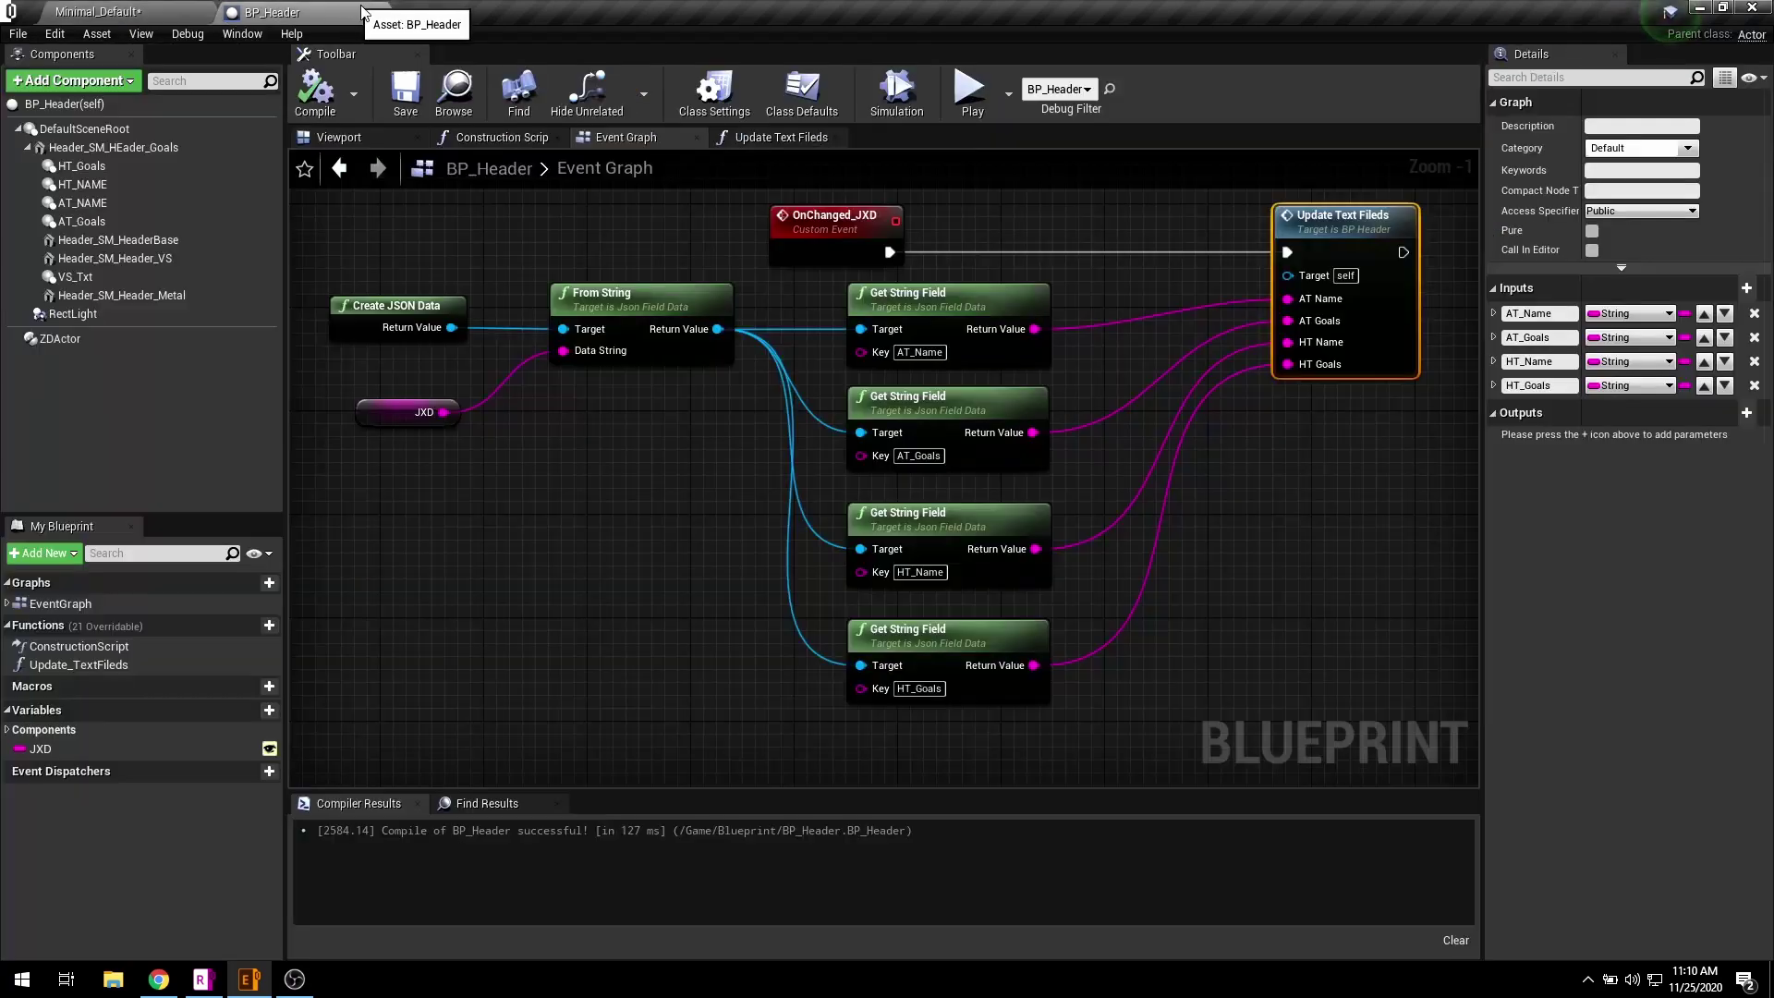
click(388, 416)
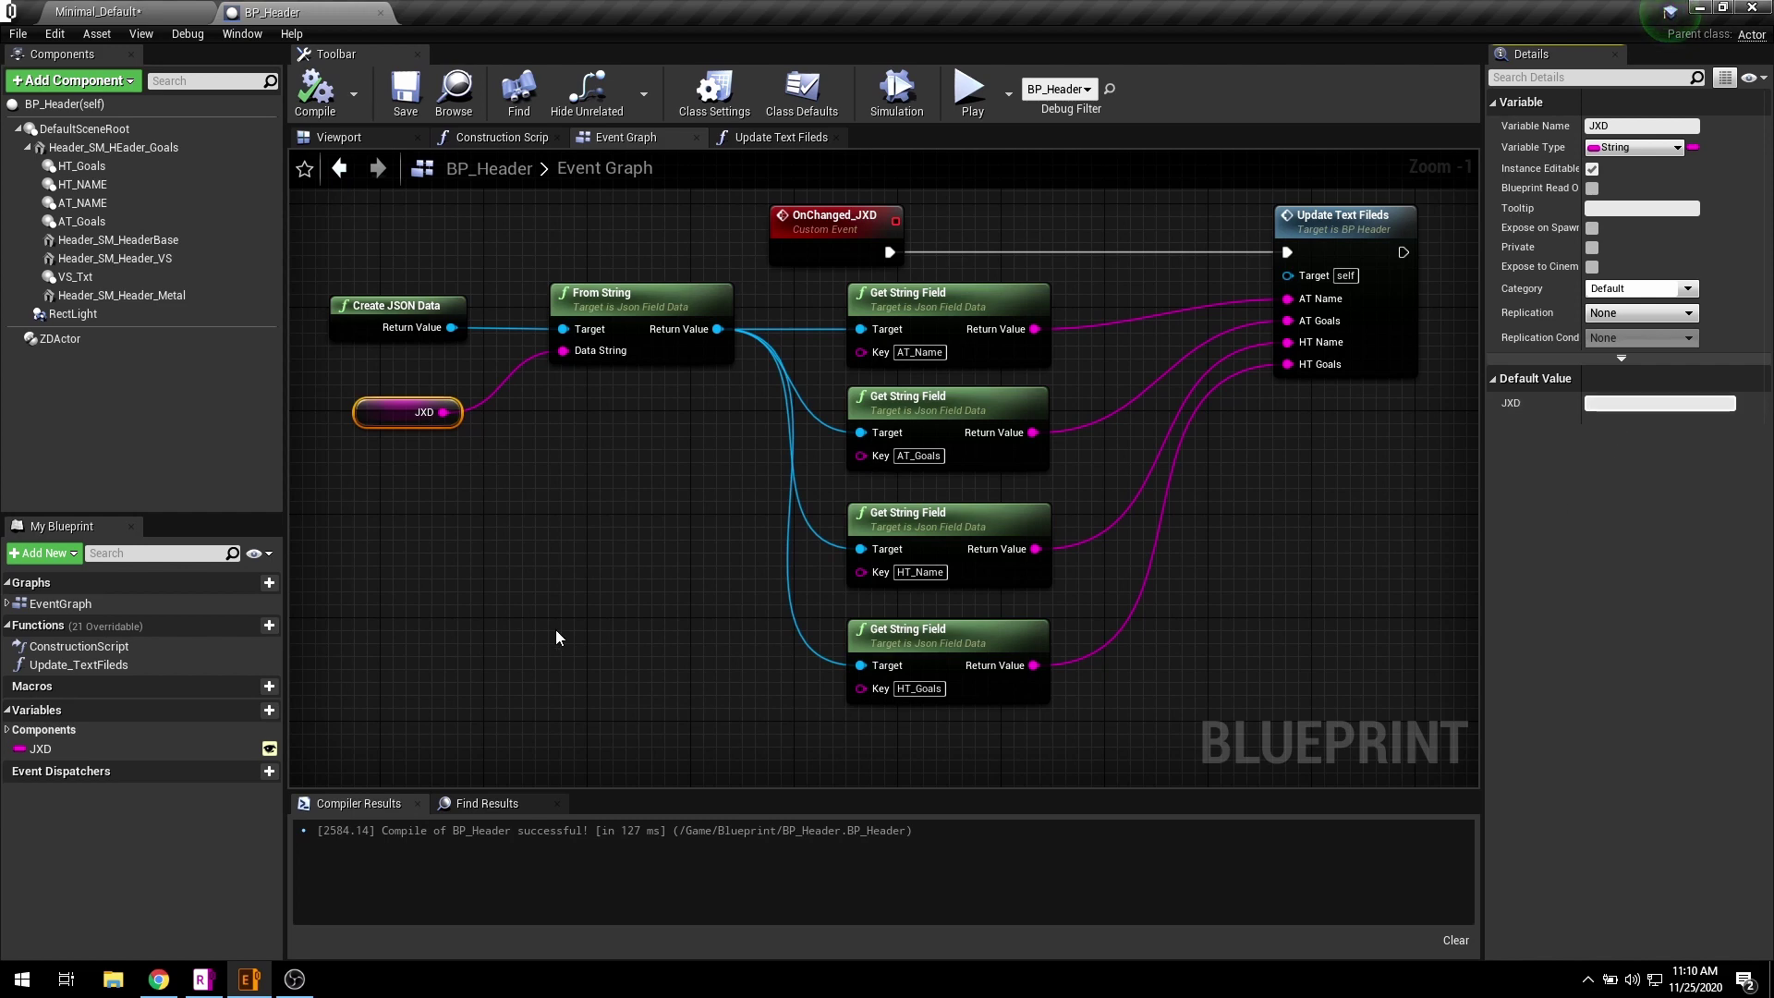
click(620, 590)
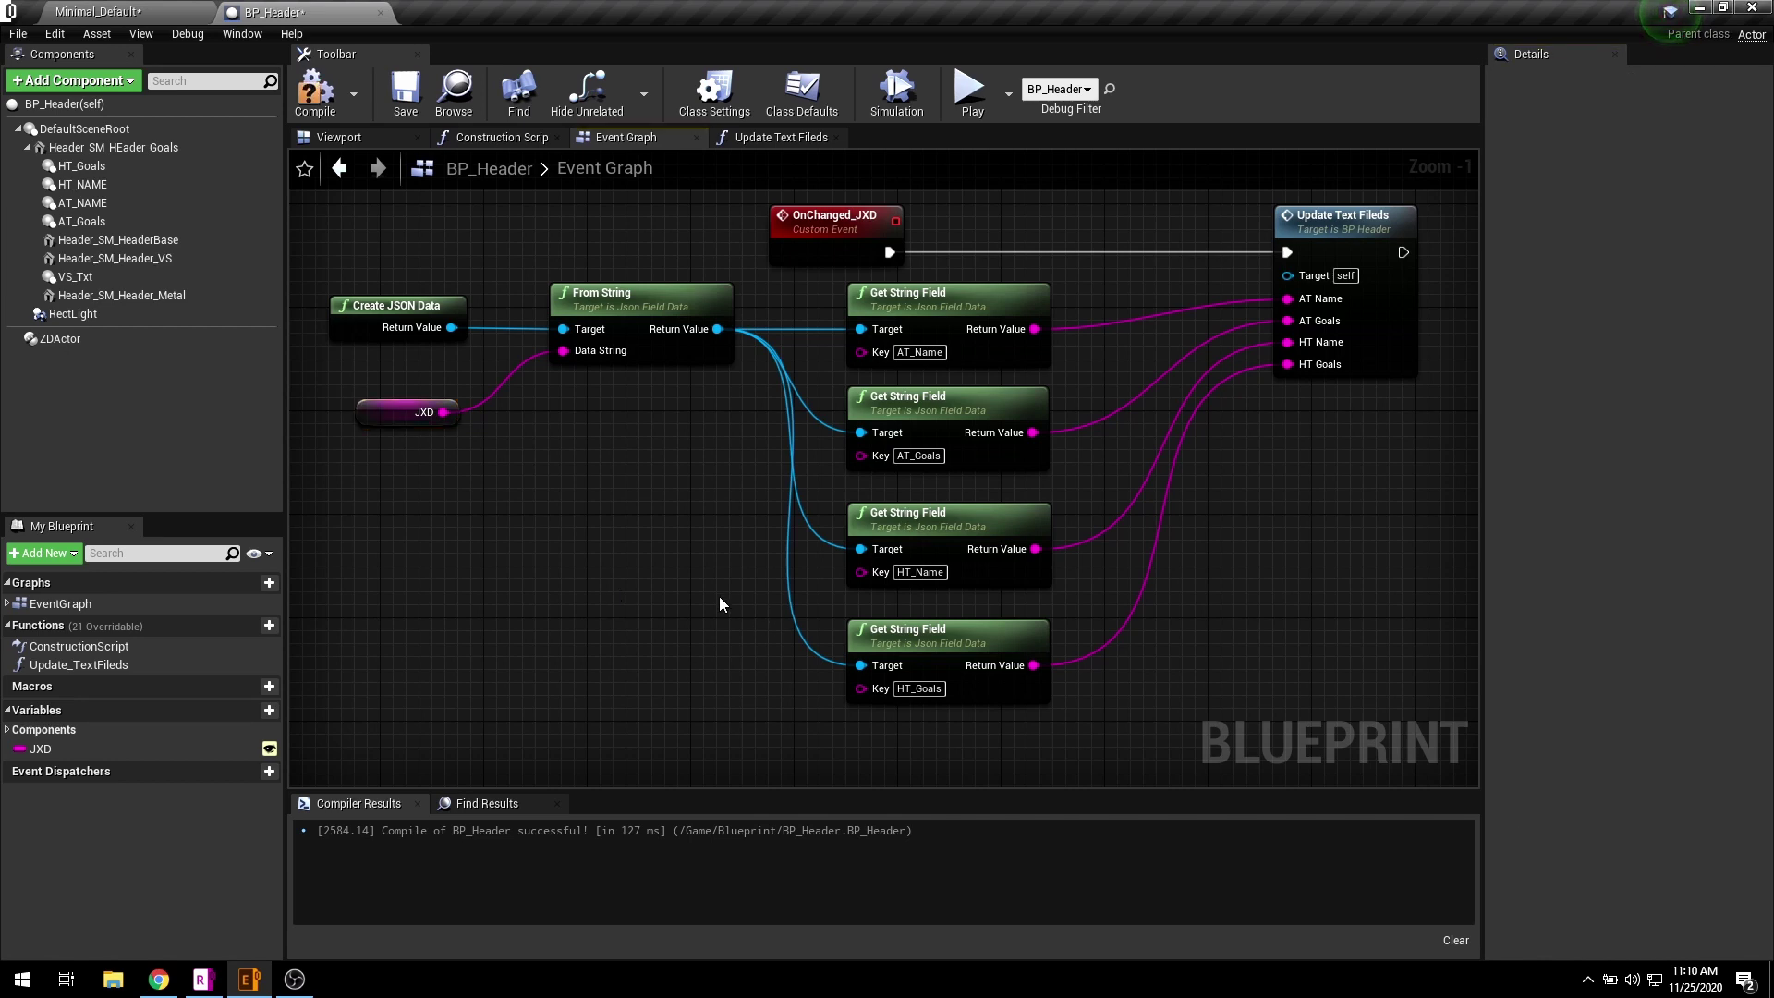
click(321, 108)
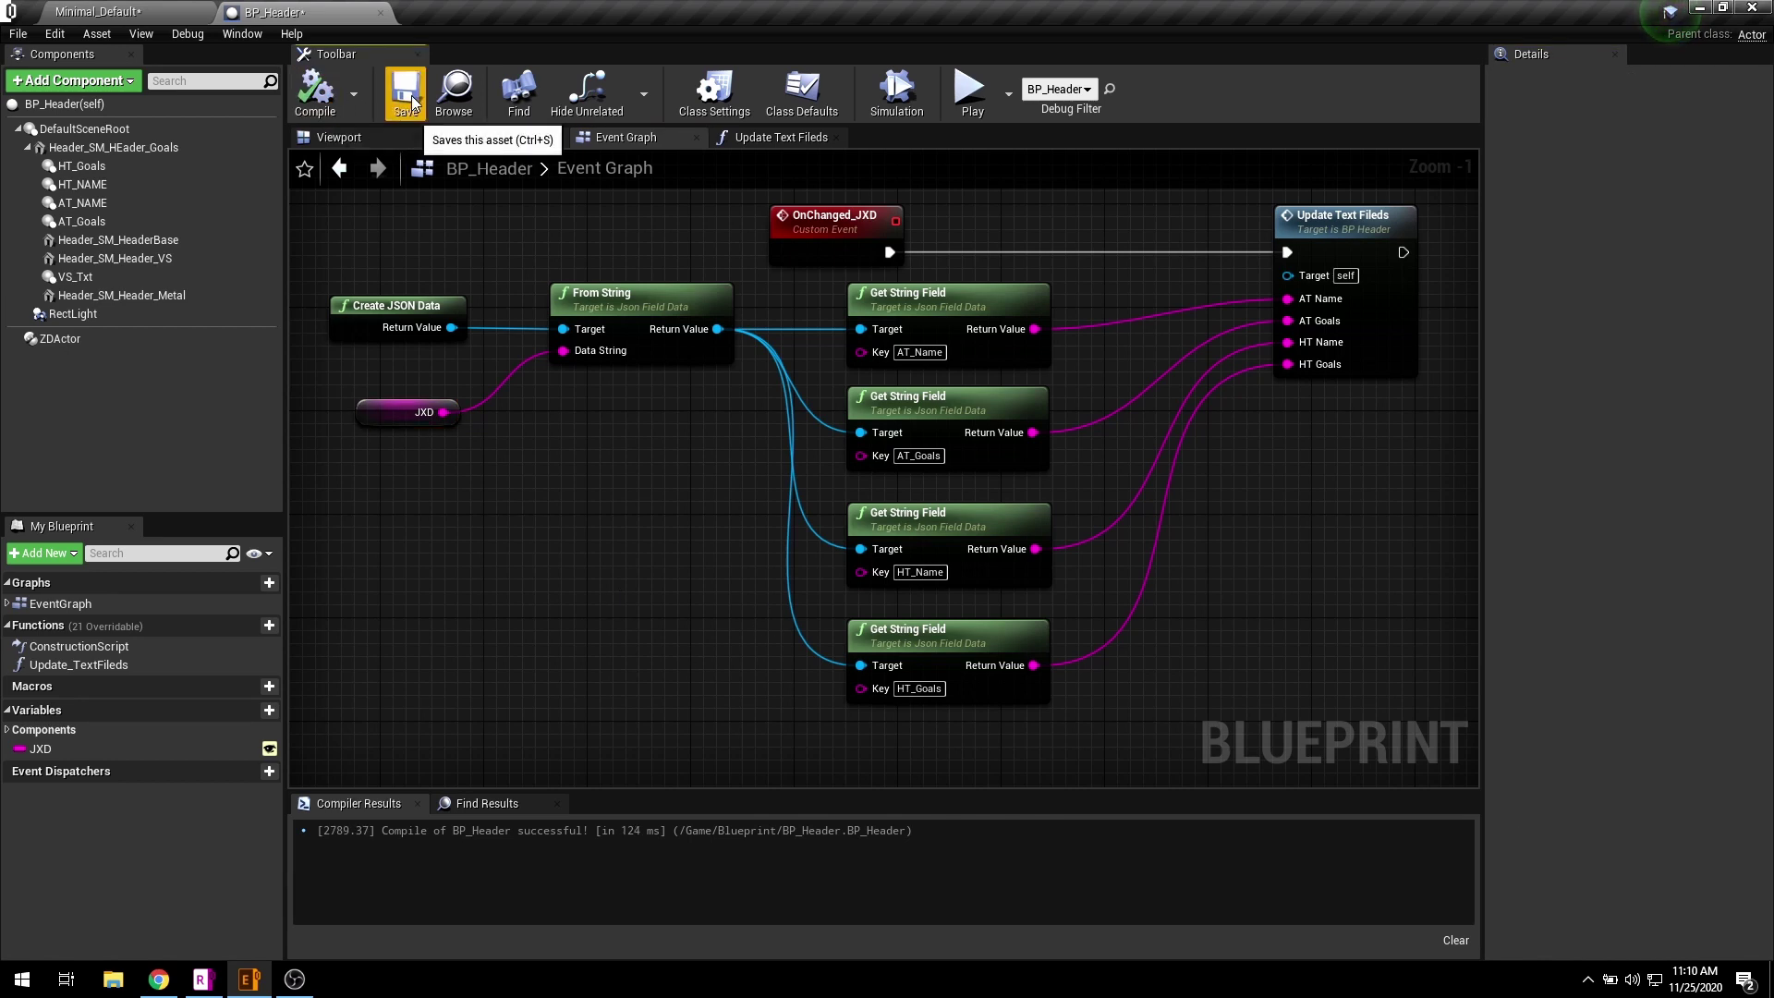
key(ctrl+s)
- Return to the Minimal_Default level and start playing it again
click(98, 12)
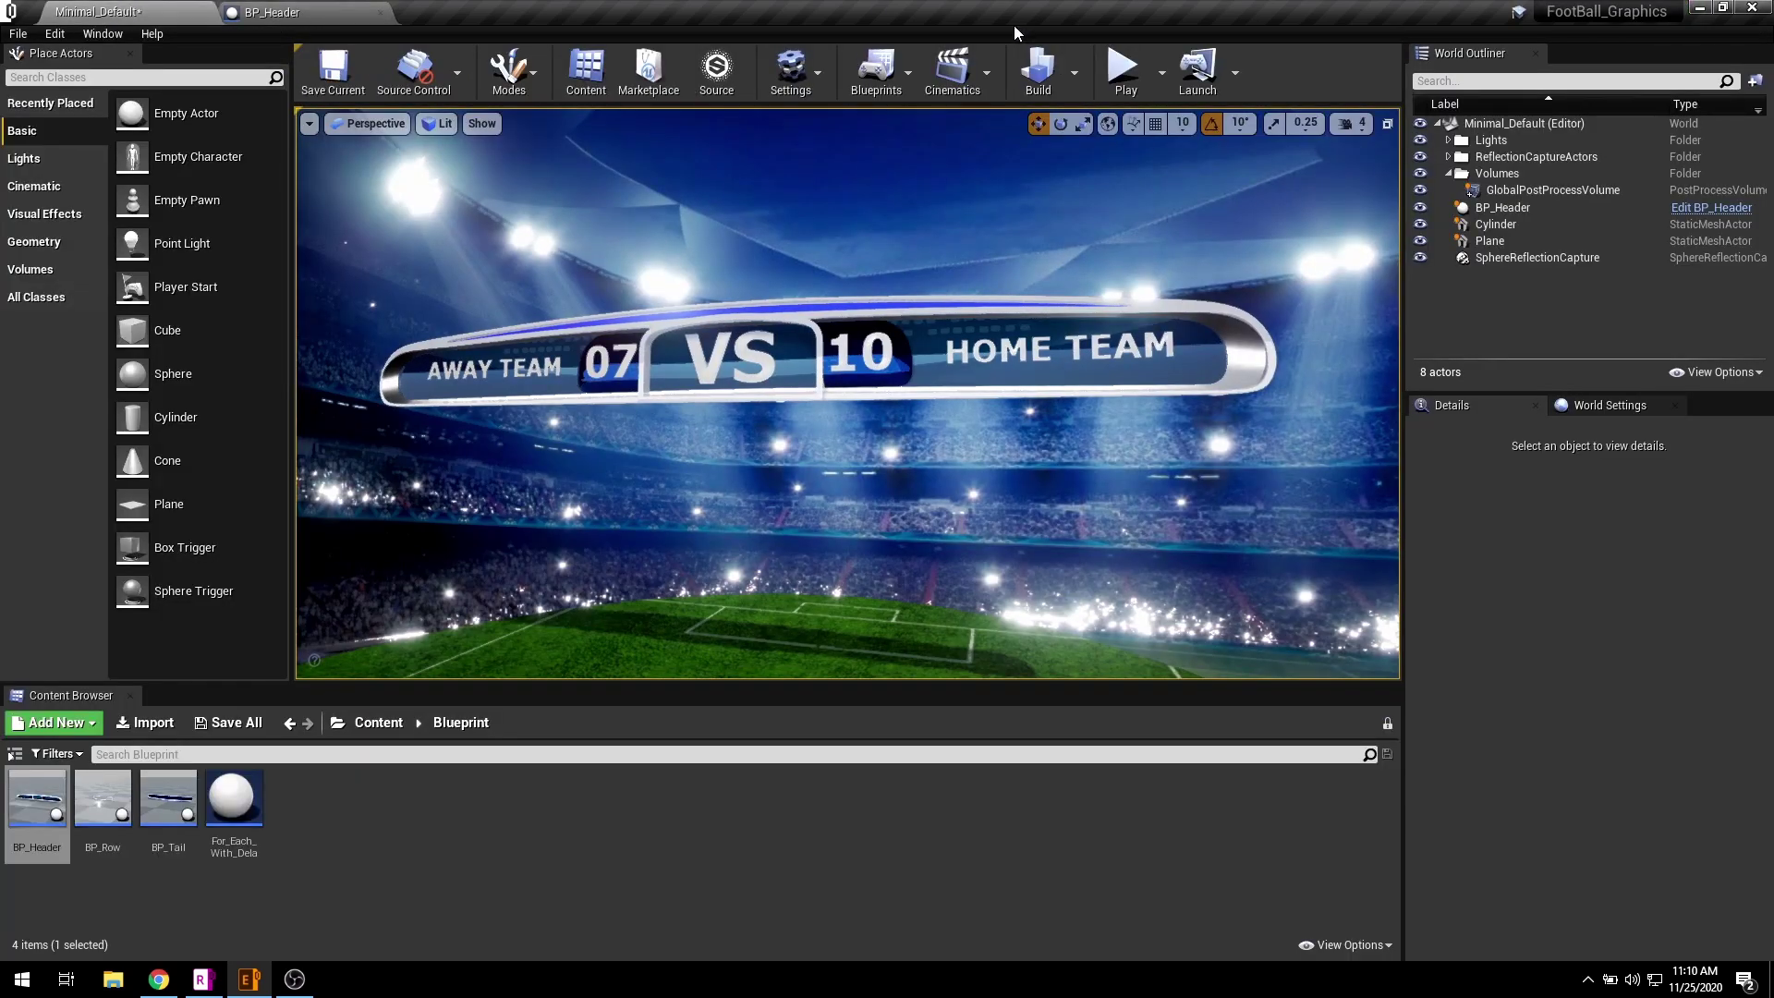
click(1126, 62)
click(1125, 66)
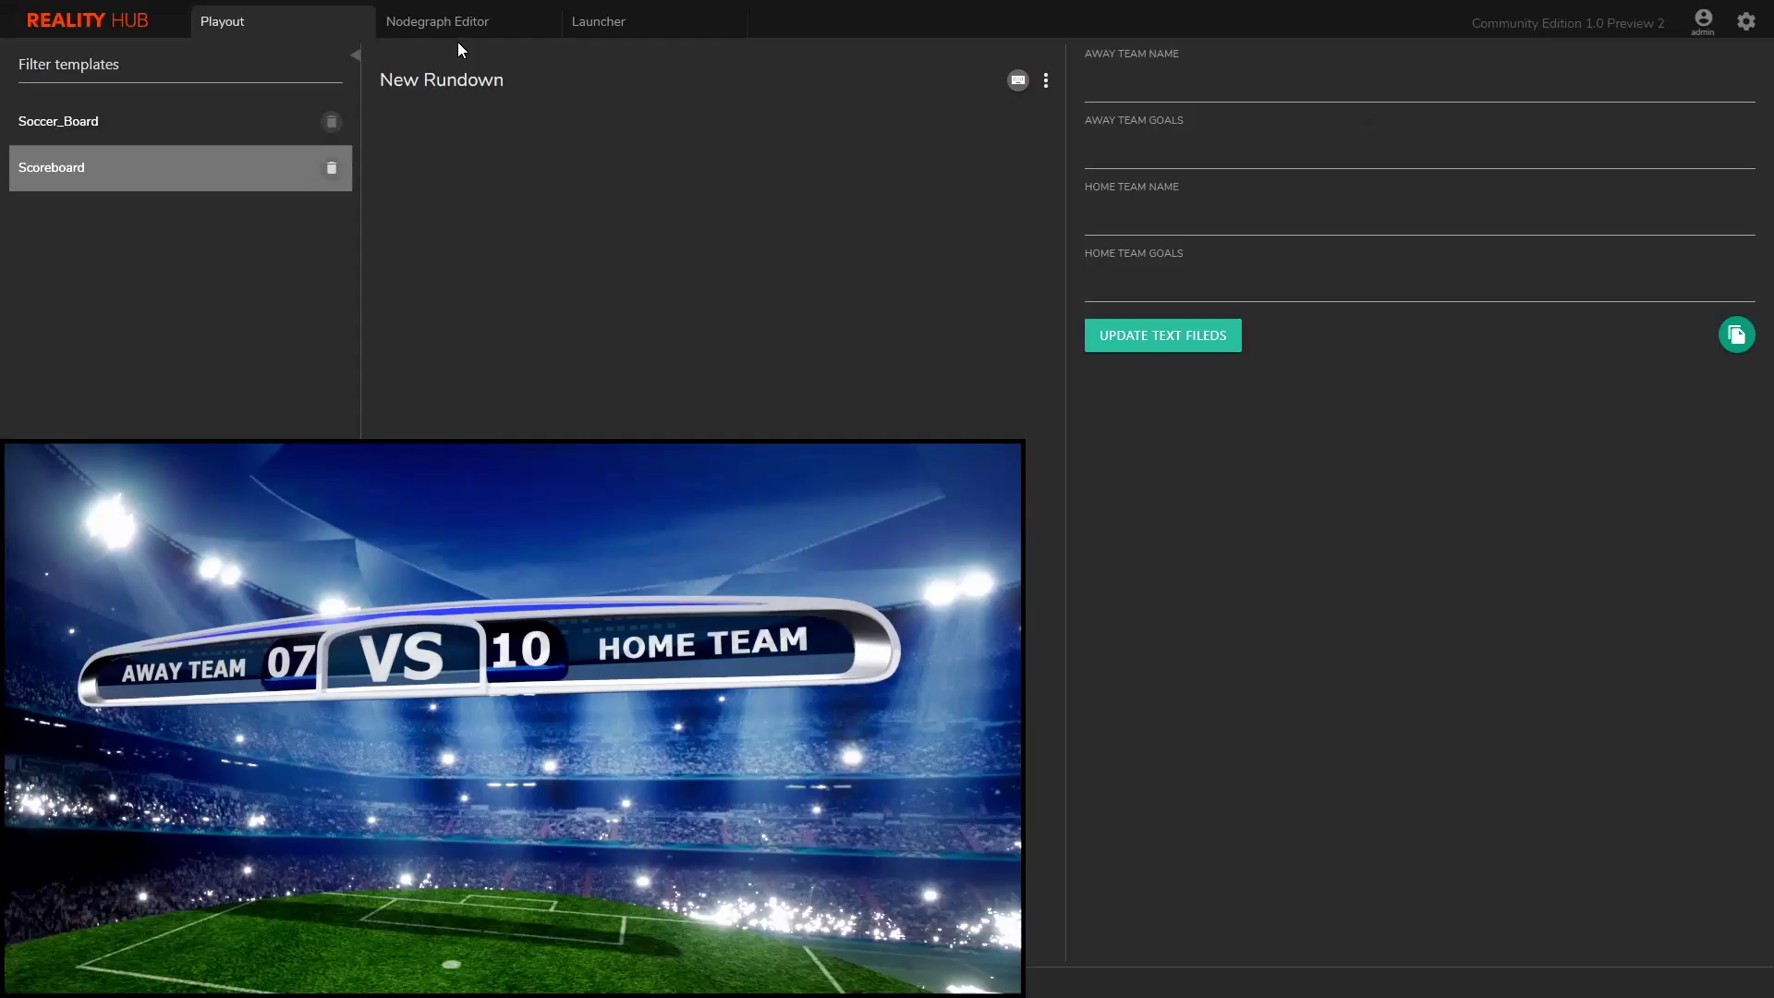
- Switch back to Reality Hub and open the Scoreboard template in Playout
click(460, 28)
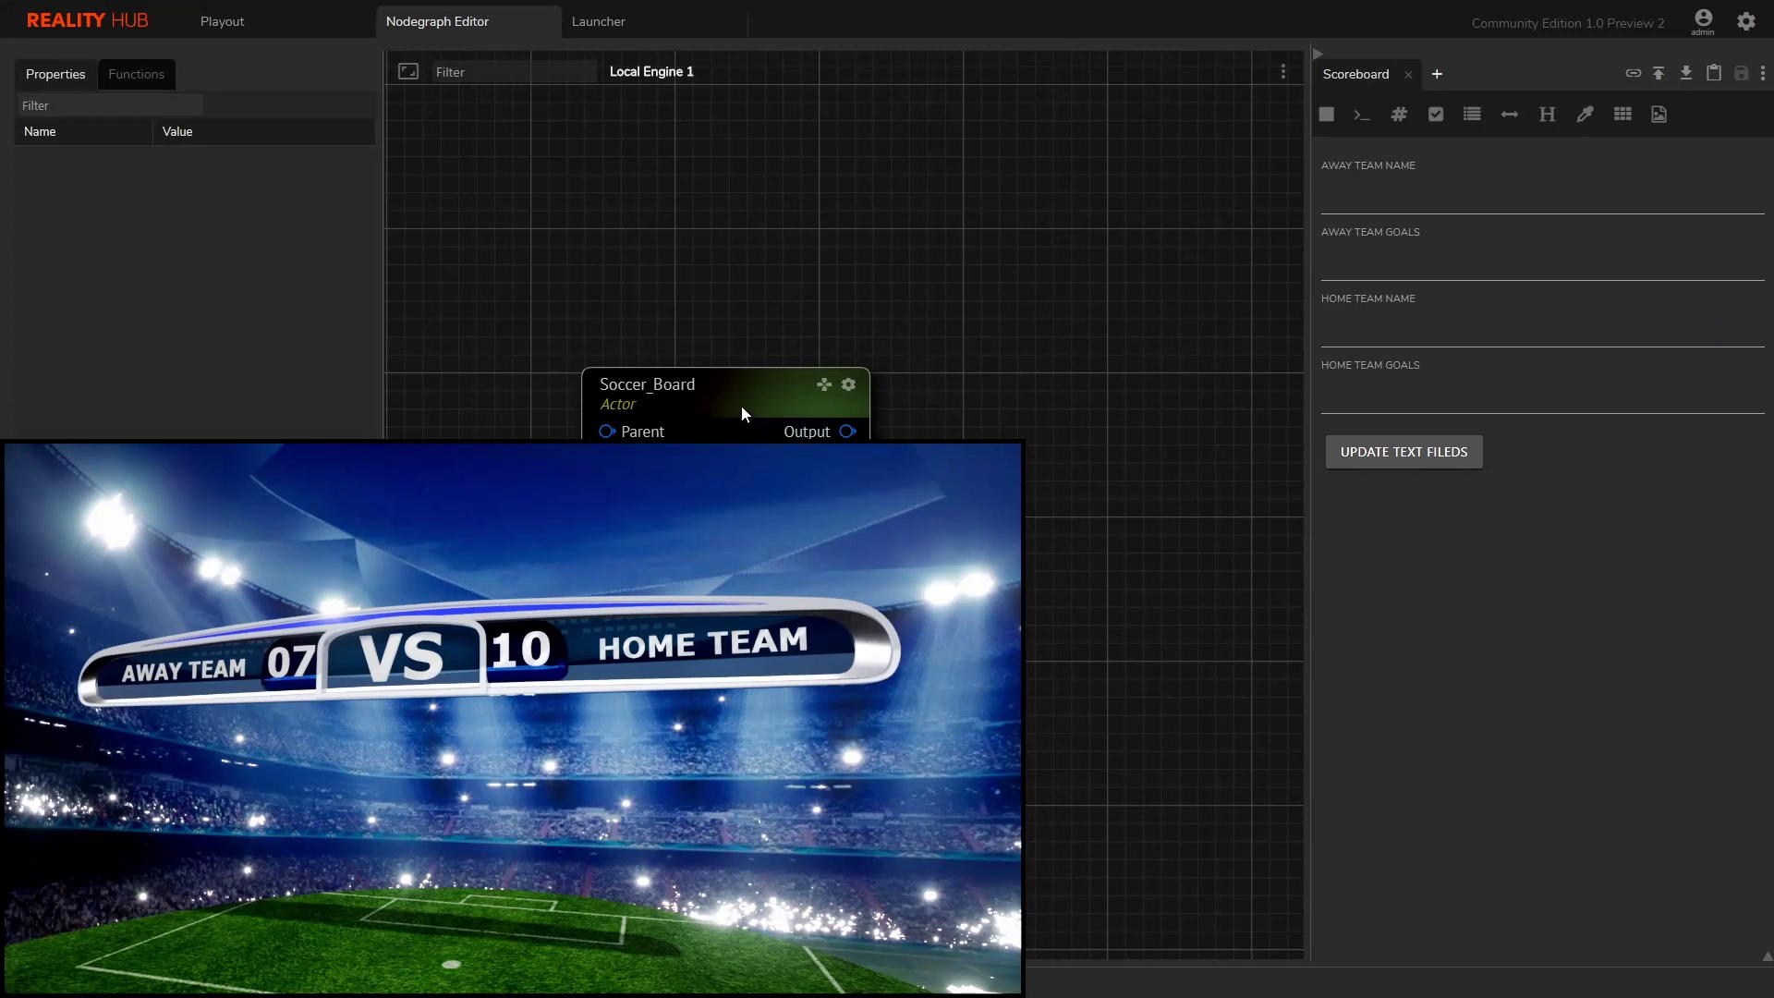
click(790, 336)
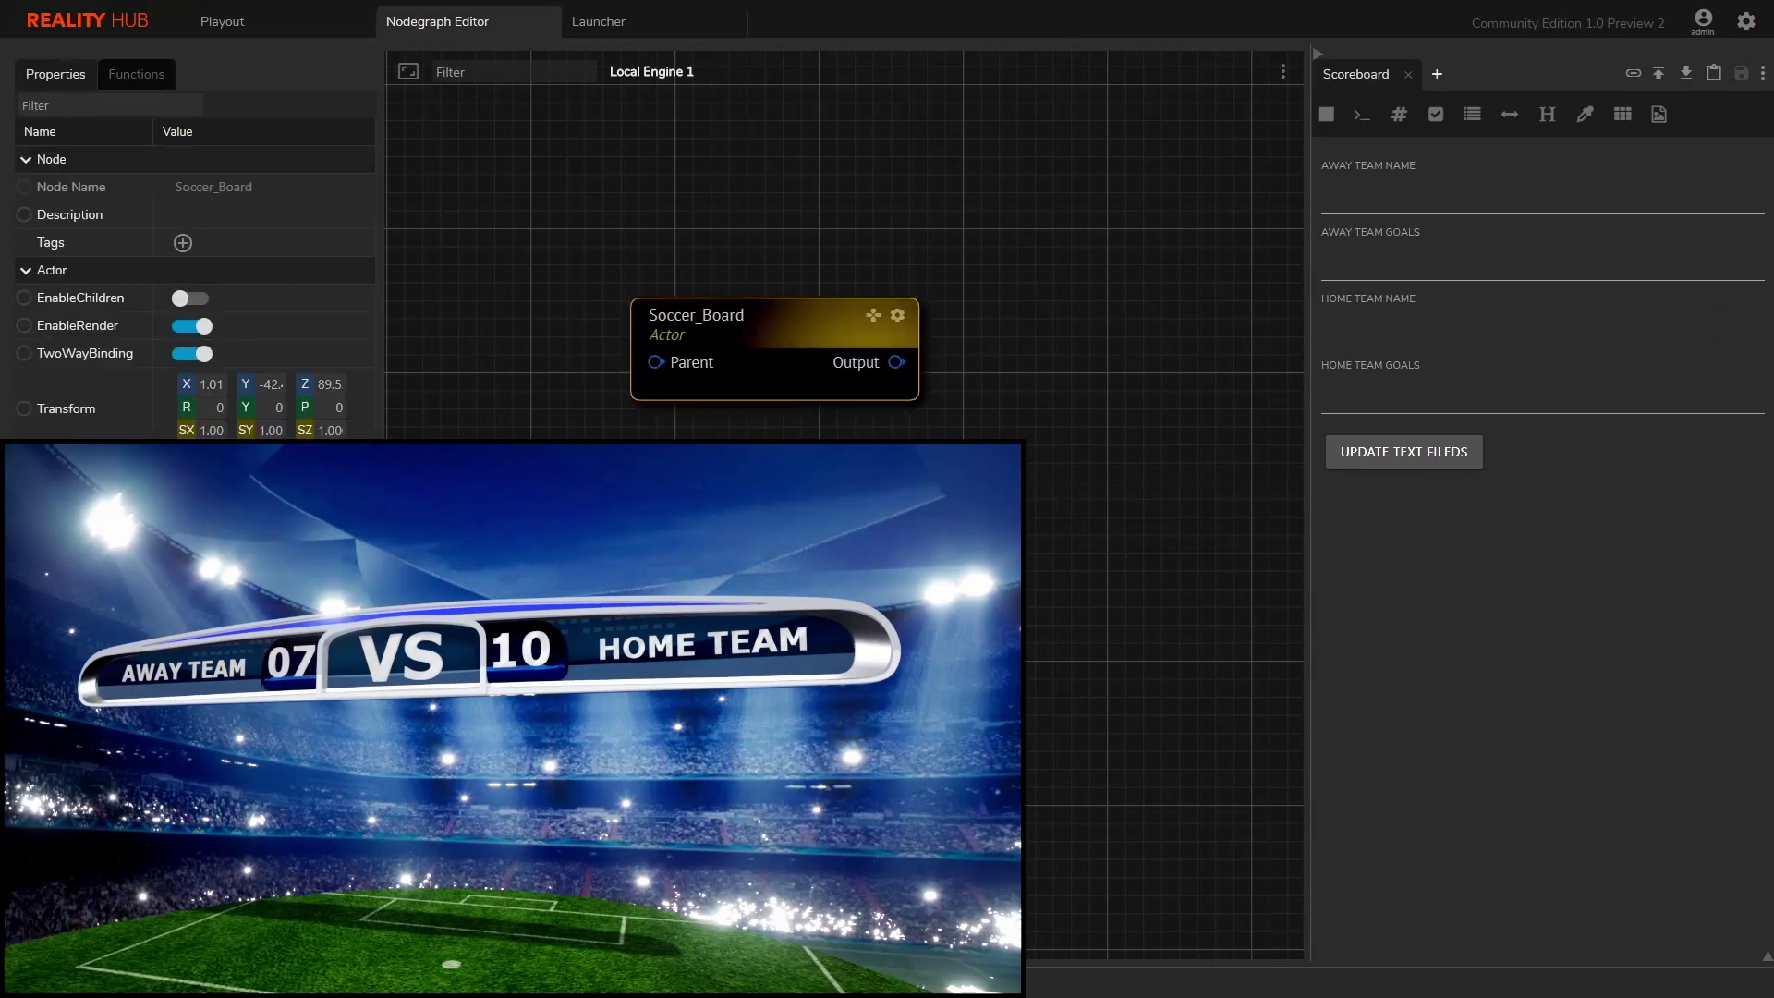
click(286, 20)
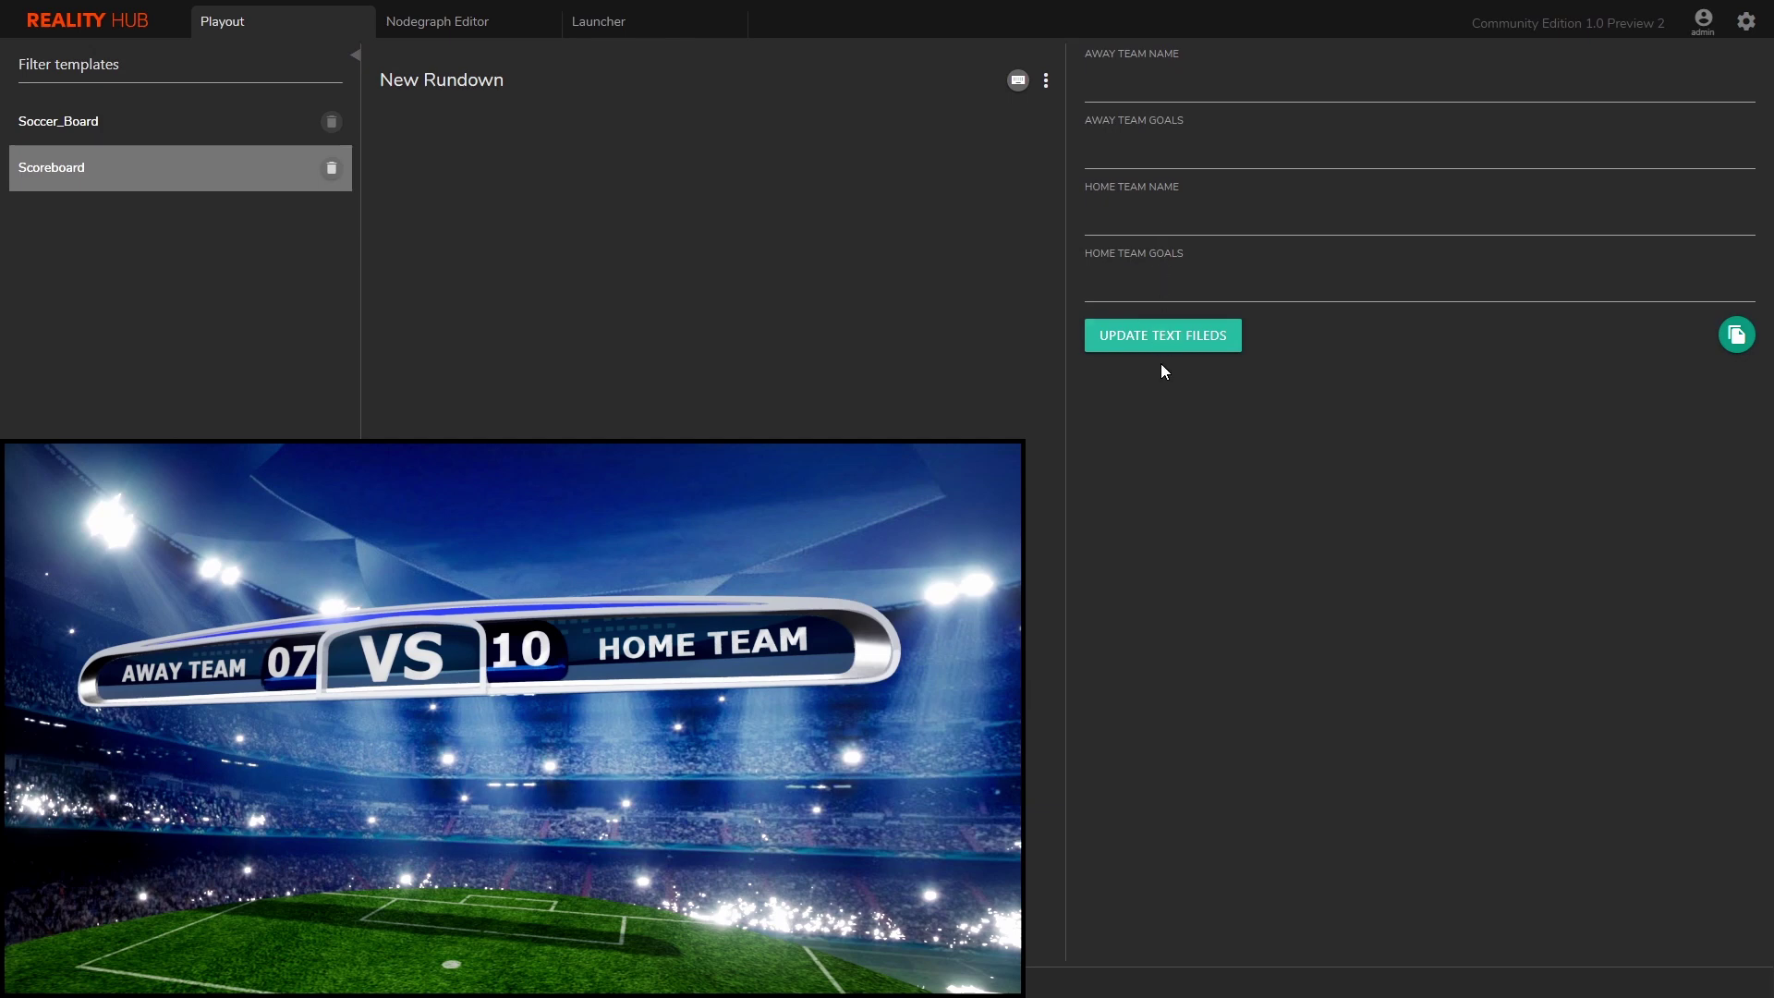
- Enter CHELSEA as the away team name in the Scoreboard template
click(1142, 83)
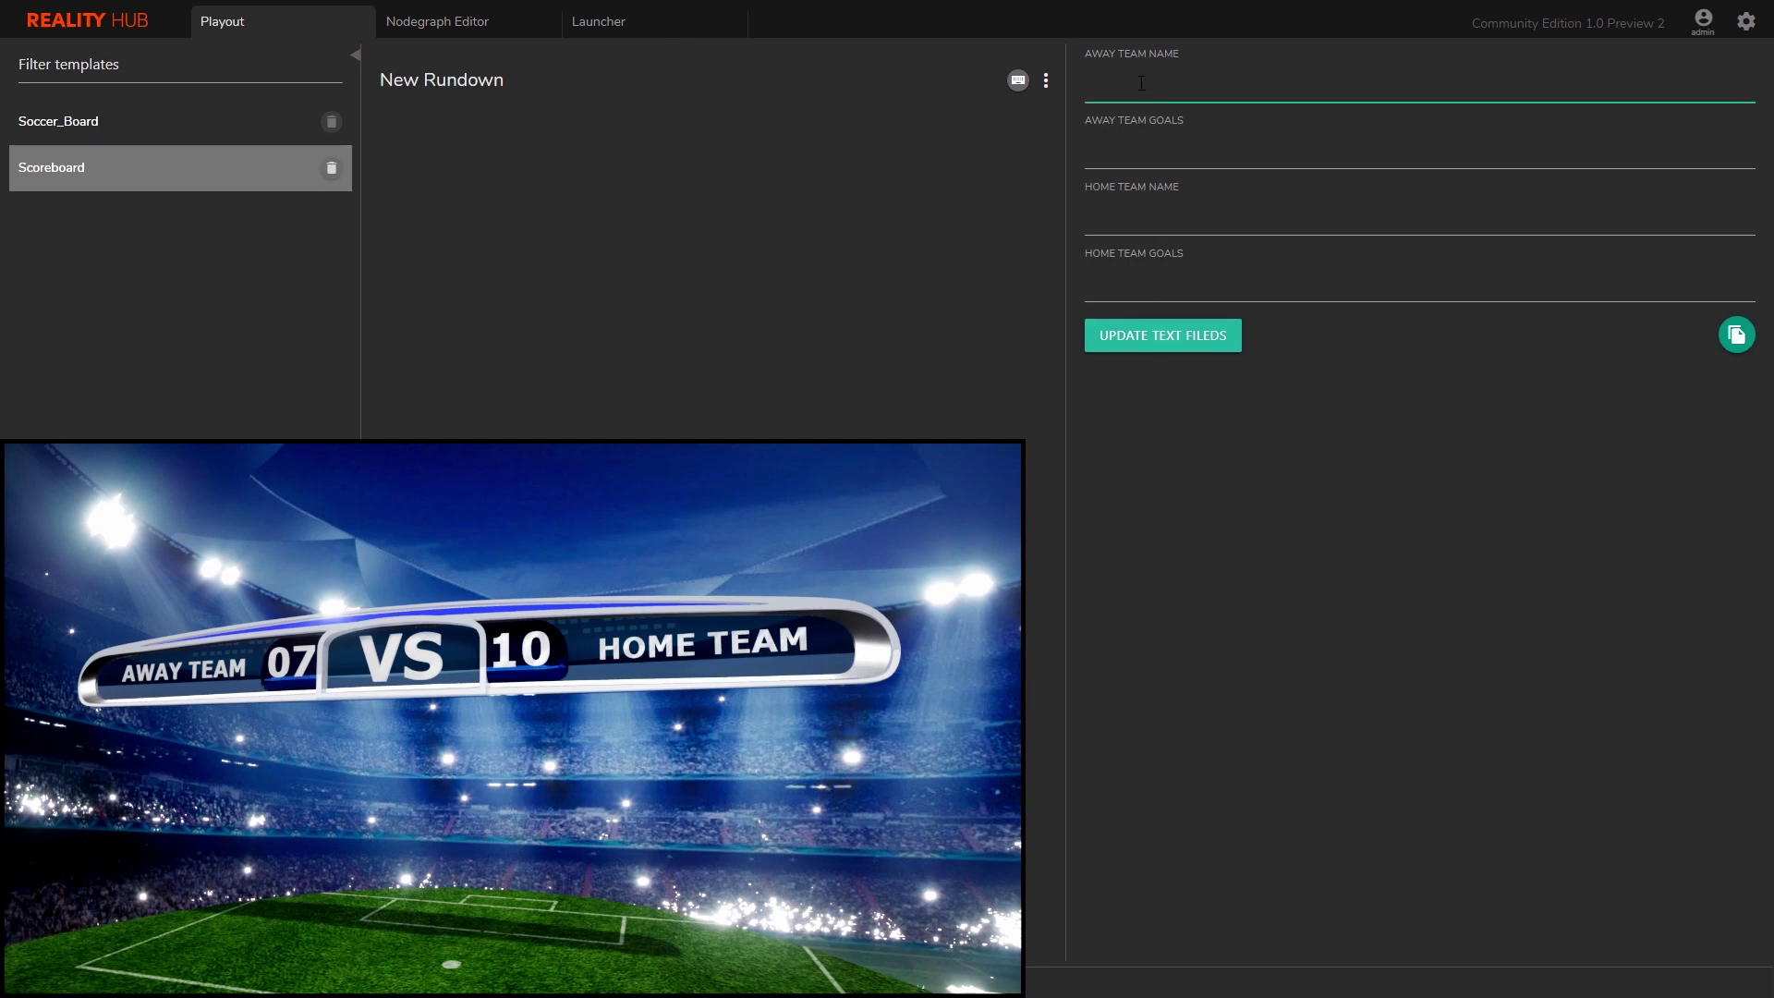
text(CHA)
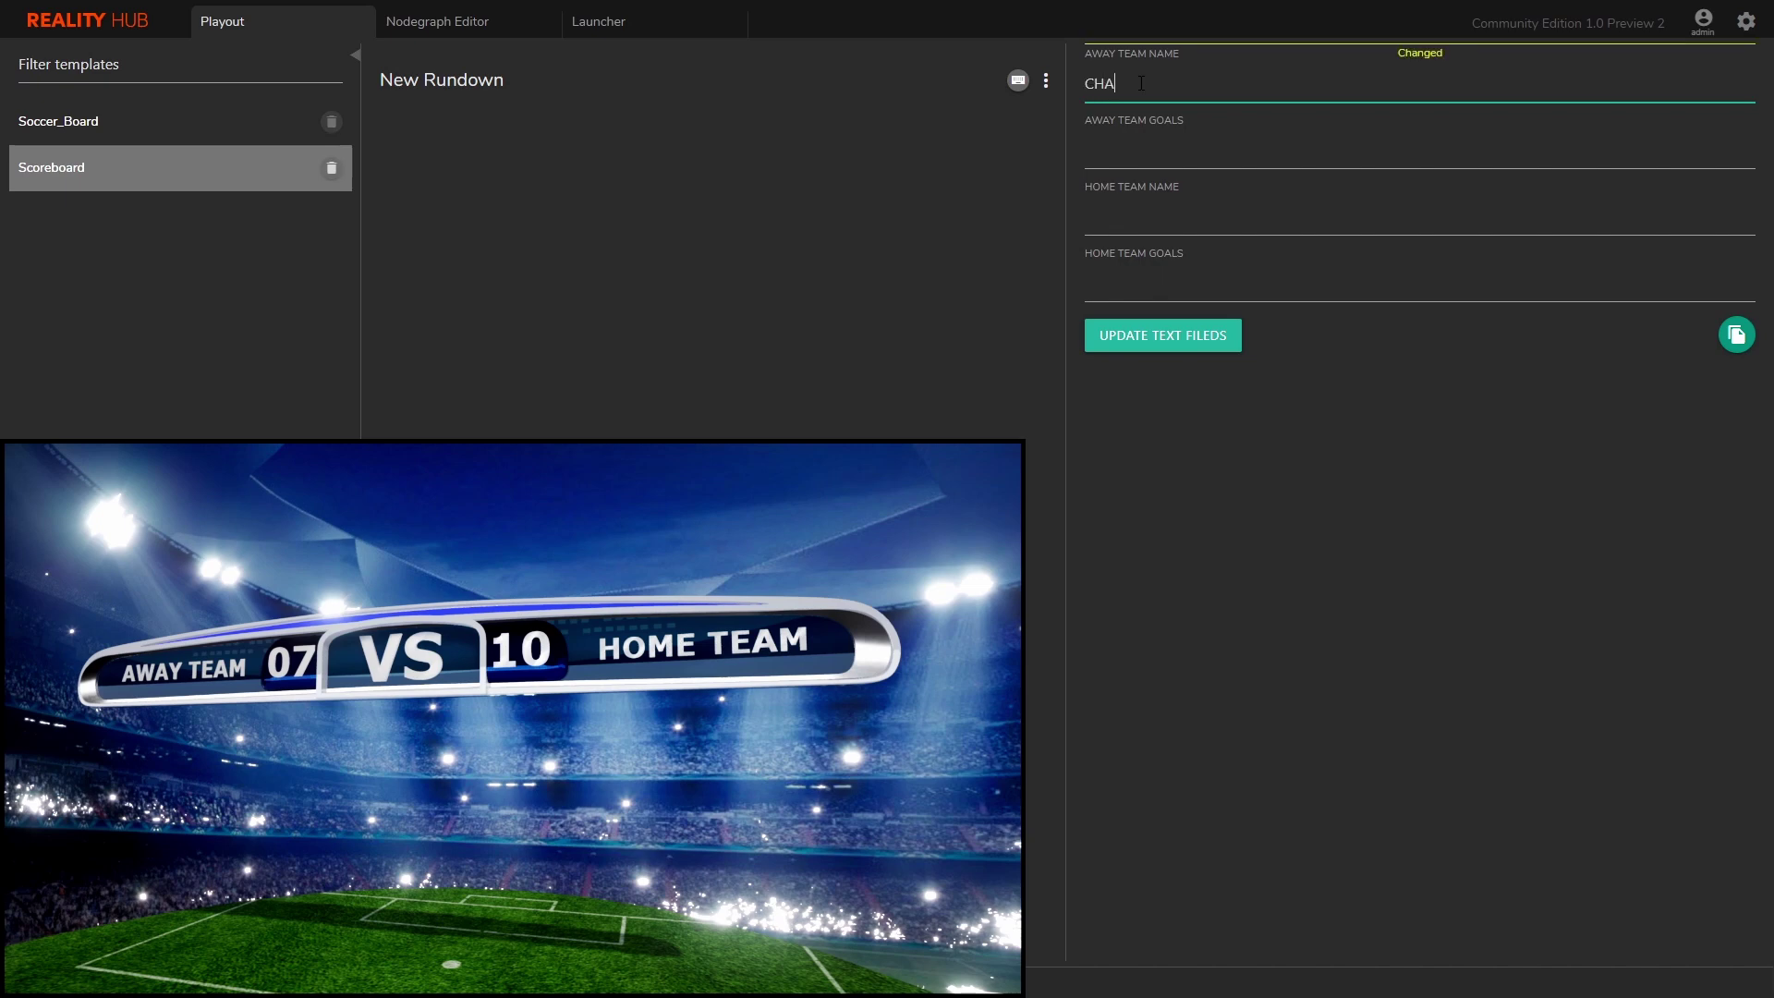
text(ELSEA)
click(1170, 165)
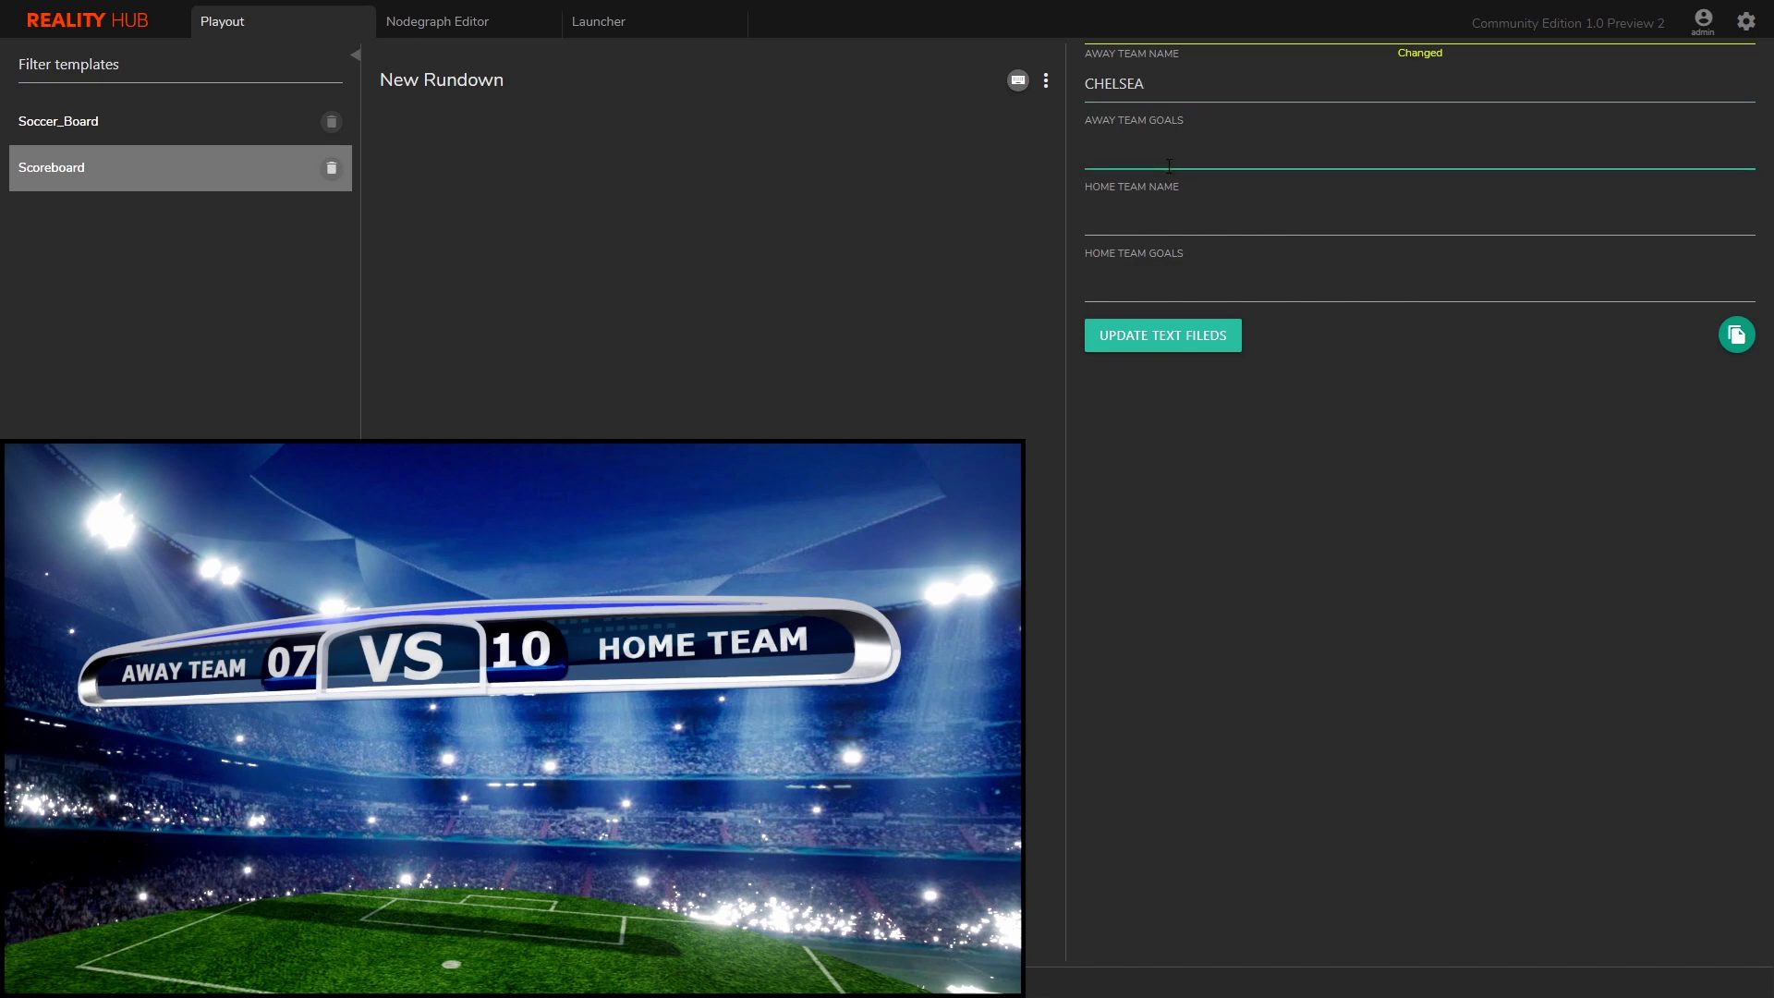